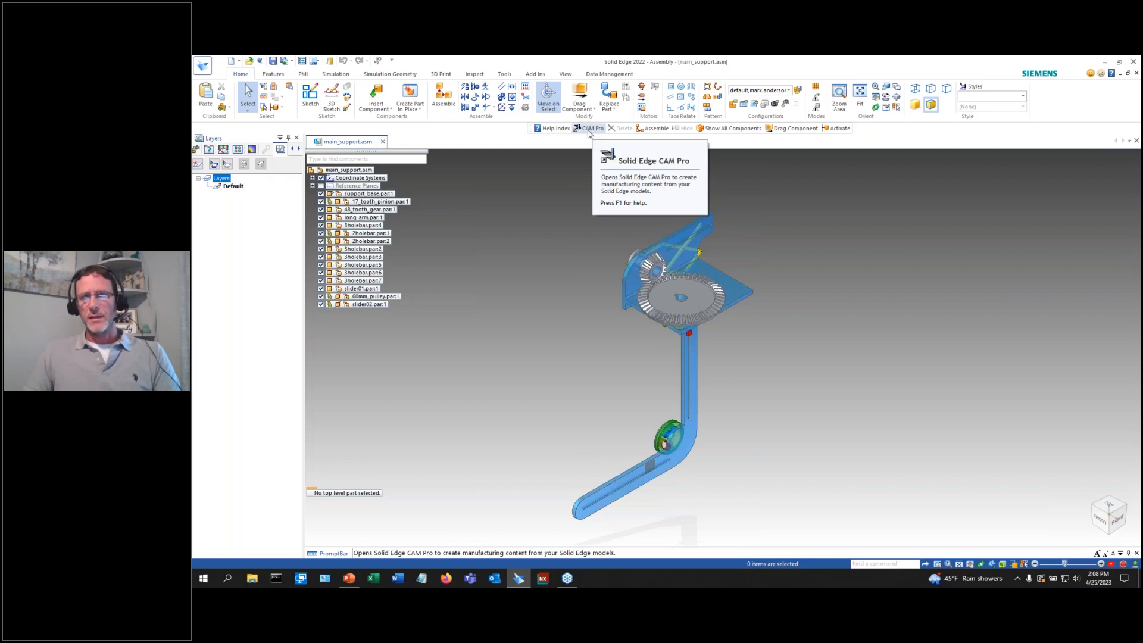
Switch the main_support assembly into the CAM Pro environment.
click(504, 74)
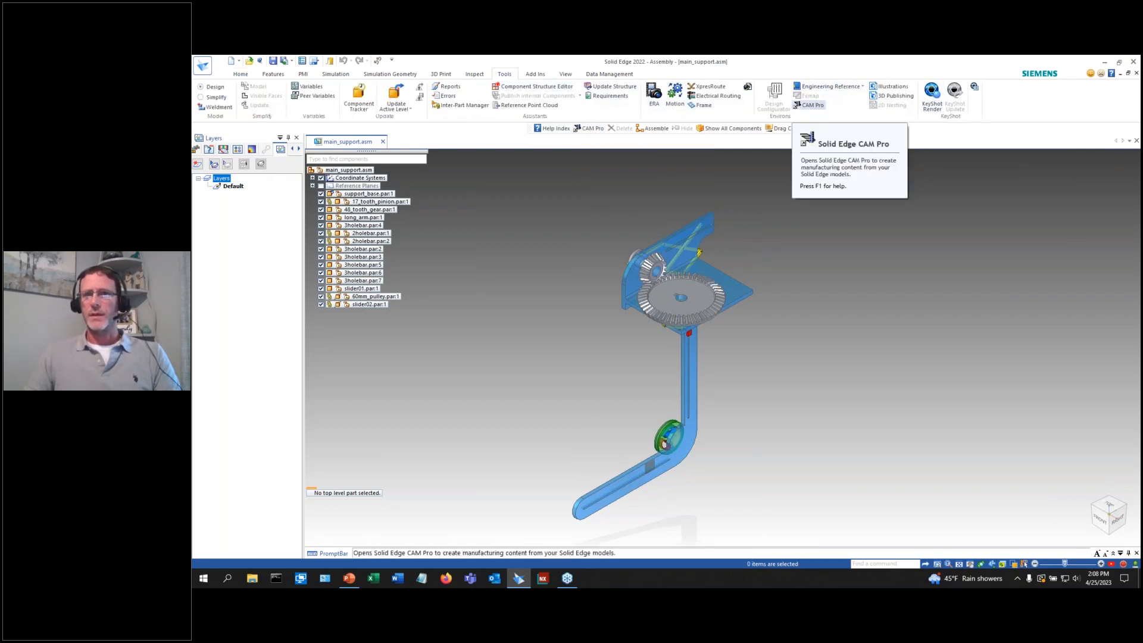
click(822, 105)
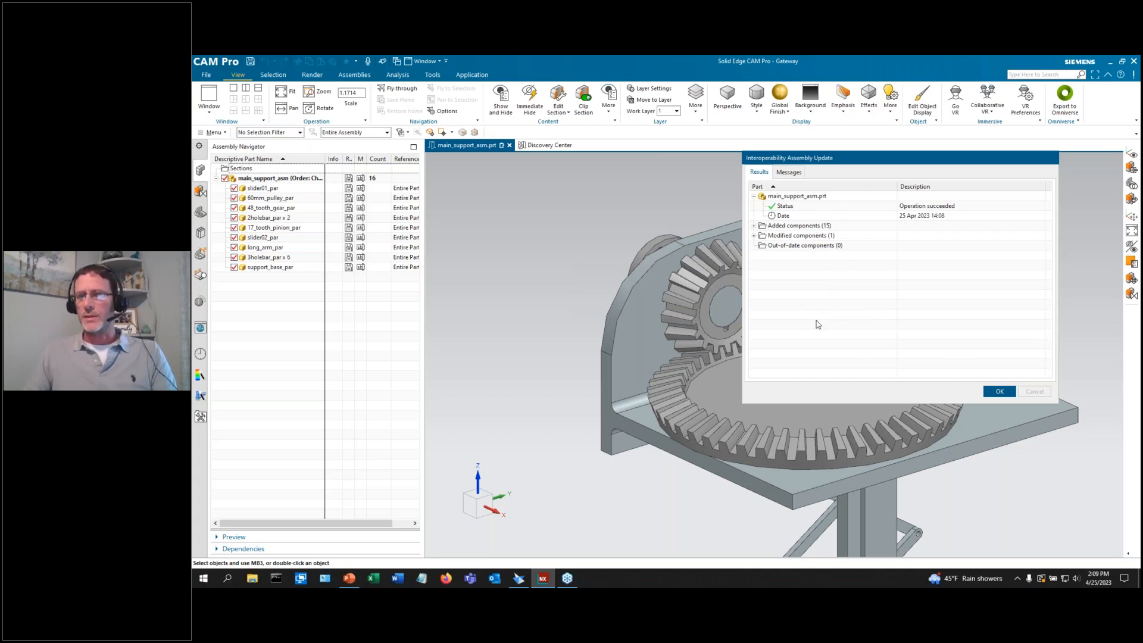
Dismiss the Interoperability Assembly Update report.
click(1000, 392)
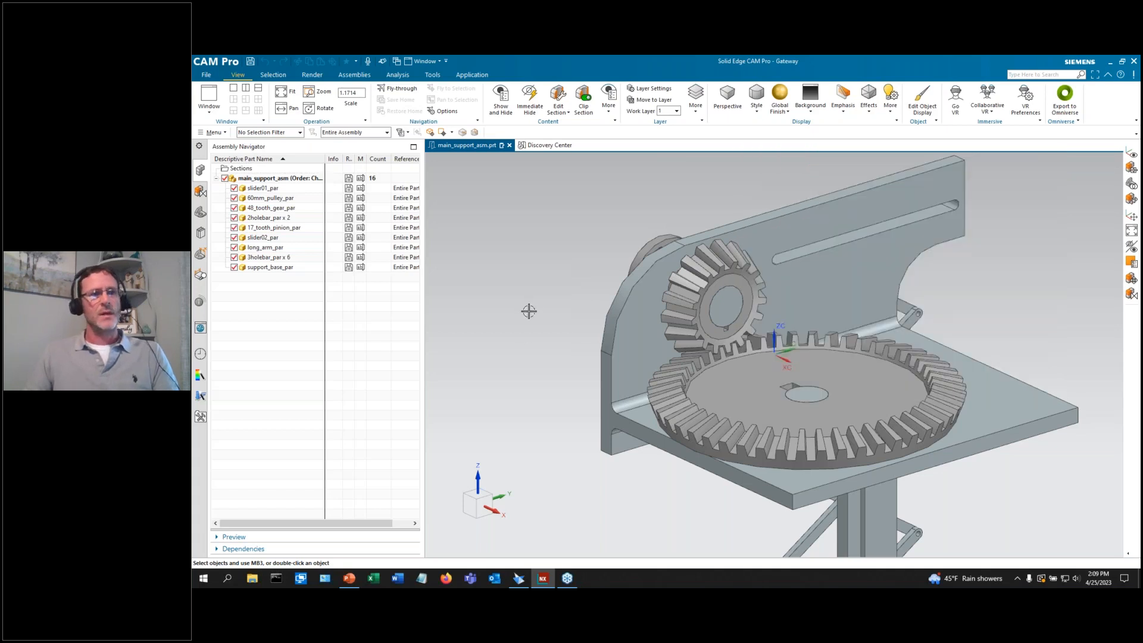
scroll(548, 288, down, 6)
scroll(613, 413, up, 3)
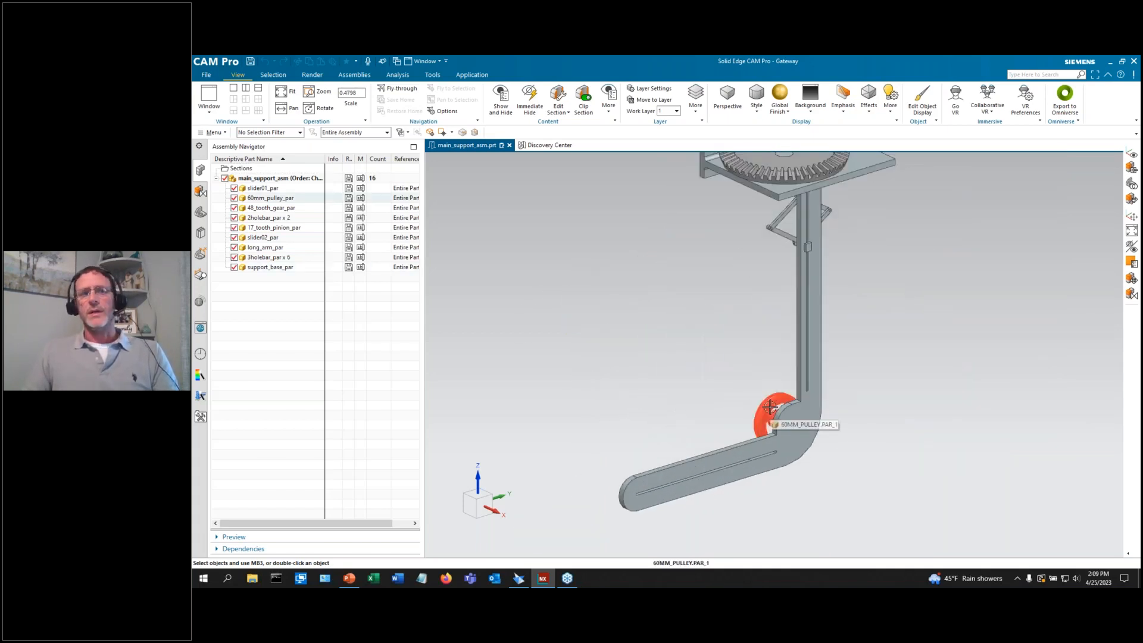
Open 60mm_pulley_par in its own window and tilt it to view edge-on.
right_click(280, 202)
click(298, 387)
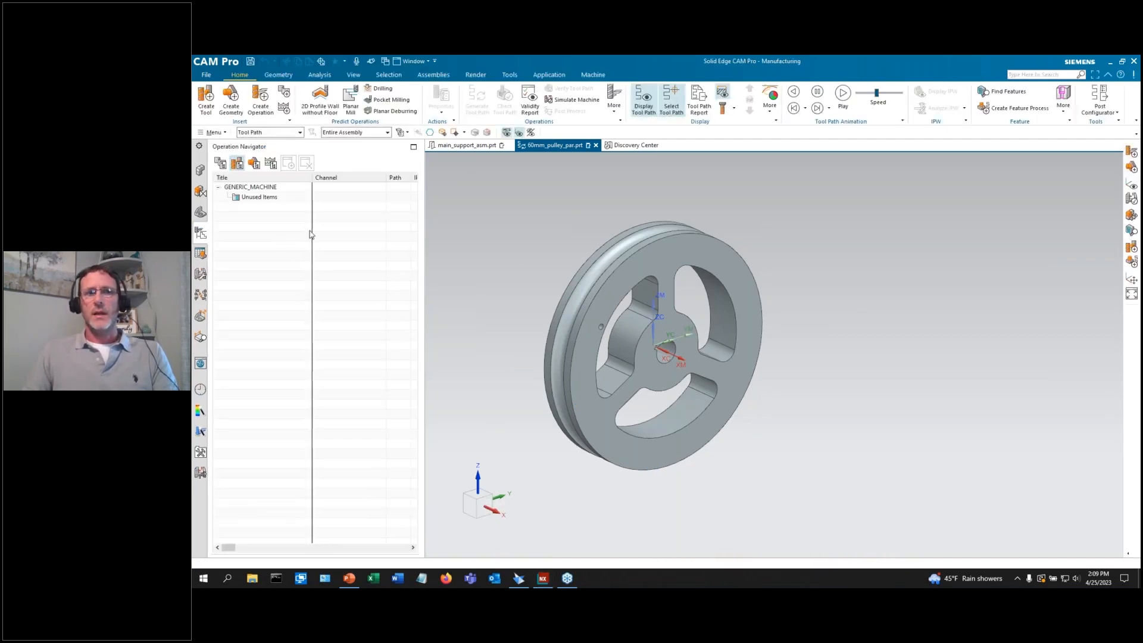
scroll(572, 391, down, 3)
scroll(521, 318, up, 2)
scroll(512, 256, down, 1)
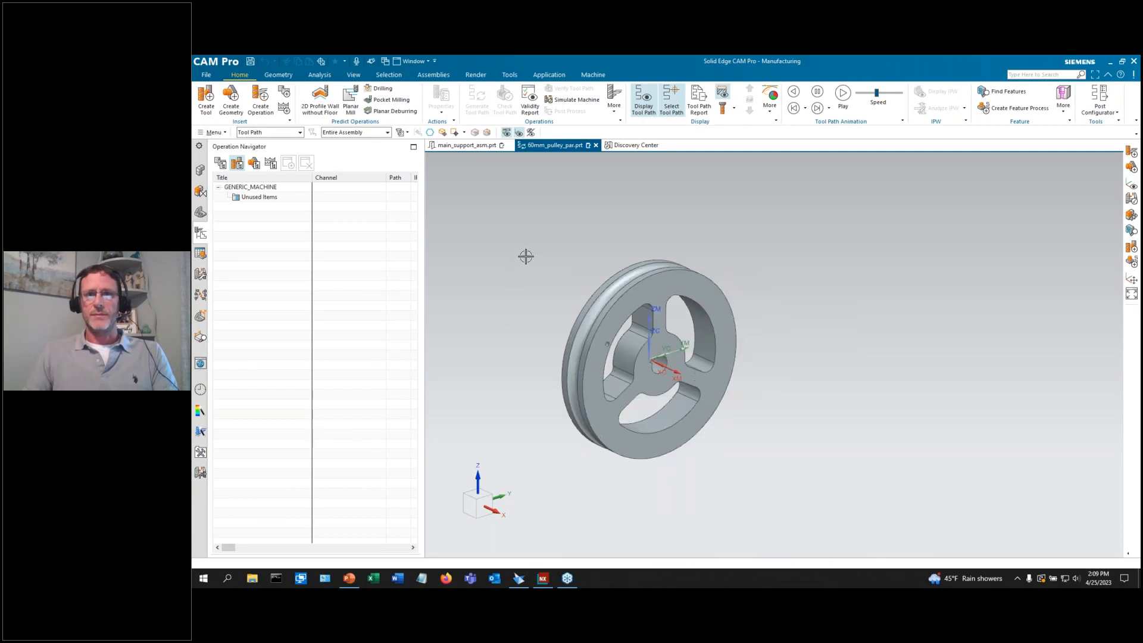
scroll(544, 384, up, 1)
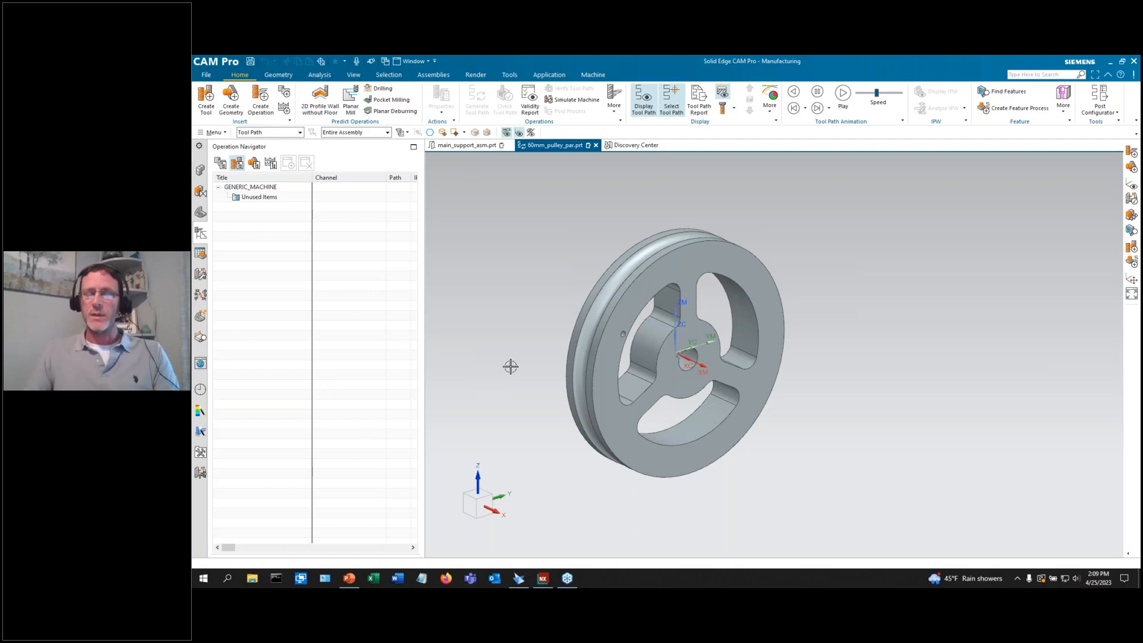
middle_drag(533, 337, 575, 344)
In Geometry View, delete MCS_LOCAL from under MCS_MAIN's WORKPIECE.
click(253, 162)
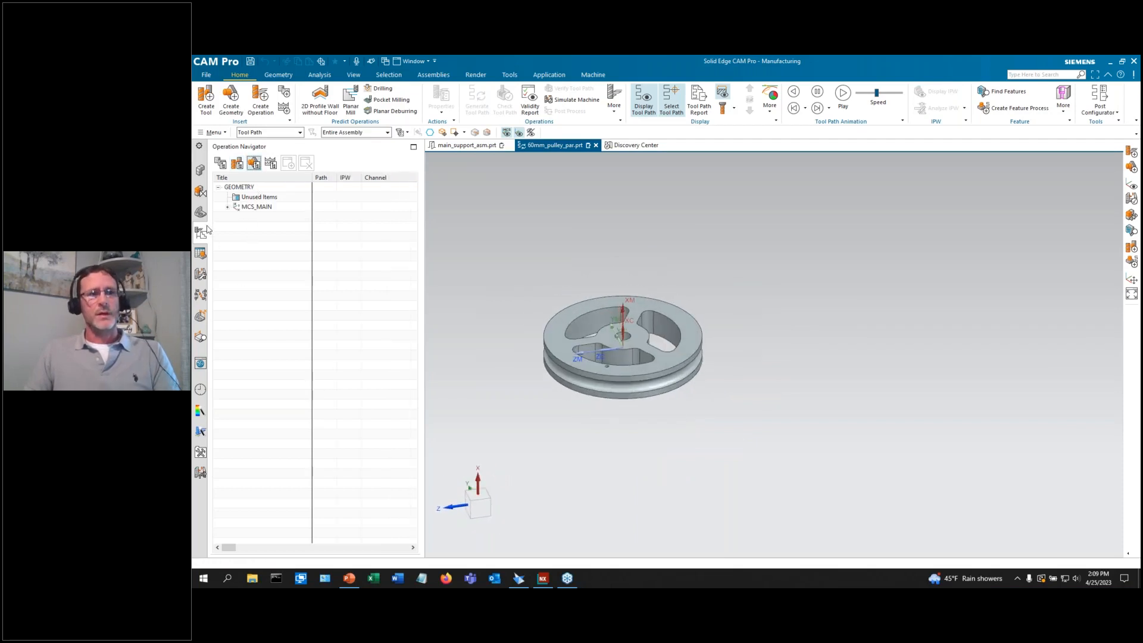
click(228, 207)
click(237, 216)
right_click(266, 227)
click(285, 271)
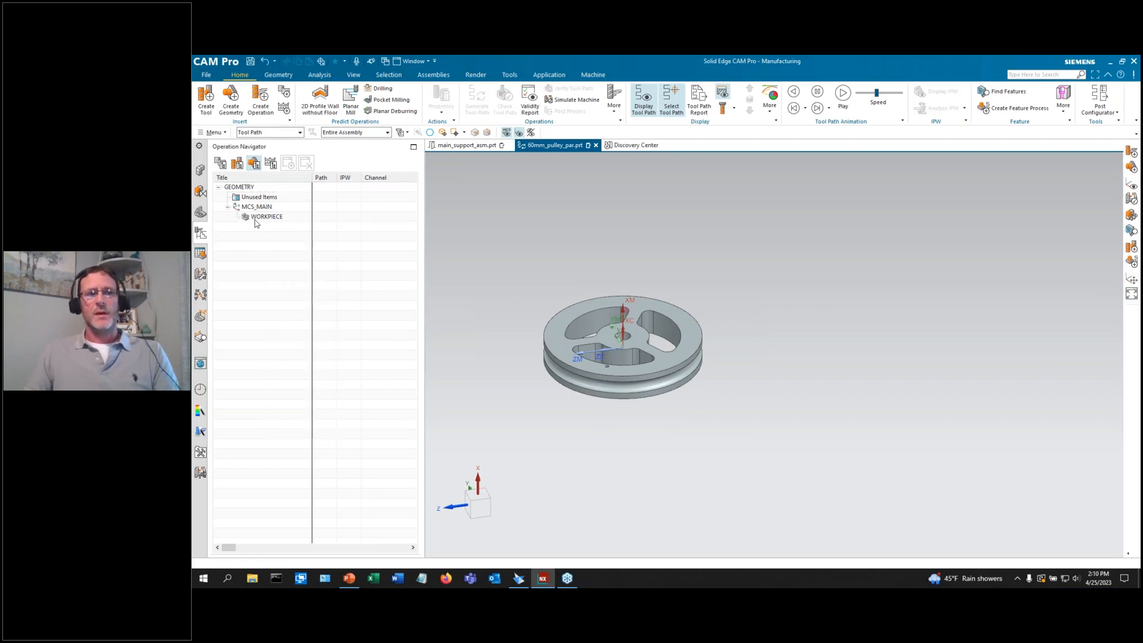
Move the MCS_MAIN origin 5 along X and accept it.
double_click(259, 208)
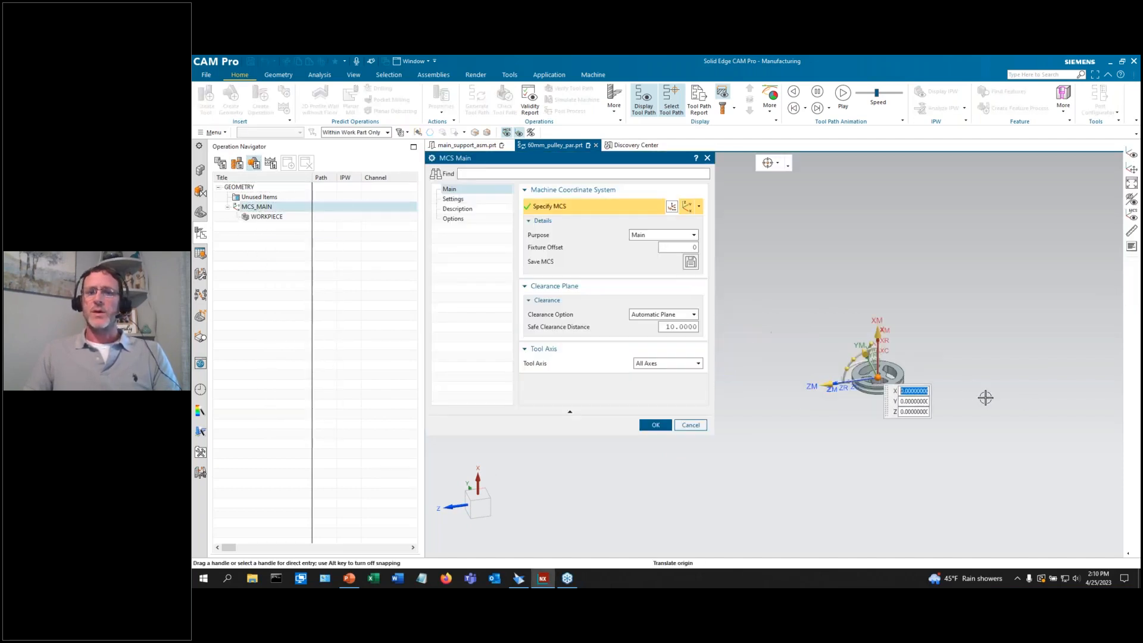
scroll(803, 347, up, 3)
scroll(803, 347, up, 2)
text(5)
key(Return)
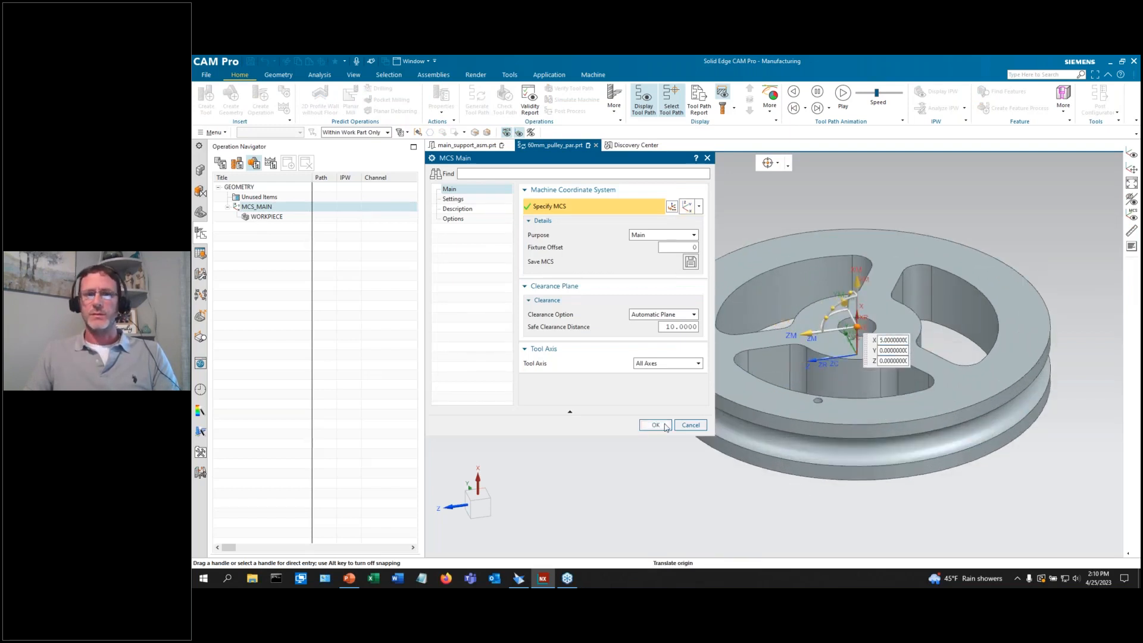
click(655, 425)
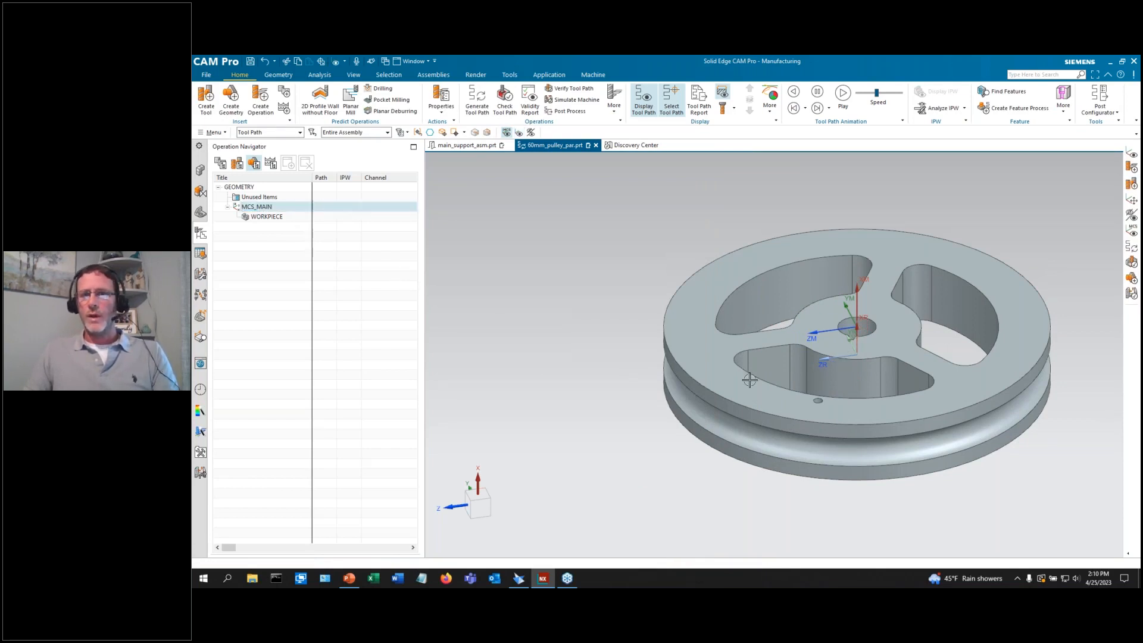
double_click(267, 218)
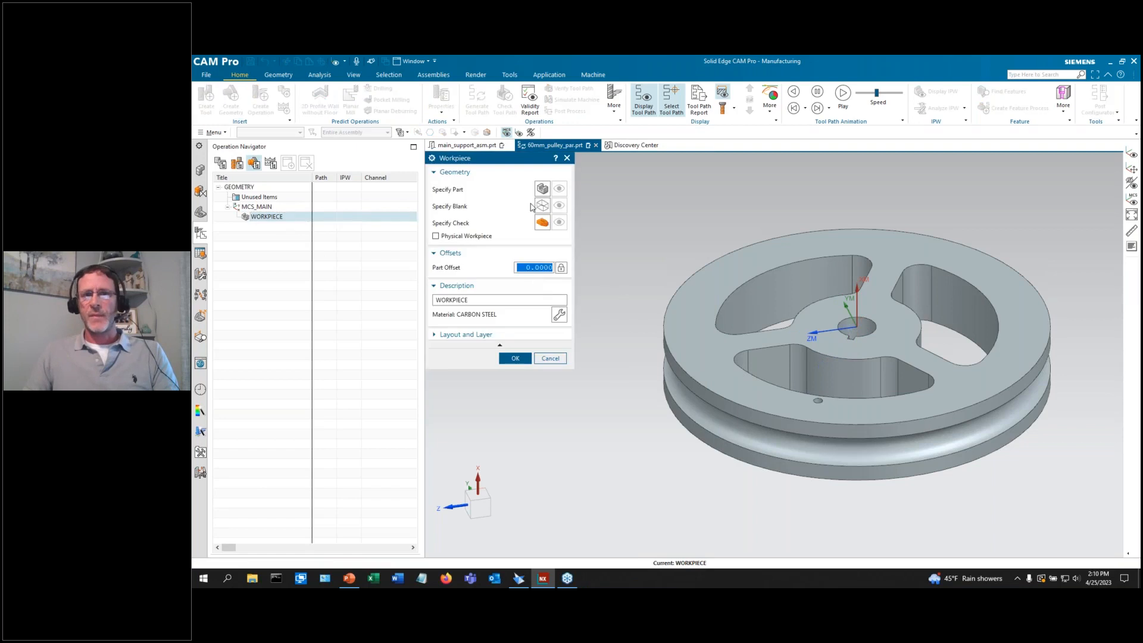
click(543, 189)
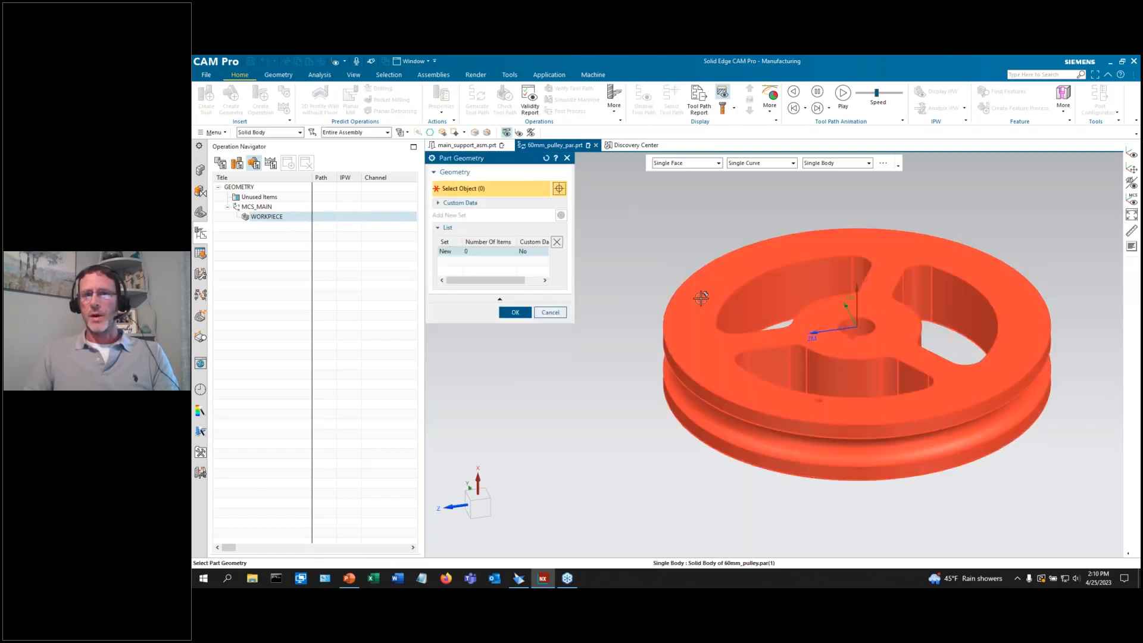
click(701, 297)
click(516, 312)
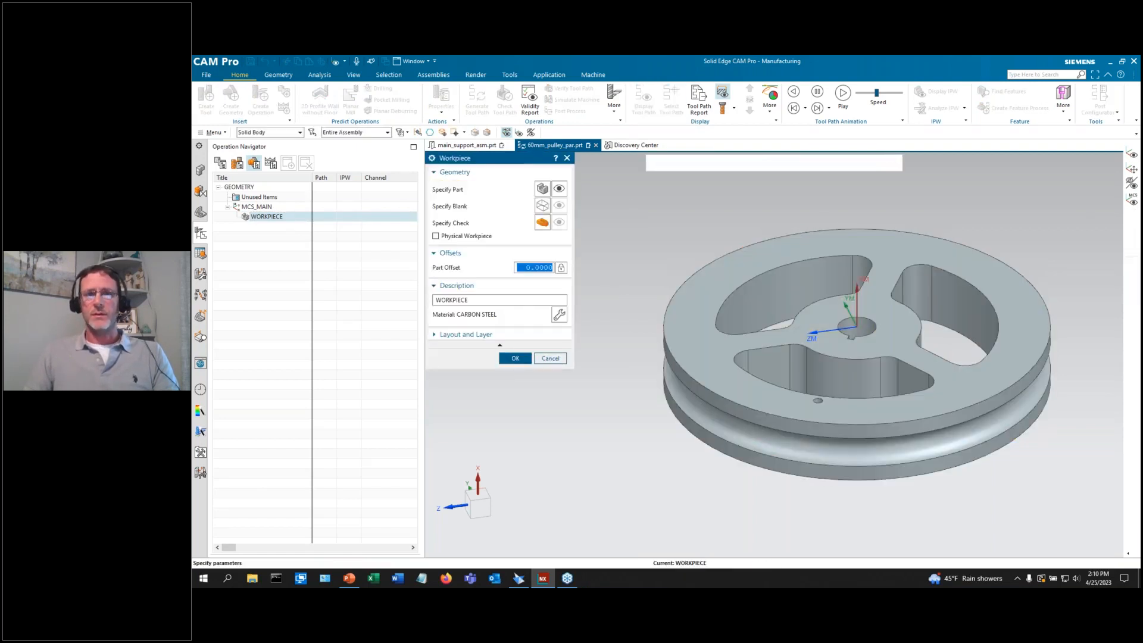
click(542, 206)
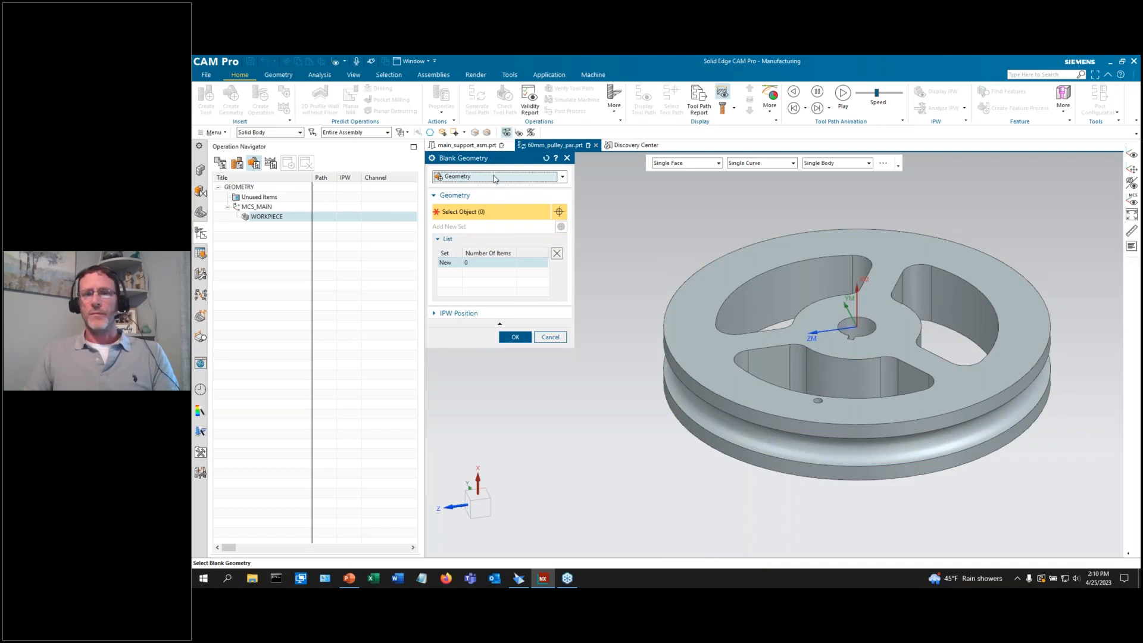
click(494, 177)
click(487, 217)
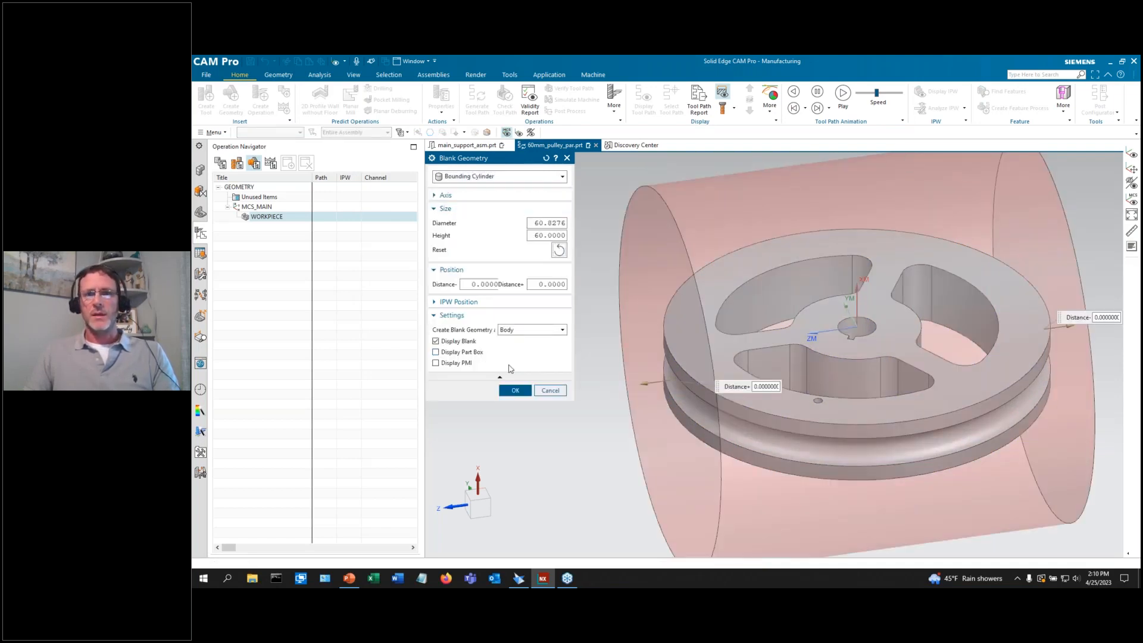
click(520, 391)
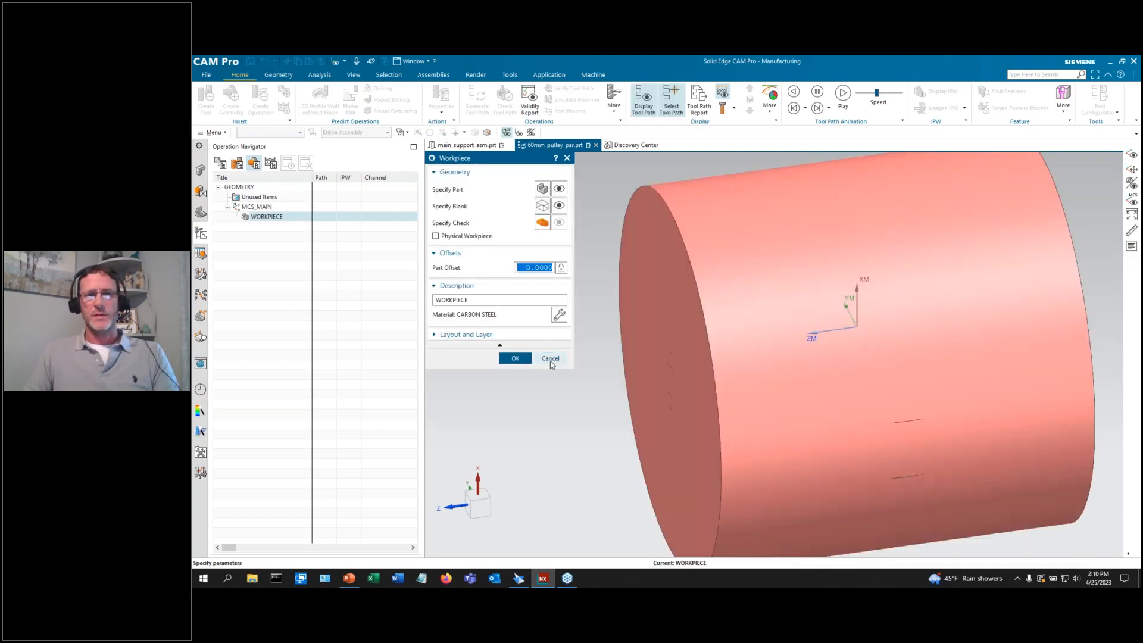
click(551, 359)
double_click(263, 208)
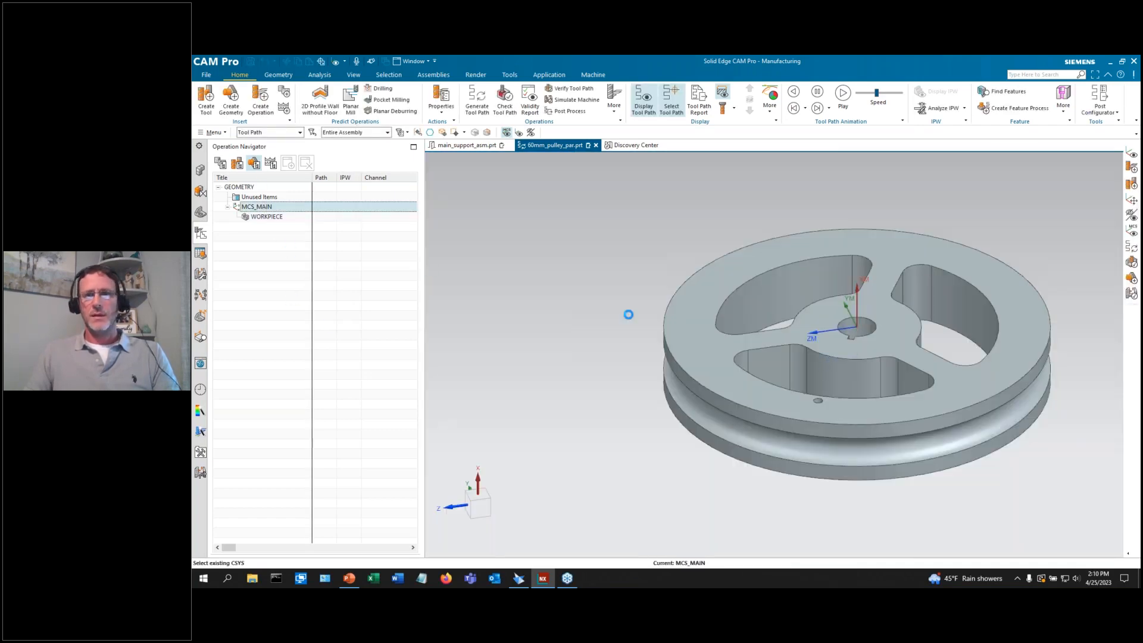
Rotate MCS_MAIN 90° so Z points up, then attempt a bounding-cylinder blank, rejected for missing part geometry.
mouse_move(832, 307)
mouse_down()
mouse_move(842, 295)
mouse_move(851, 308)
mouse_up()
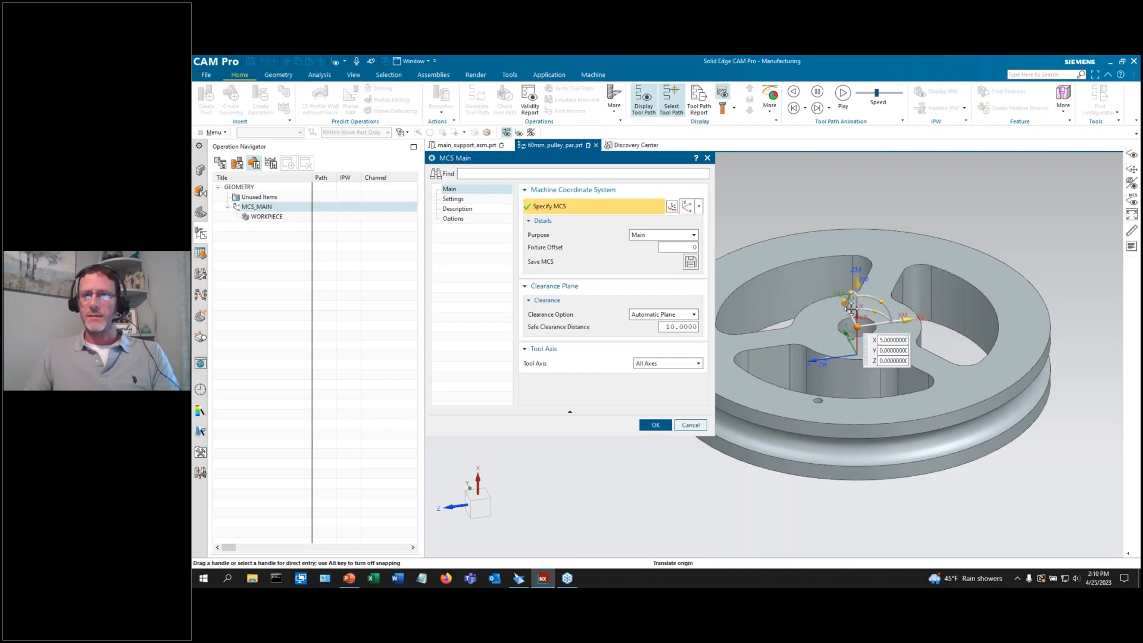
click(656, 424)
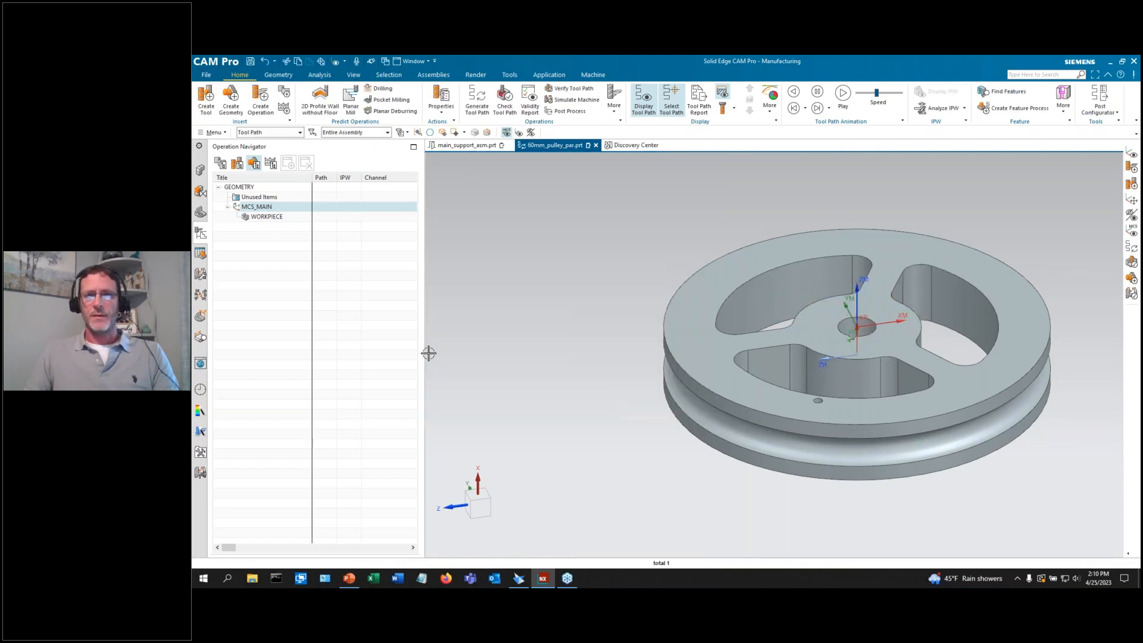
double_click(277, 218)
click(542, 204)
click(499, 178)
click(491, 219)
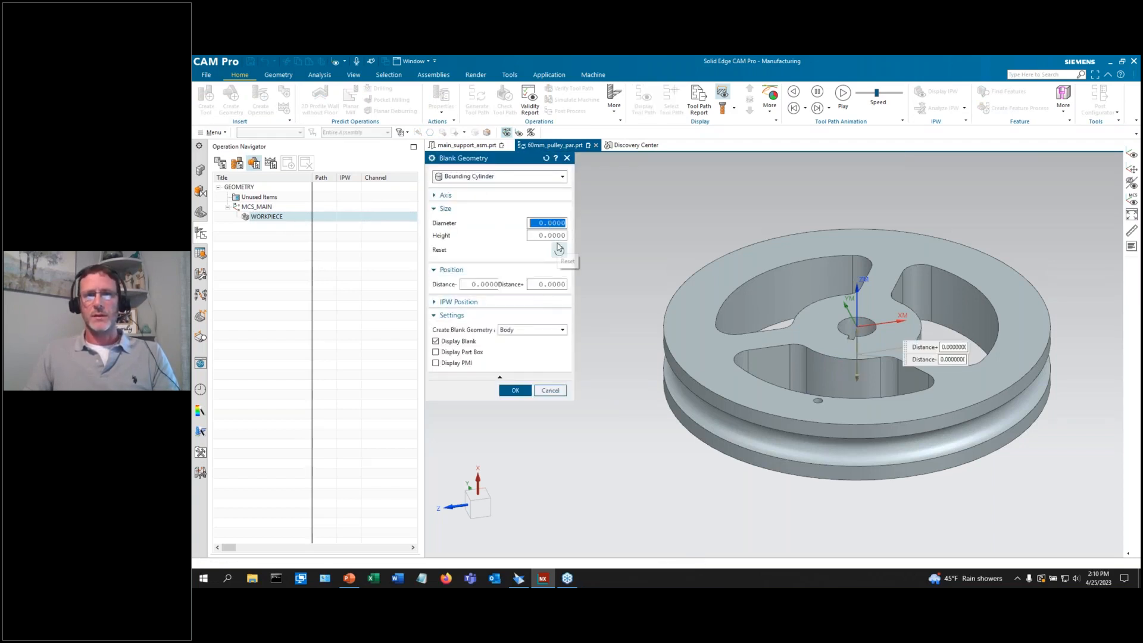
click(513, 391)
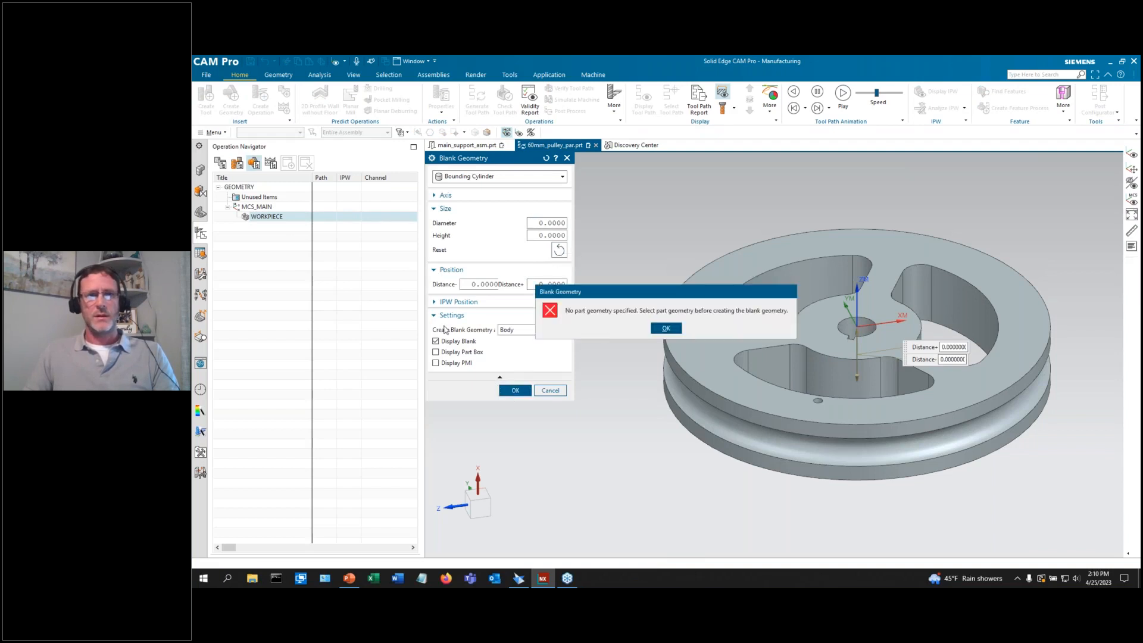
click(666, 328)
click(550, 390)
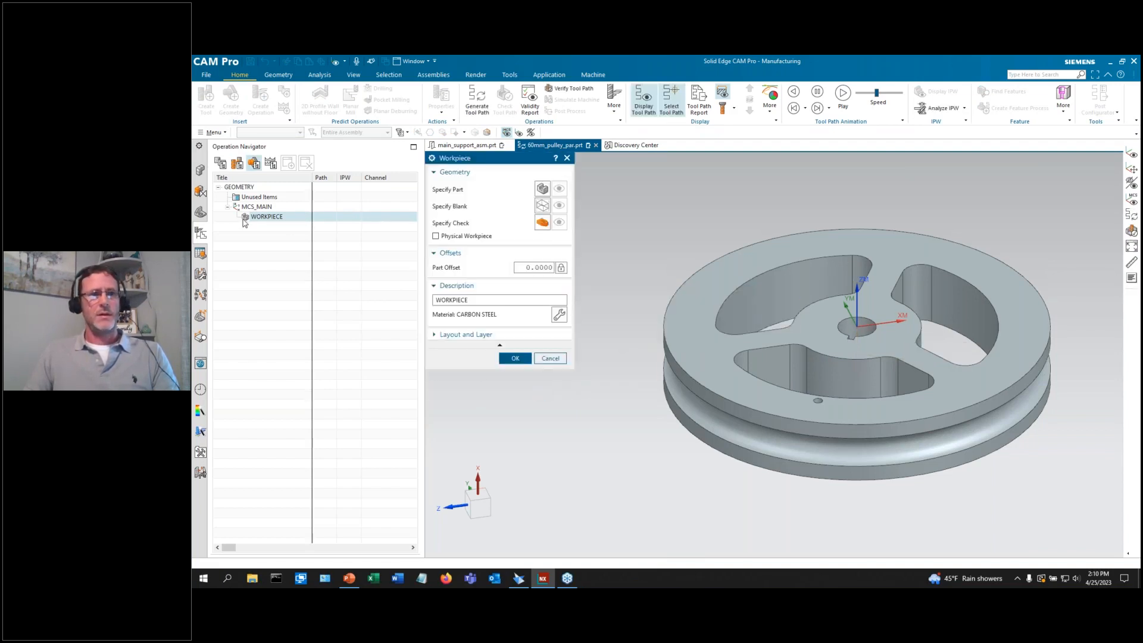
Set the pulley as the WORKPIECE part with a 60 × 10 bounding-cylinder blank.
click(541, 189)
click(714, 286)
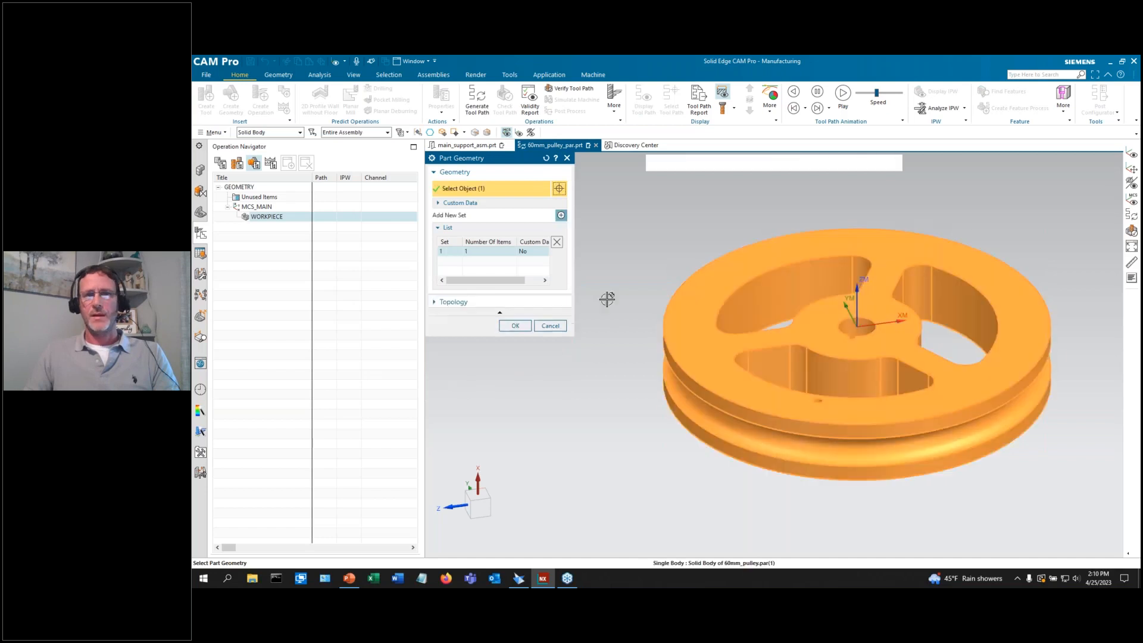
click(515, 325)
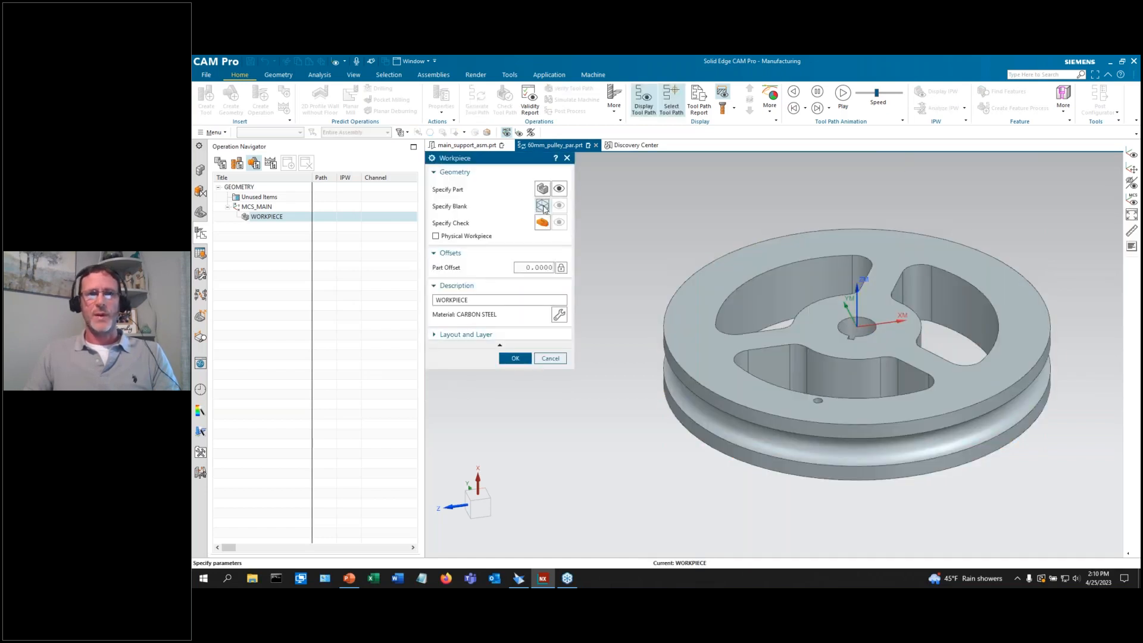
click(542, 205)
click(500, 176)
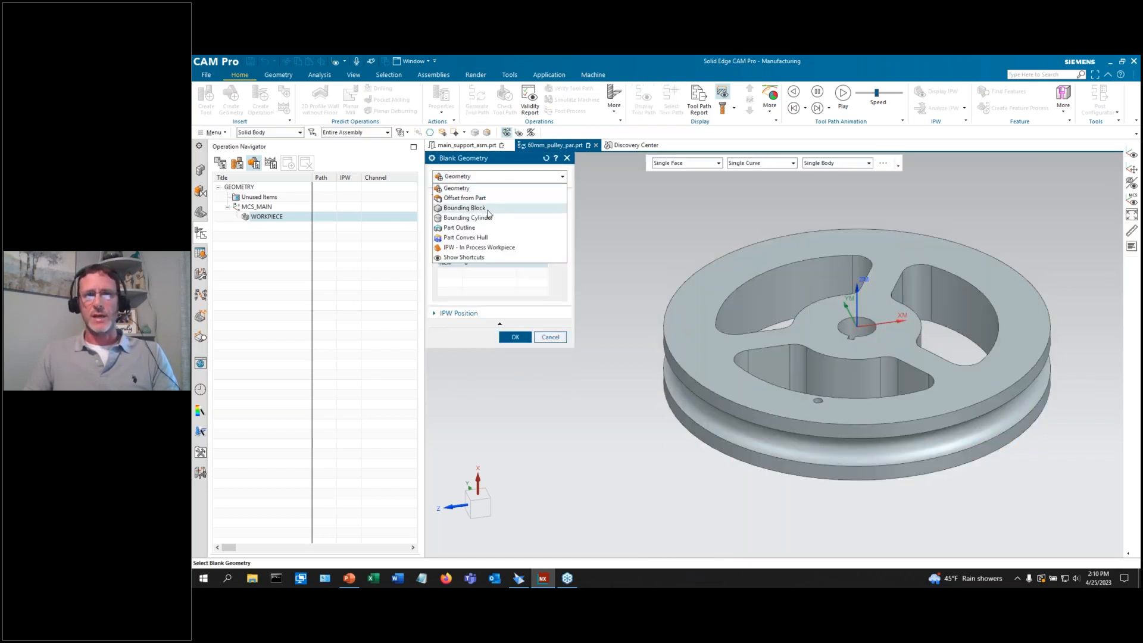
click(492, 217)
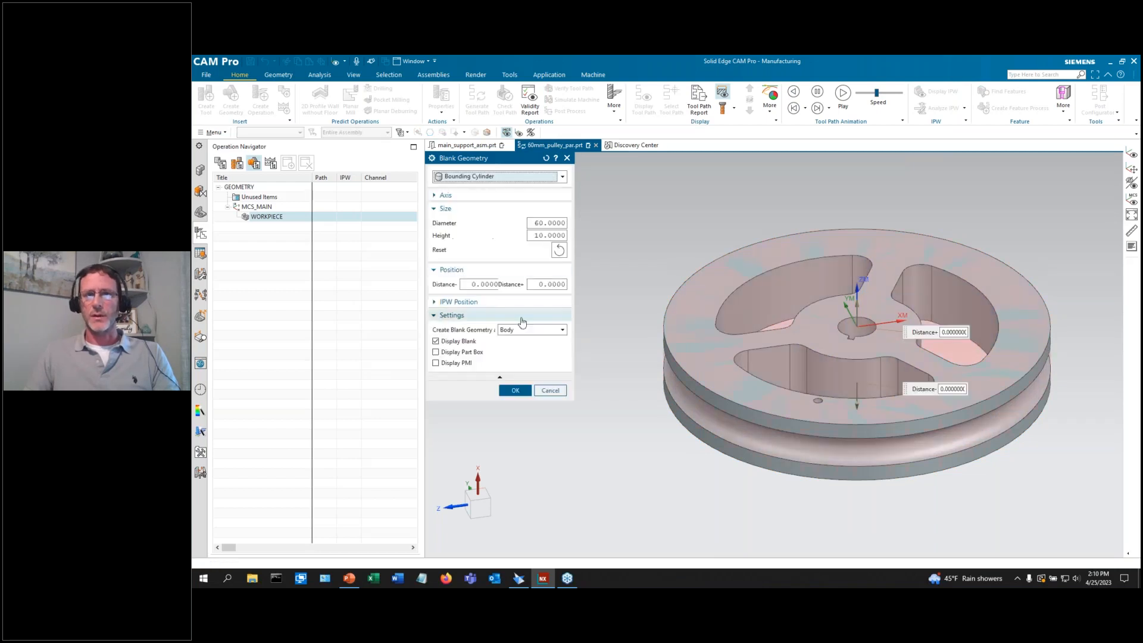
click(515, 390)
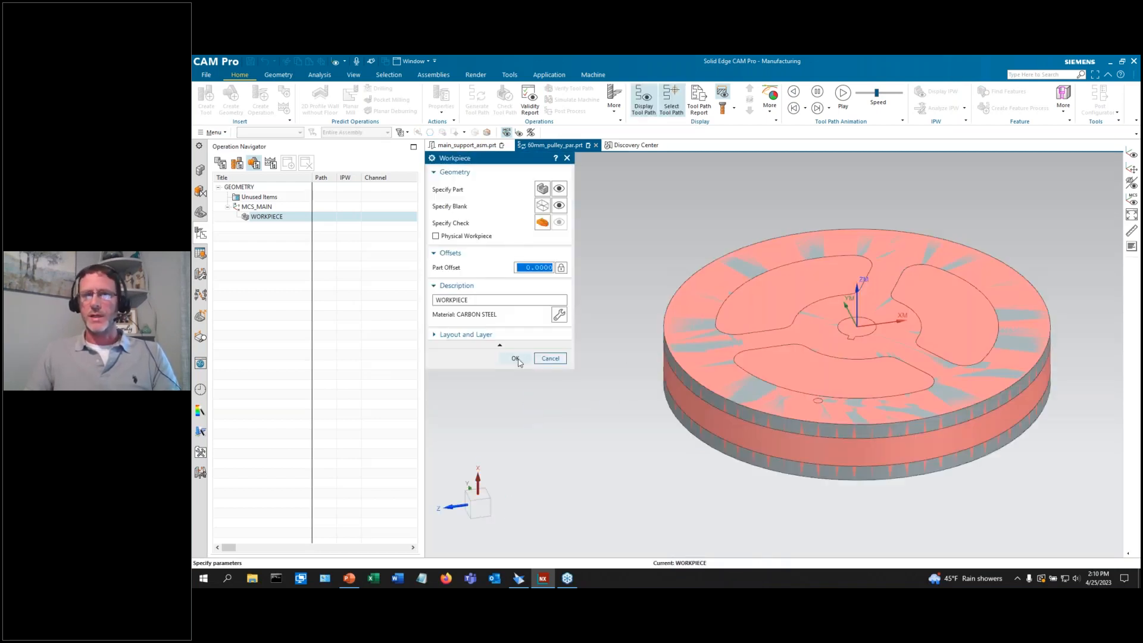
click(516, 358)
scroll(650, 377, down, 3)
scroll(625, 375, up, 3)
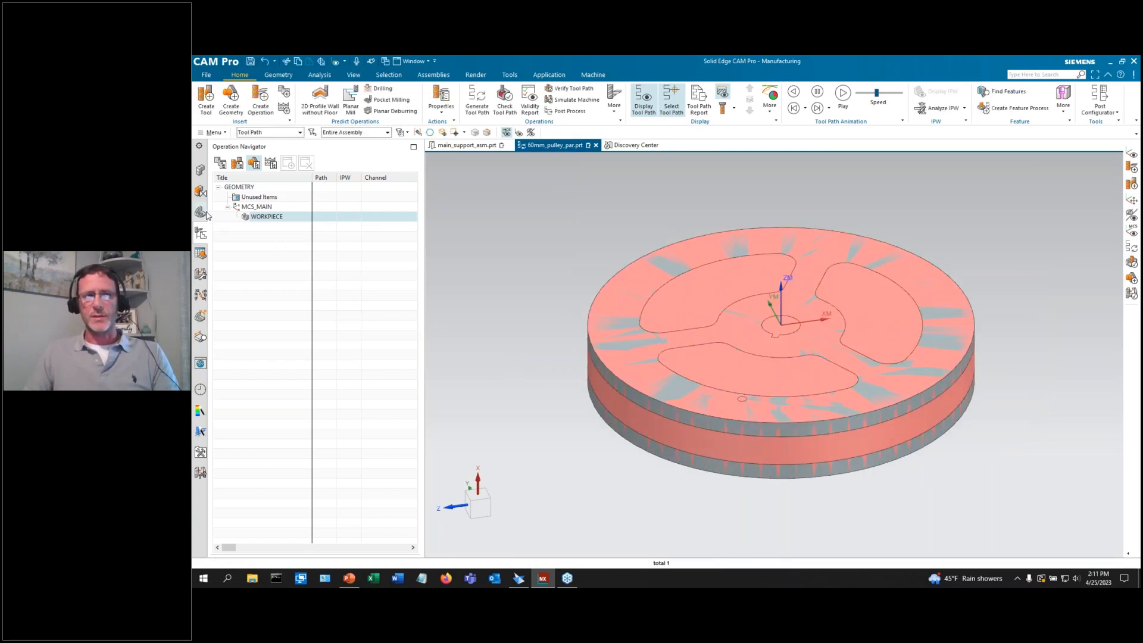
Turn off the blank display and return to the Operation Navigator, viewing the pulley from above.
click(201, 212)
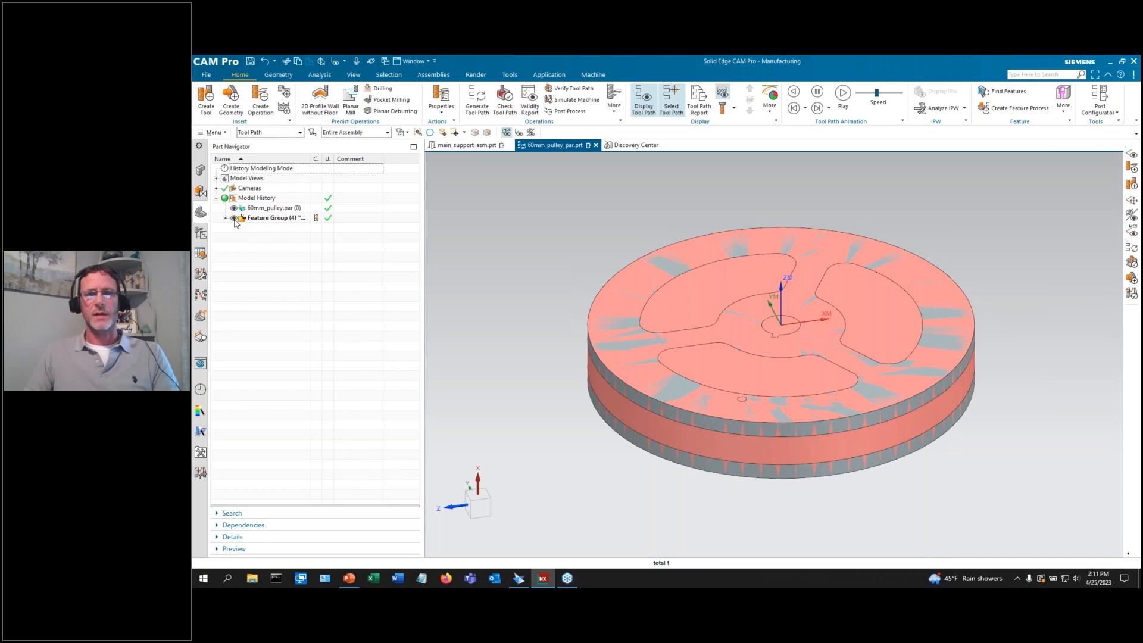
scroll(518, 344, down, 3)
click(201, 233)
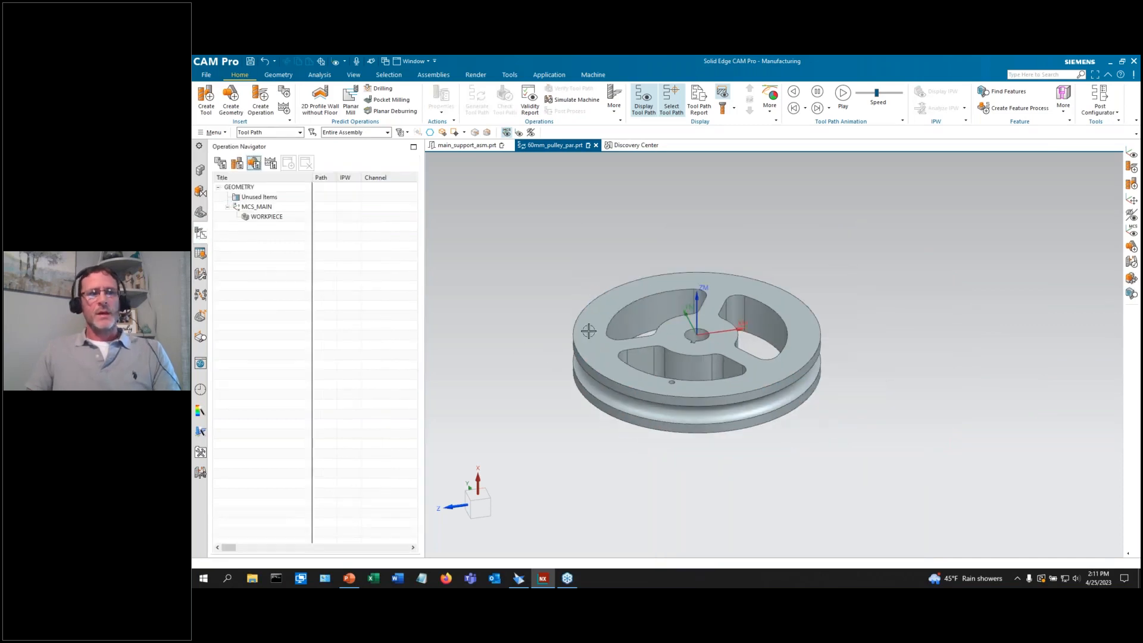
scroll(566, 357, down, 3)
scroll(543, 365, up, 3)
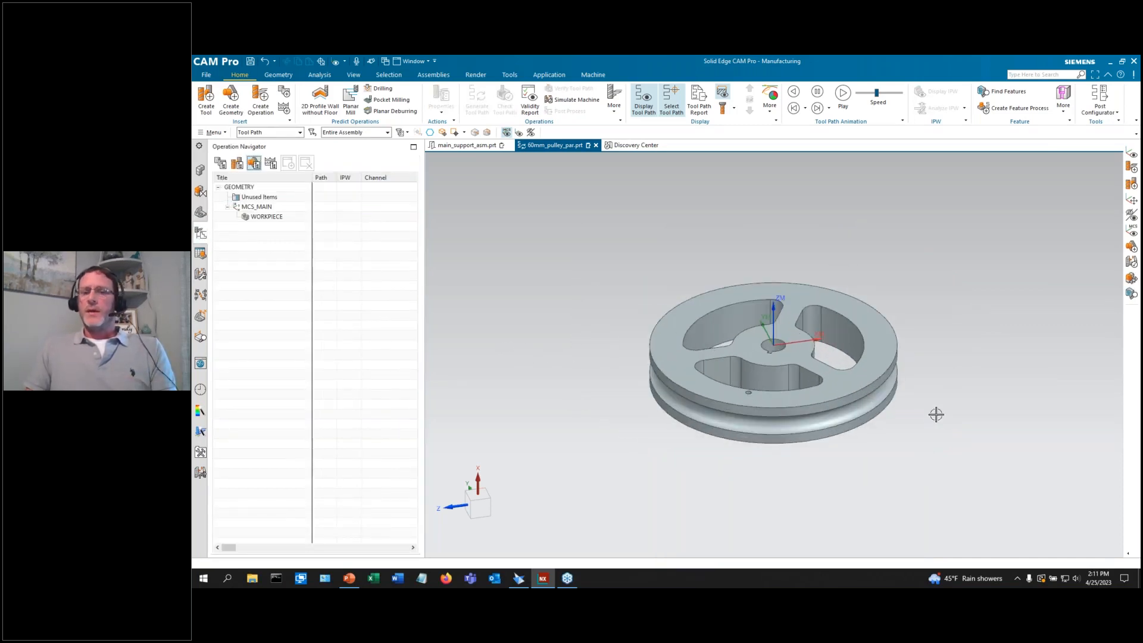
scroll(939, 419, up, 2)
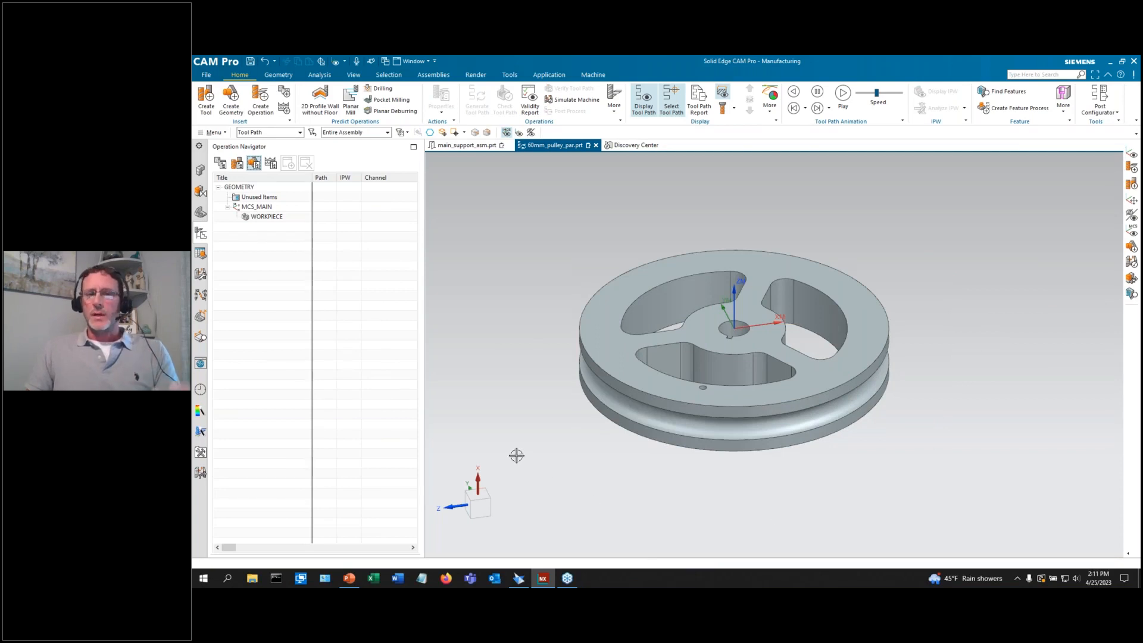
middle_drag(476, 324, 469, 298)
scroll(490, 255, up, 1)
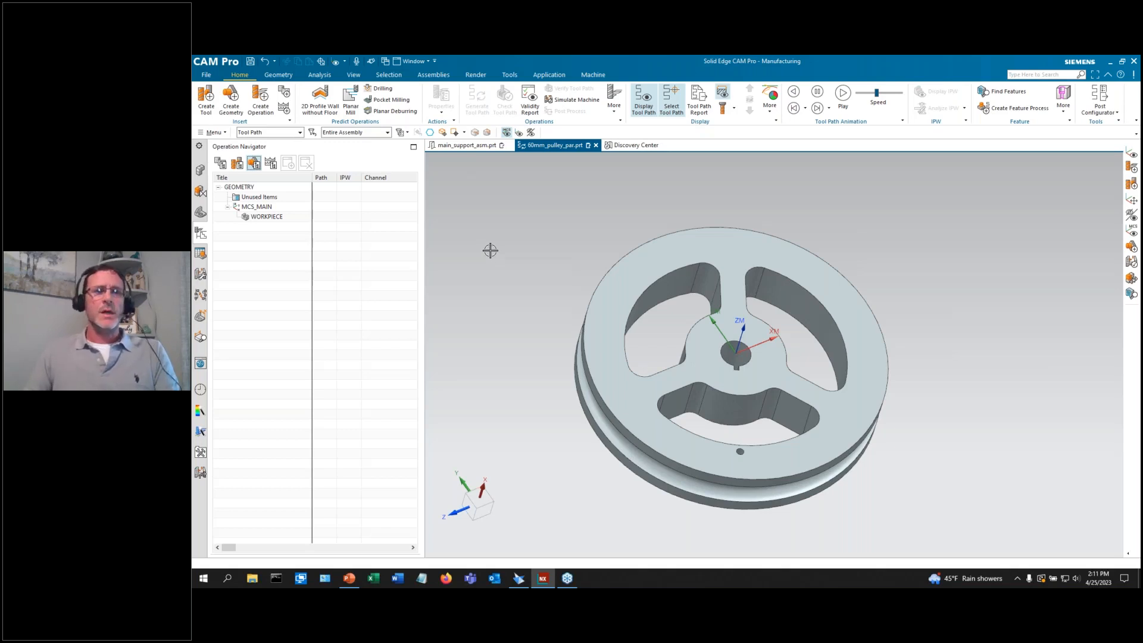
scroll(498, 304, up, 2)
scroll(495, 225, down, 2)
scroll(513, 321, up, 2)
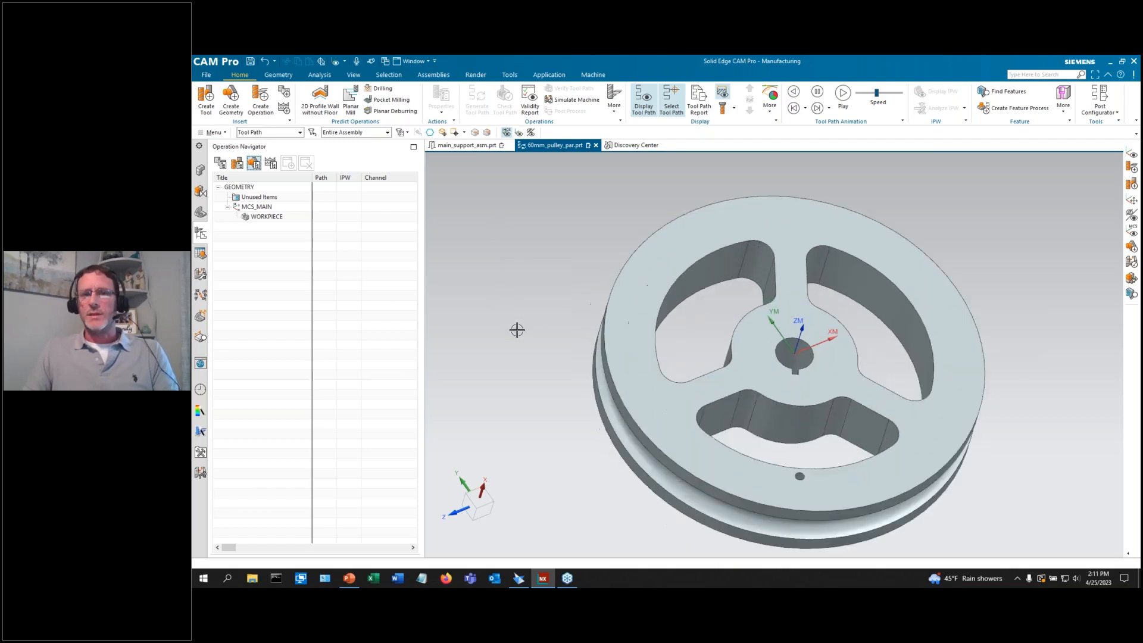
scroll(463, 303, down, 2)
scroll(563, 385, up, 2)
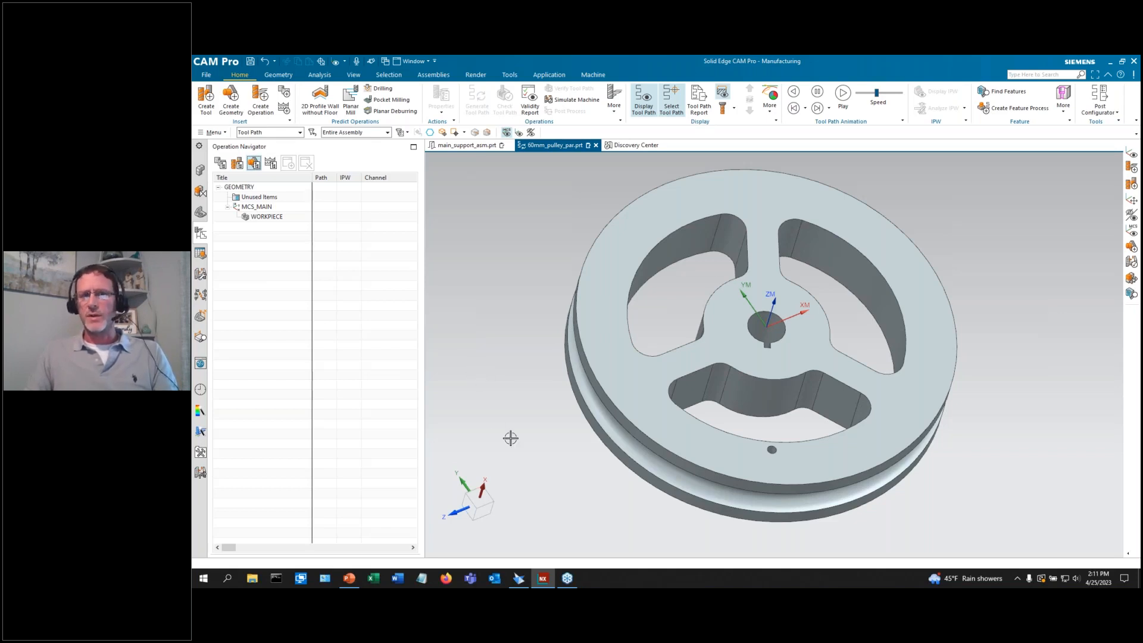
scroll(510, 438, down, 1)
scroll(470, 374, up, 1)
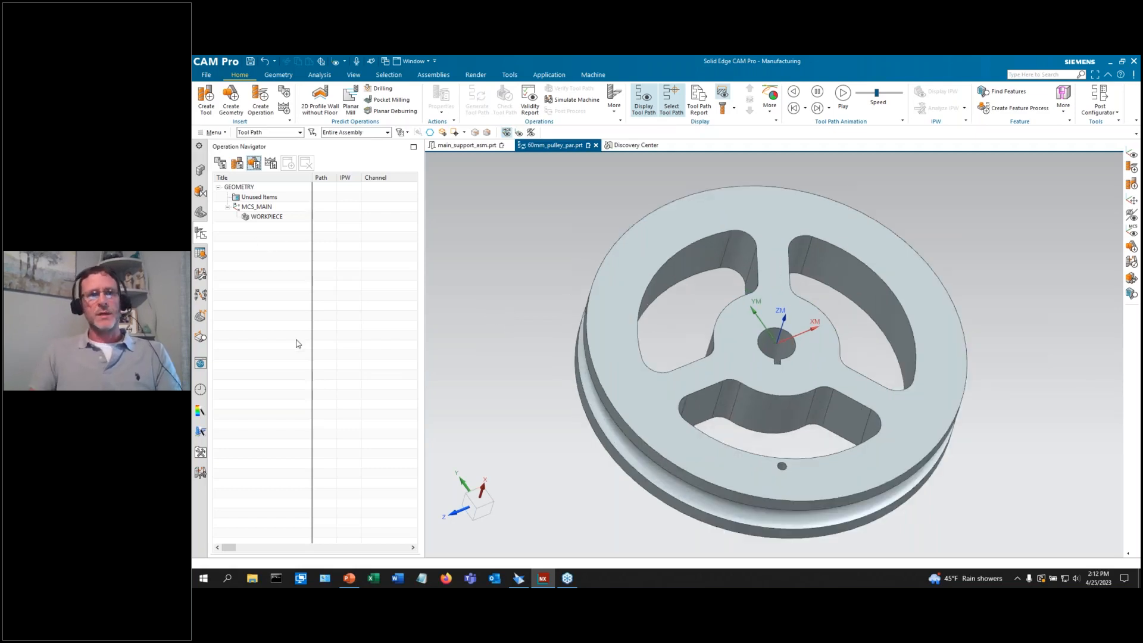
scroll(569, 305, down, 1)
scroll(523, 319, up, 1)
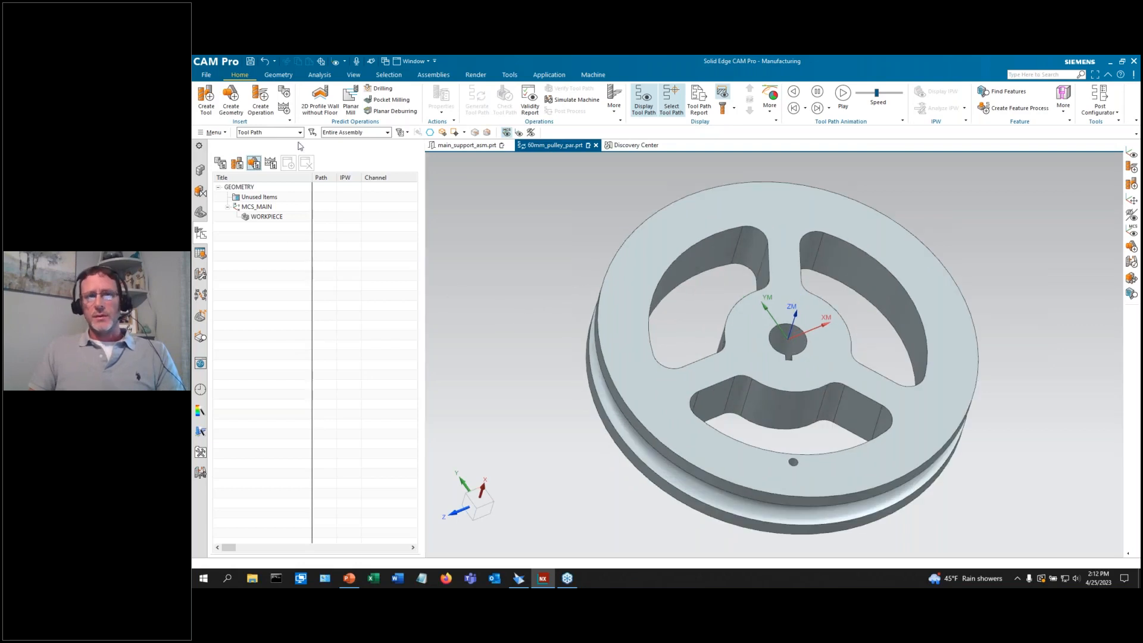
Create a Planar Mill operation with tool NONE and geometry WORKPIECE.
click(260, 99)
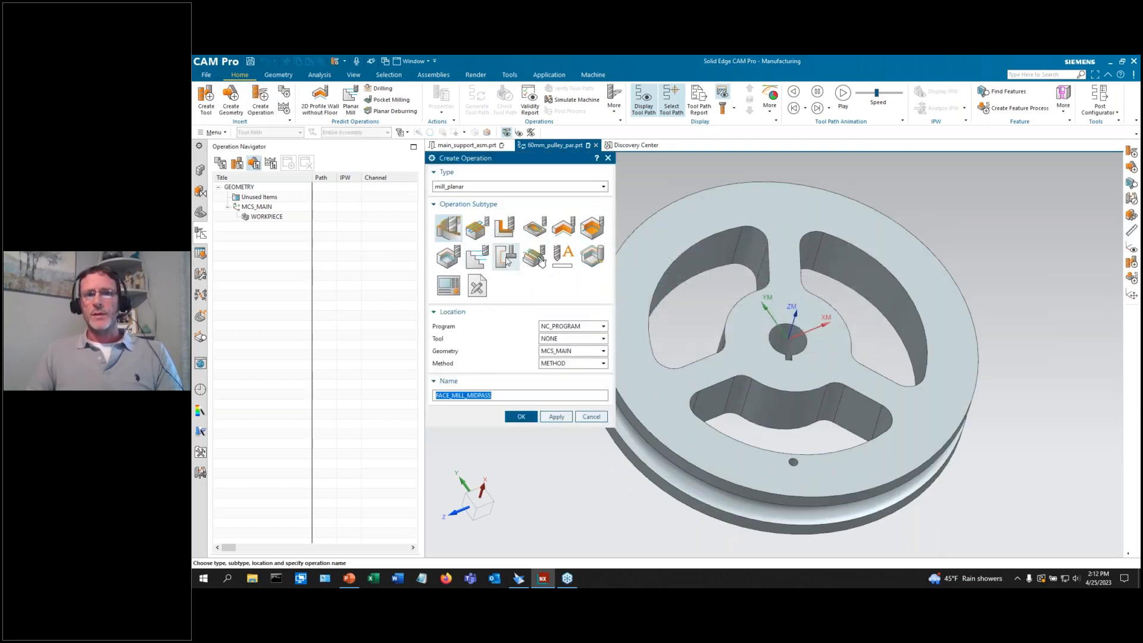
click(476, 256)
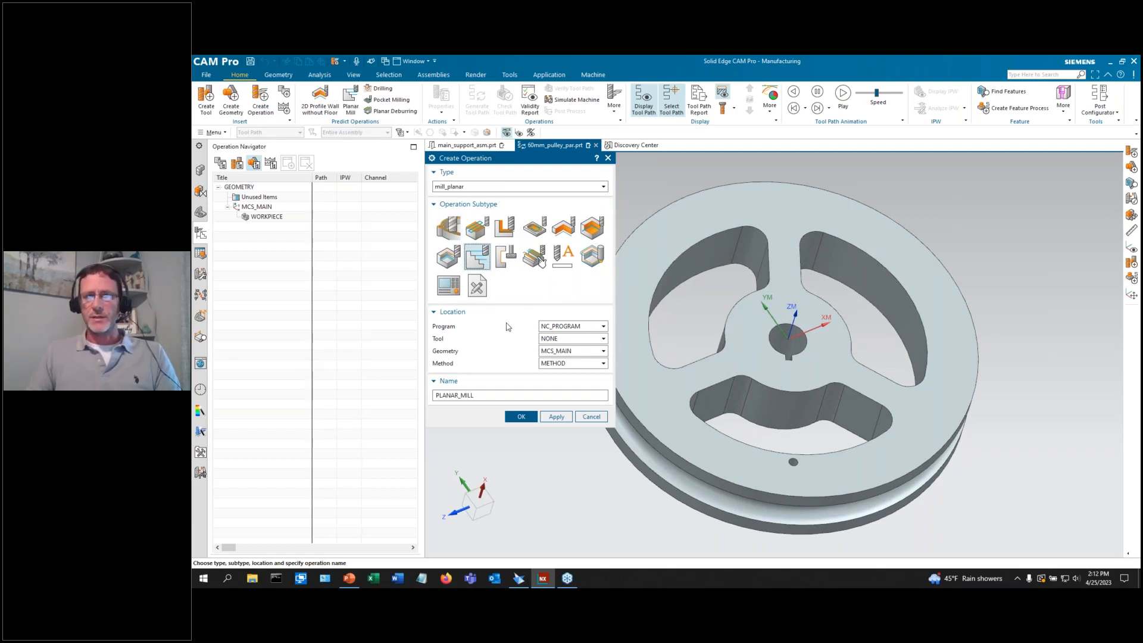
click(555, 341)
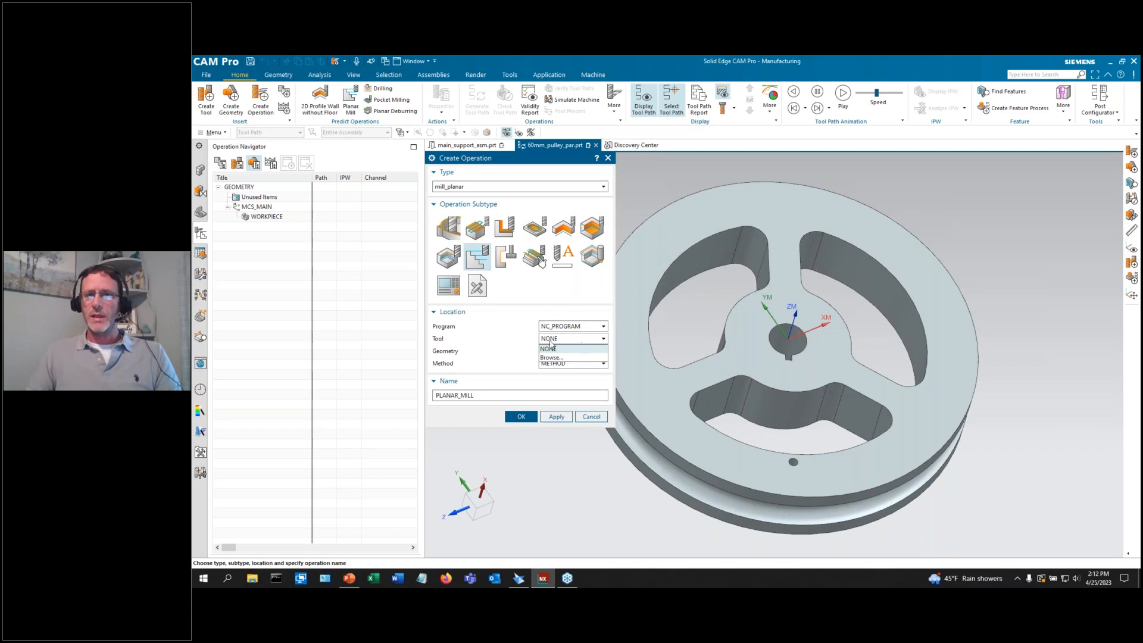
click(548, 349)
click(568, 351)
click(554, 369)
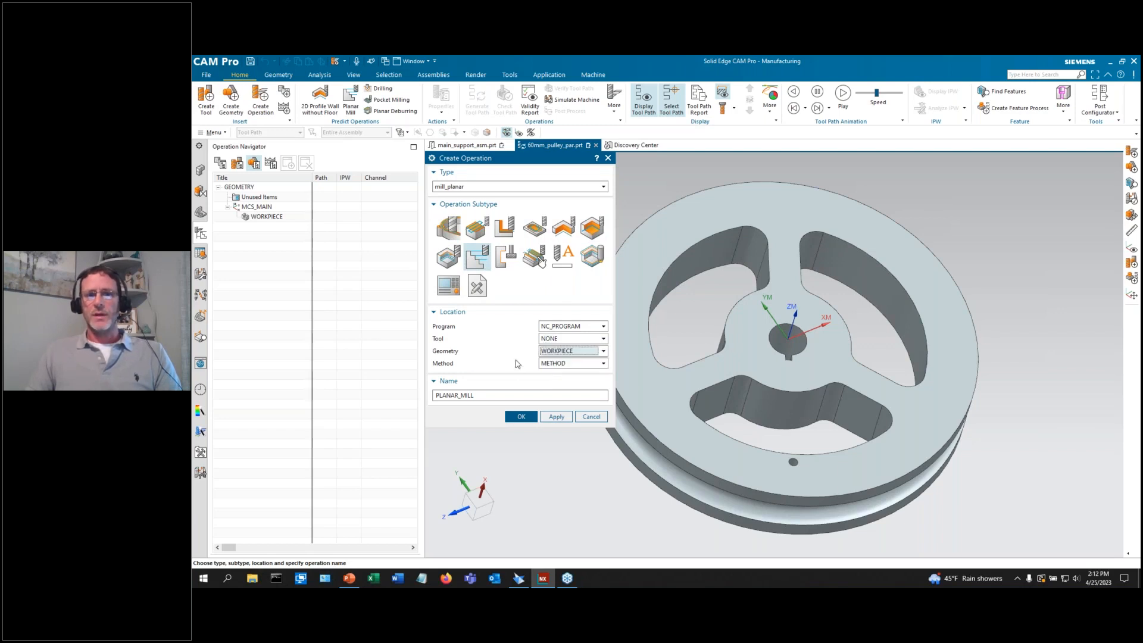
click(524, 416)
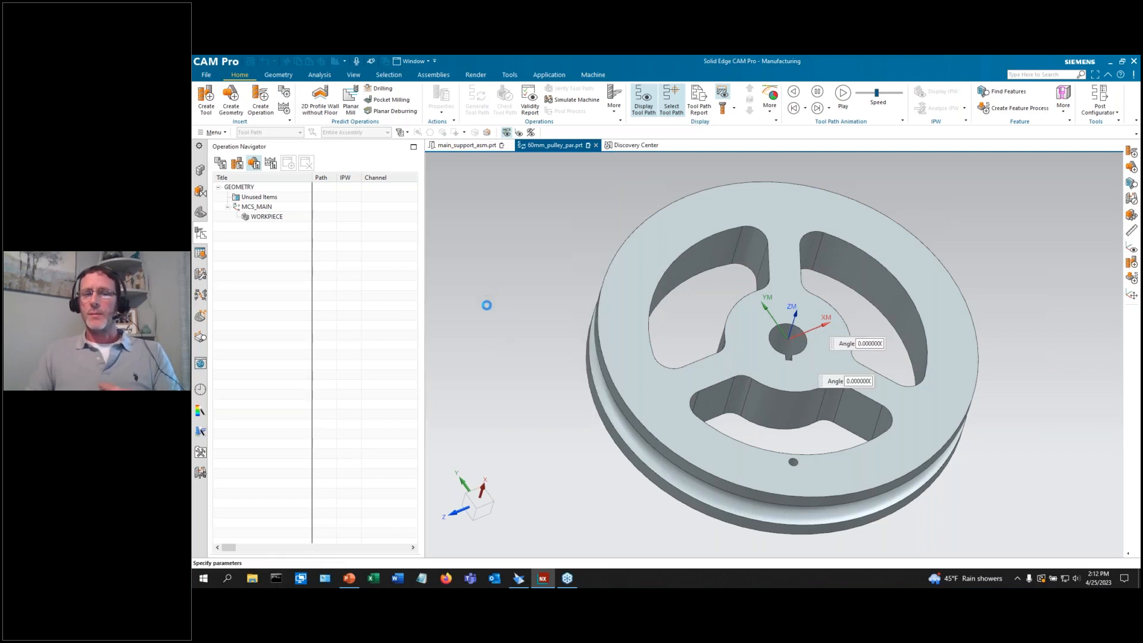
scroll(1027, 343, down, 3)
scroll(935, 310, up, 3)
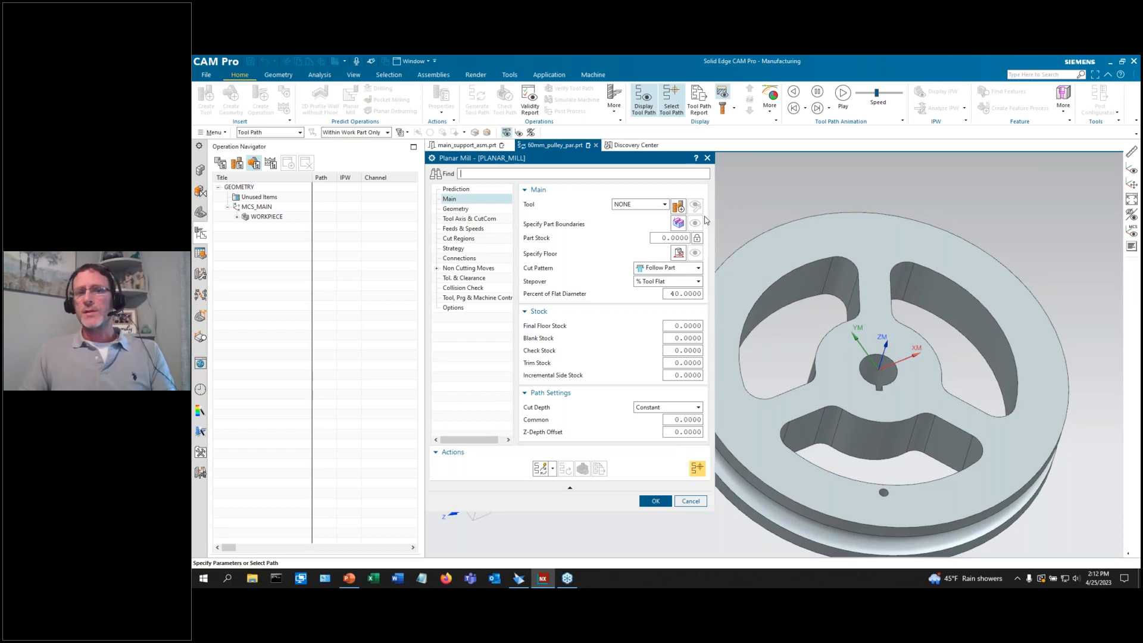
Retrieve the non-indexable End Mill 8 mm, ugt0201_002, from the tool library.
click(677, 206)
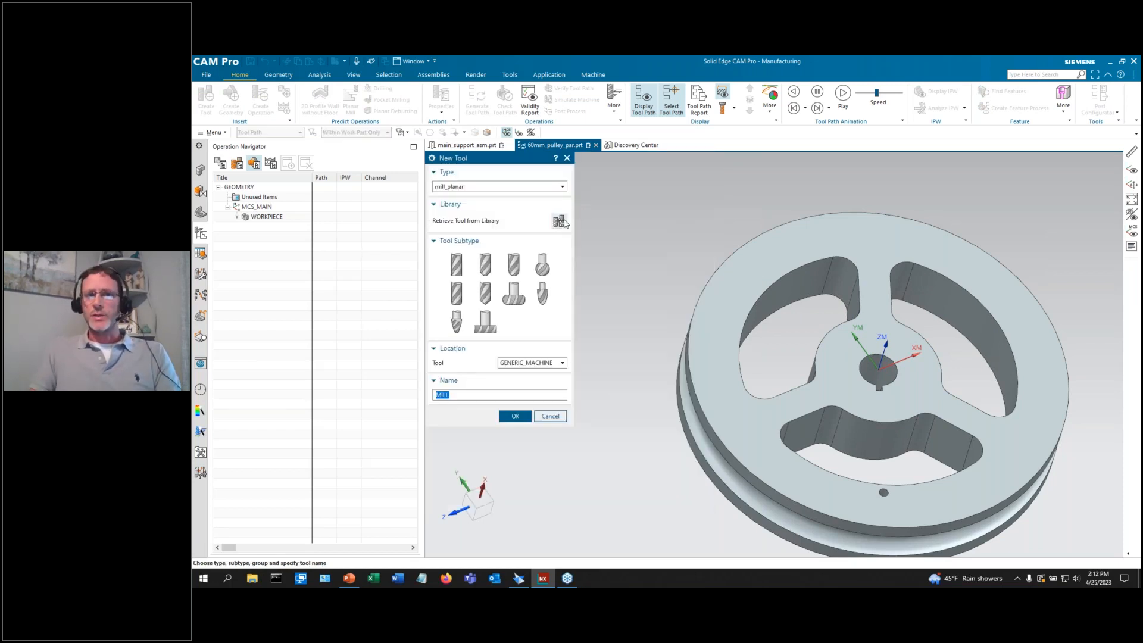
click(560, 221)
click(439, 197)
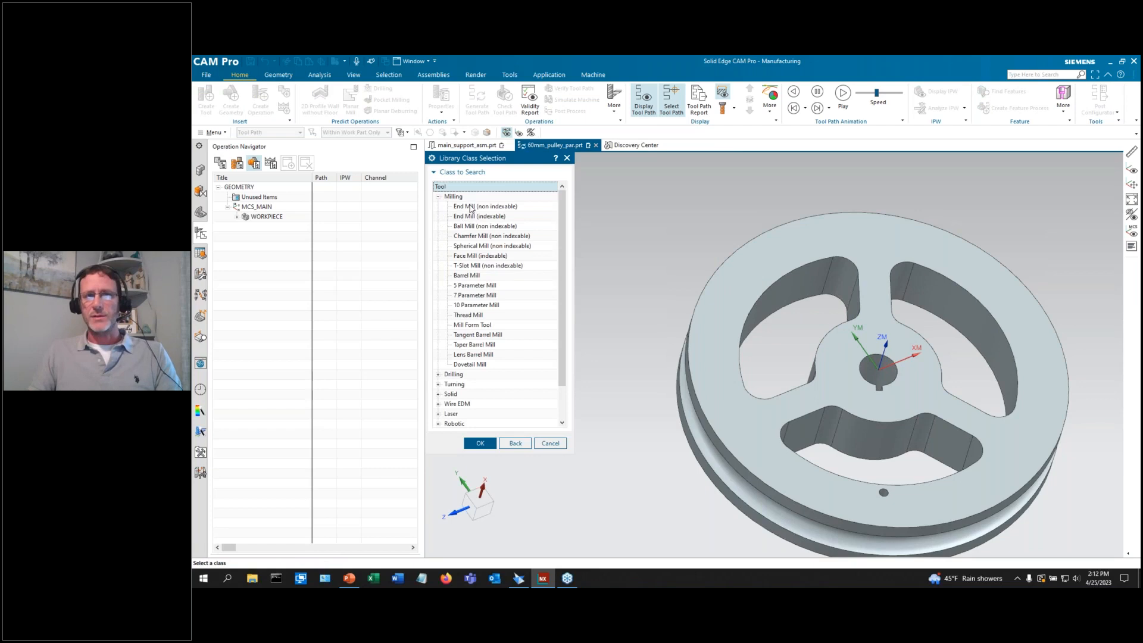
double_click(470, 208)
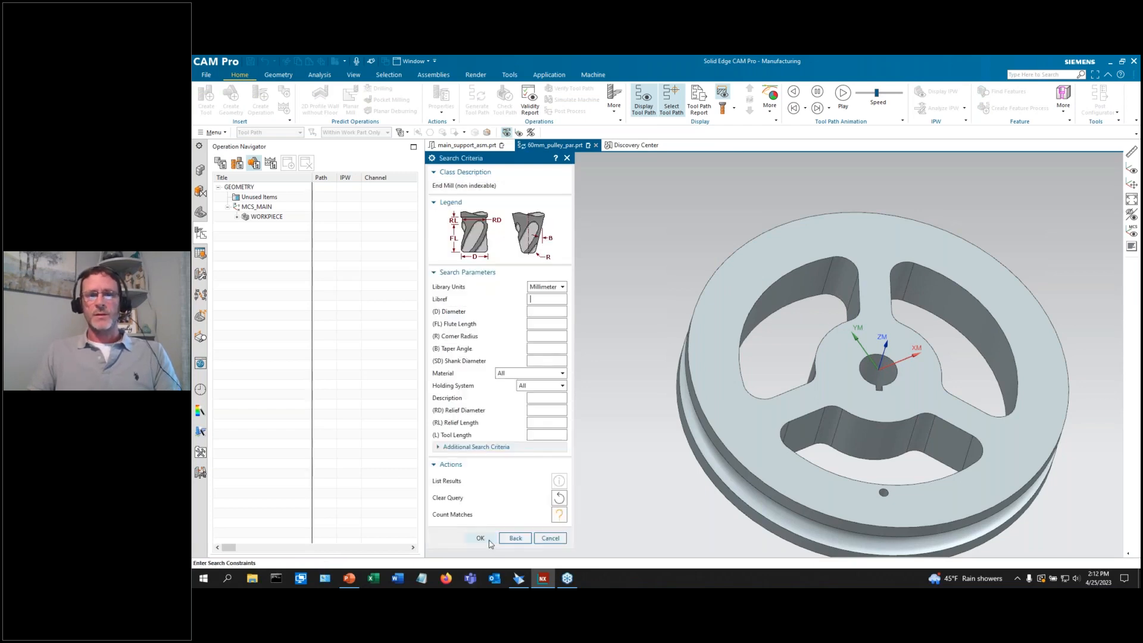
click(479, 540)
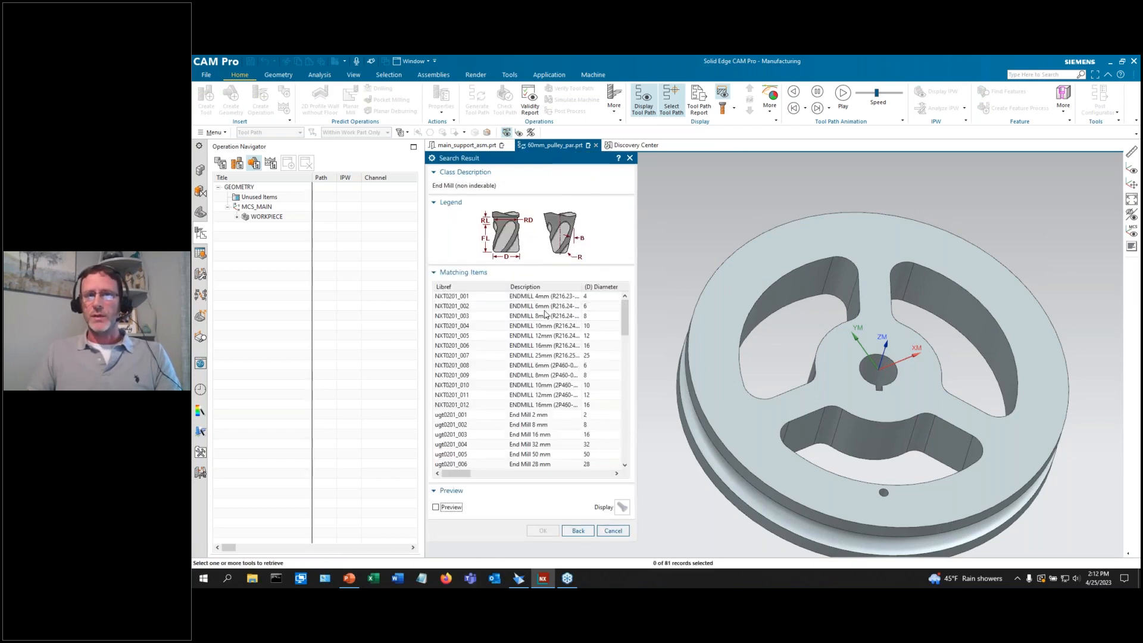
click(541, 305)
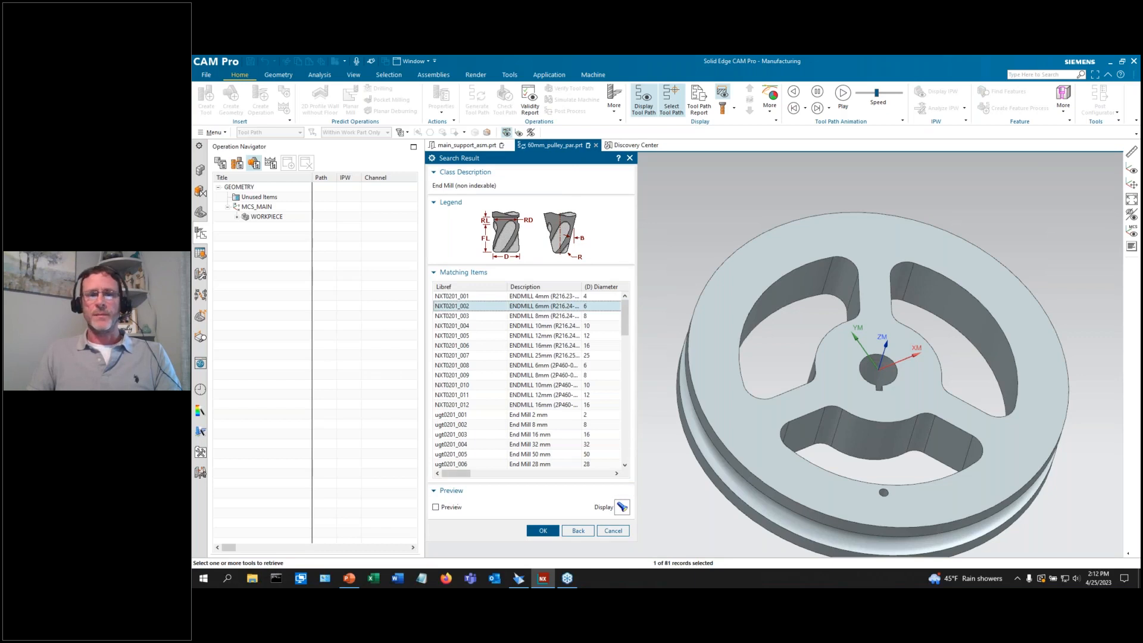
click(436, 507)
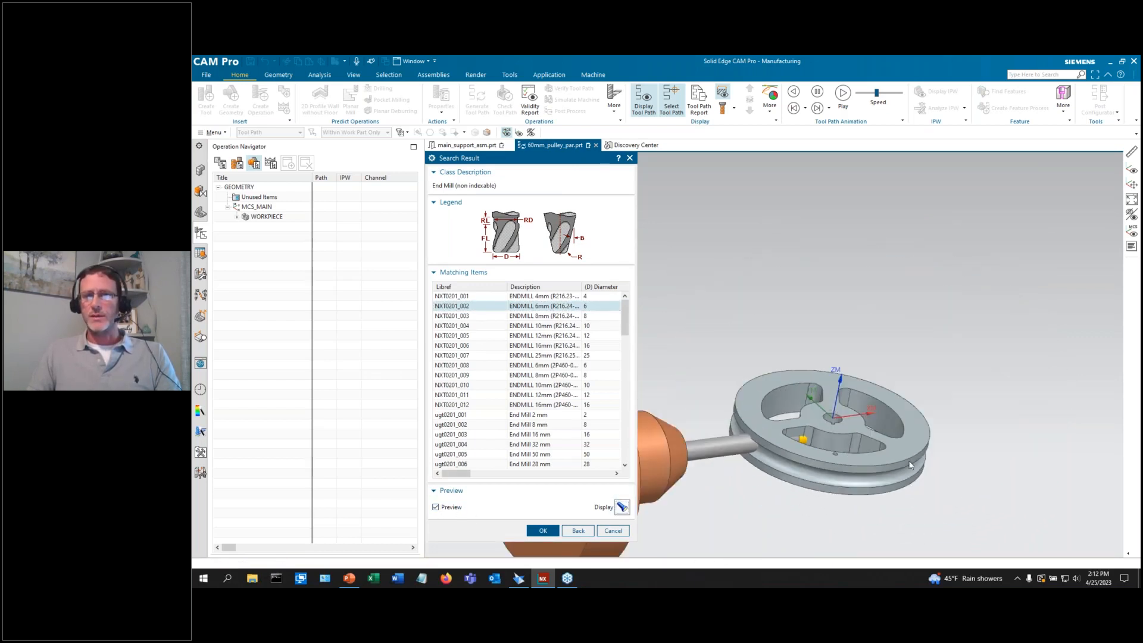
scroll(783, 502, up, 1)
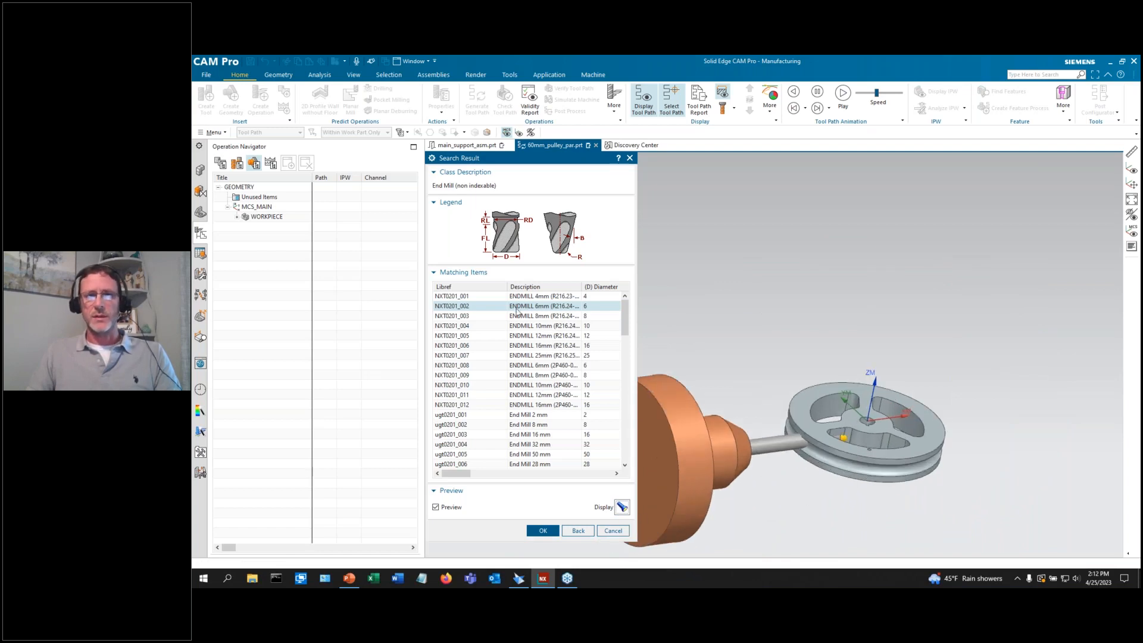
click(543, 425)
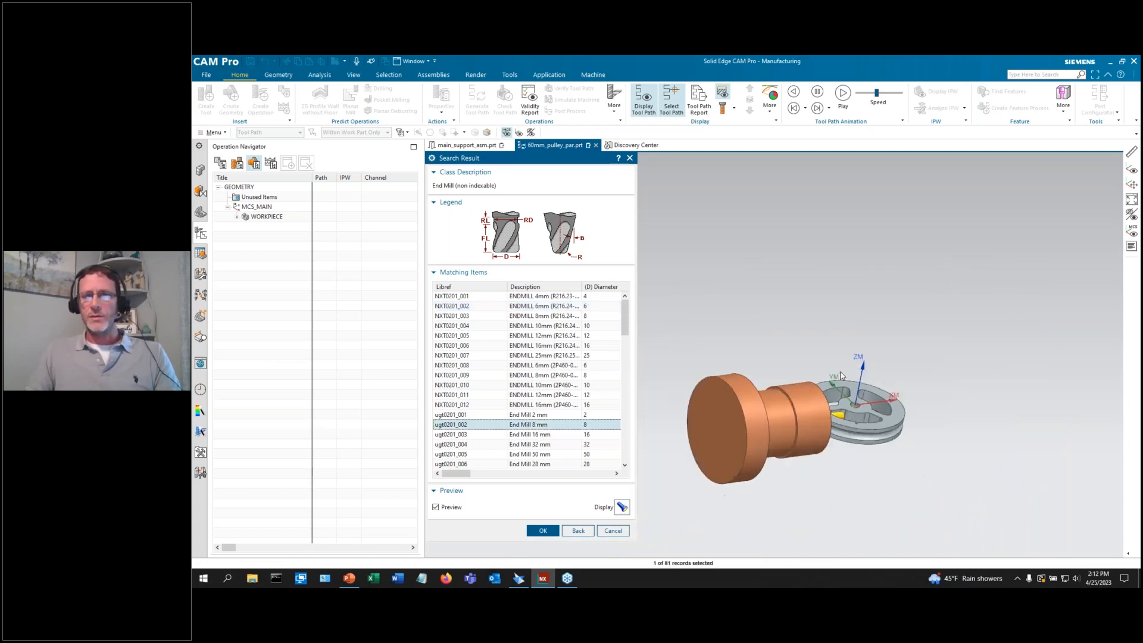
click(543, 531)
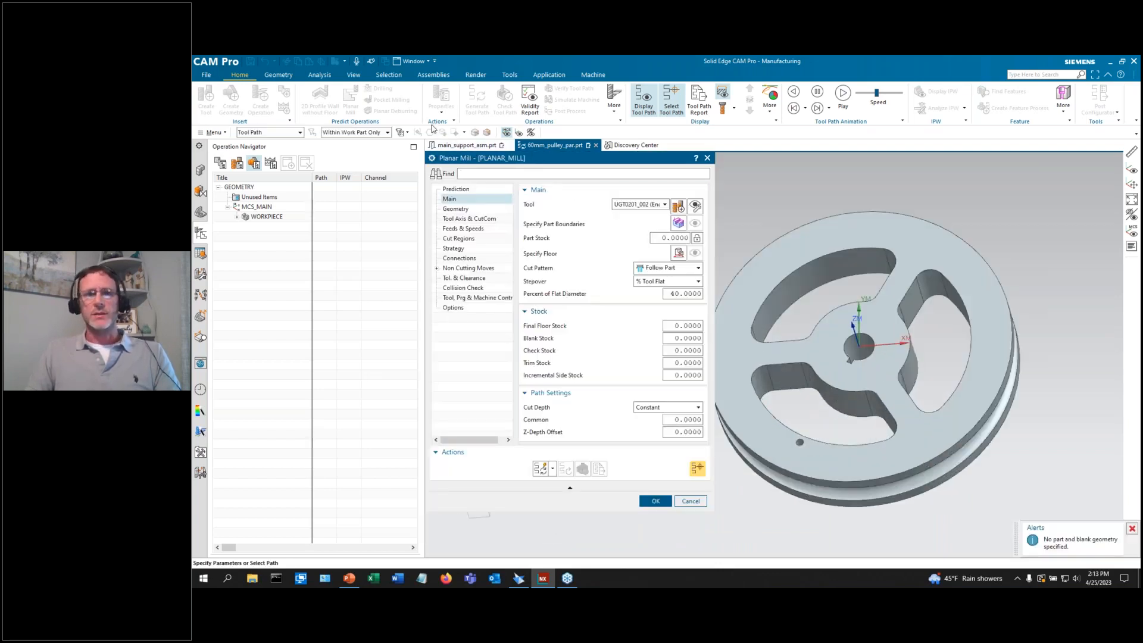
Measure the upper spoke's corner radius, reading 3.0000 mm.
click(318, 76)
click(209, 97)
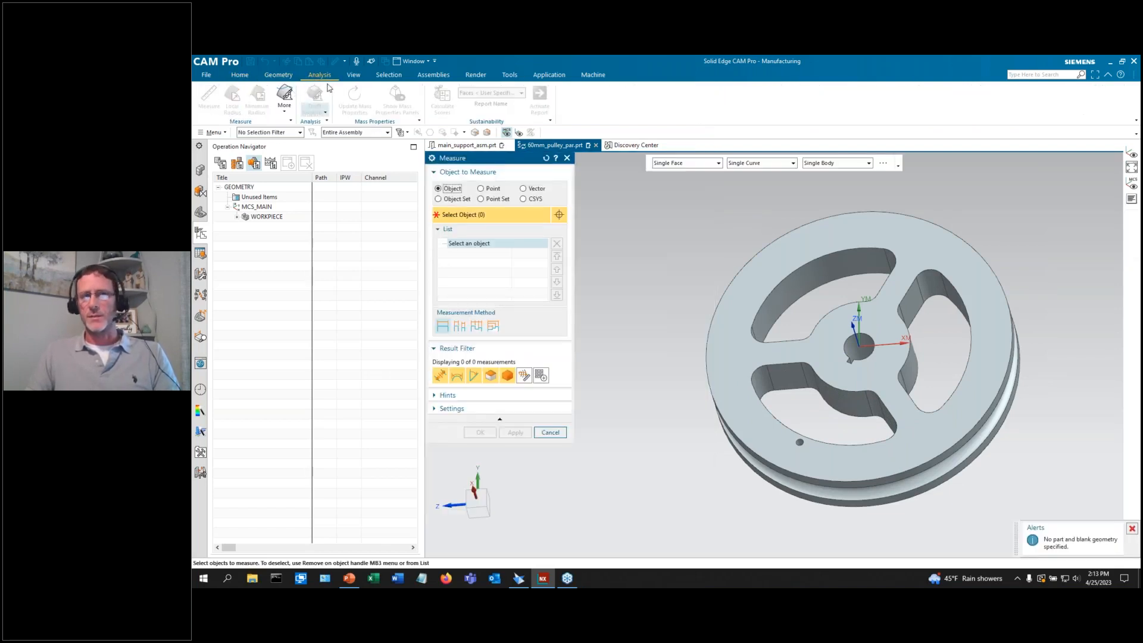
scroll(647, 316, down, 3)
middle_drag(688, 307, 742, 310)
click(776, 282)
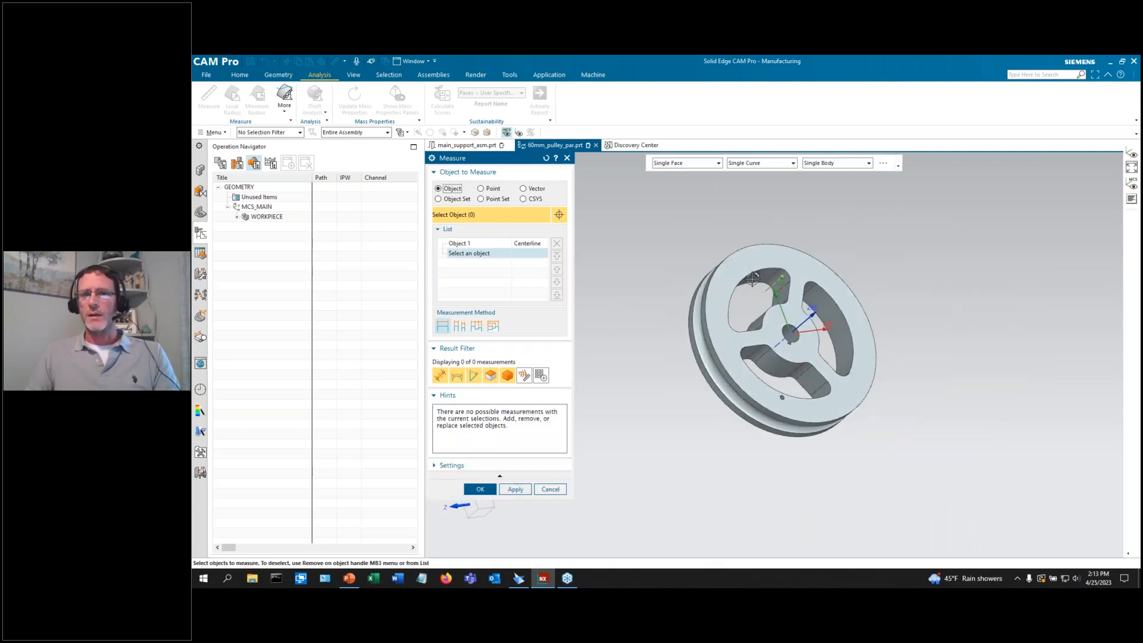
scroll(782, 267, up, 5)
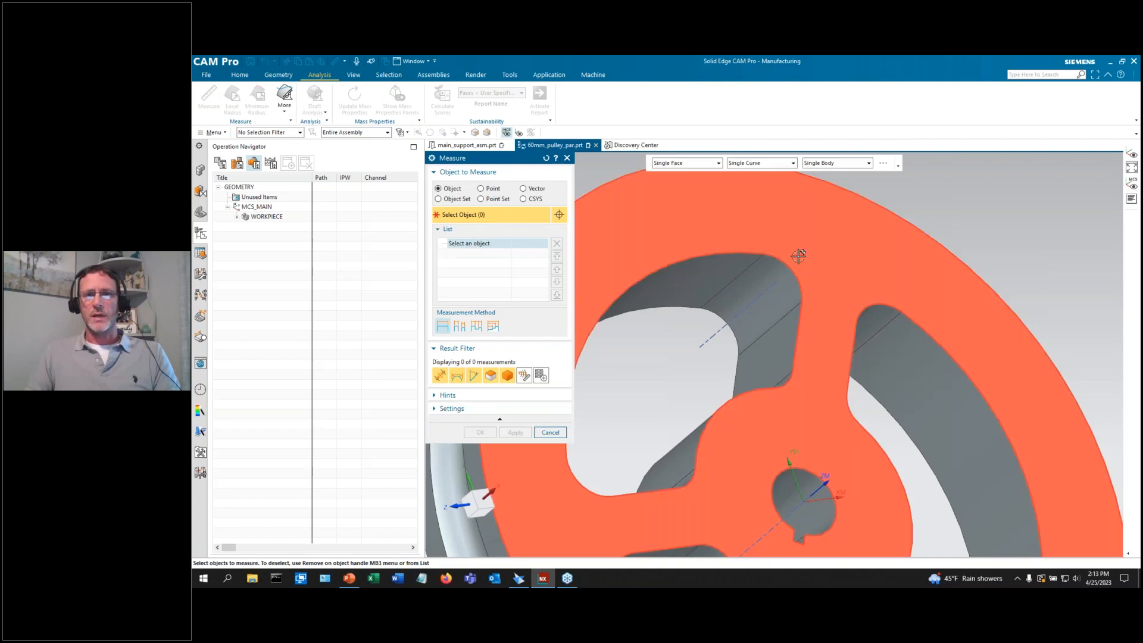
click(773, 279)
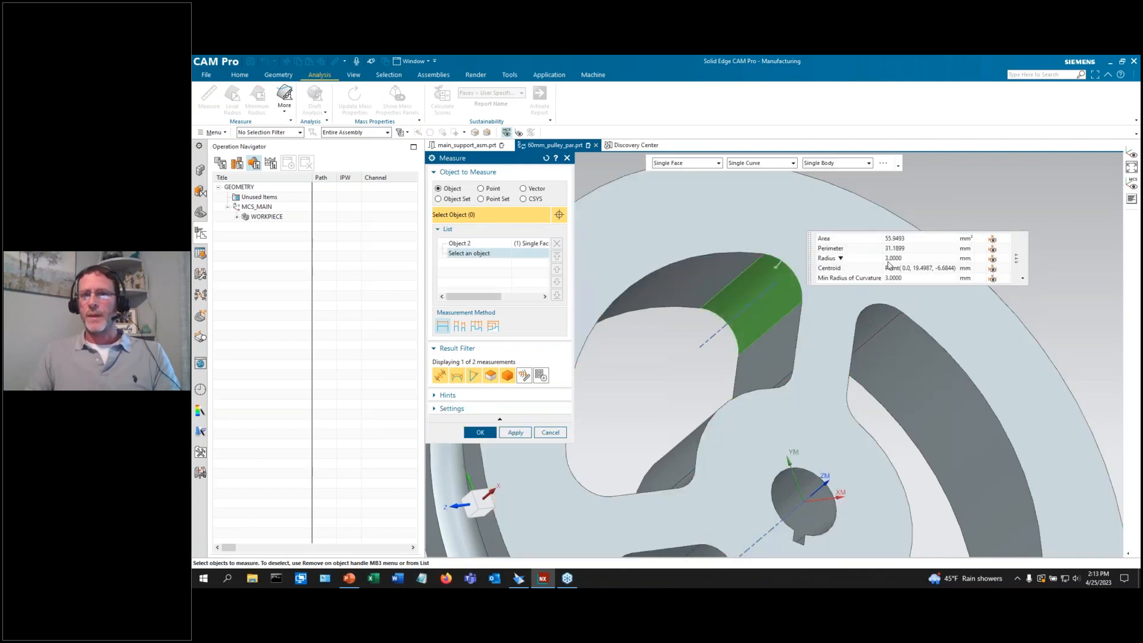
click(551, 433)
scroll(815, 337, down, 3)
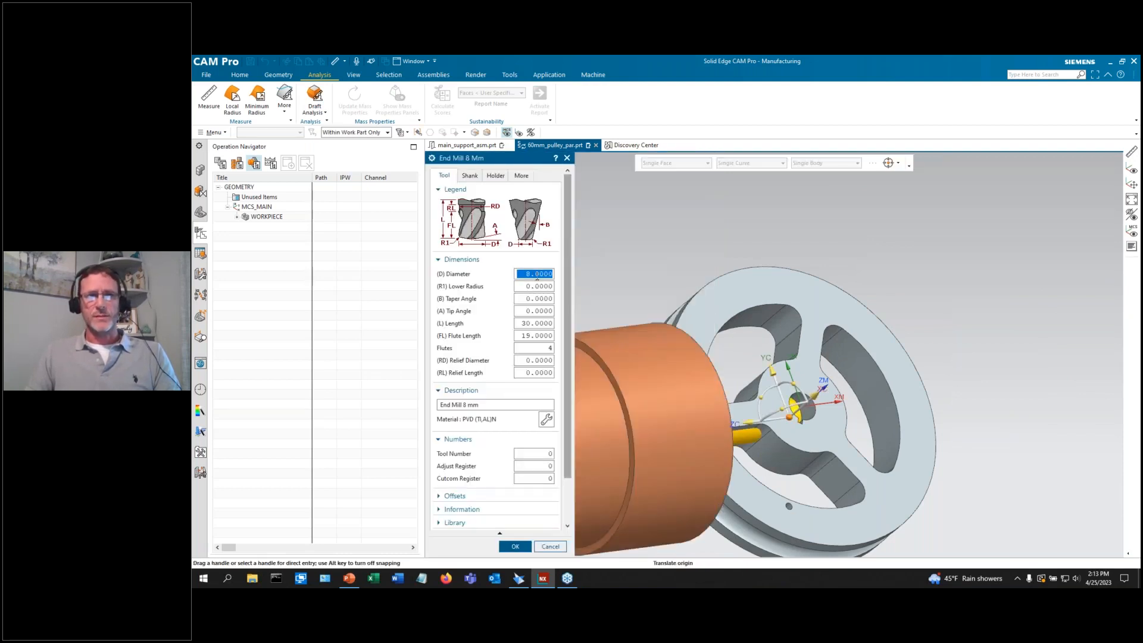
Change the end mill diameter to 6 and keep the modified library tool.
text(6)
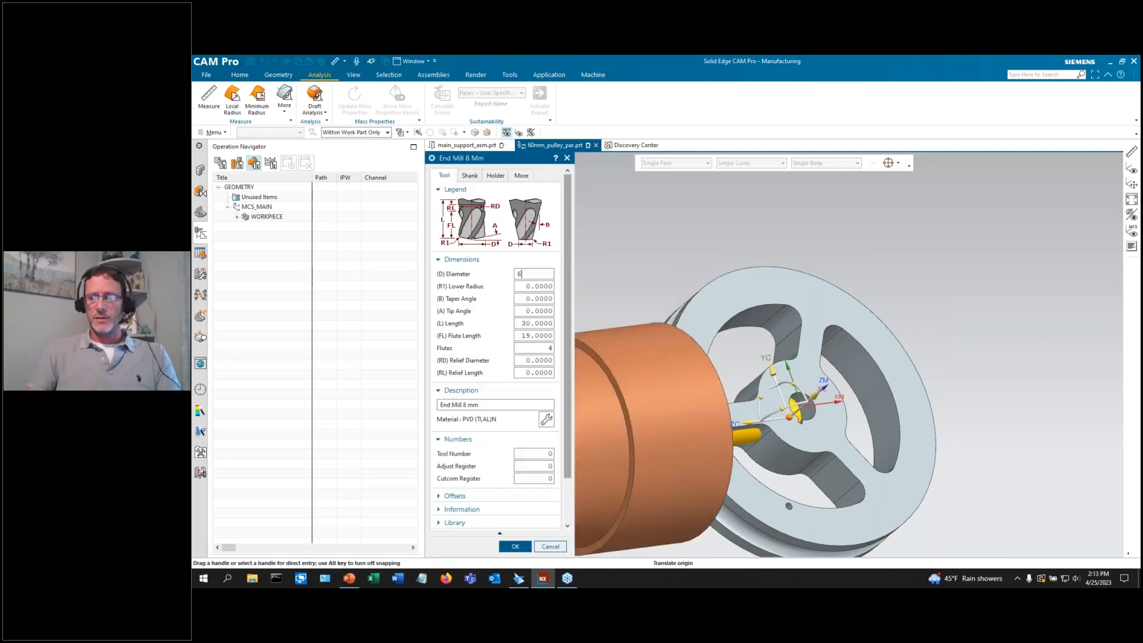
key(Tab)
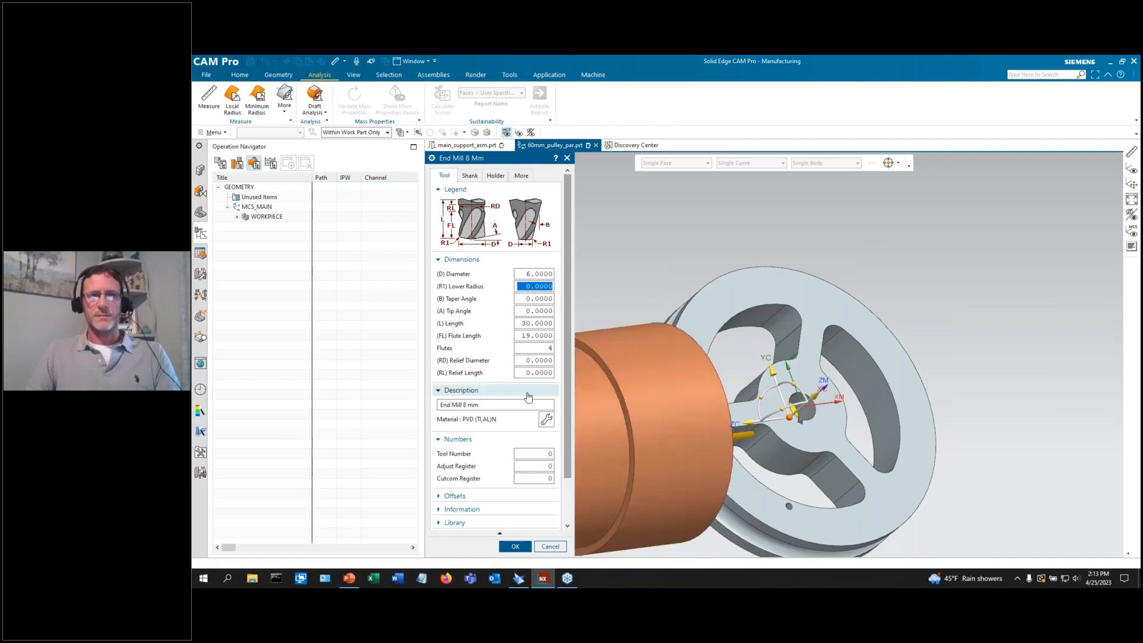
click(515, 546)
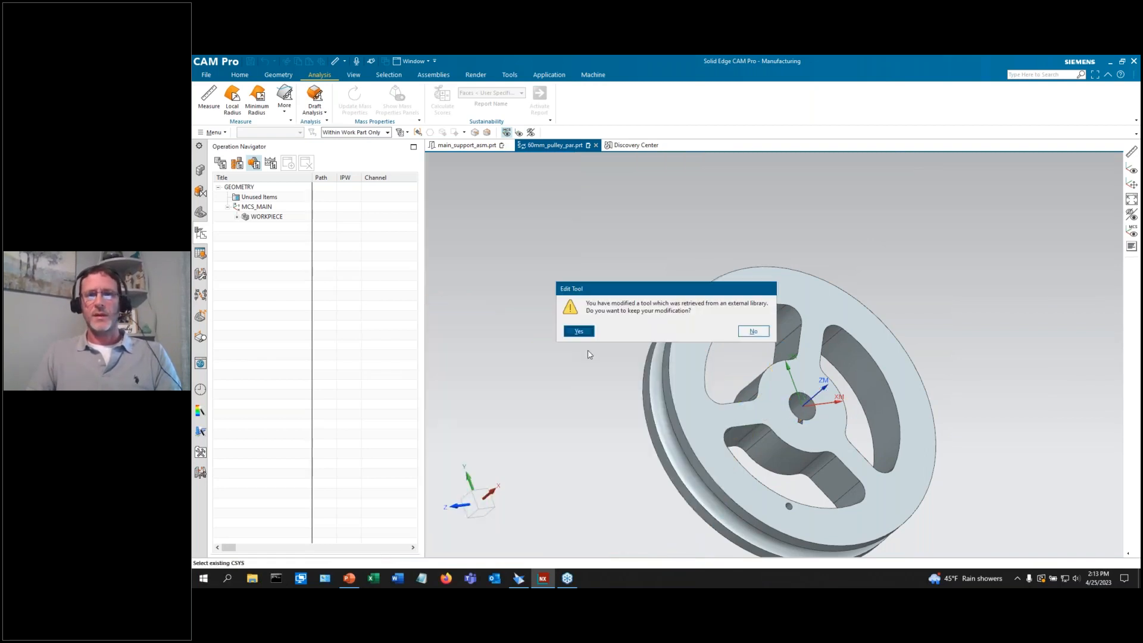
click(578, 332)
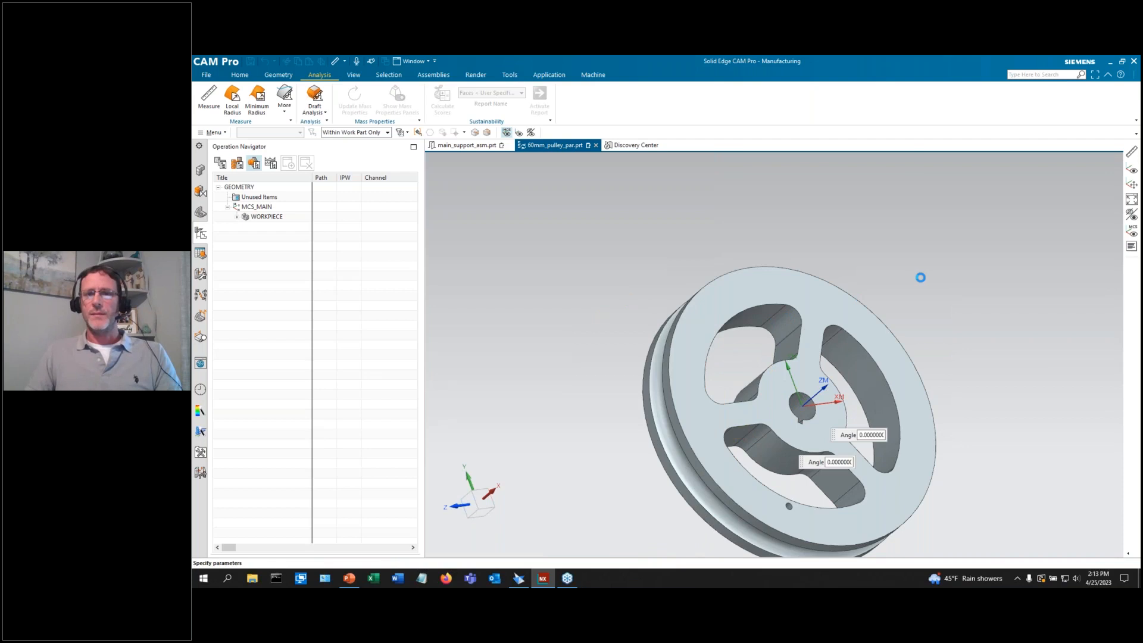
scroll(922, 277, down, 3)
click(457, 211)
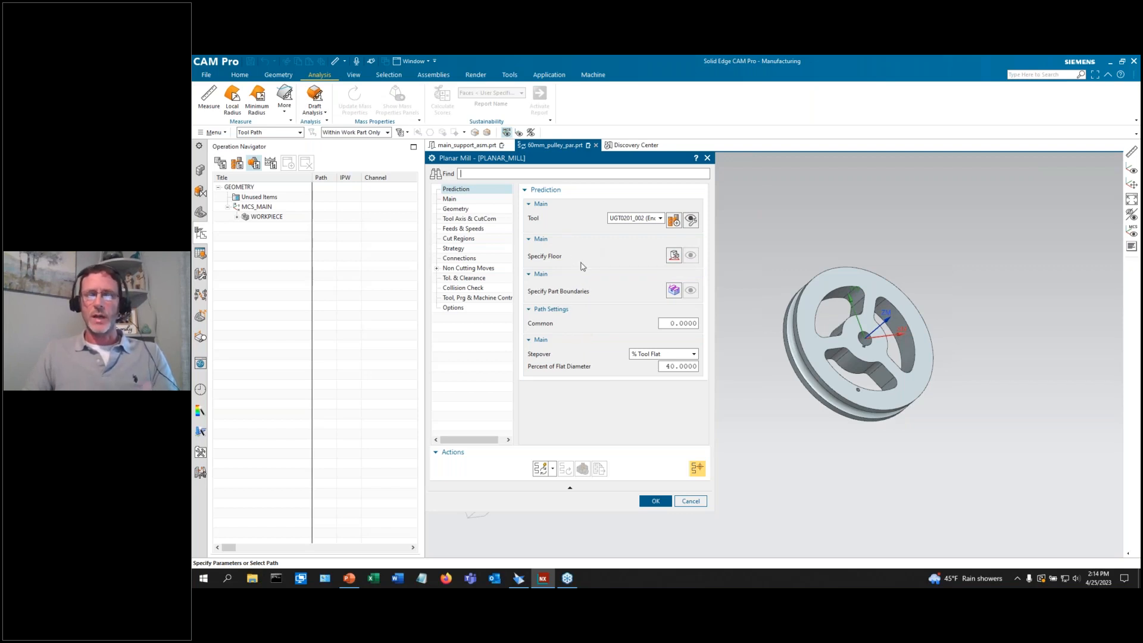
Begin the part boundary using the Curves selection method with the Tangent Curves rule.
click(451, 199)
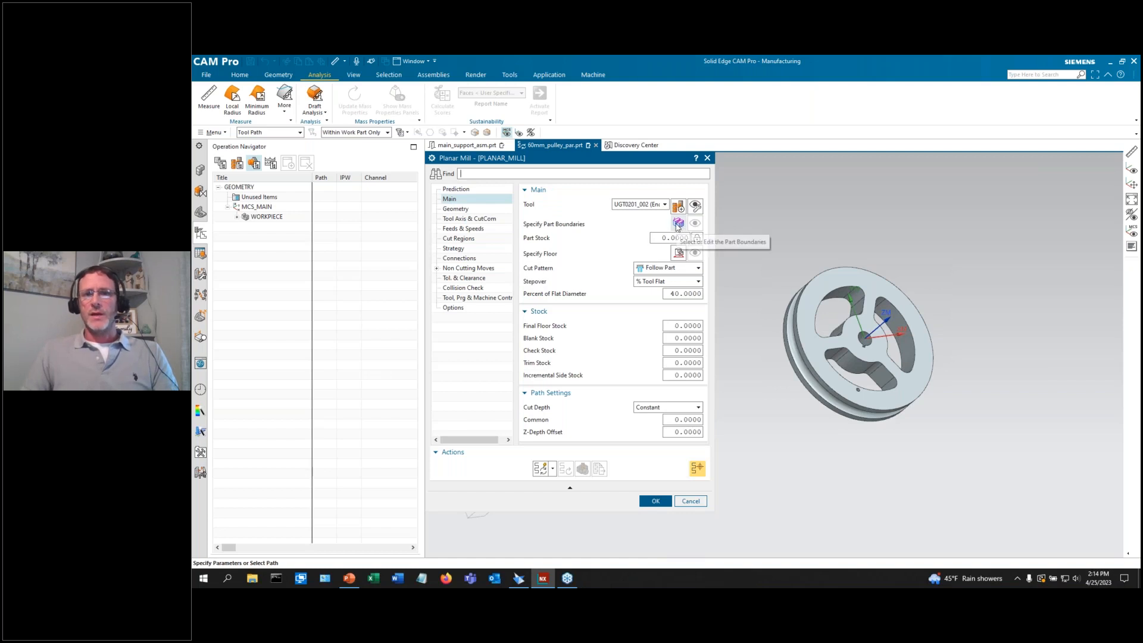
click(678, 223)
scroll(757, 227, up, 5)
click(683, 163)
click(678, 175)
click(517, 187)
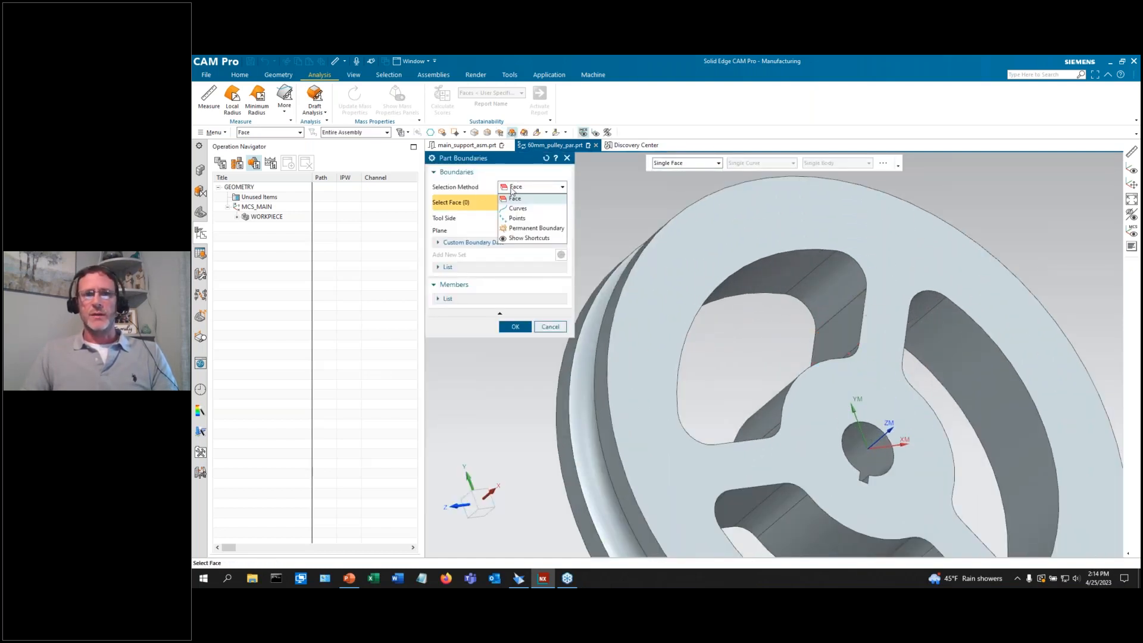
click(518, 207)
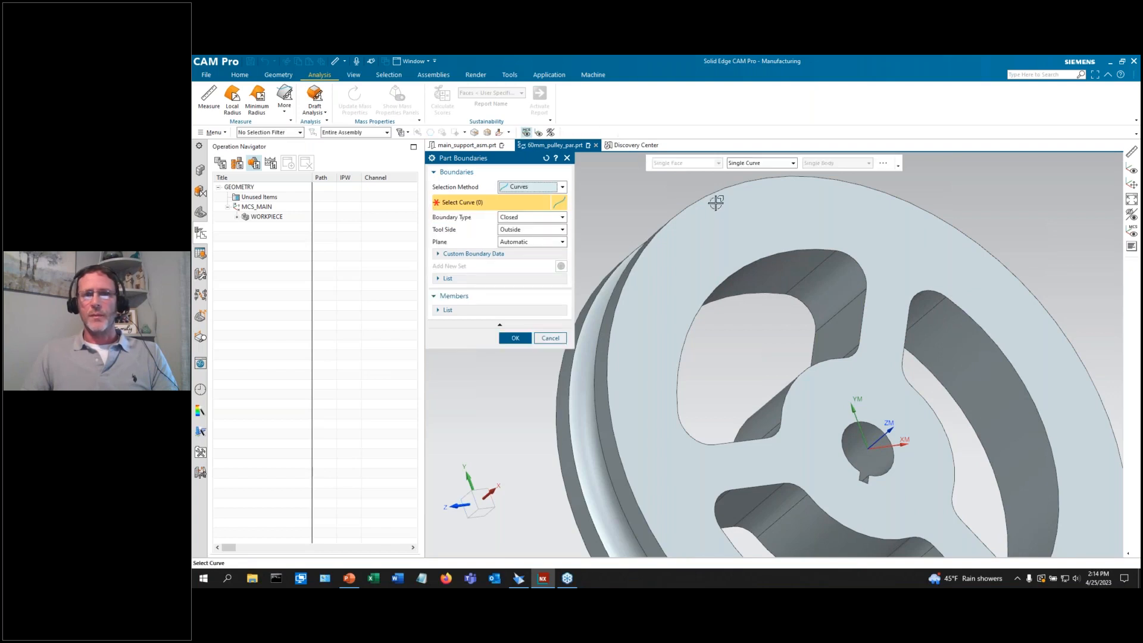
click(760, 164)
click(757, 200)
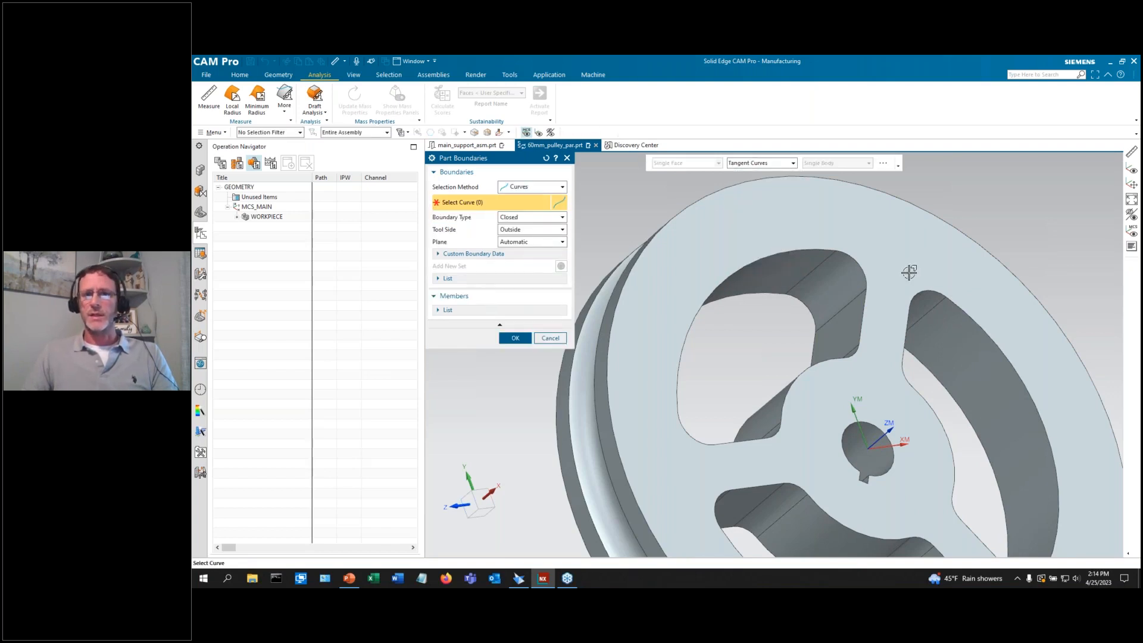
Pick one pocket's edge loop as the boundary with tool side Inside.
click(864, 264)
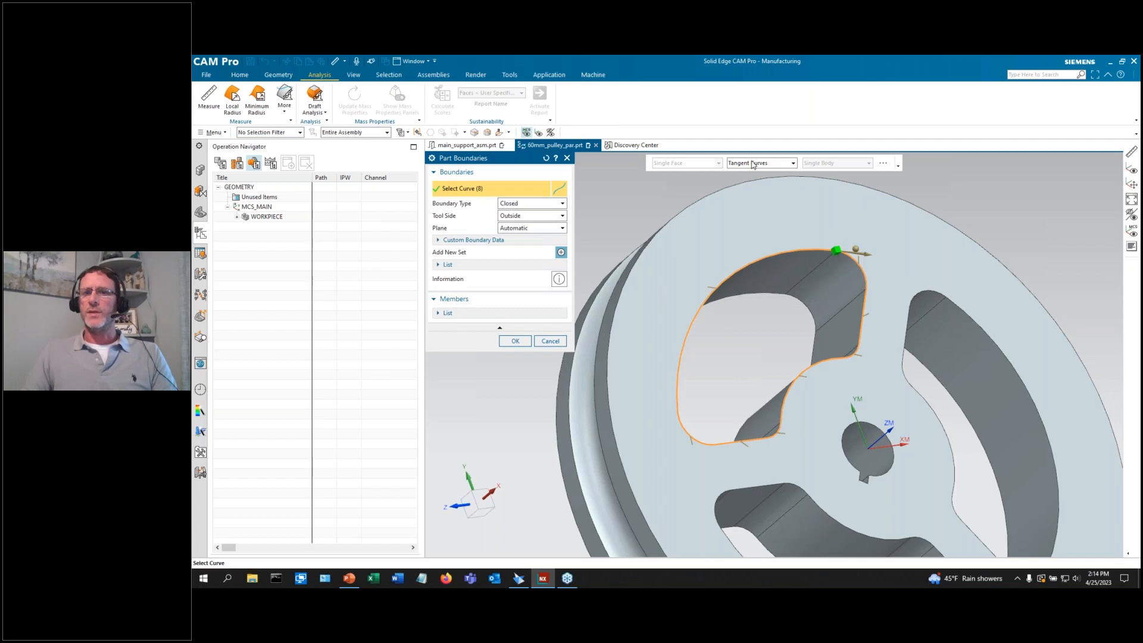
scroll(806, 181, down, 2)
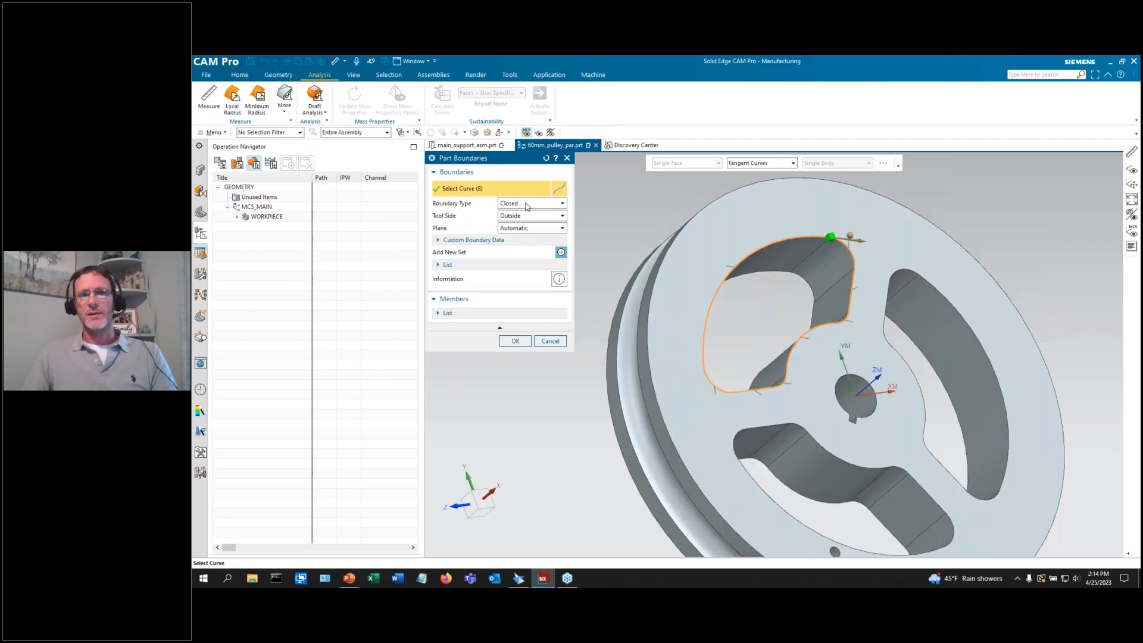
click(523, 216)
click(515, 228)
click(515, 340)
middle_click(513, 339)
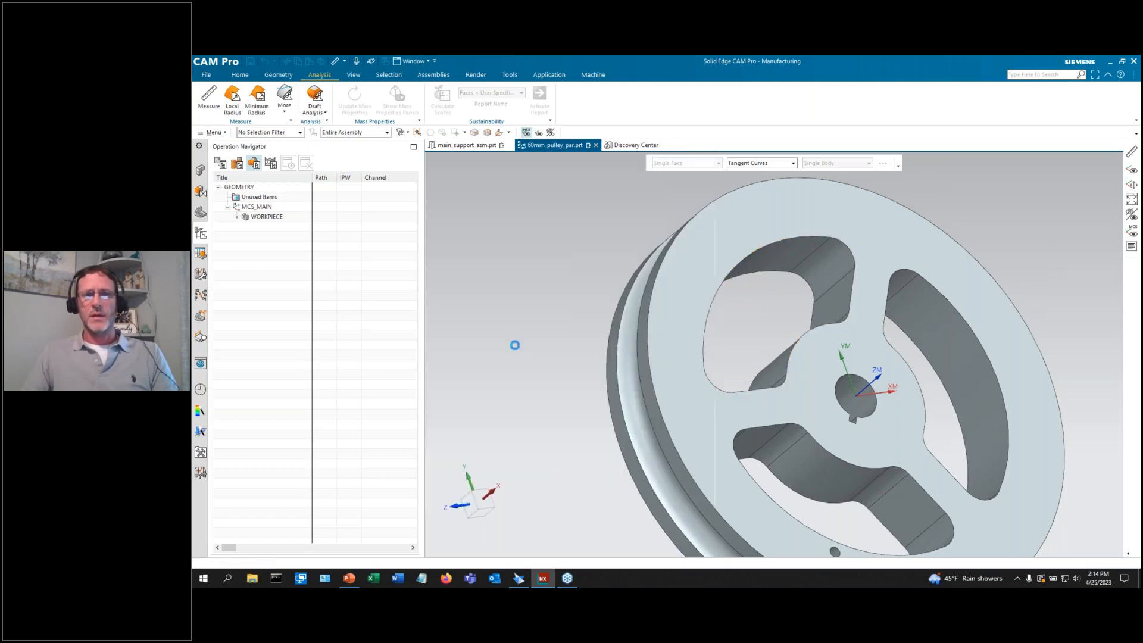
scroll(979, 252, down, 3)
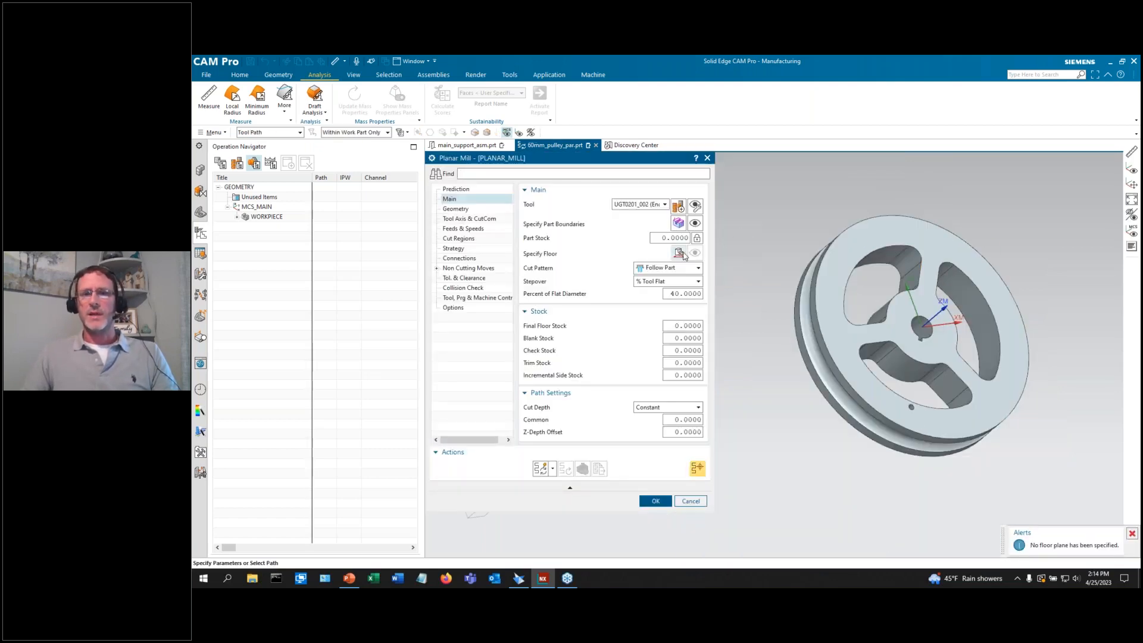
Set the PLANAR_MILL floor to the pulley's back face.
click(679, 254)
middle_drag(748, 316, 800, 286)
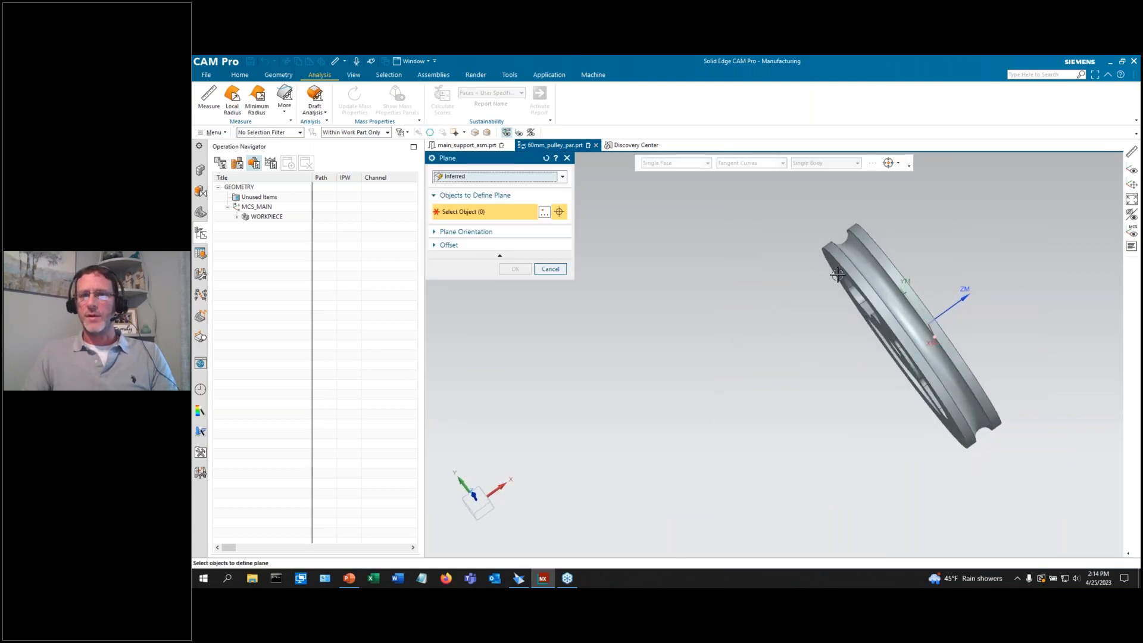
click(848, 289)
click(515, 288)
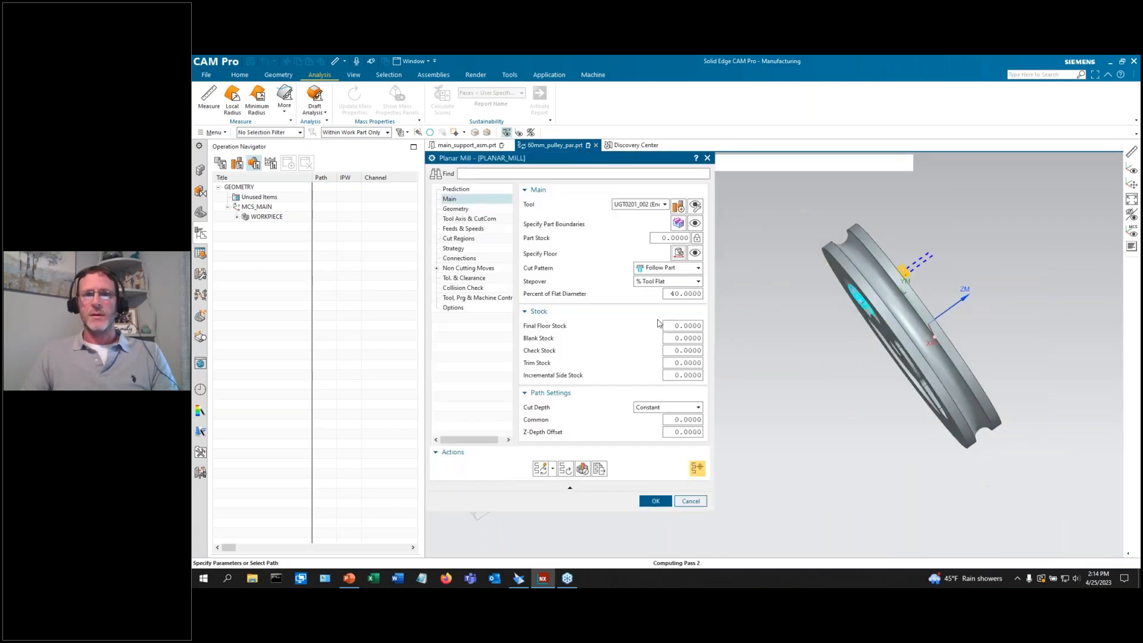
middle_drag(789, 334, 744, 374)
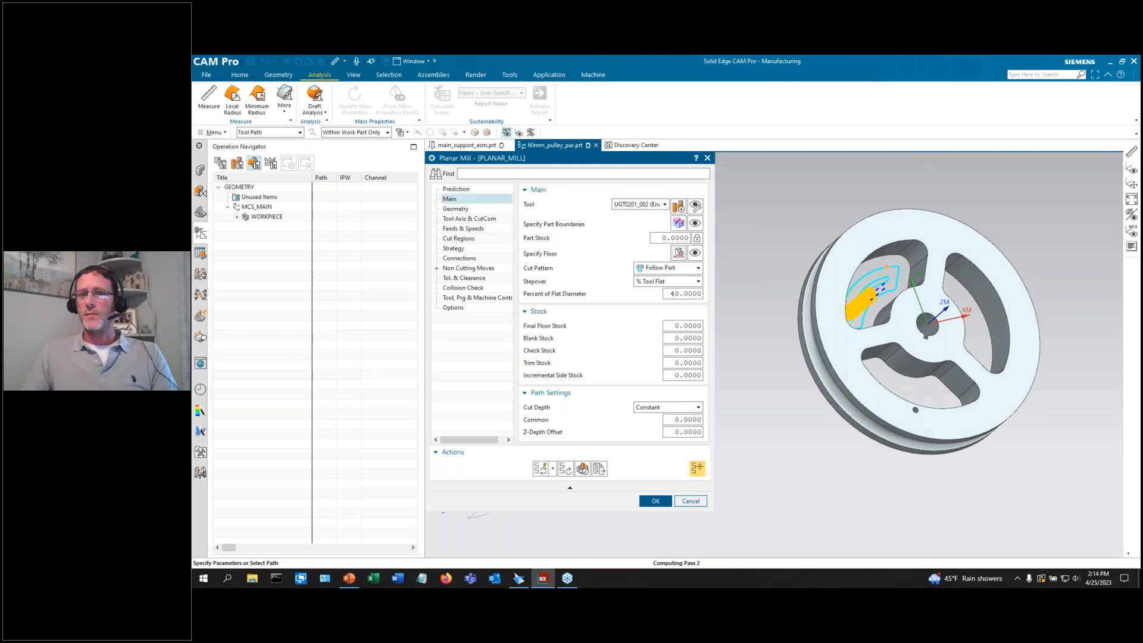
scroll(882, 288, up, 3)
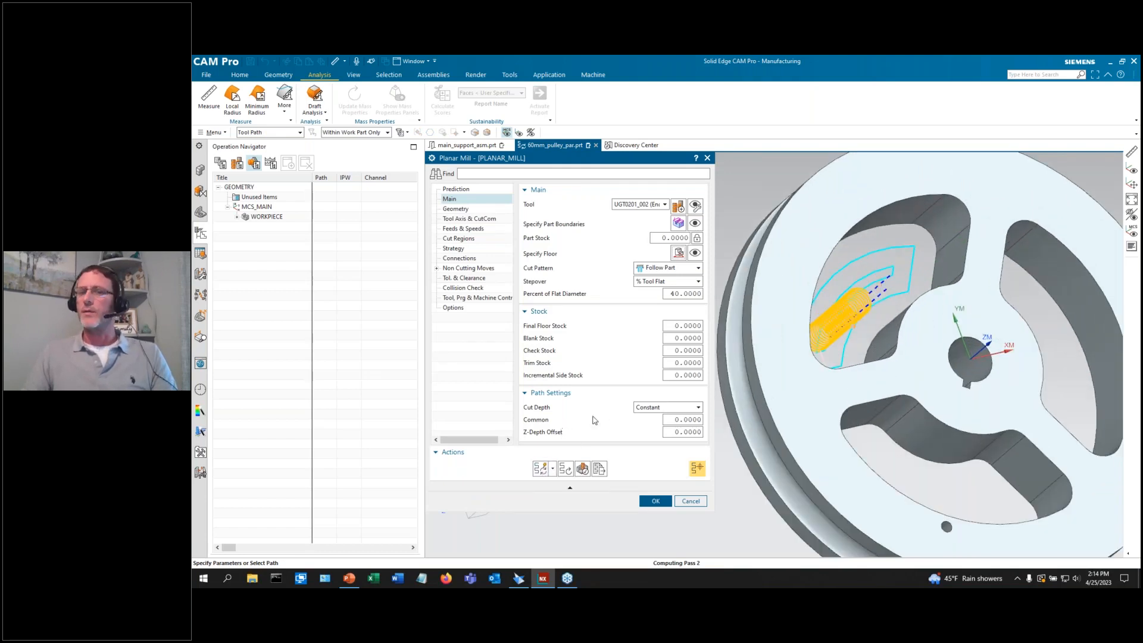
scroll(816, 369, down, 2)
Use a 60% flat-diameter stepover and 0.25 Z-depth offset, then generate the toolpath.
double_click(685, 293)
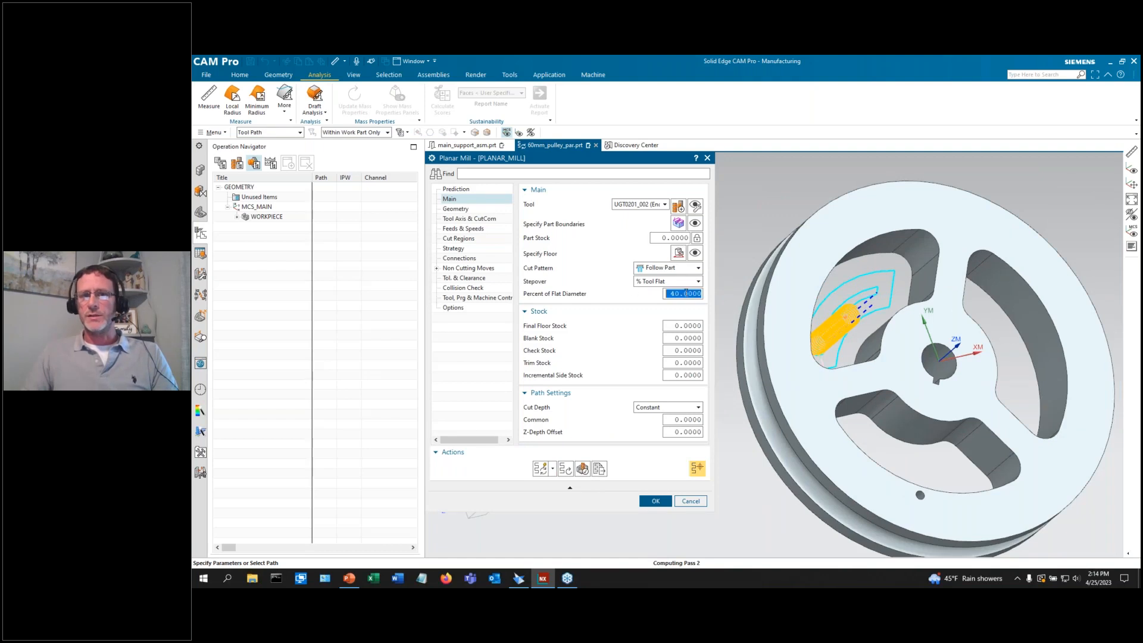
text(60)
key(Tab)
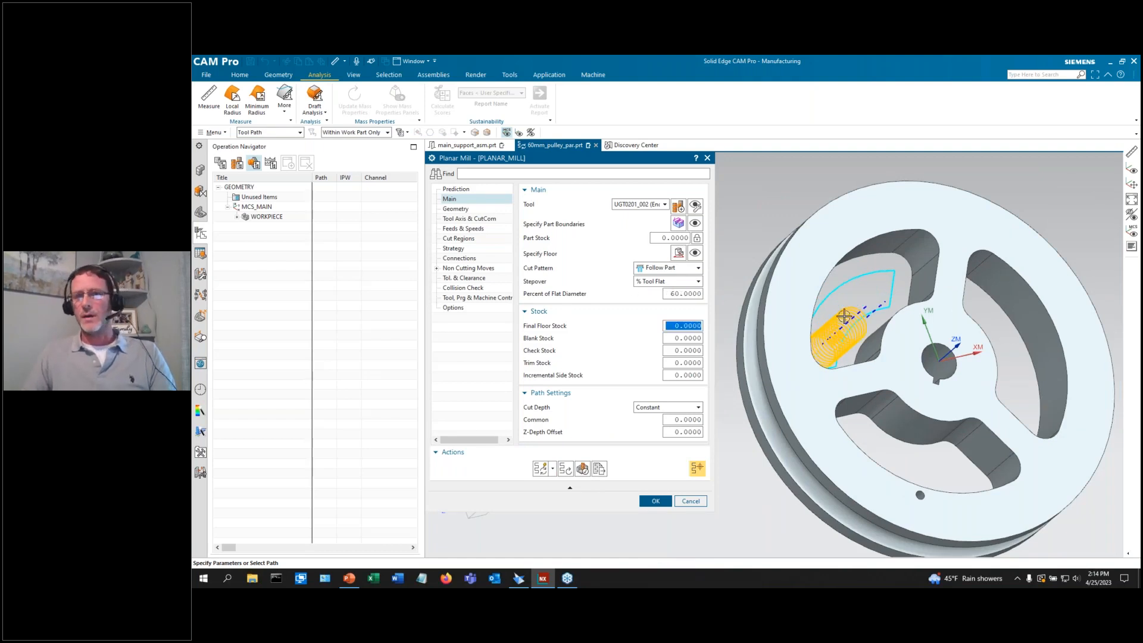
scroll(844, 316, down, 2)
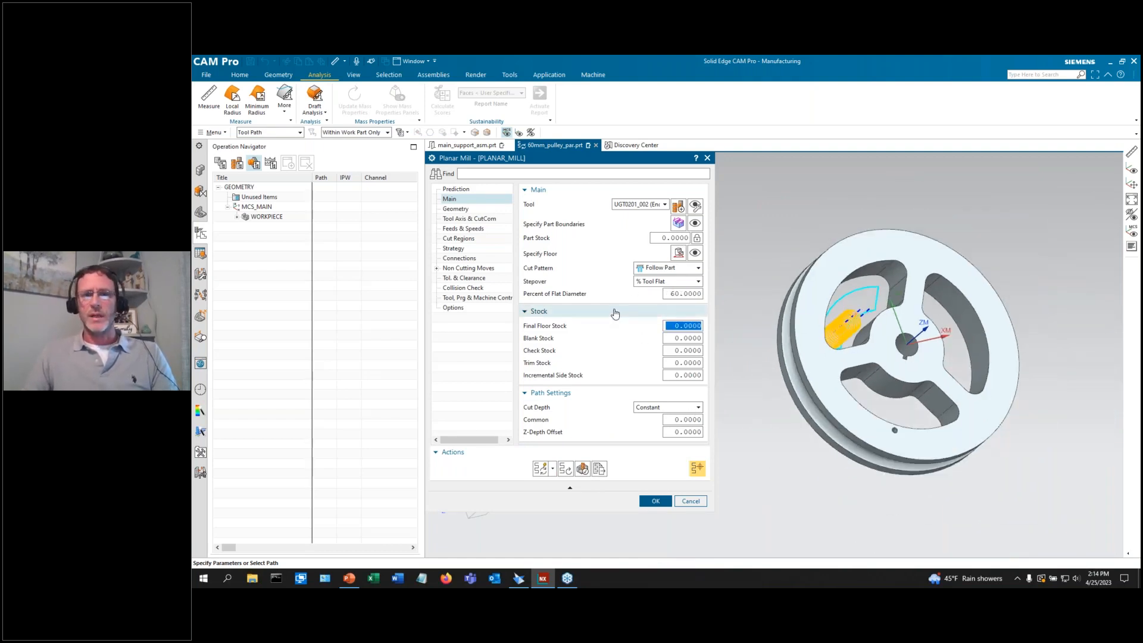
double_click(684, 430)
text(0.25)
key(Return)
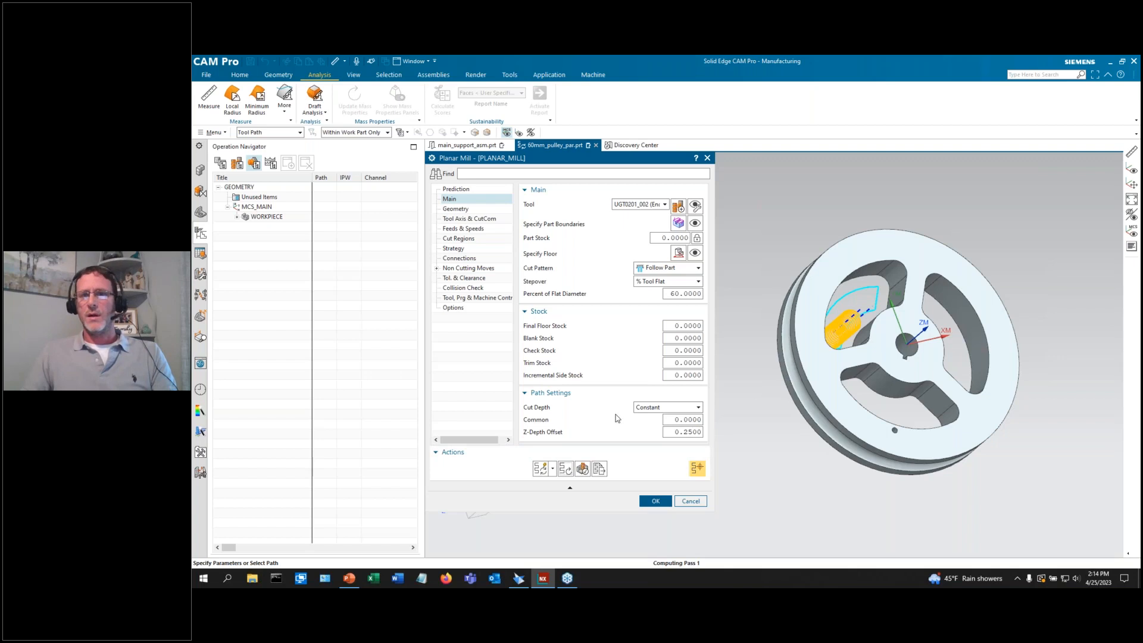
click(541, 468)
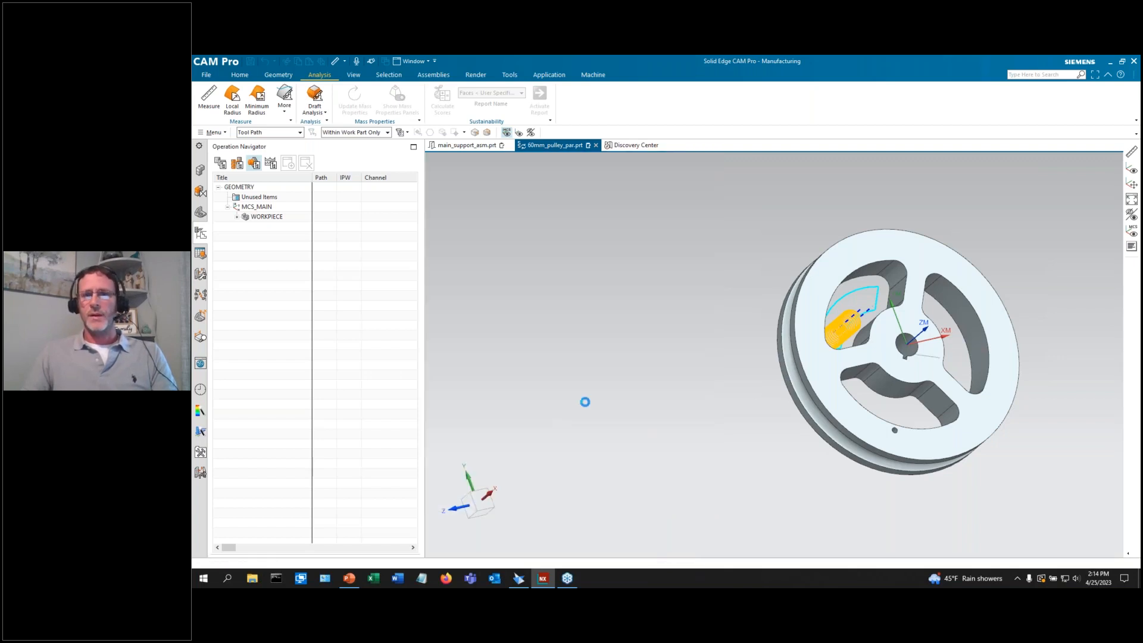
Accept PLANAR_MILL after checking its toolpath, then start a second operation from the Home tab.
middle_drag(815, 409, 850, 340)
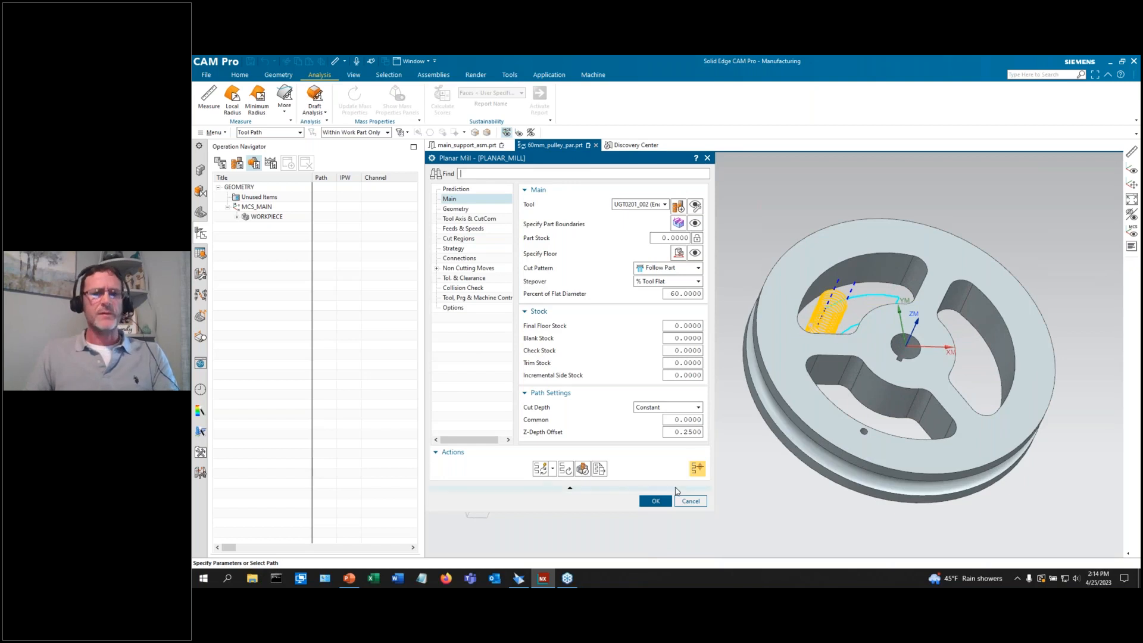
click(655, 502)
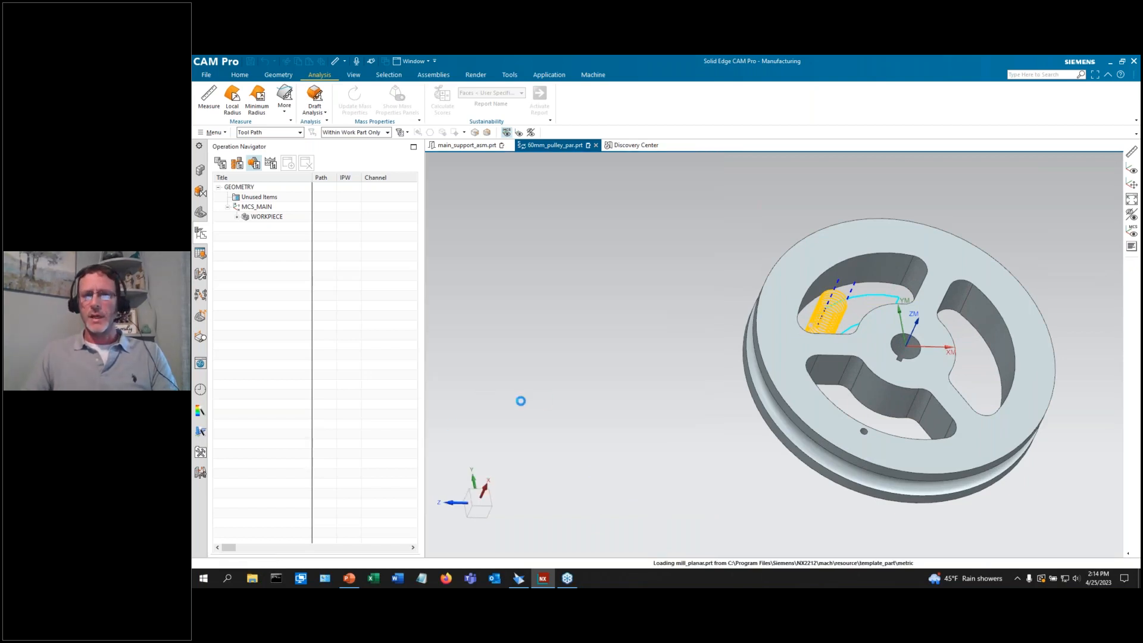
scroll(513, 397, down, 1)
scroll(794, 411, up, 3)
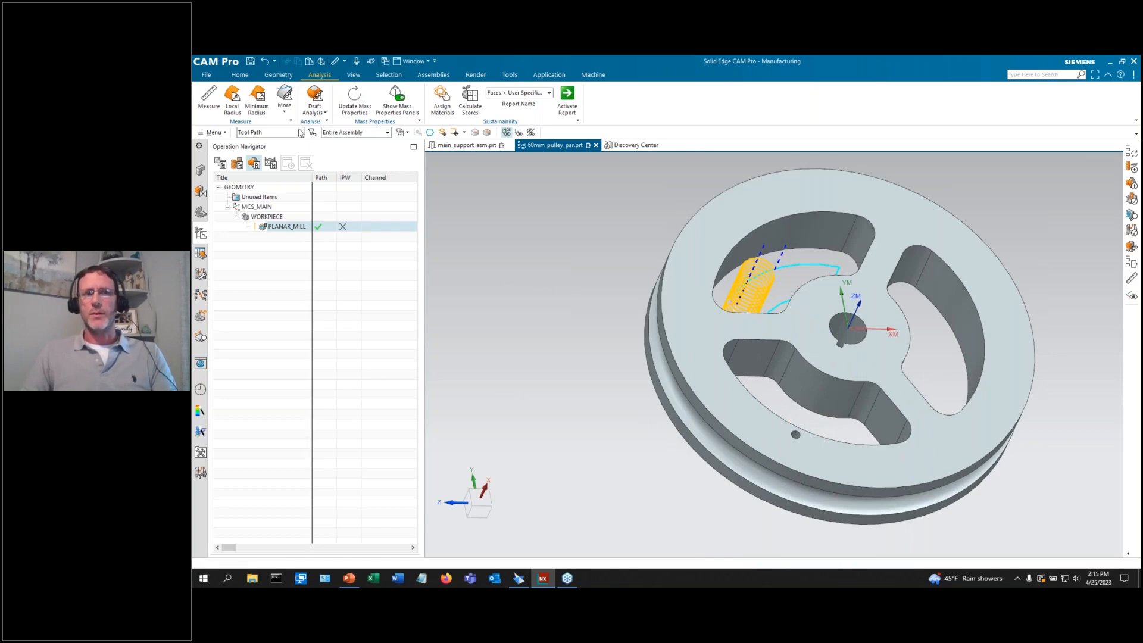
click(240, 74)
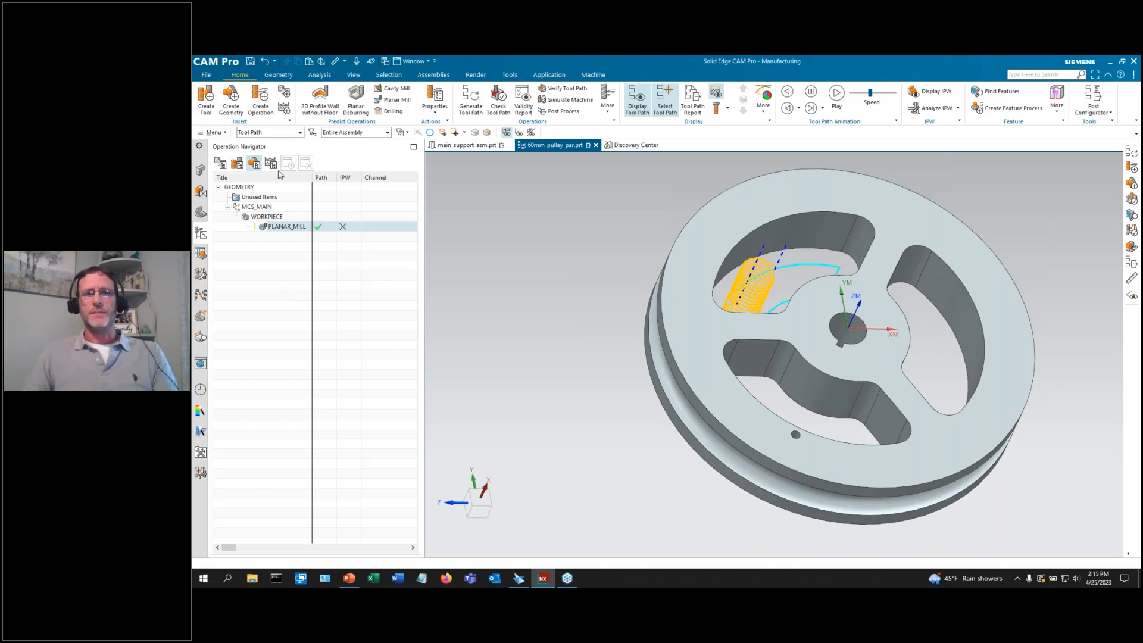
click(260, 101)
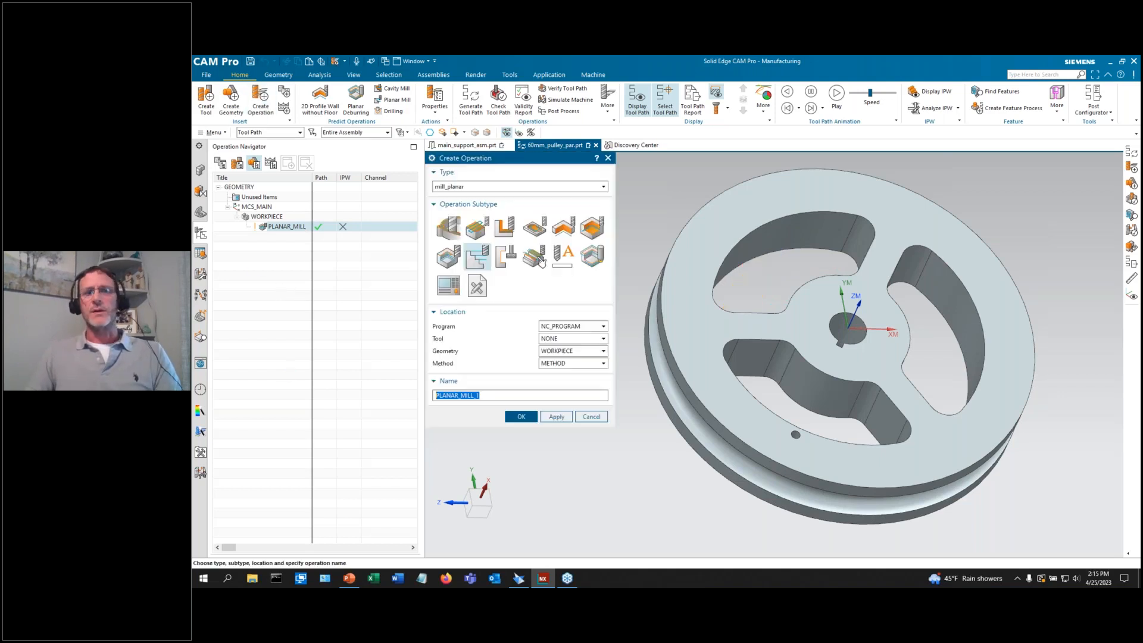
Create a mill_contour CAVITY_MILL operation using tool UGT0201_002.
click(462, 188)
click(460, 213)
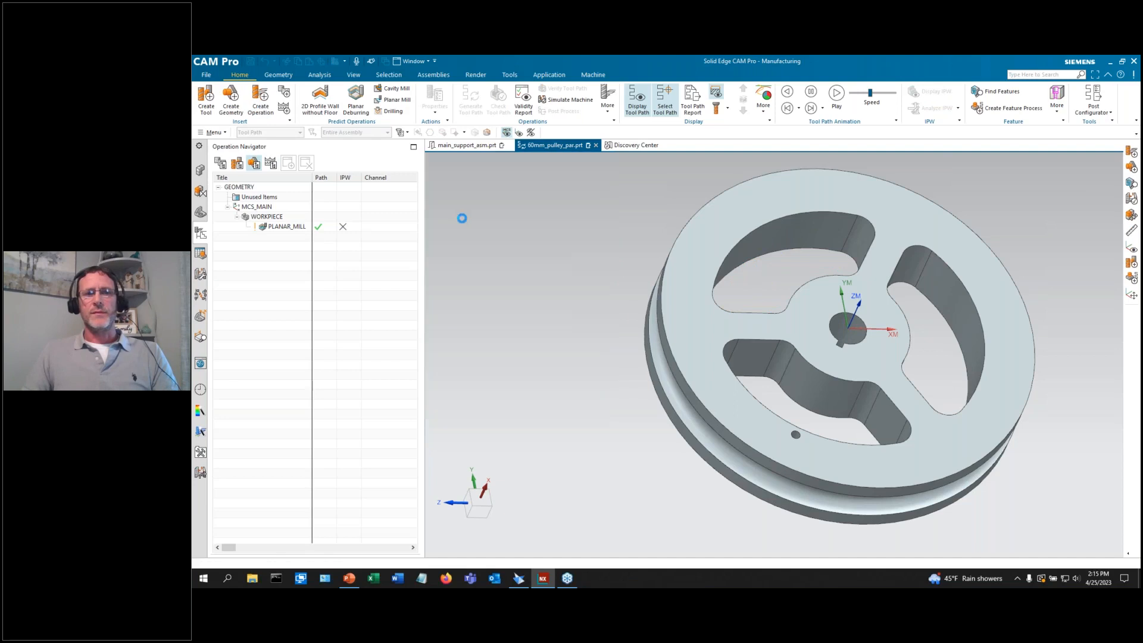
scroll(793, 275, up, 2)
scroll(767, 310, down, 1)
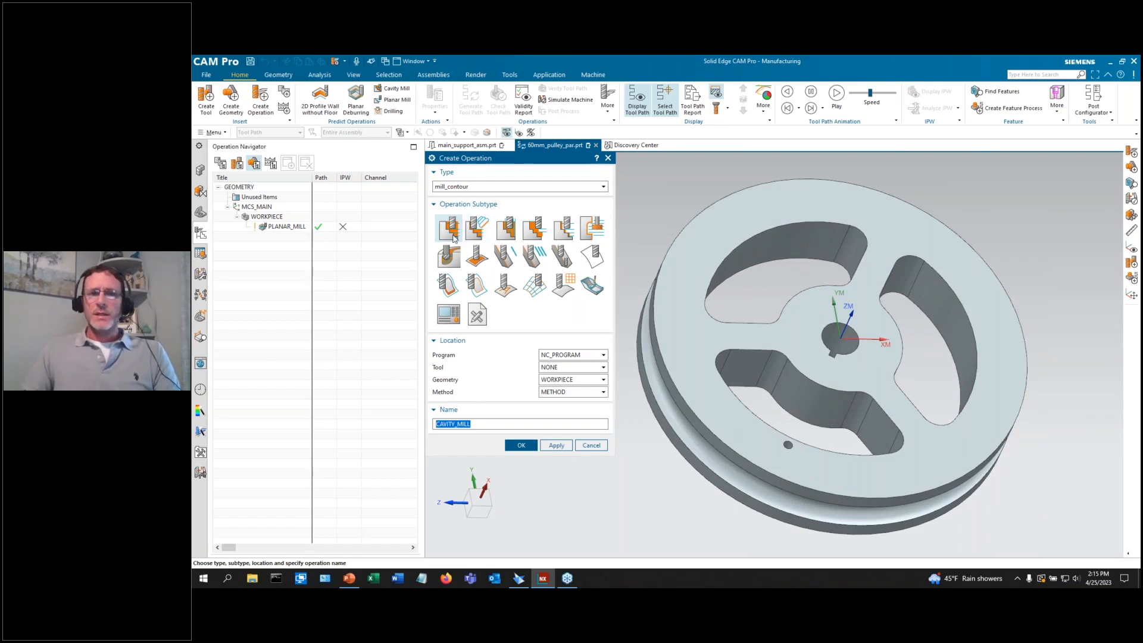
click(583, 368)
click(573, 388)
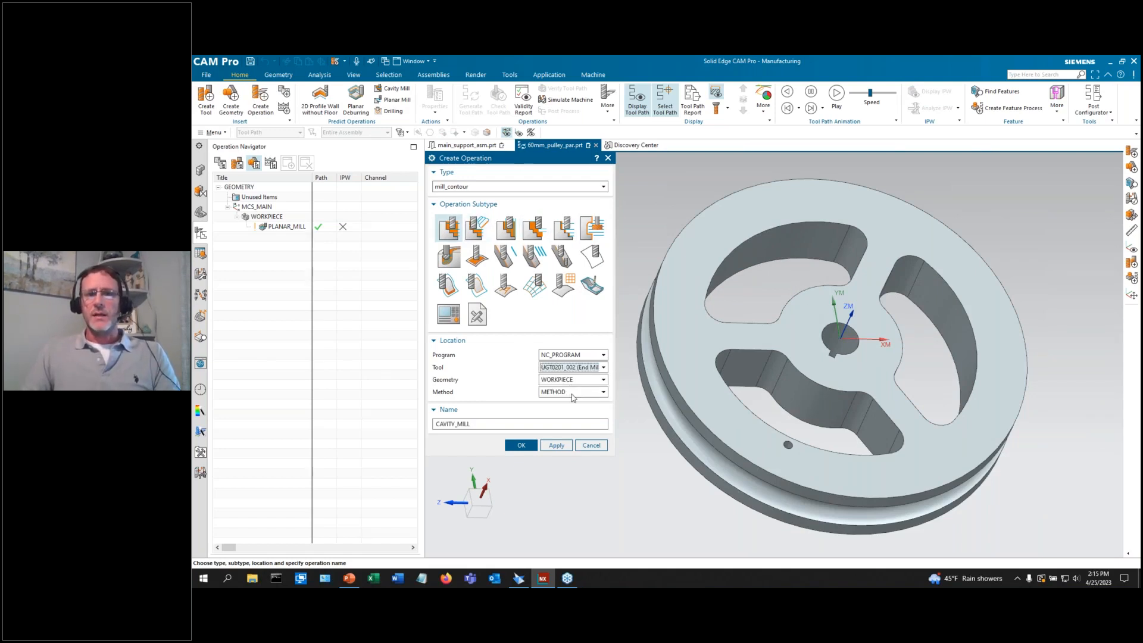
click(521, 445)
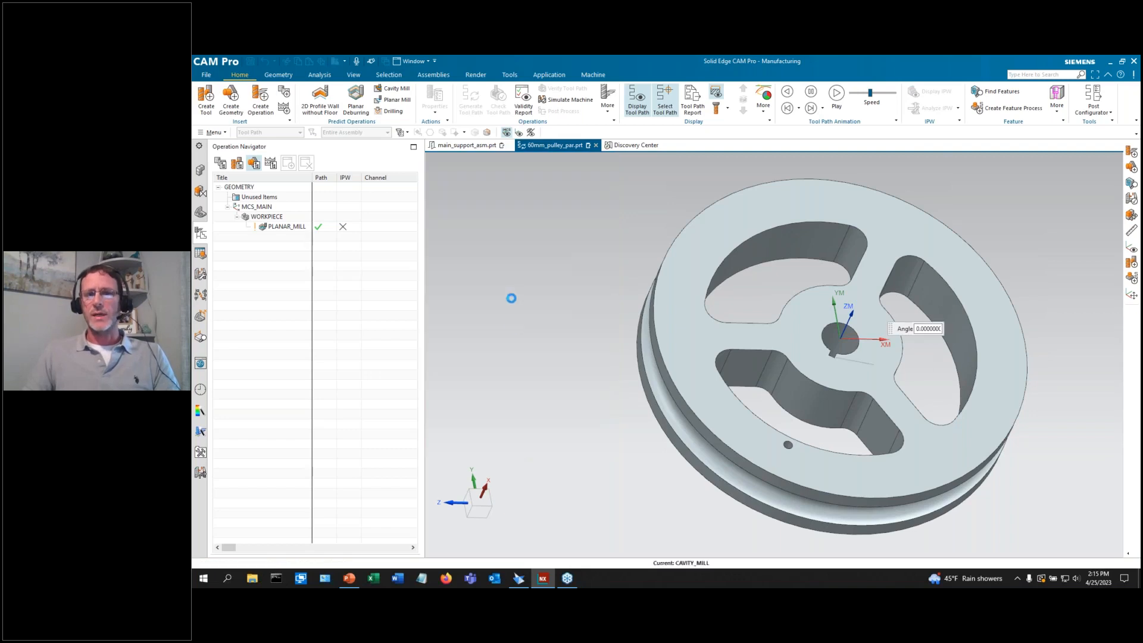
Accept the CAVITY_MILL settings and delete the PLANAR_MILL operation.
scroll(1071, 351, down, 3)
scroll(928, 352, up, 2)
scroll(1036, 352, up, 2)
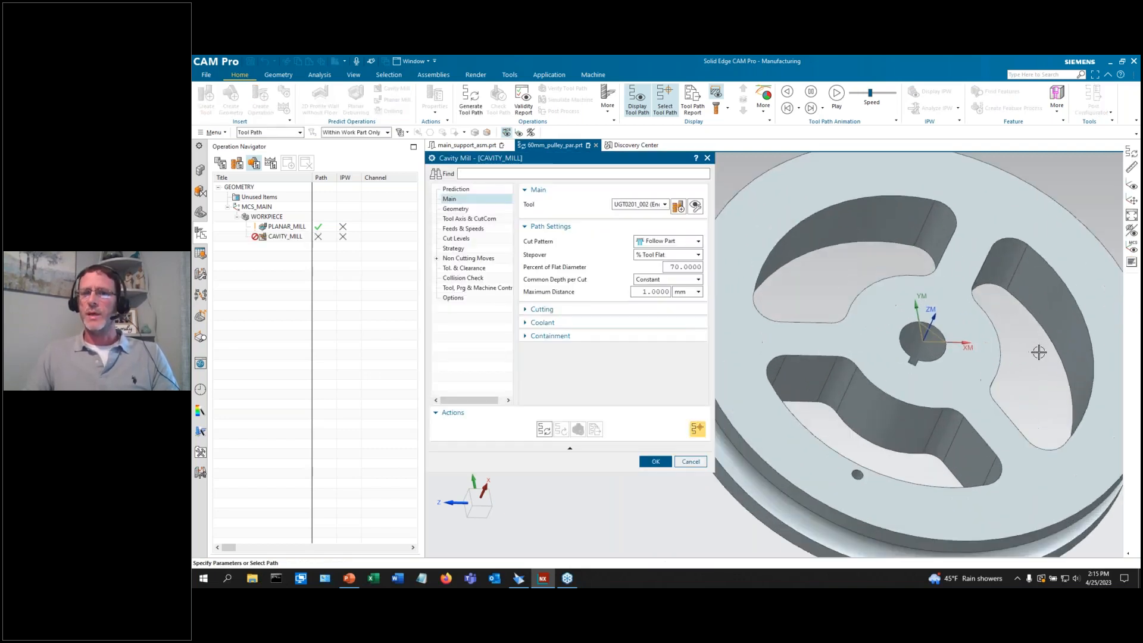
scroll(976, 360, down, 1)
scroll(837, 346, down, 1)
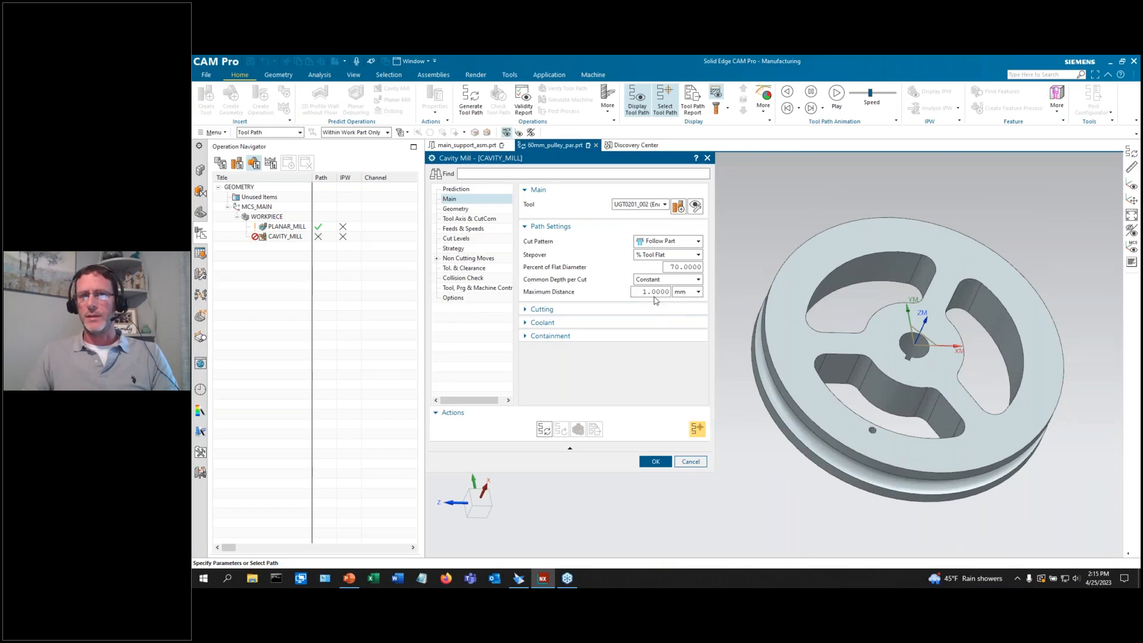
click(655, 461)
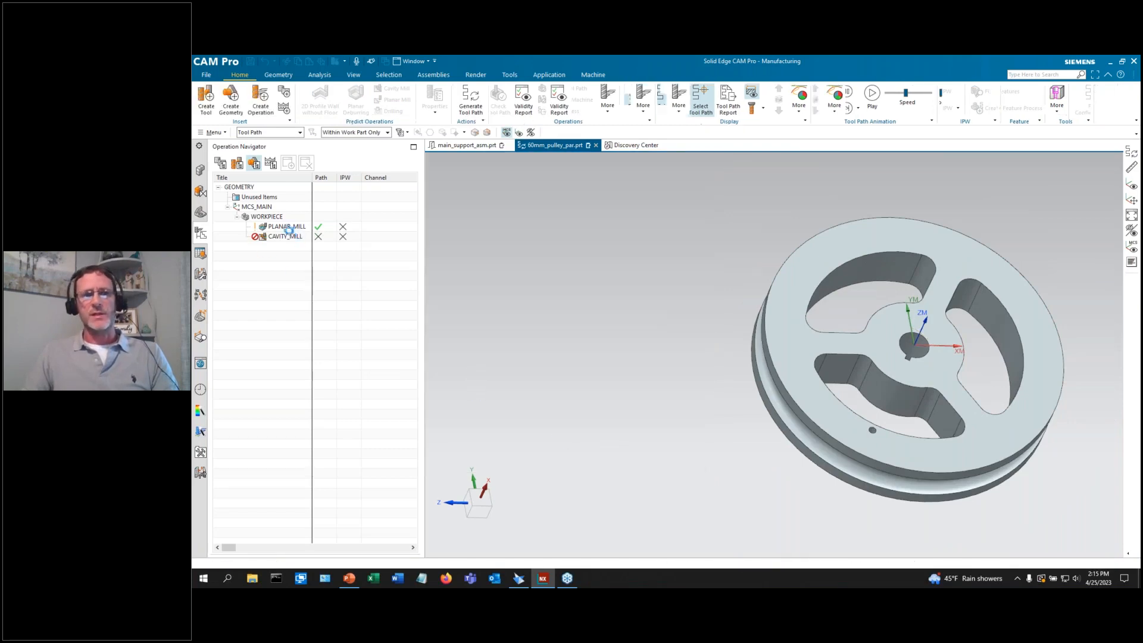
right_click(285, 231)
click(304, 269)
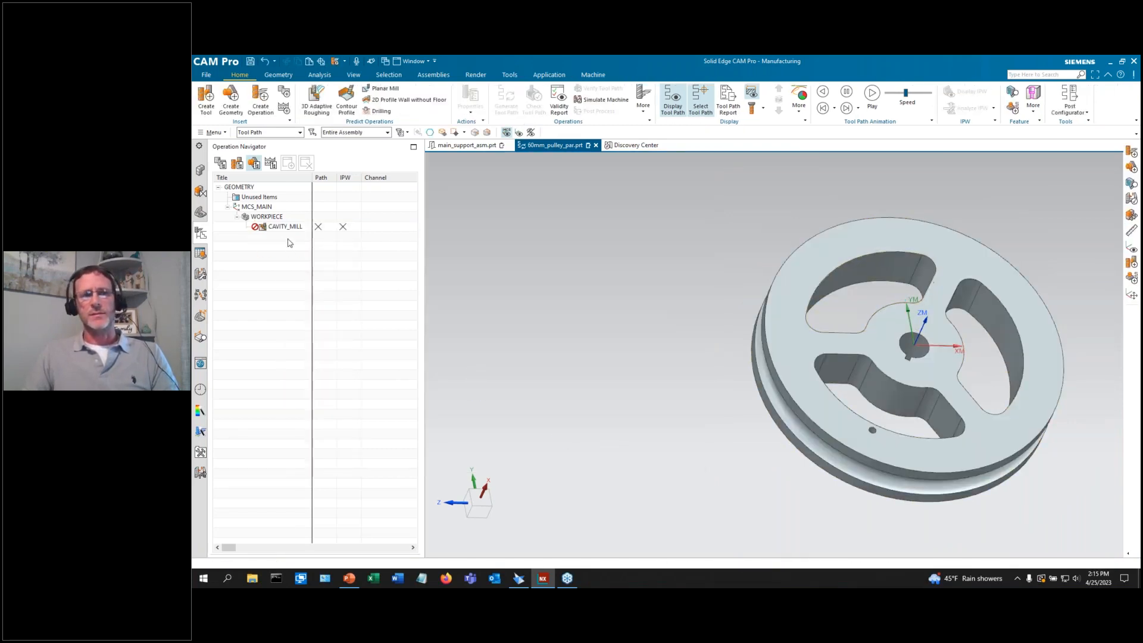
Reopen CAVITY_MILL, generate its toolpath through all three pockets, and start specifying the cut area.
double_click(285, 226)
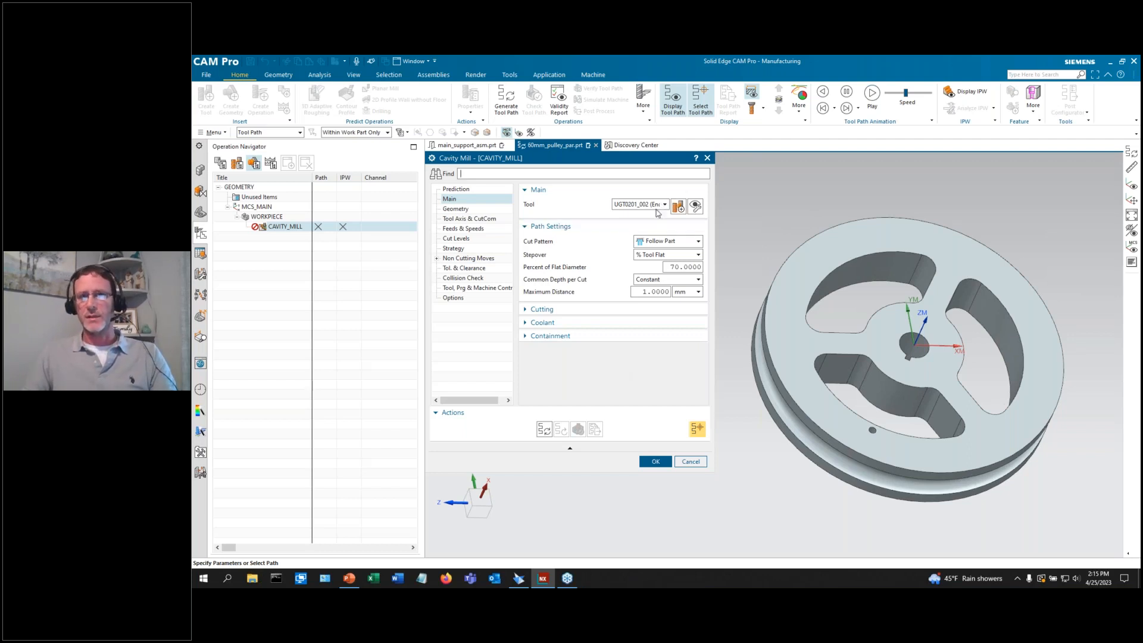
click(544, 429)
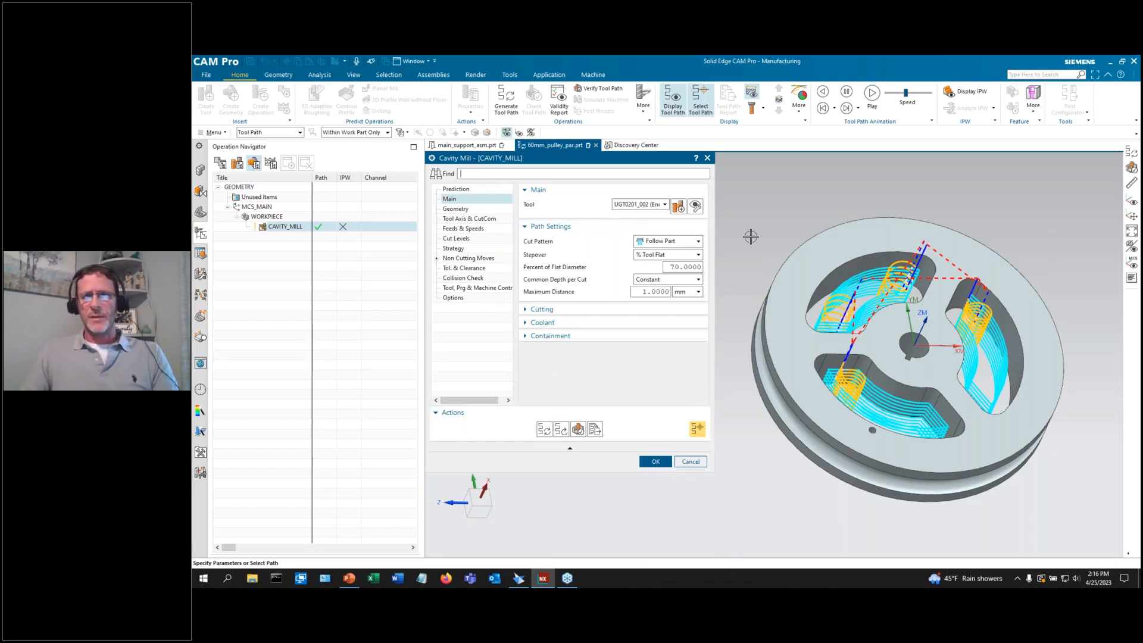
click(455, 209)
click(677, 315)
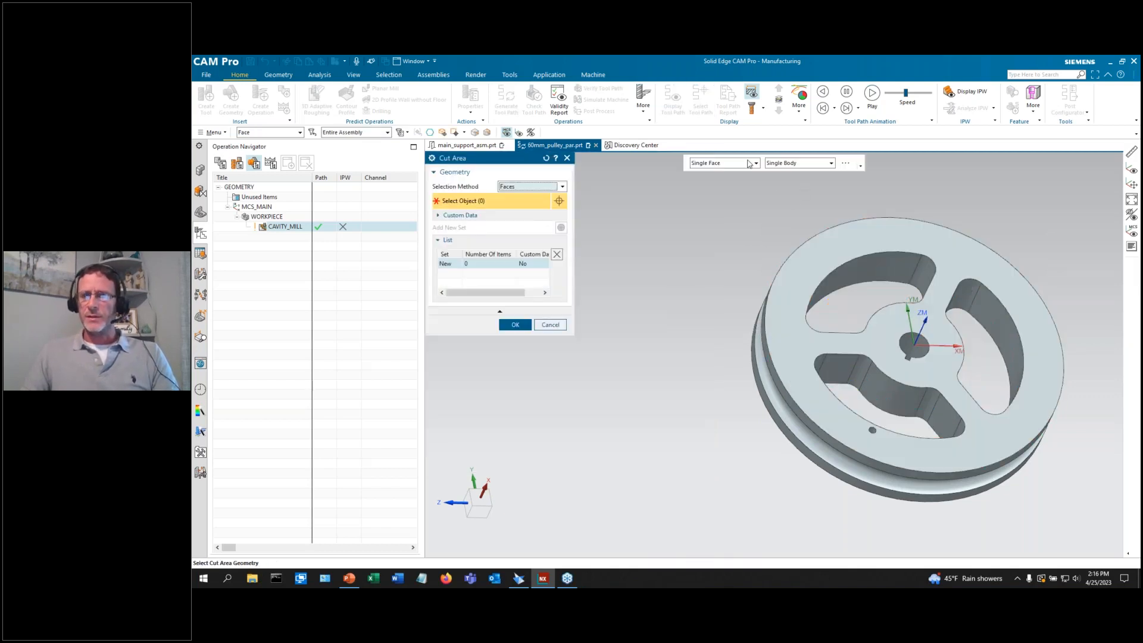
Limit CAVITY_MILL to two tangent-face sets for the upper and right pockets, then regenerate and accept.
click(713, 169)
click(717, 189)
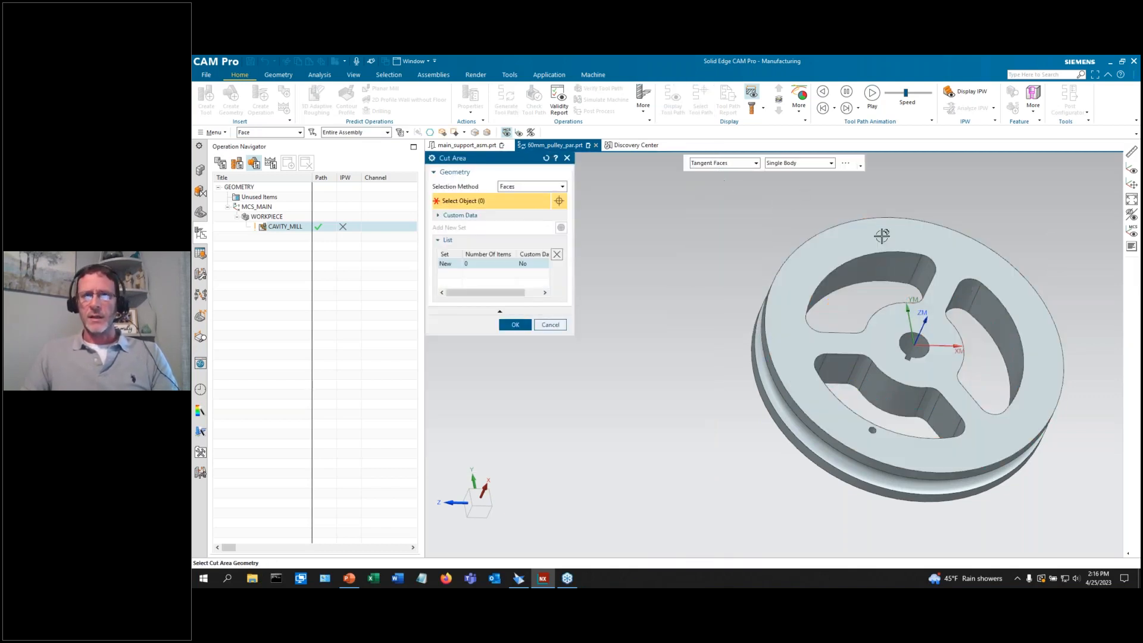
click(922, 268)
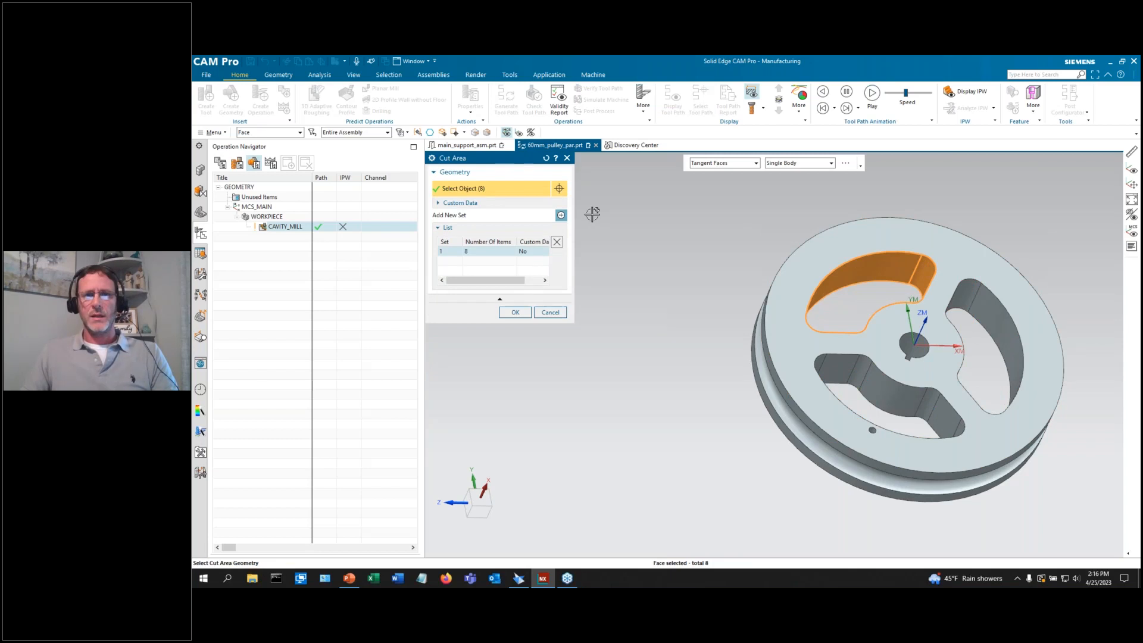
click(561, 215)
click(962, 296)
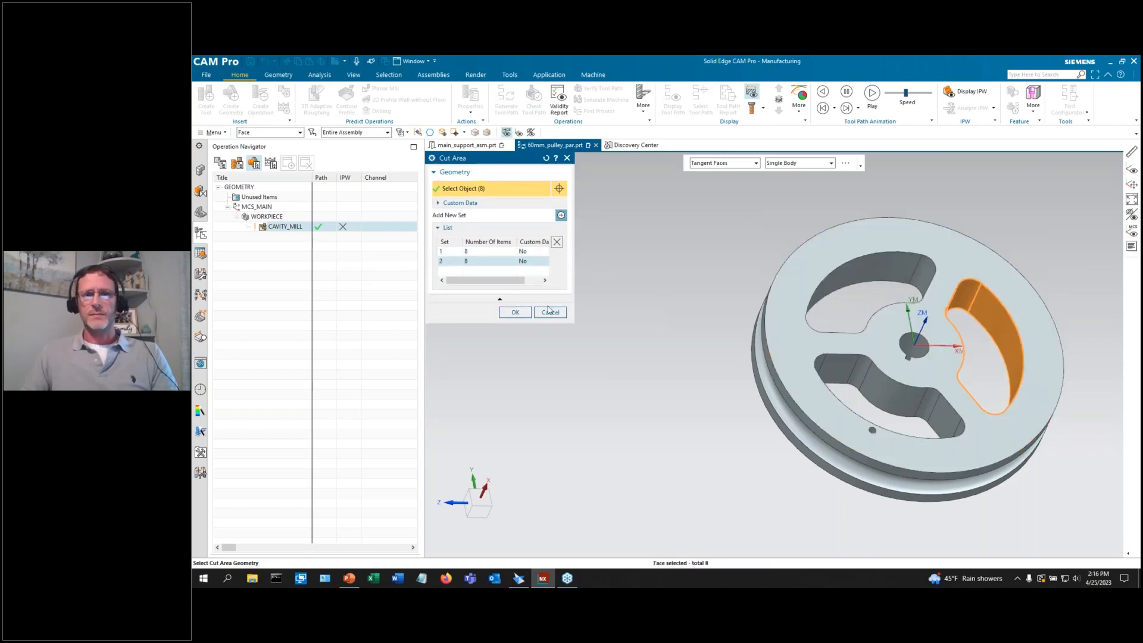
click(515, 313)
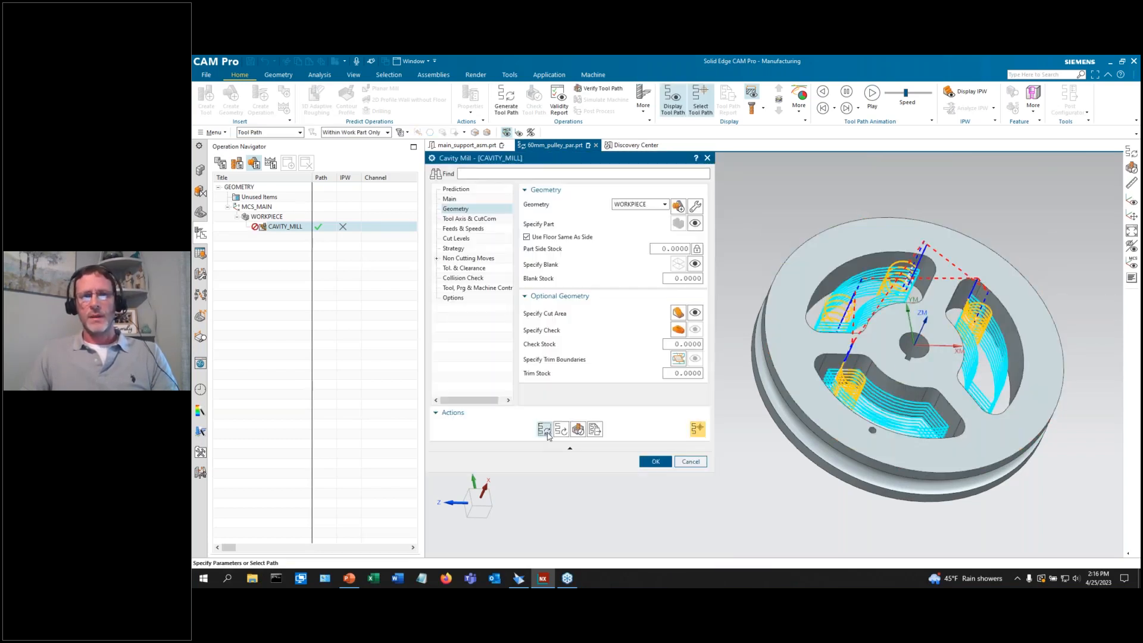
click(544, 429)
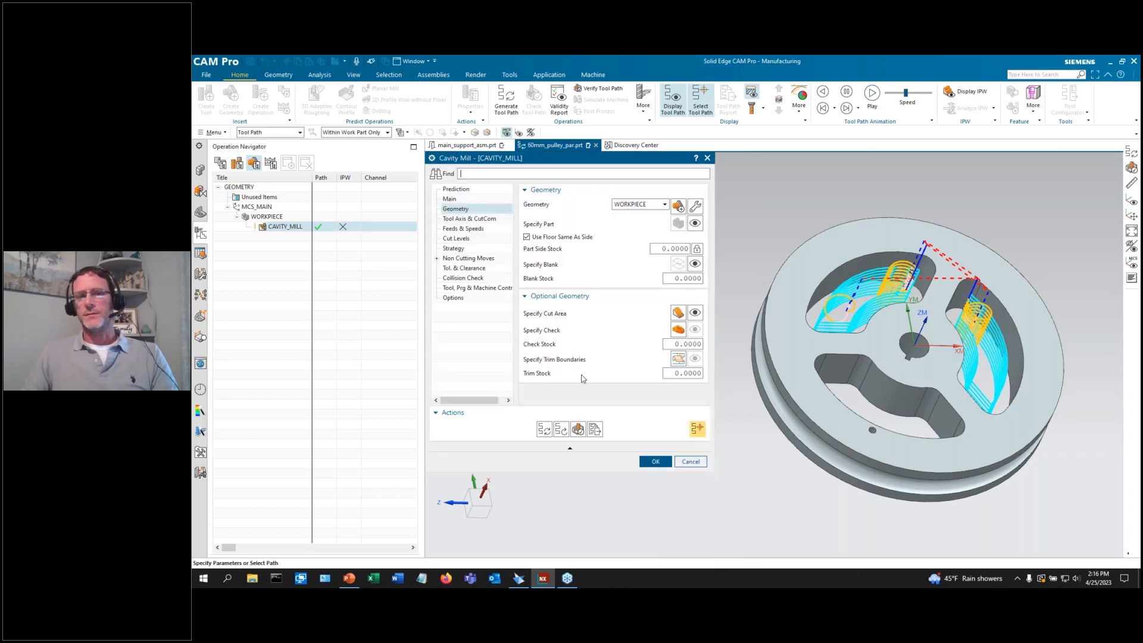
click(661, 465)
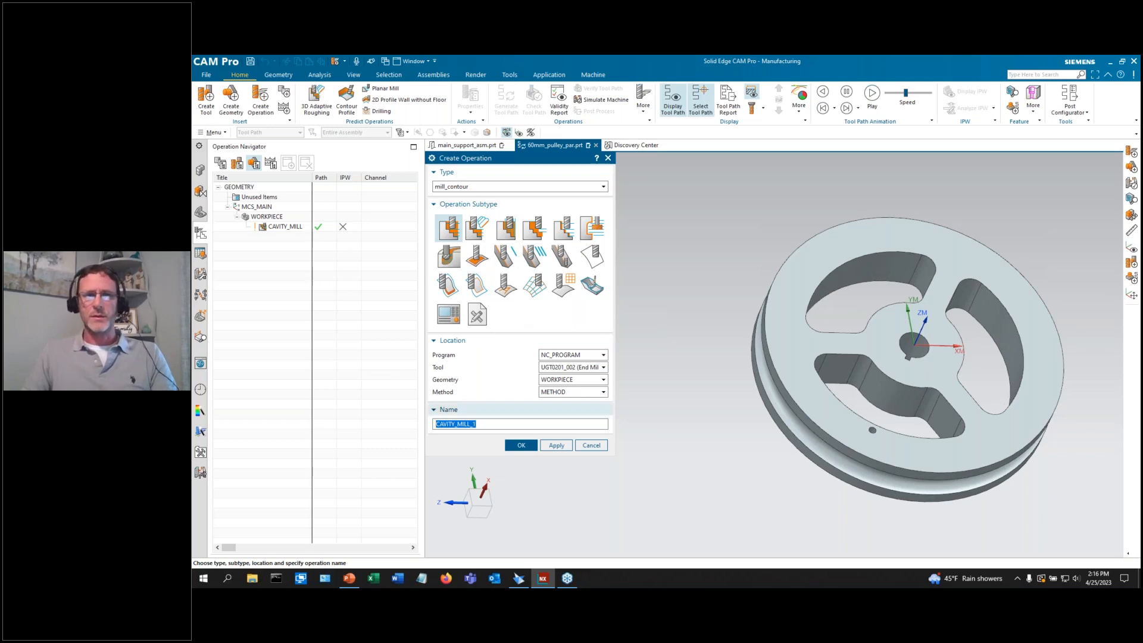
Create CAVITY_MILL_1 with In Process Workpiece set to Use 3D and generate its toolpath.
click(521, 446)
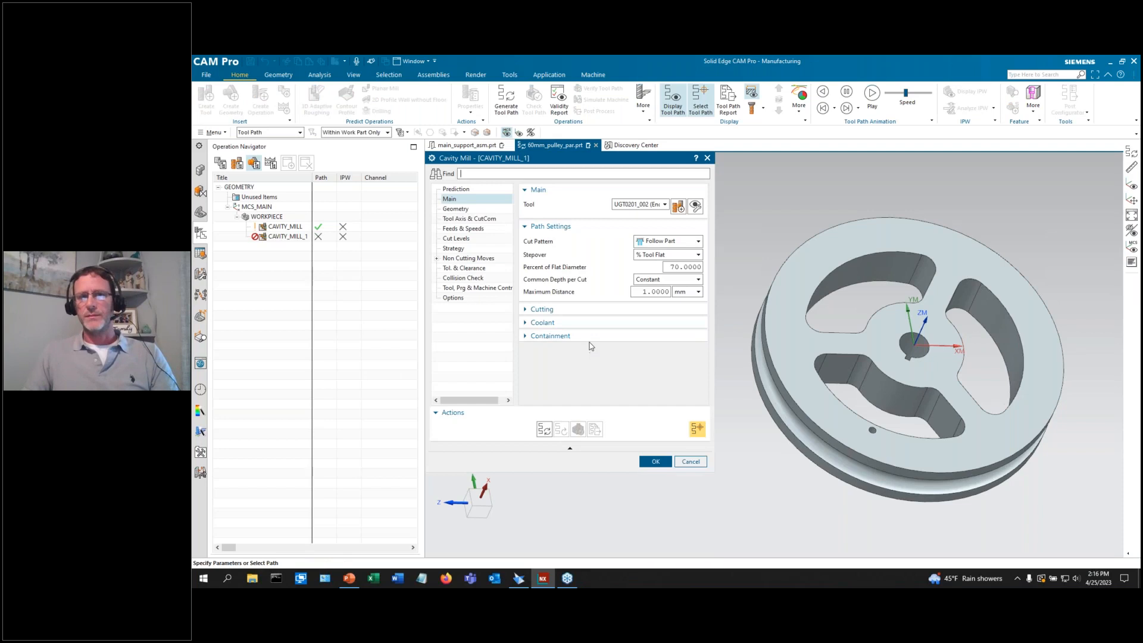
click(589, 341)
click(648, 351)
click(649, 367)
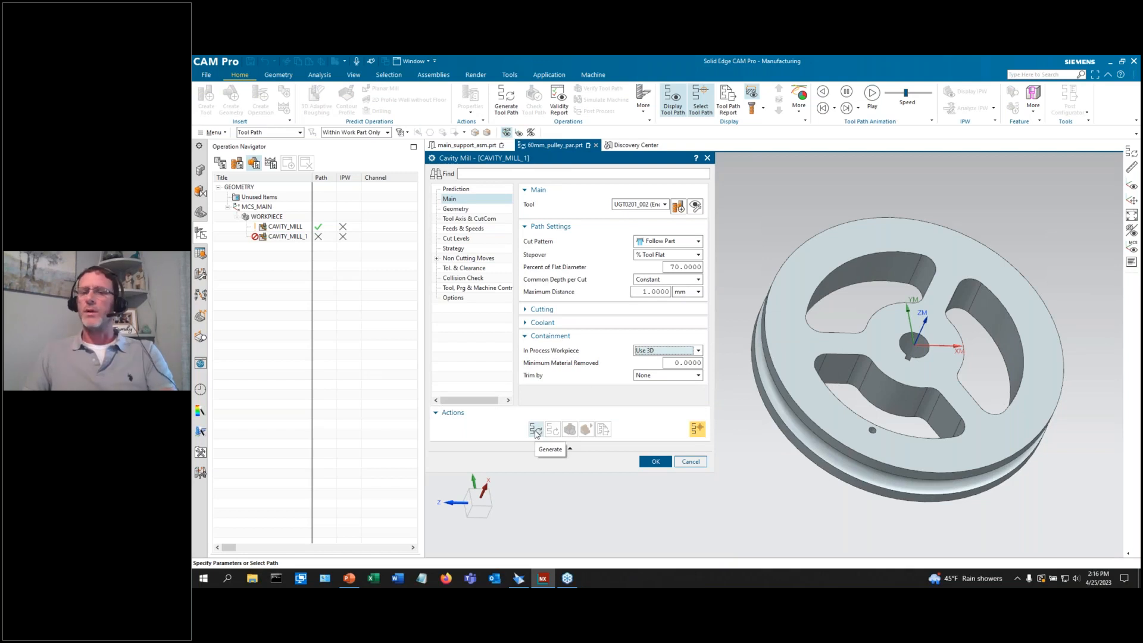
click(535, 429)
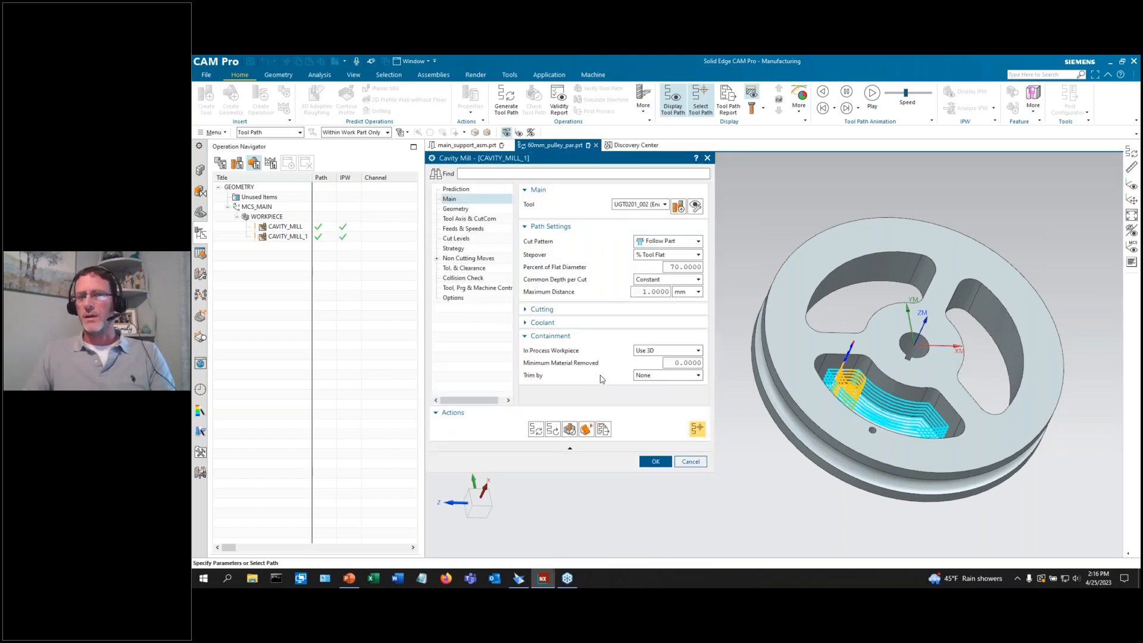
click(654, 461)
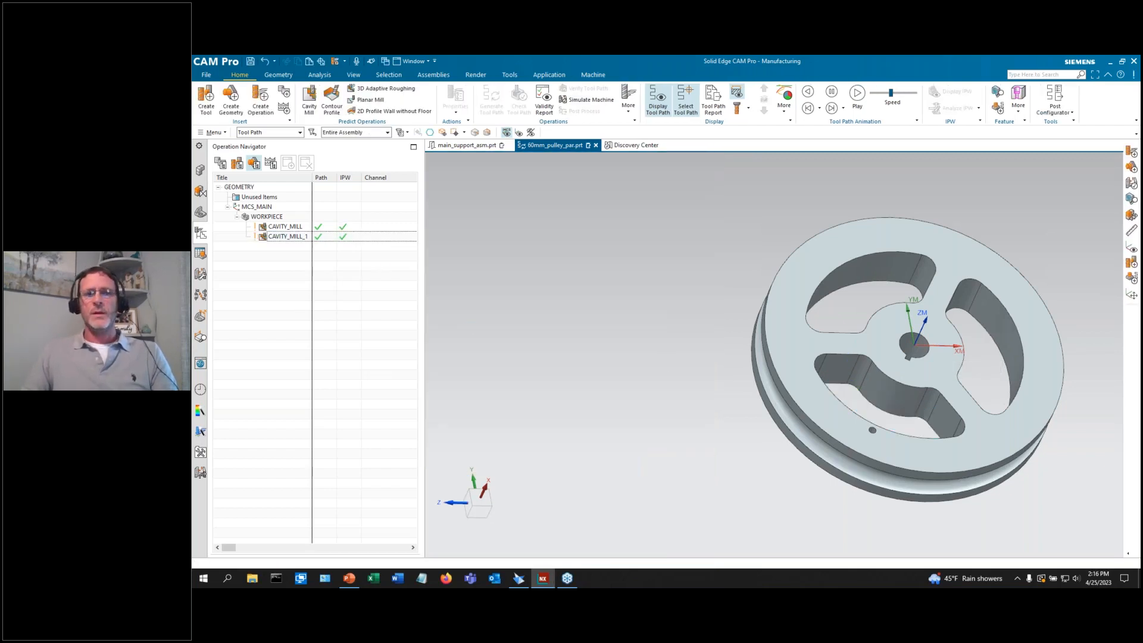
Measure the small hole in the pulley face as a diameter, reading 1.4507 mm.
scroll(900, 389, up, 3)
scroll(570, 344, down, 3)
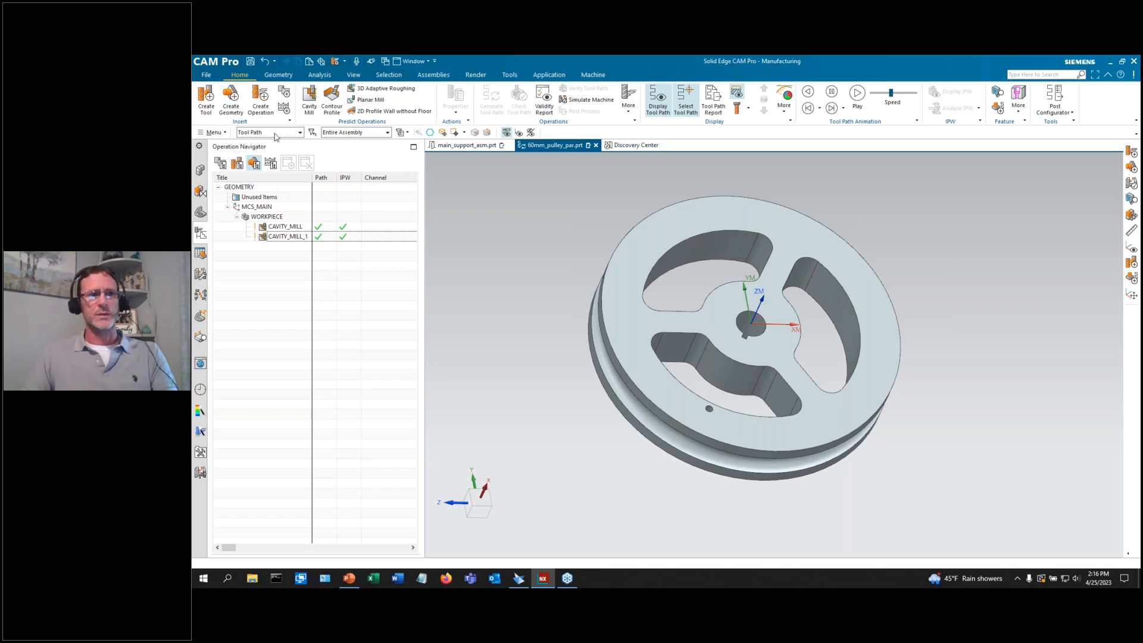
click(260, 97)
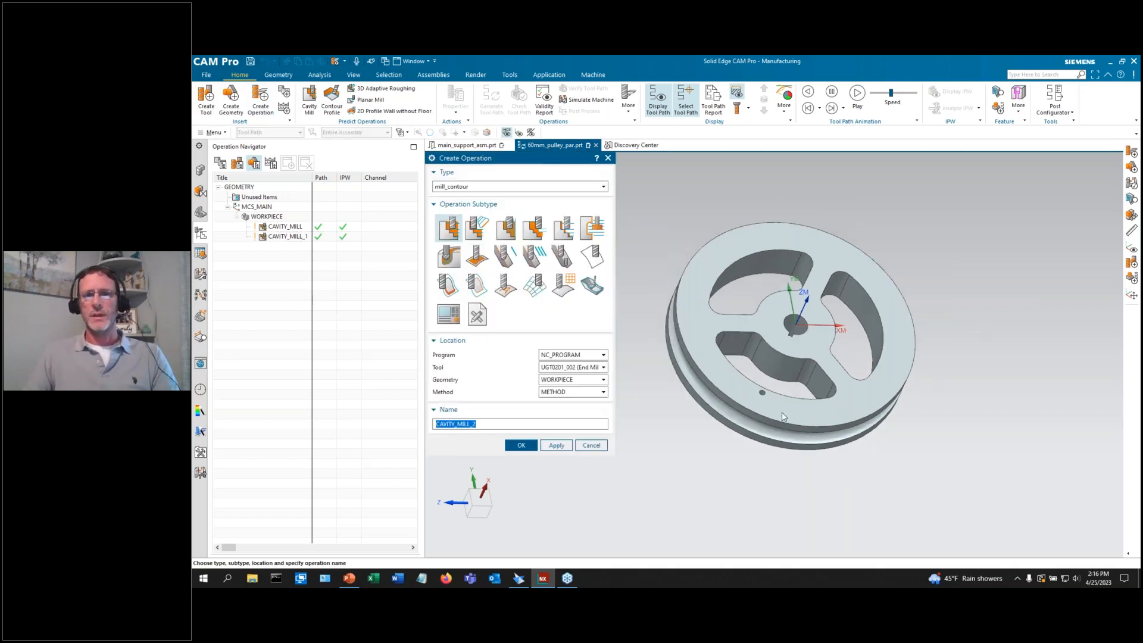
scroll(784, 416, up, 5)
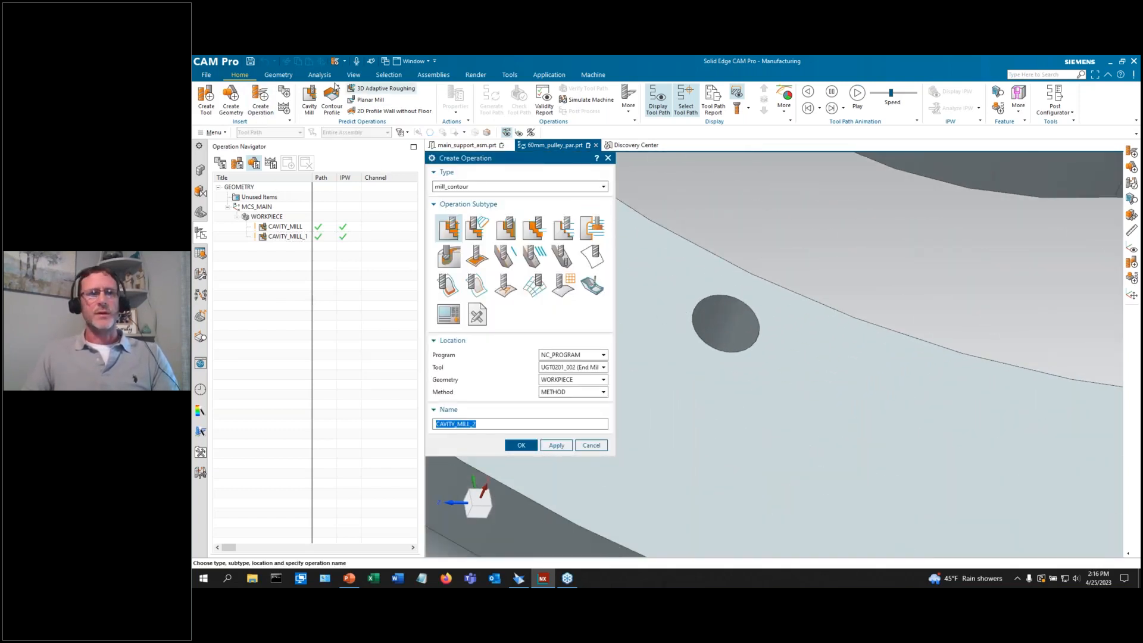
click(320, 74)
click(209, 96)
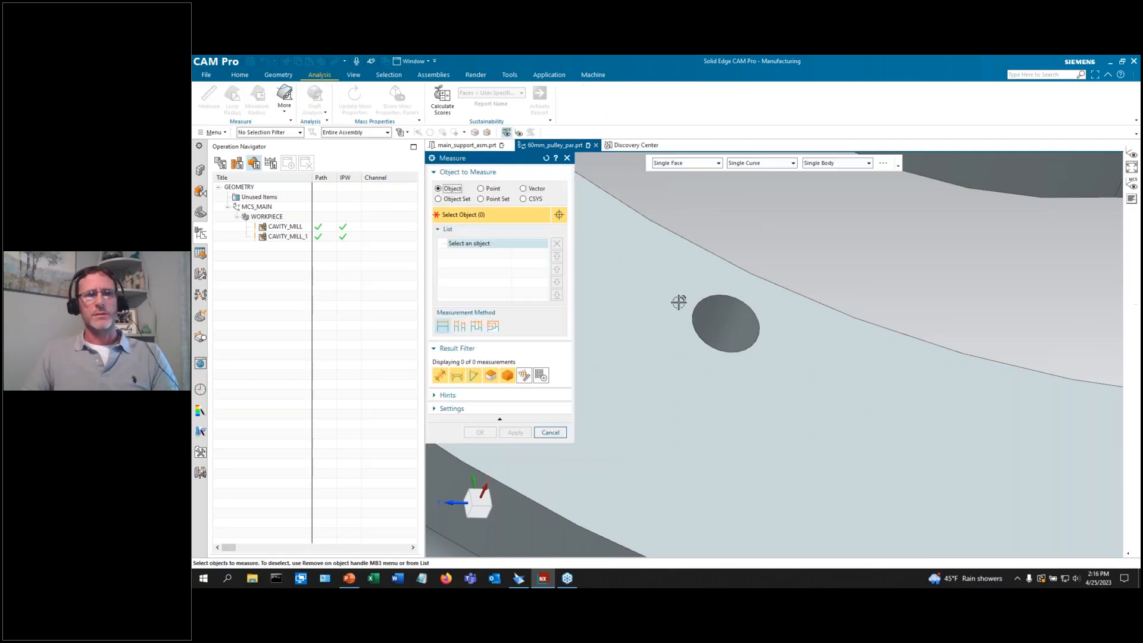
click(723, 321)
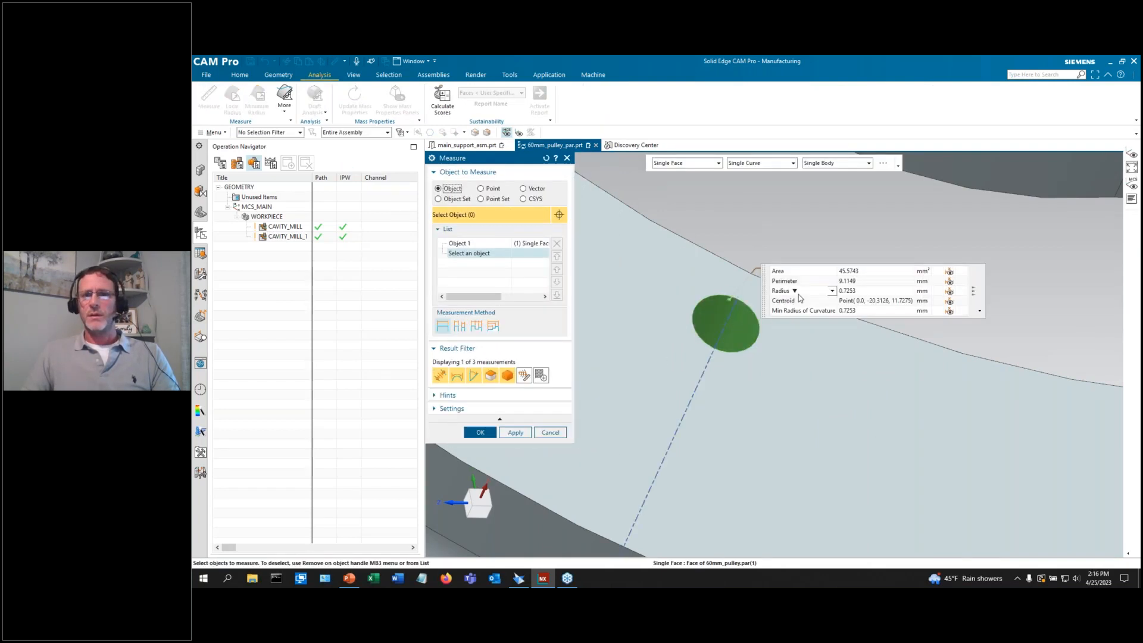
click(795, 292)
click(800, 310)
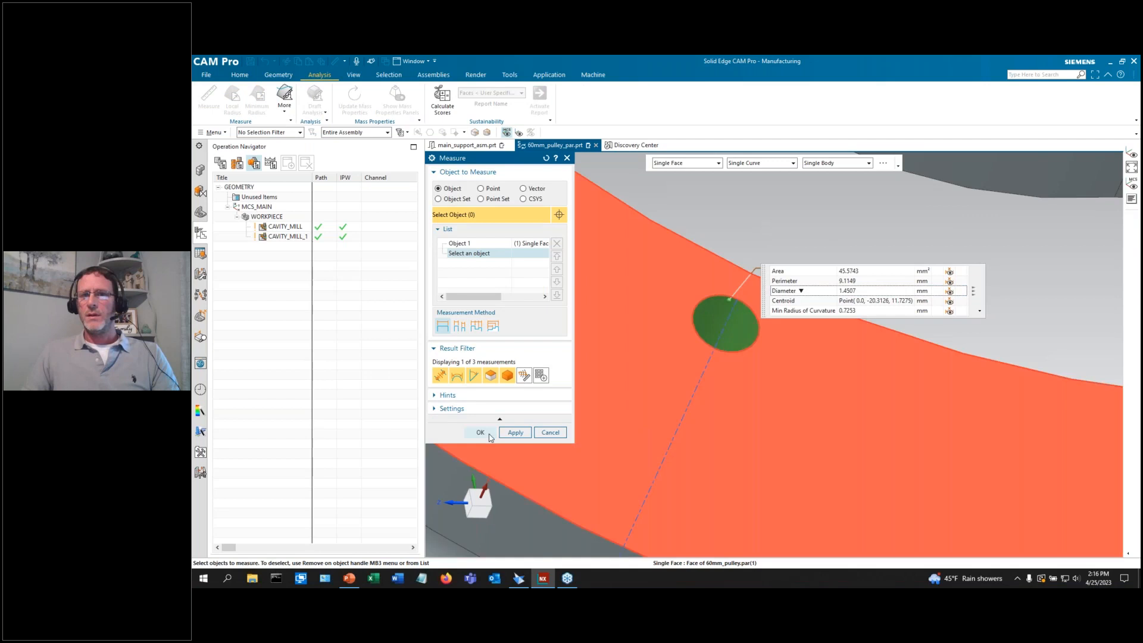
click(549, 433)
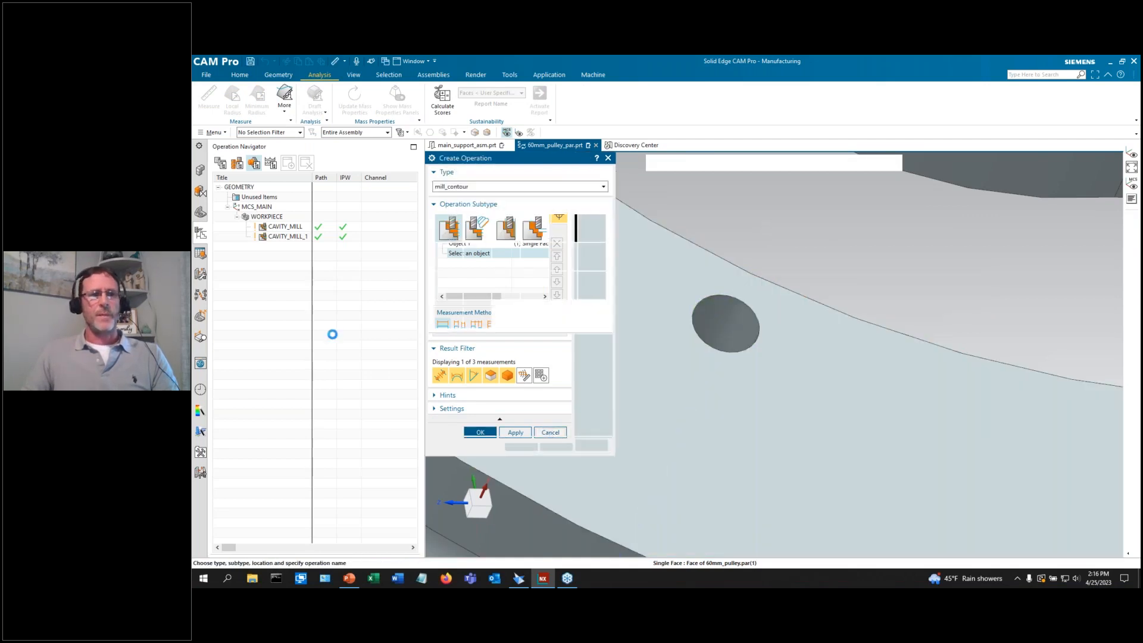
Switch the new operation's type to hole_making, then cancel it and zoom out to the whole pulley.
click(518, 186)
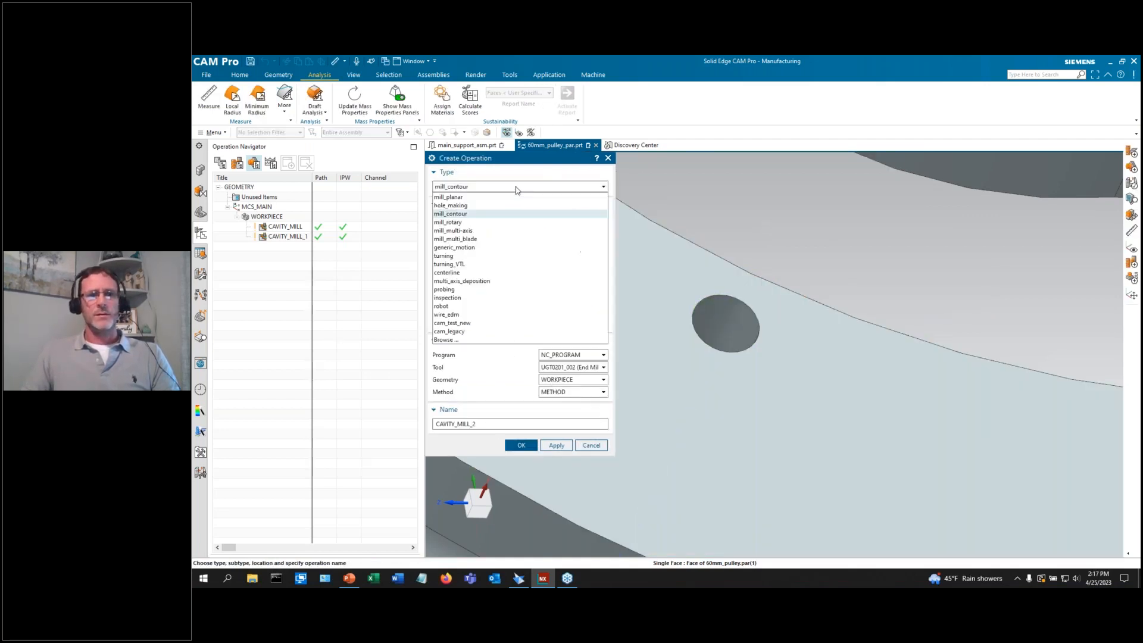
click(484, 206)
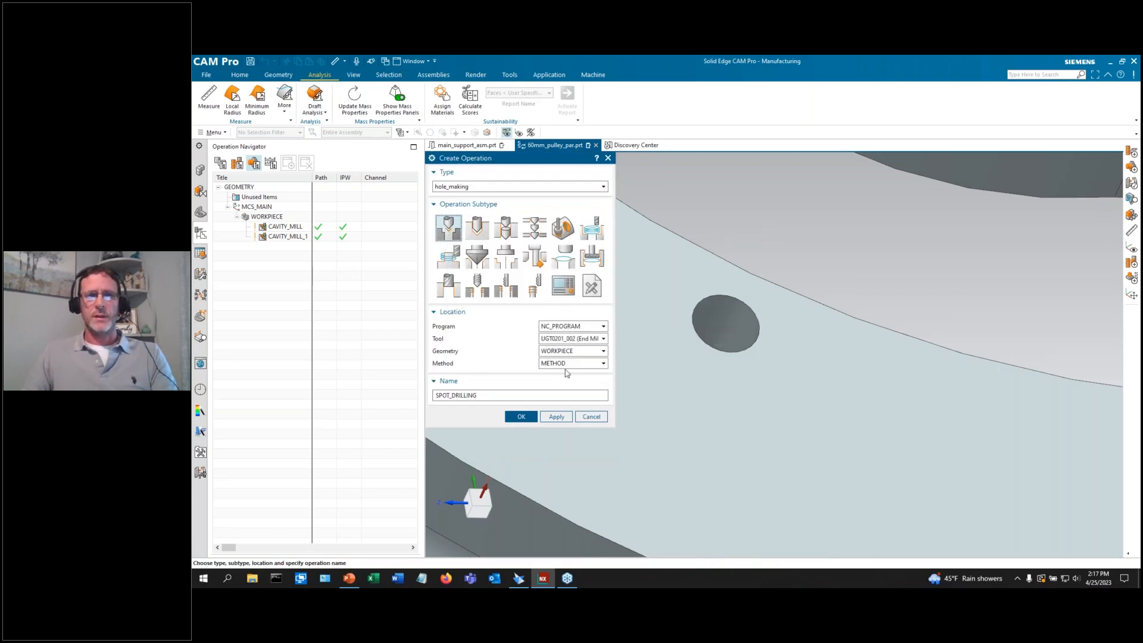
click(591, 416)
scroll(719, 413, down, 5)
scroll(684, 441, down, 4)
scroll(600, 416, up, 1)
scroll(737, 476, up, 1)
scroll(736, 476, down, 1)
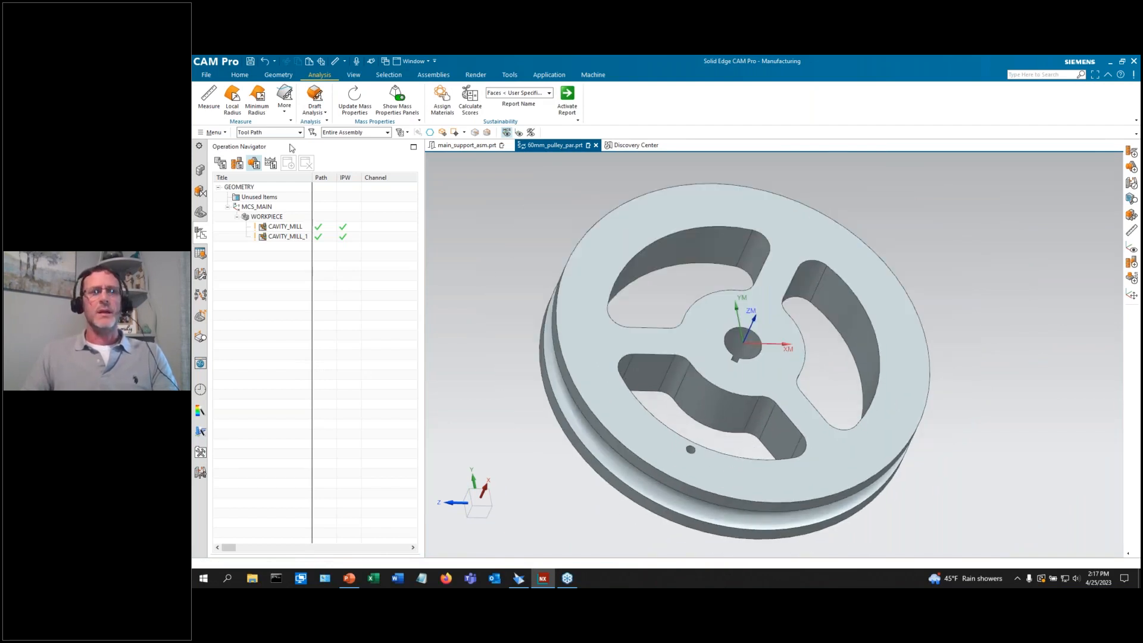
Create a hole_making Hole/Boss geometry group named 1.45_HOLE.
click(236, 73)
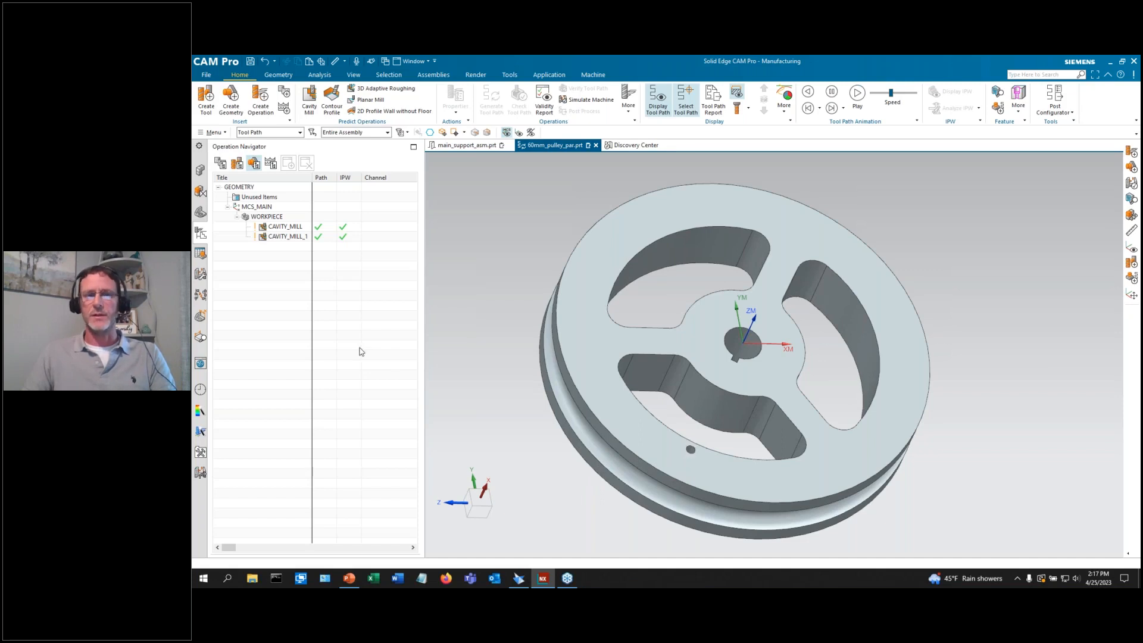
click(231, 100)
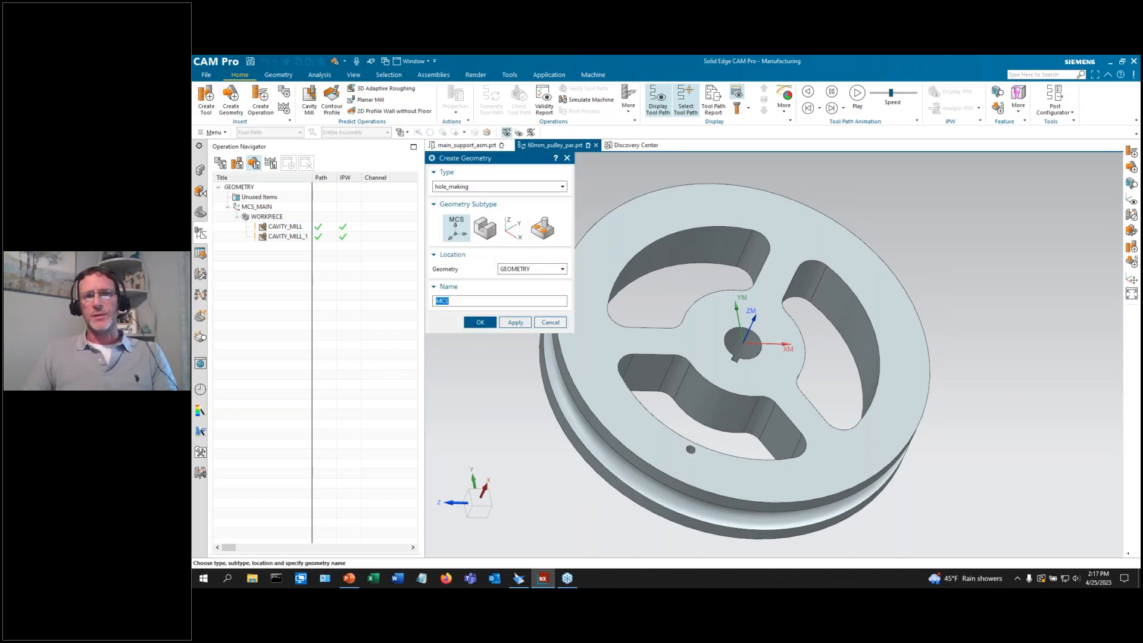
click(542, 228)
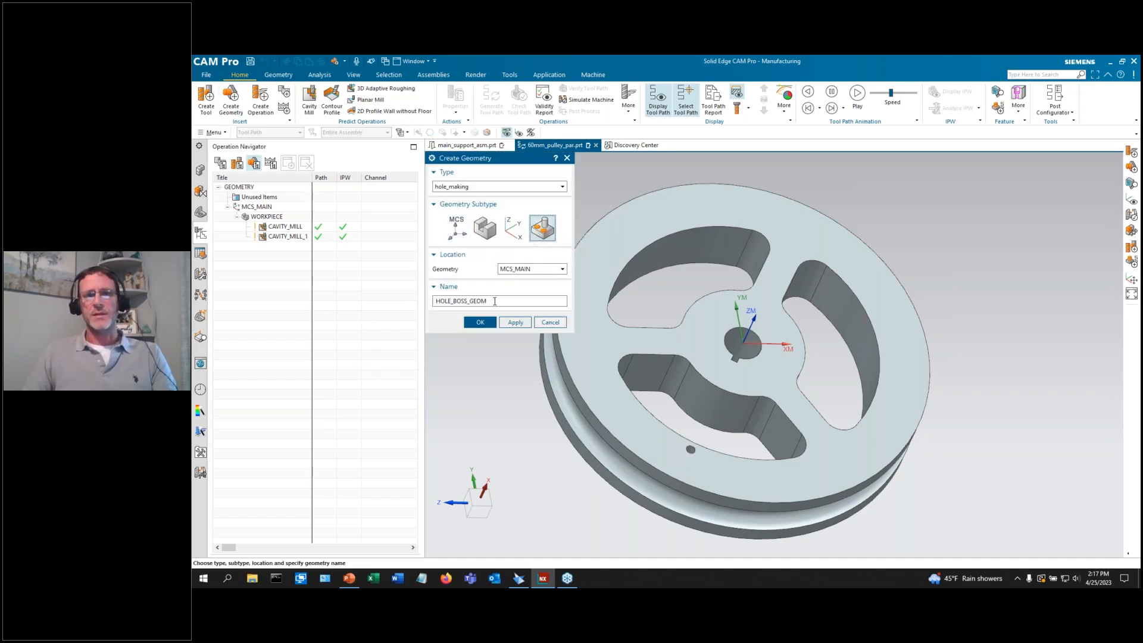
double_click(495, 301)
text(0)
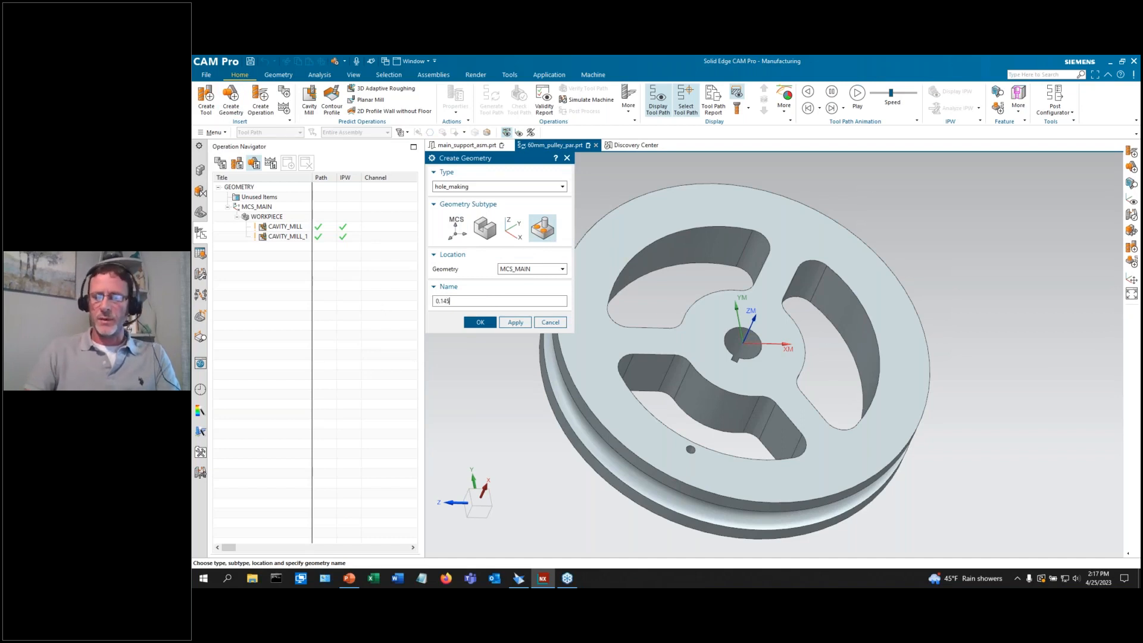
text(.145)
key(BackSpace)
text(1)
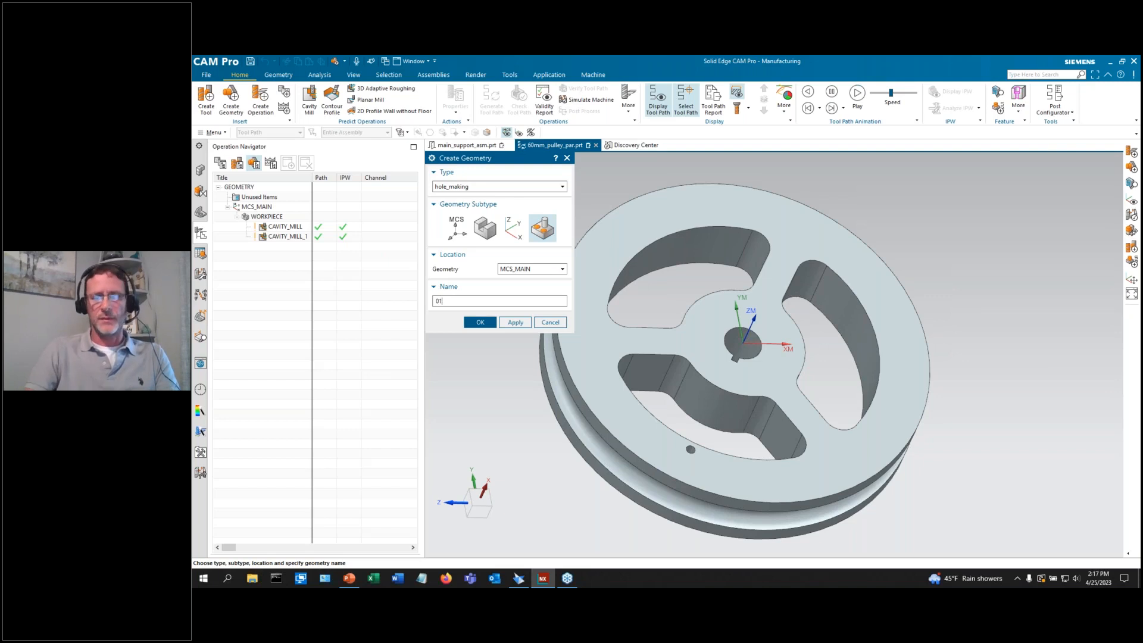
text(1)
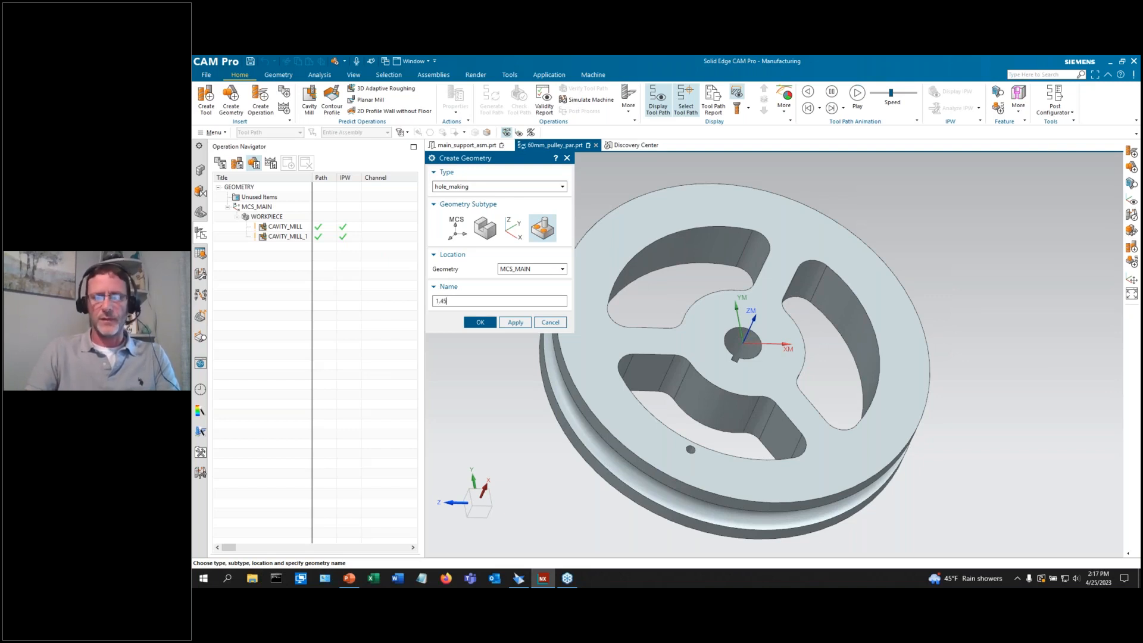
text(_HOLE)
key(Return)
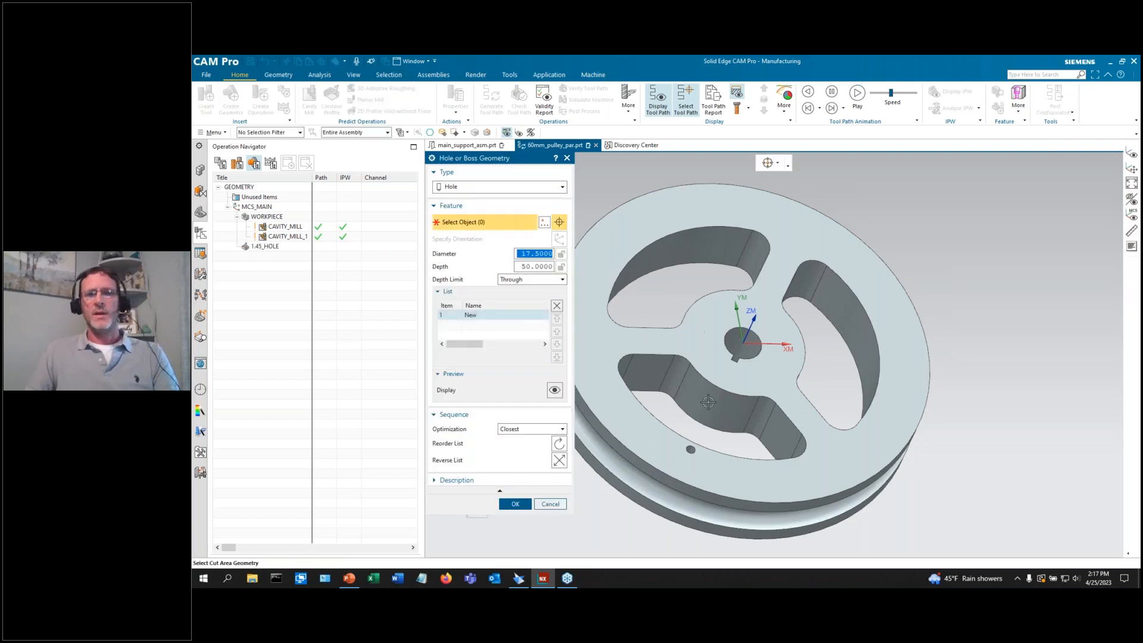
Assign the small through hole to 1.45_HOLE and move the group under WORKPIECE.
click(513, 505)
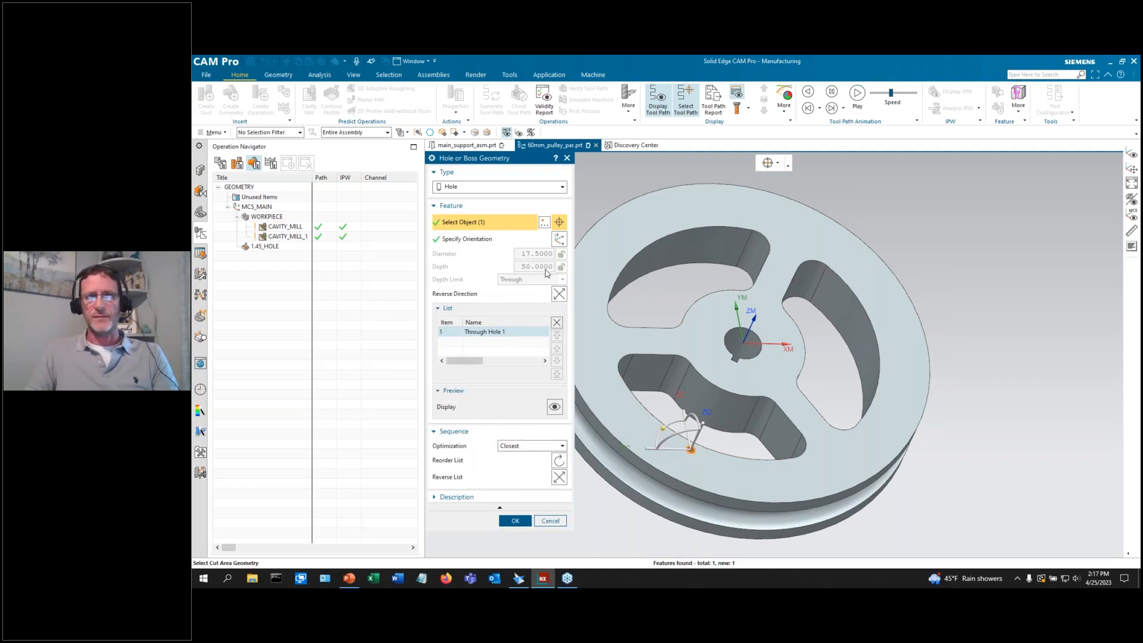
click(516, 520)
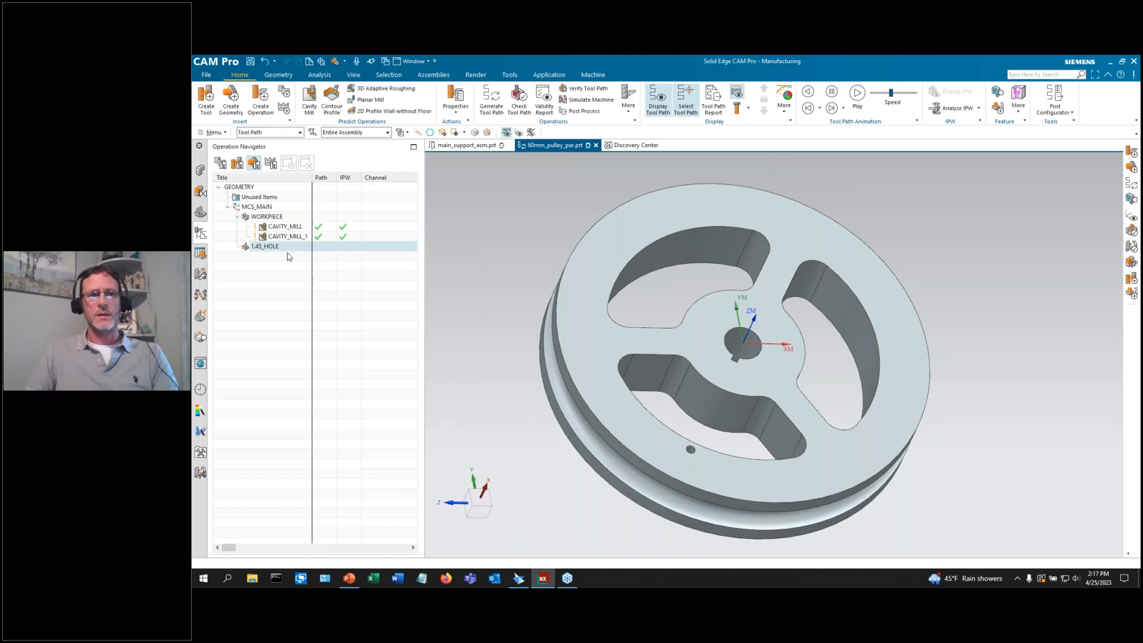
drag(272, 248, 269, 217)
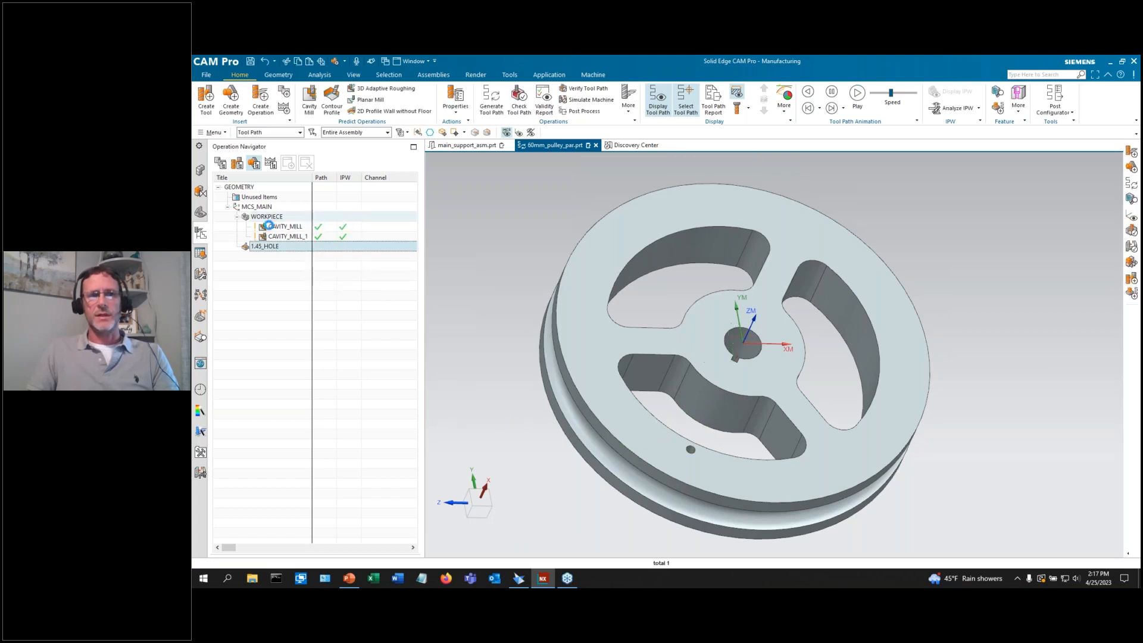
click(293, 314)
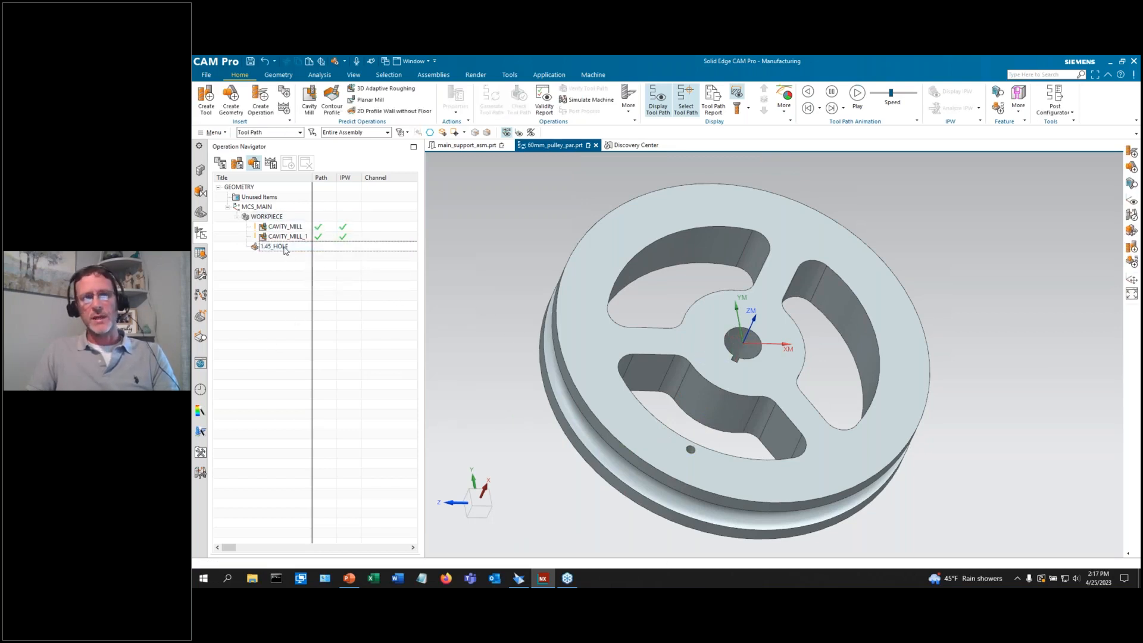
click(261, 100)
Create a hole_making SPOT_DRILLING operation assigned to the 1.45_HOLE geometry group.
scroll(830, 316, down, 3)
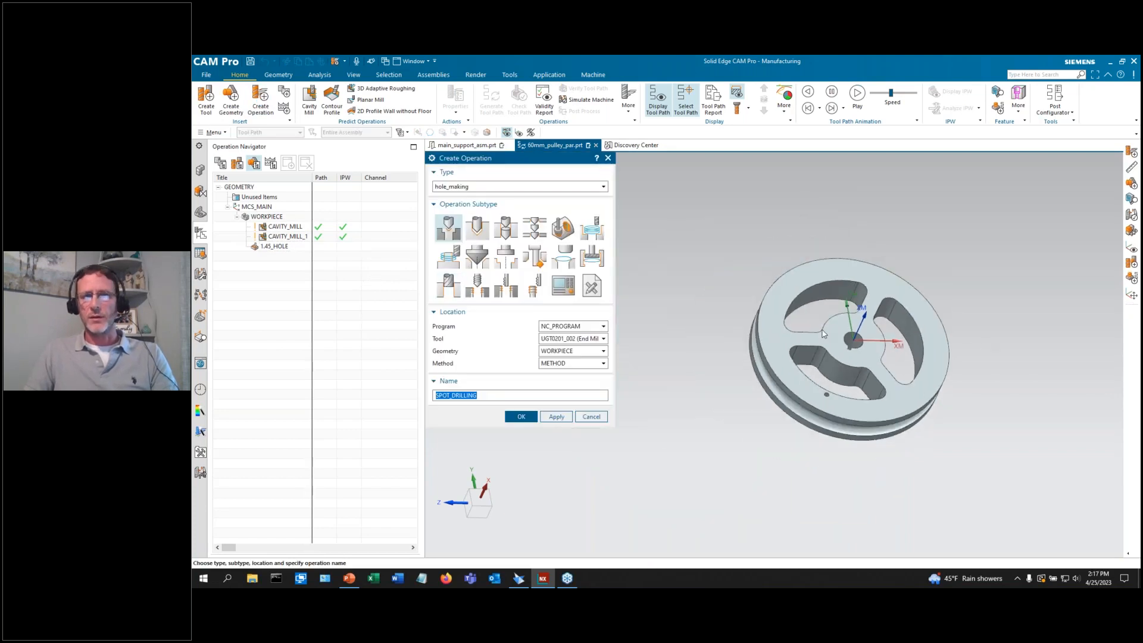
scroll(824, 333, up, 4)
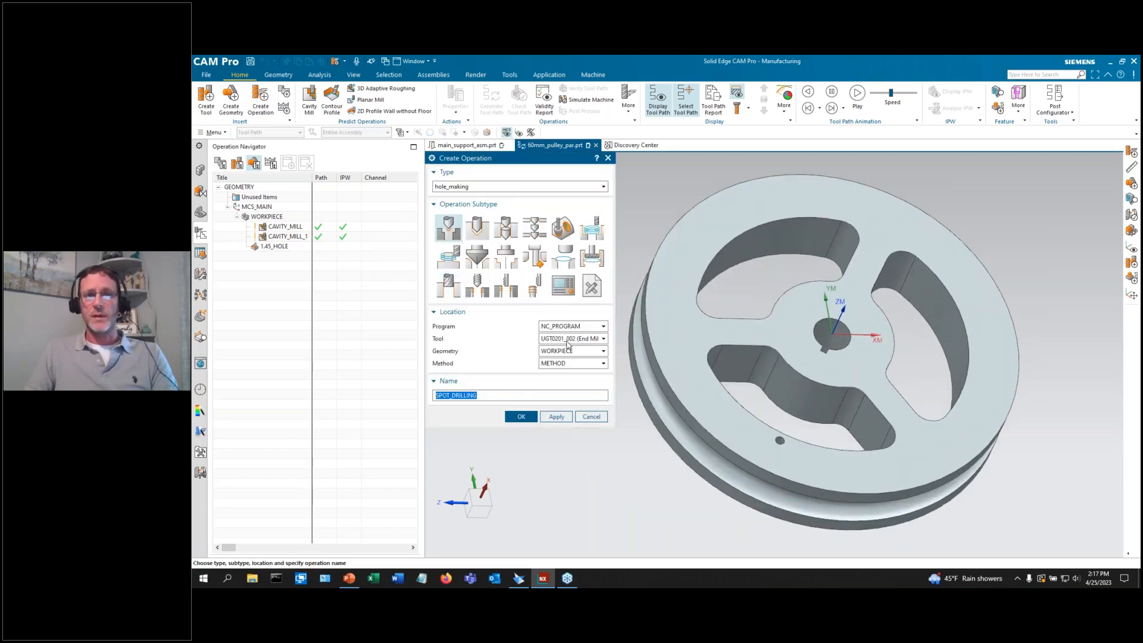
click(567, 355)
click(555, 361)
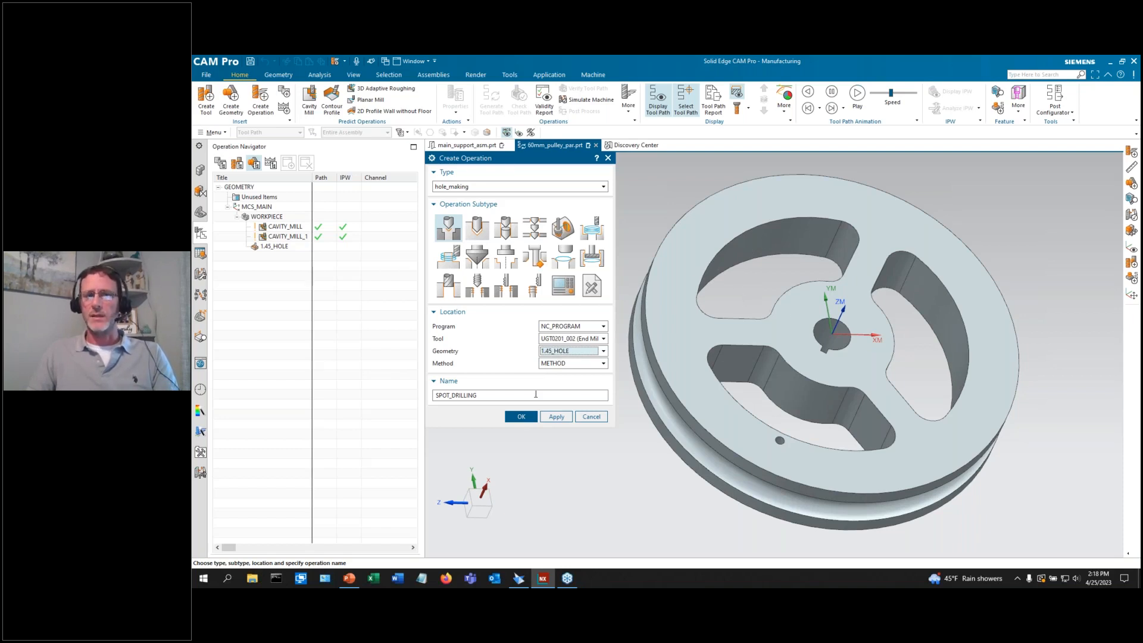
click(521, 416)
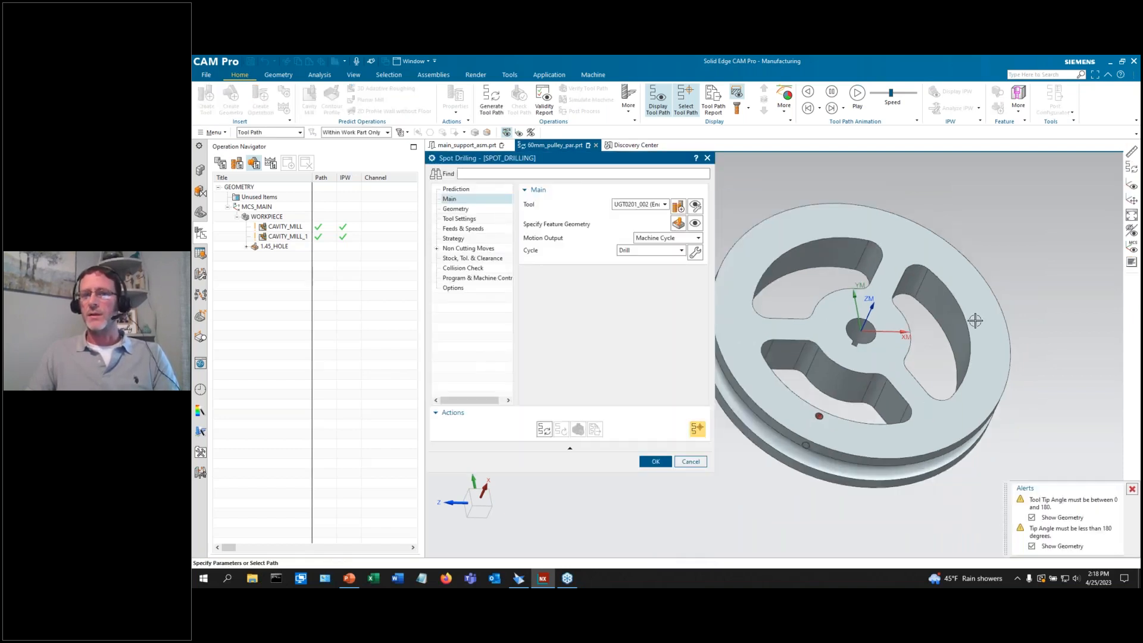
Retrieve the 6 mm center drill UGT0321_003 from the Spot Drill tool library.
click(678, 207)
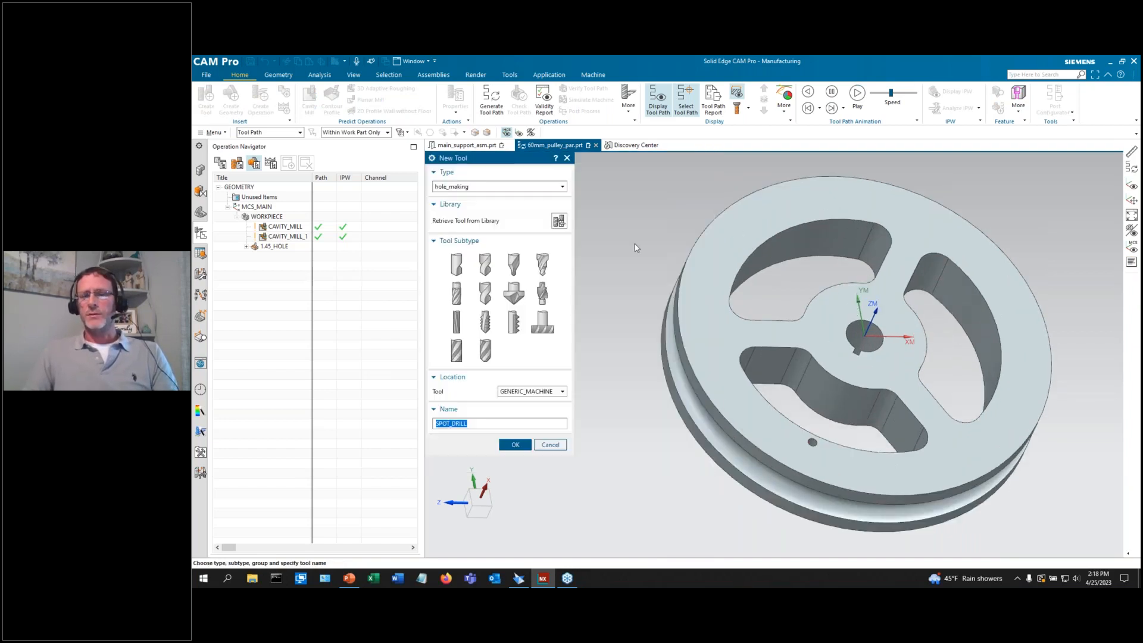
click(559, 222)
click(438, 206)
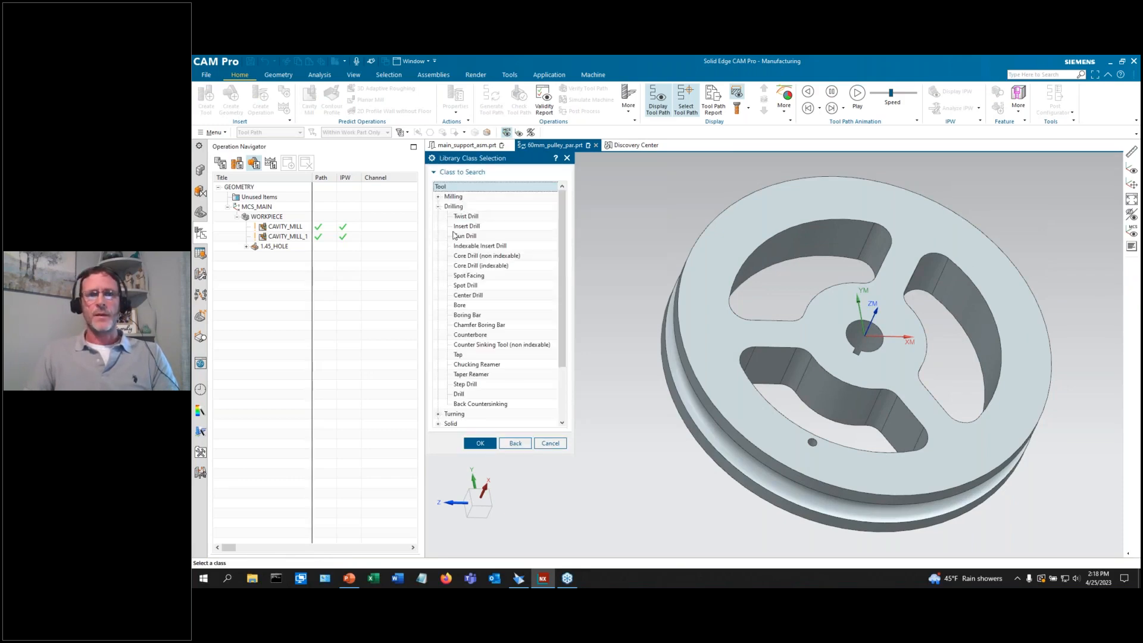
double_click(468, 286)
click(479, 484)
click(538, 316)
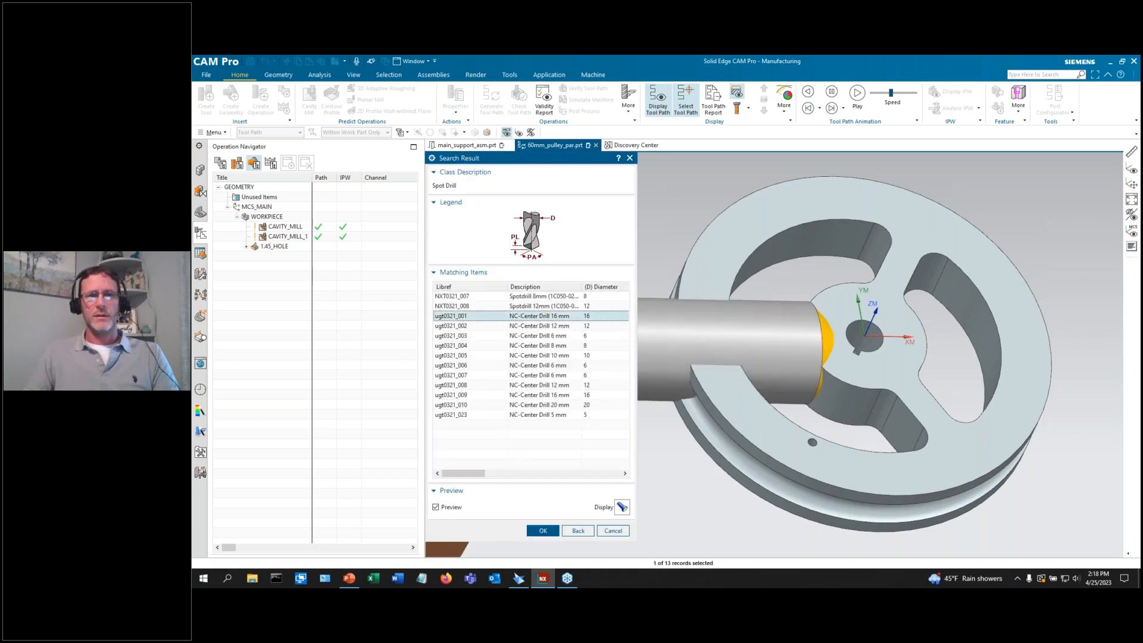
click(538, 335)
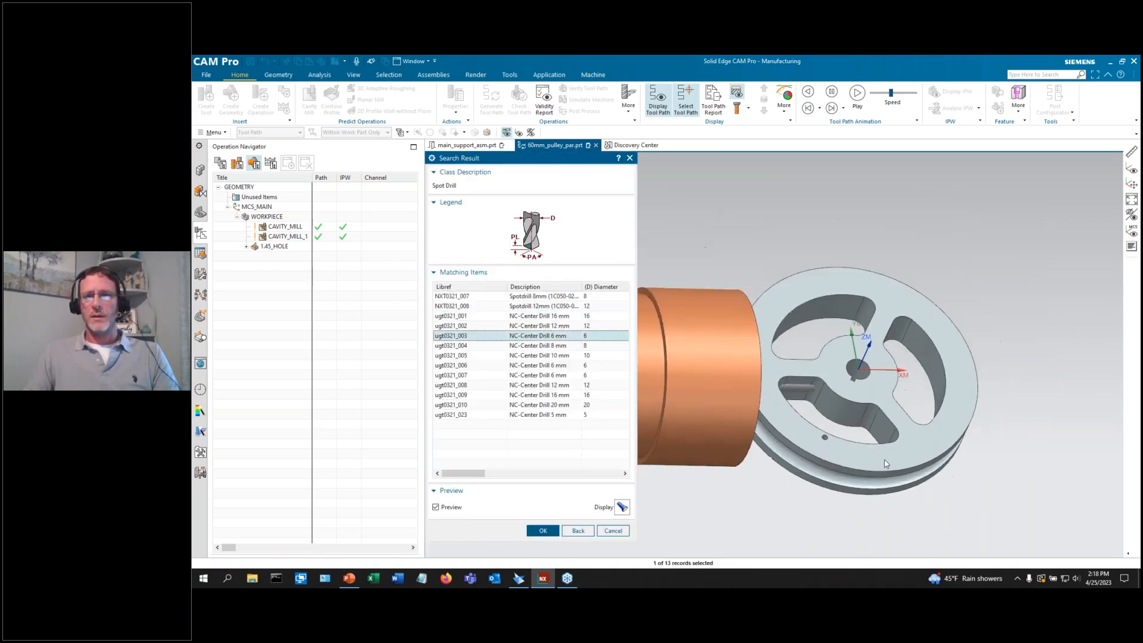
click(541, 531)
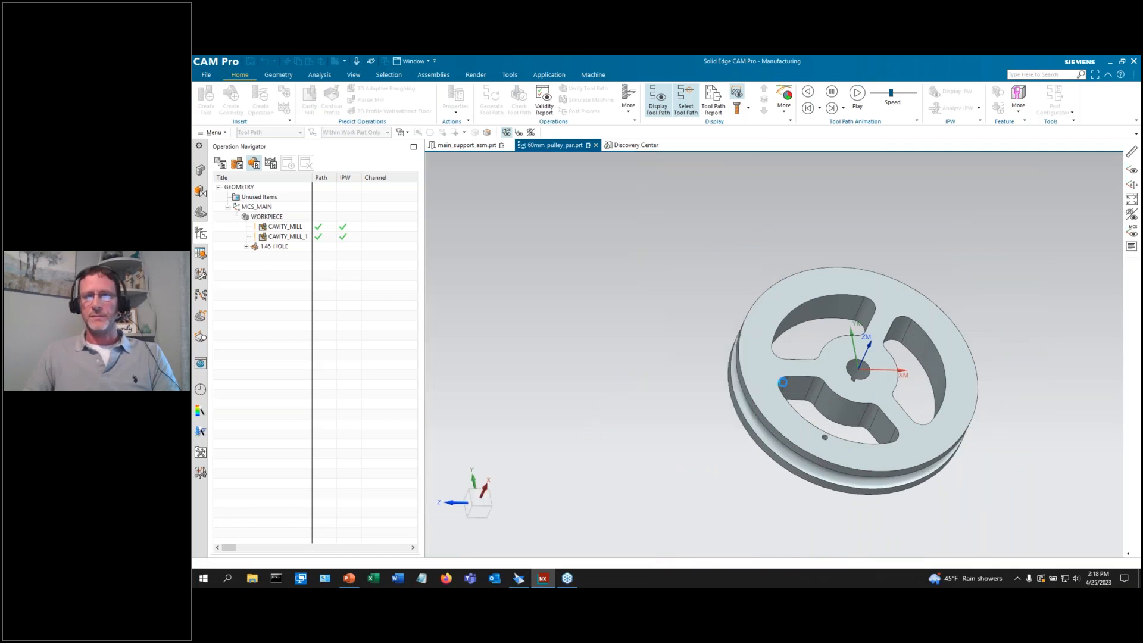
scroll(843, 452, up, 3)
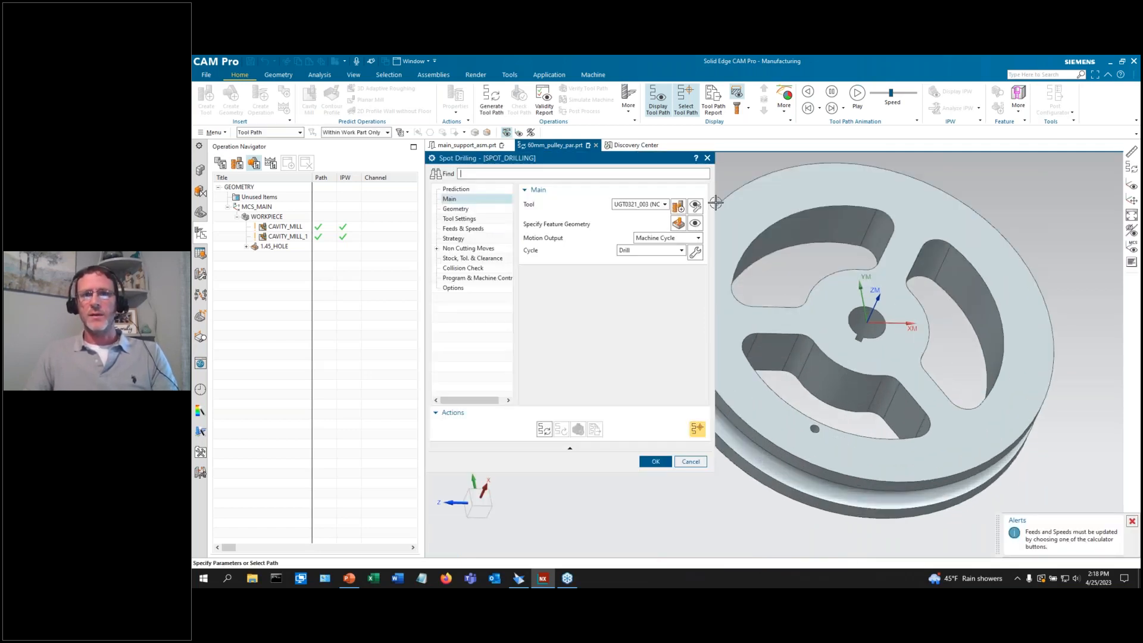
click(678, 223)
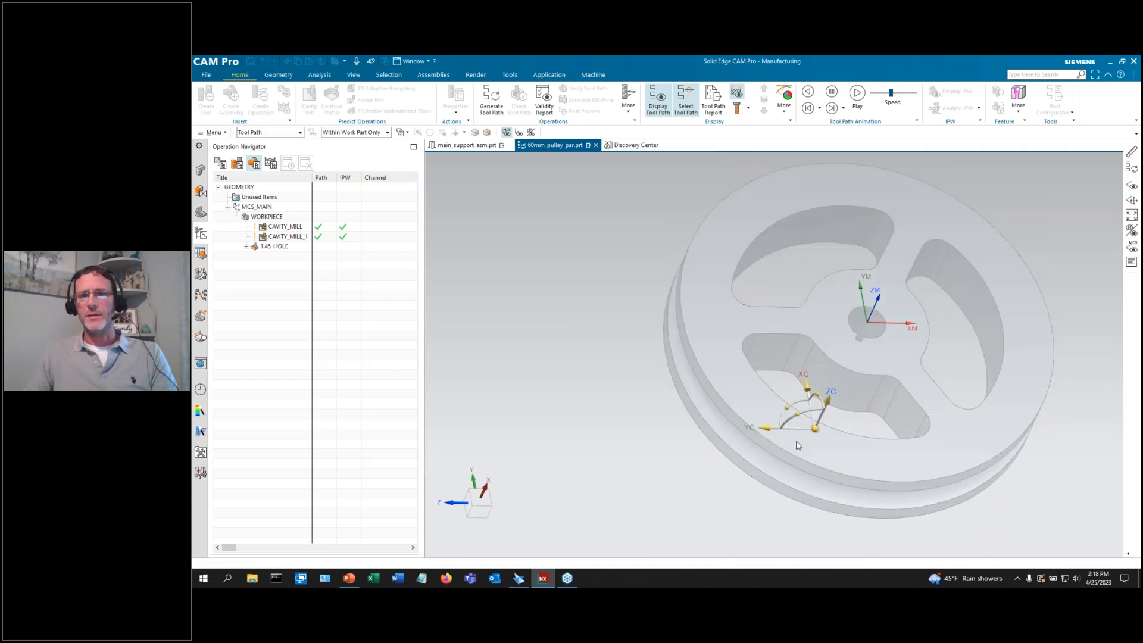
Keep FACES_CYLINDER_1 as the machining area and accept the SPOT_DRILLING operation.
scroll(816, 451, up, 5)
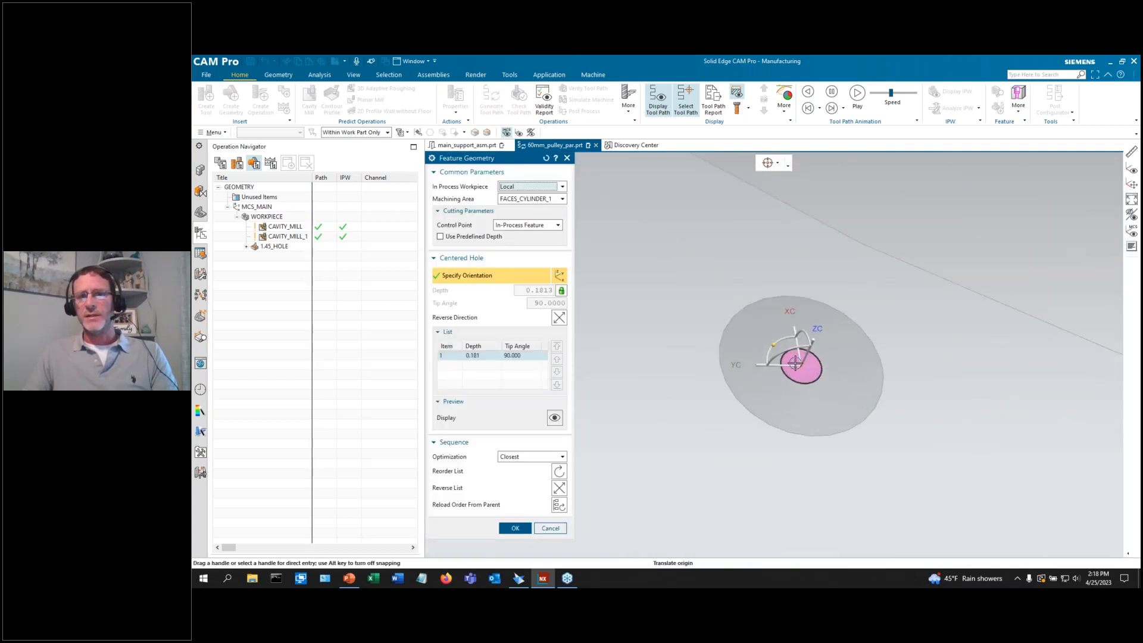
middle_drag(780, 464, 757, 290)
scroll(696, 331, up, 5)
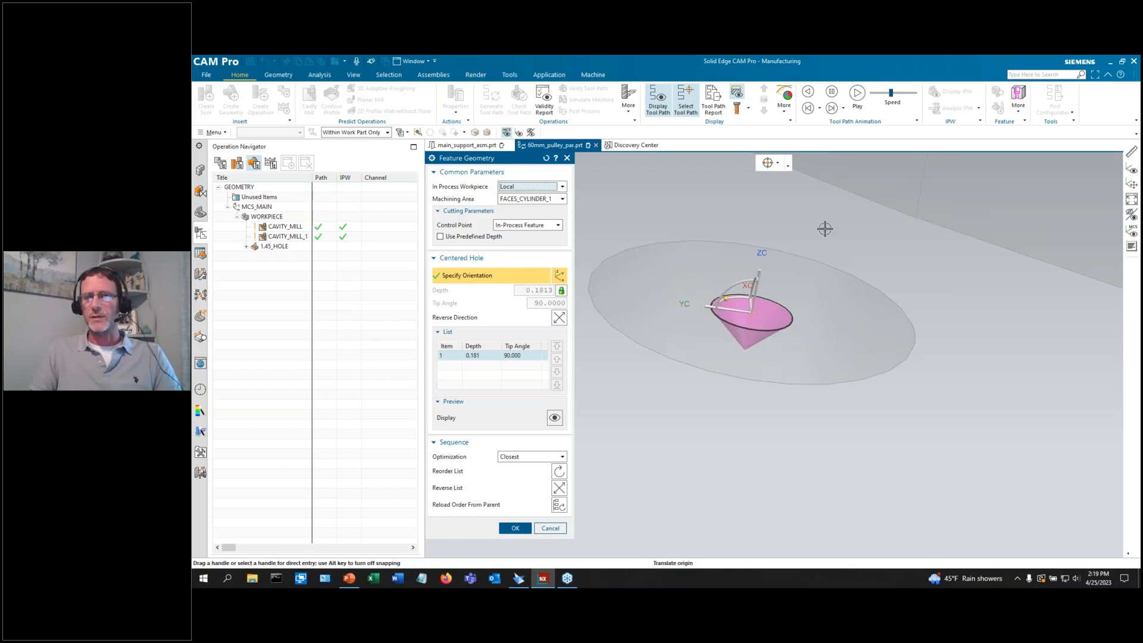
scroll(822, 244, down, 1)
scroll(762, 416, down, 1)
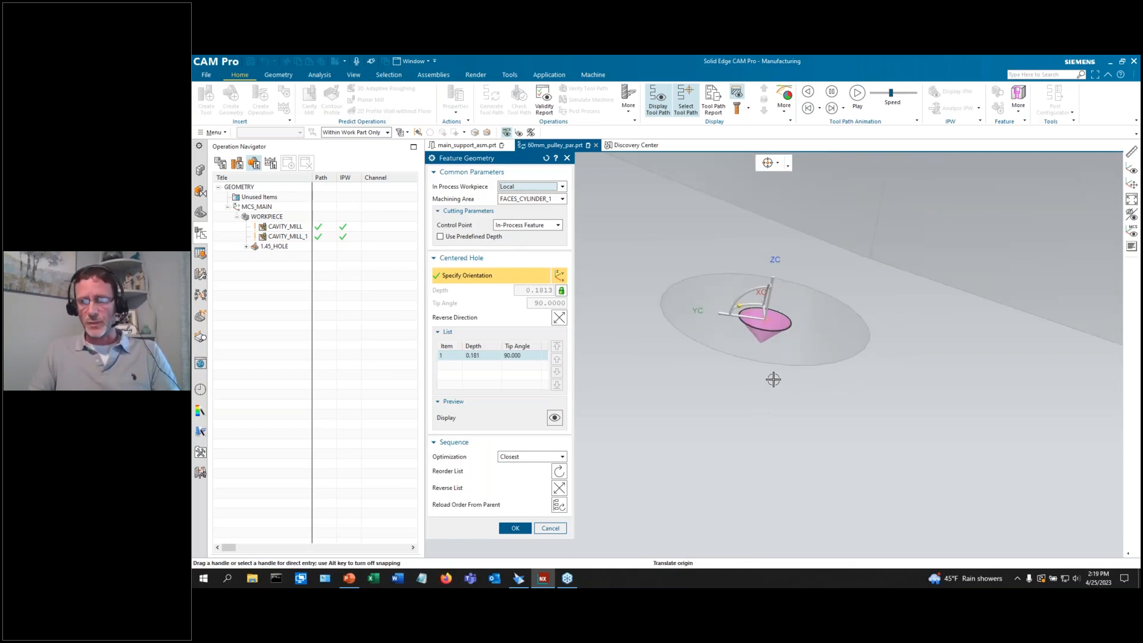
scroll(624, 307, down, 1)
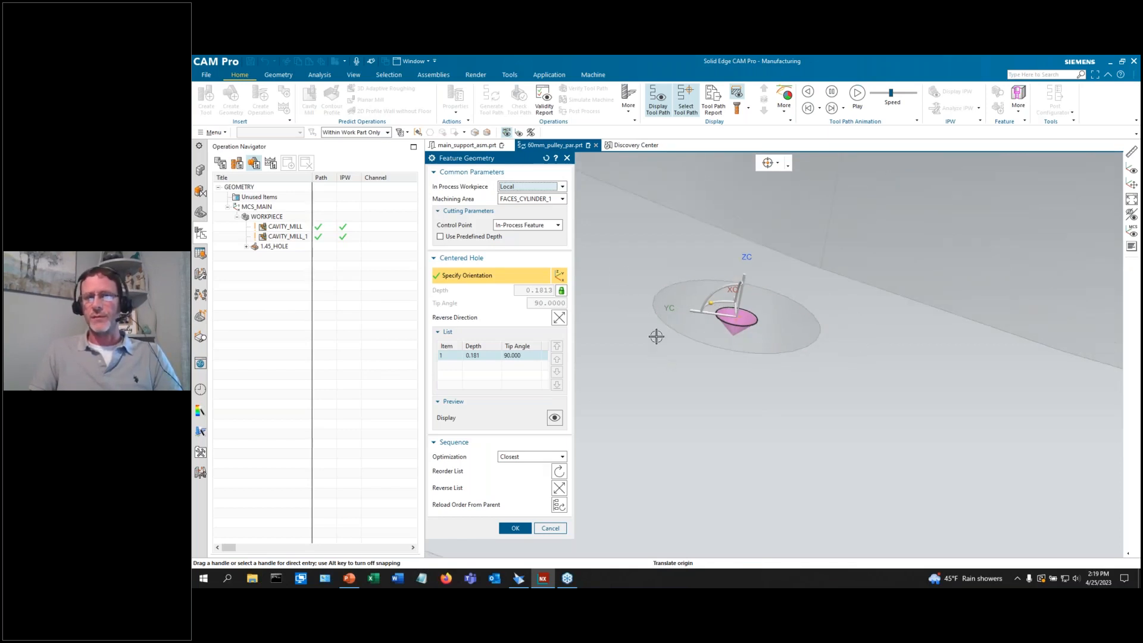
click(512, 201)
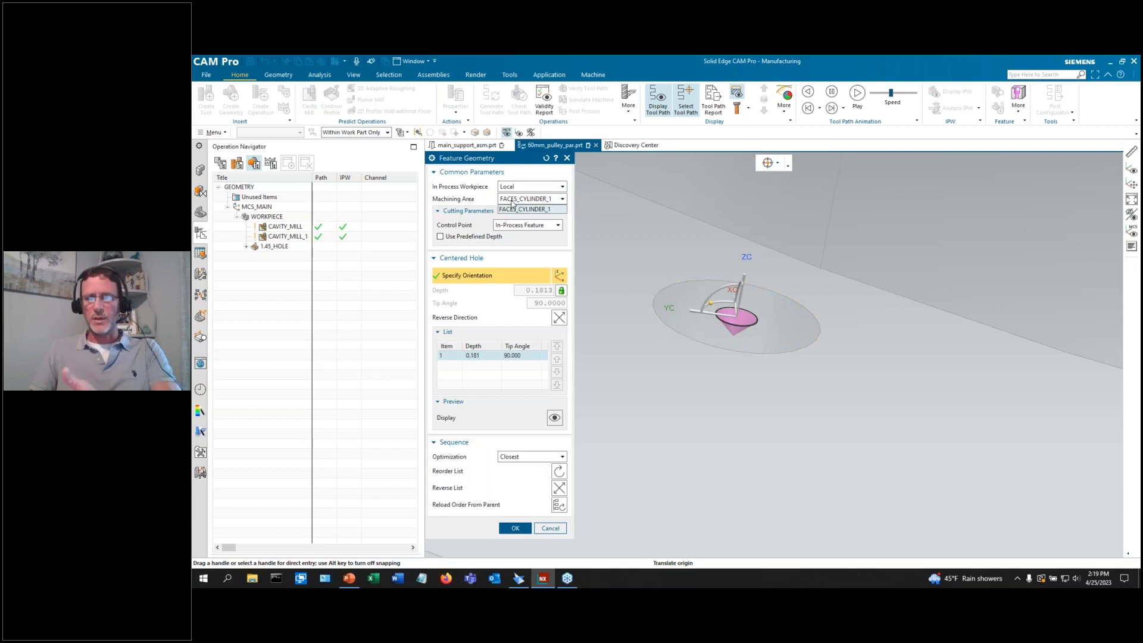
click(513, 209)
click(515, 528)
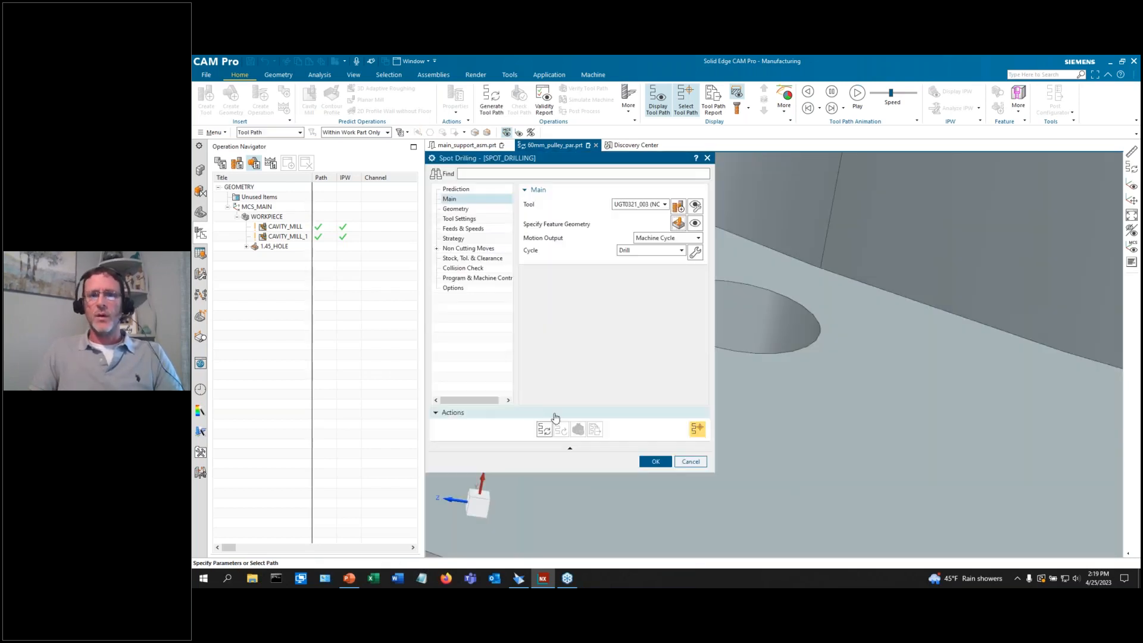
click(655, 462)
scroll(704, 340, down, 3)
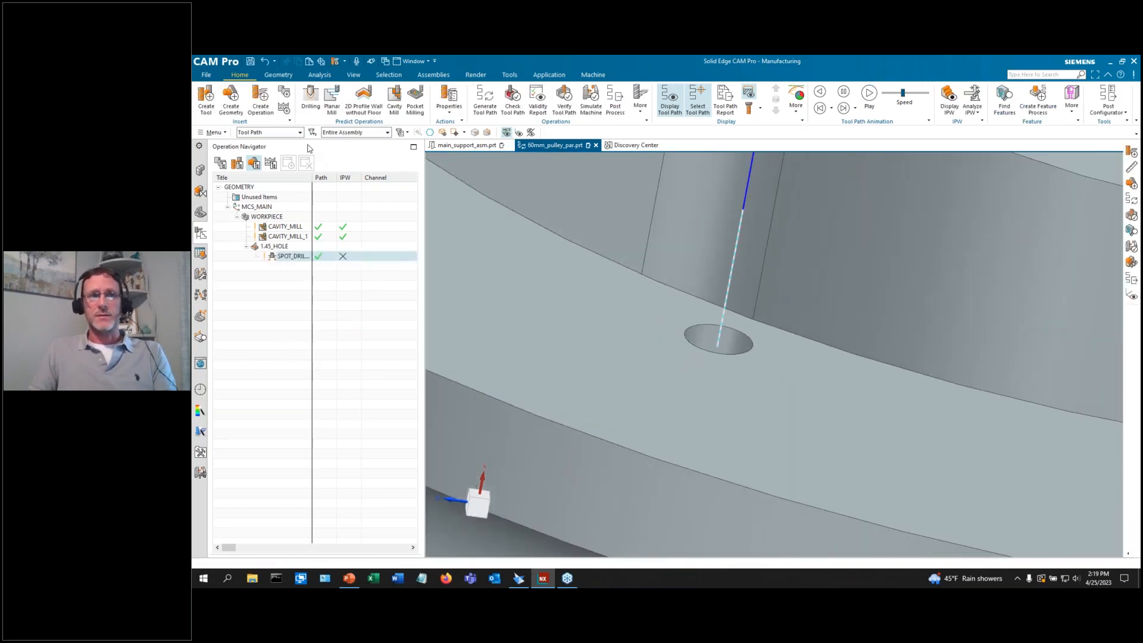
Create a DRILLING operation under 1.45_HOLE with no tool assigned.
click(261, 99)
click(481, 232)
click(569, 338)
click(550, 349)
click(521, 416)
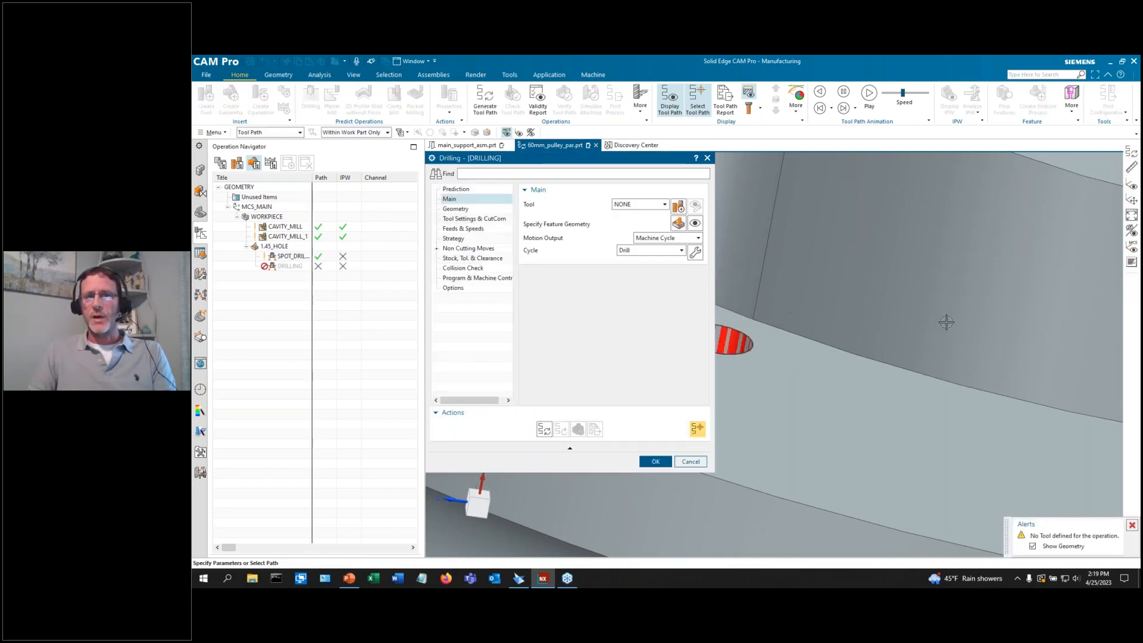
Create a new STD_DRILL tool with its location set to NONE.
click(679, 206)
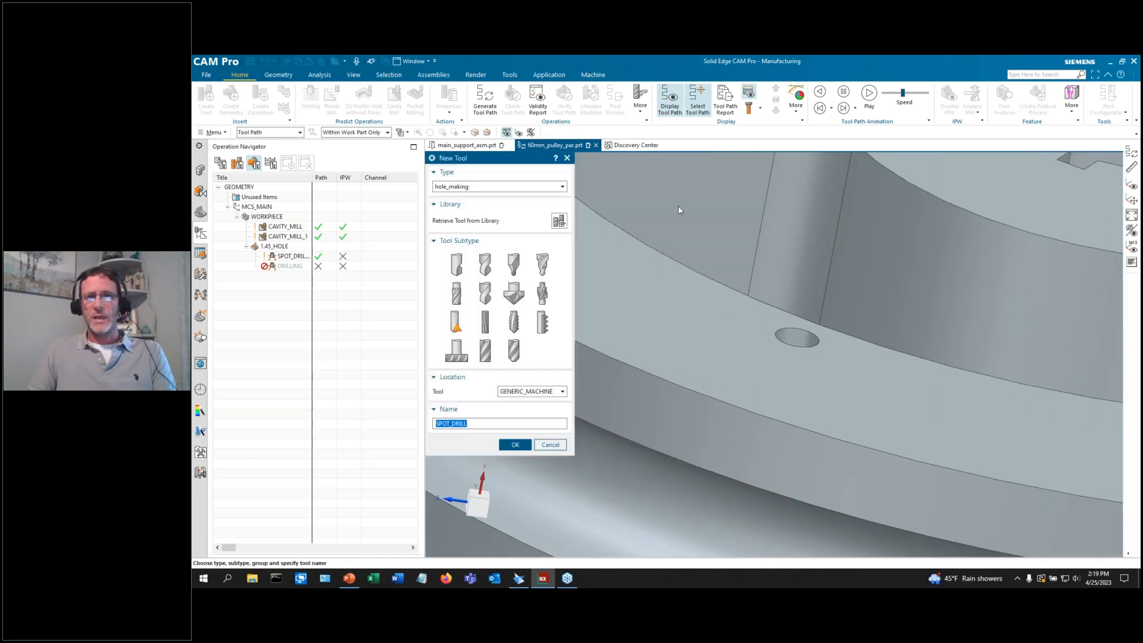
click(486, 266)
click(511, 392)
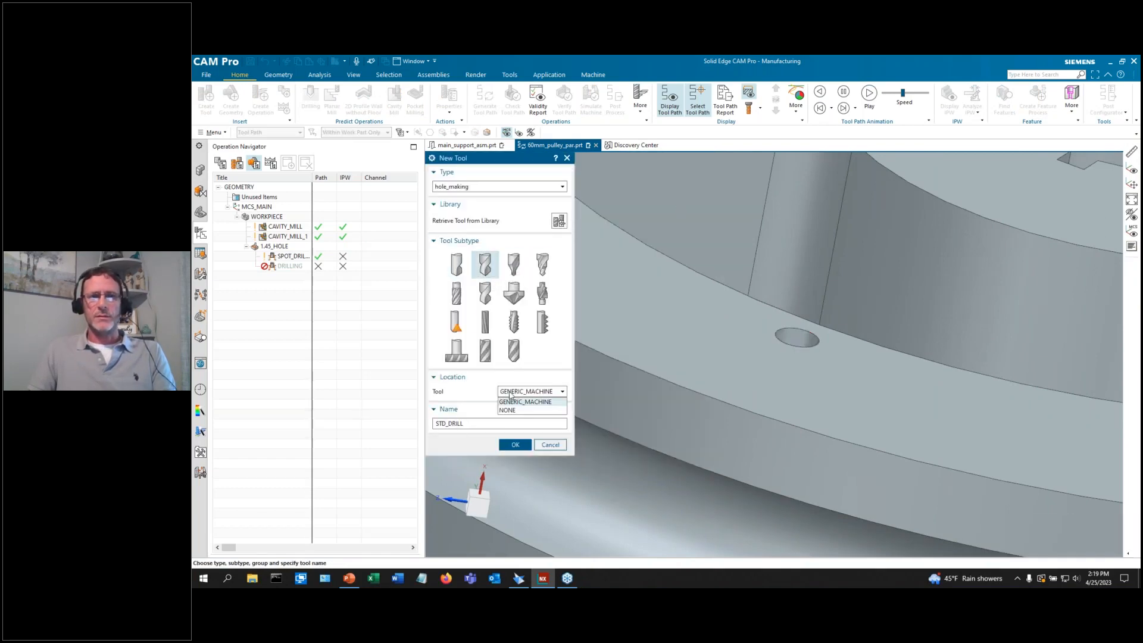
click(516, 410)
click(511, 445)
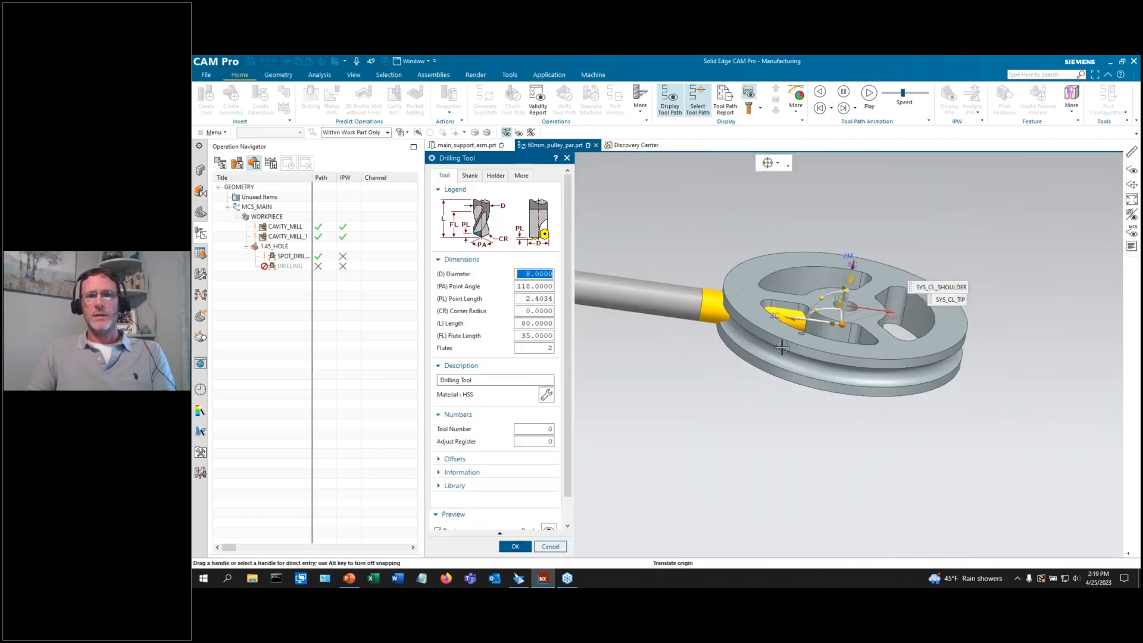
Set the drill diameter to 1.45 and show the Holder tab's library options.
text(1.)
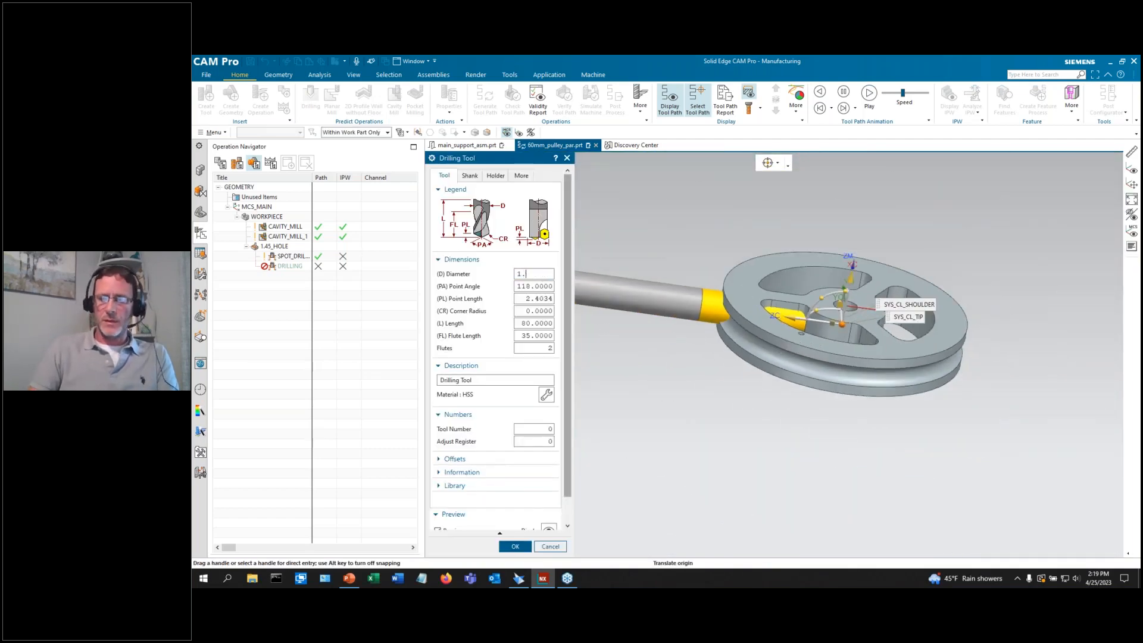
key(Tab)
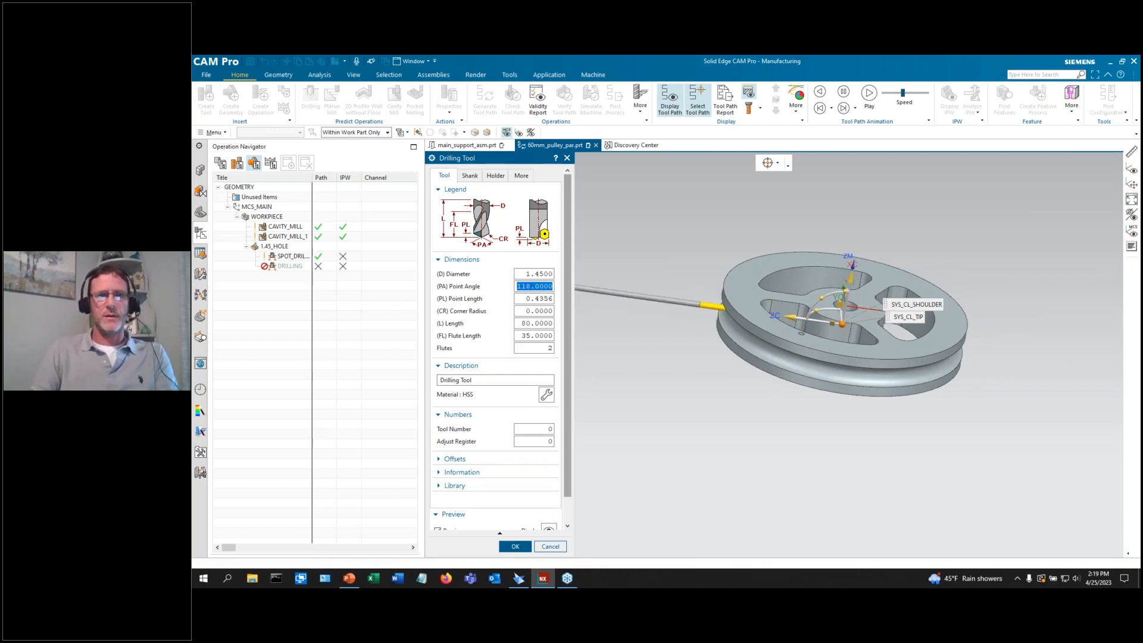
key(Tab)
key(Tab)
scroll(921, 385, down, 1)
scroll(905, 373, down, 2)
scroll(716, 348, up, 4)
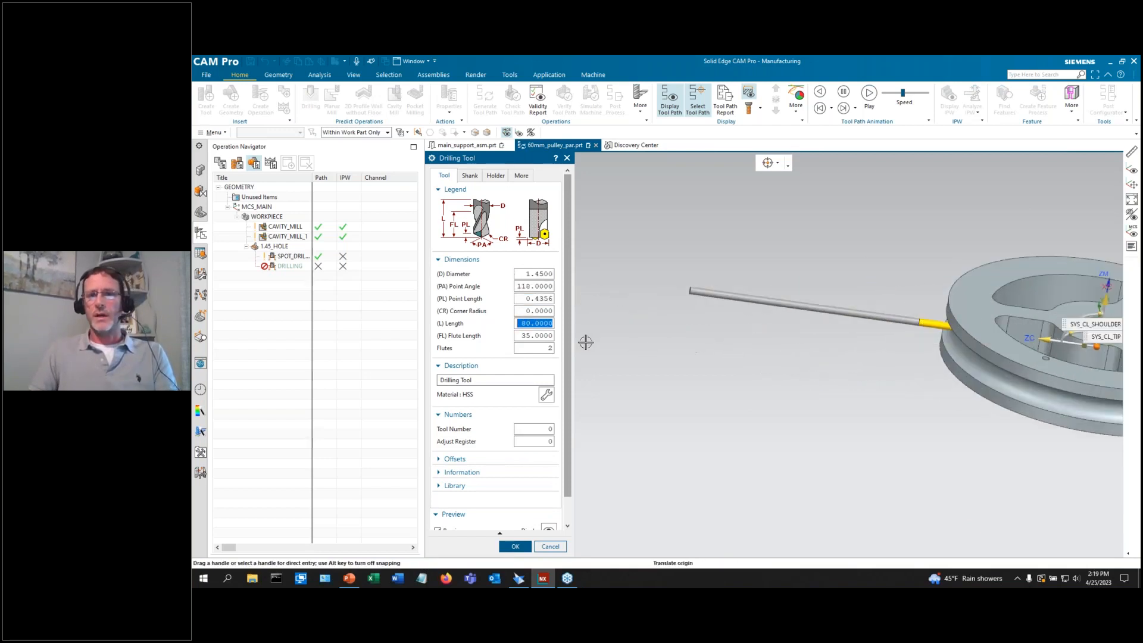
scroll(560, 342, down, 2)
scroll(905, 335, up, 1)
scroll(796, 358, down, 3)
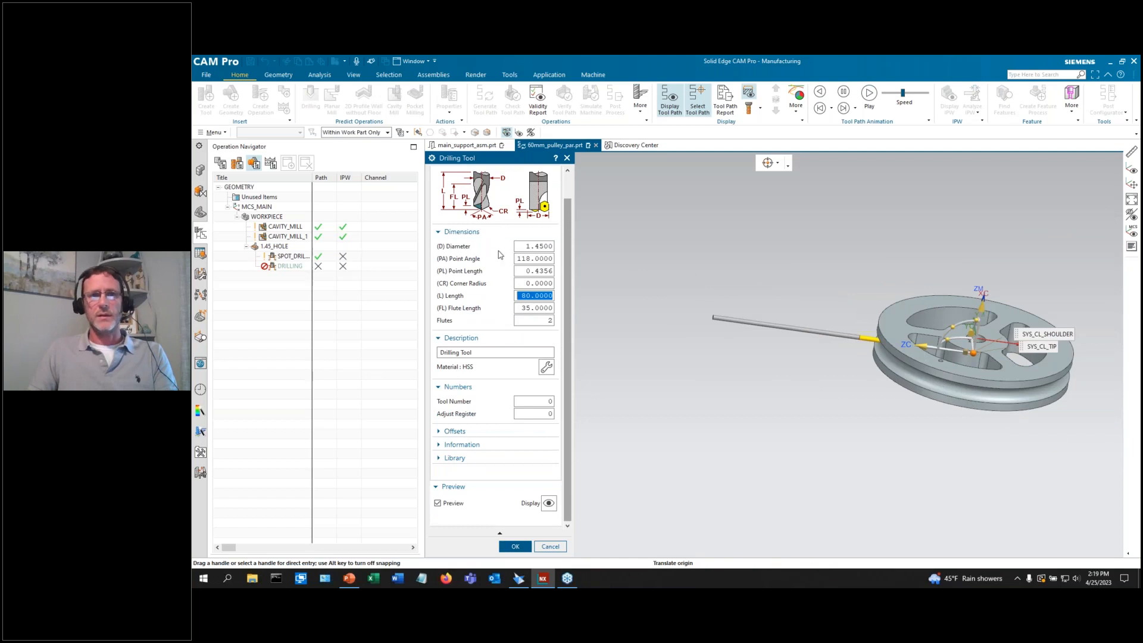
scroll(500, 255, up, 1)
click(495, 175)
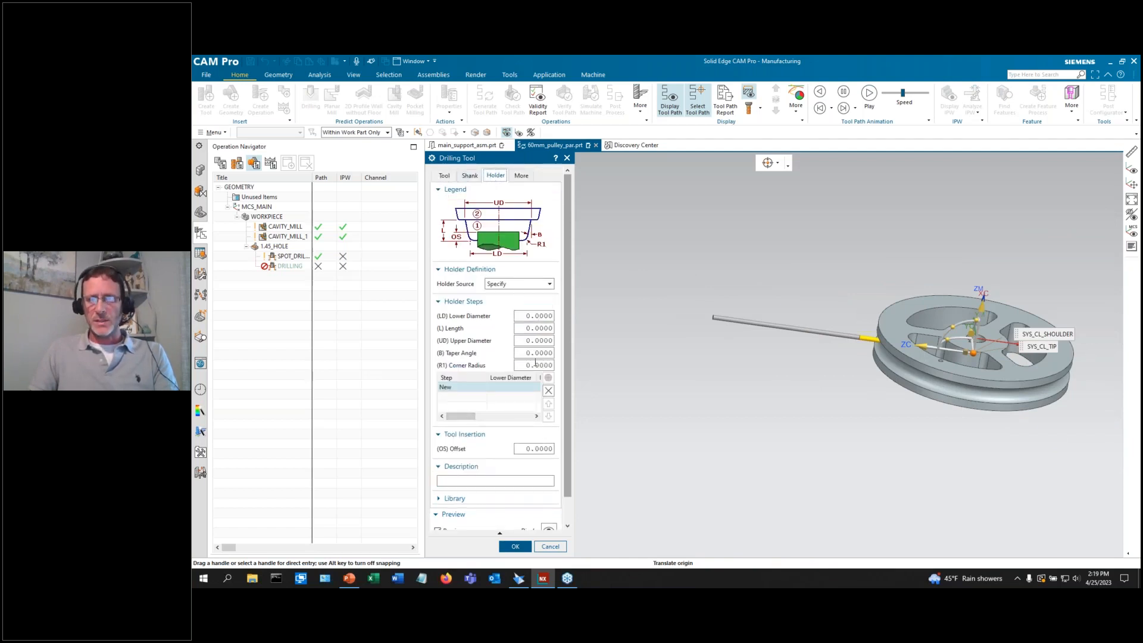
scroll(534, 361, down, 1)
click(544, 472)
scroll(554, 474, down, 2)
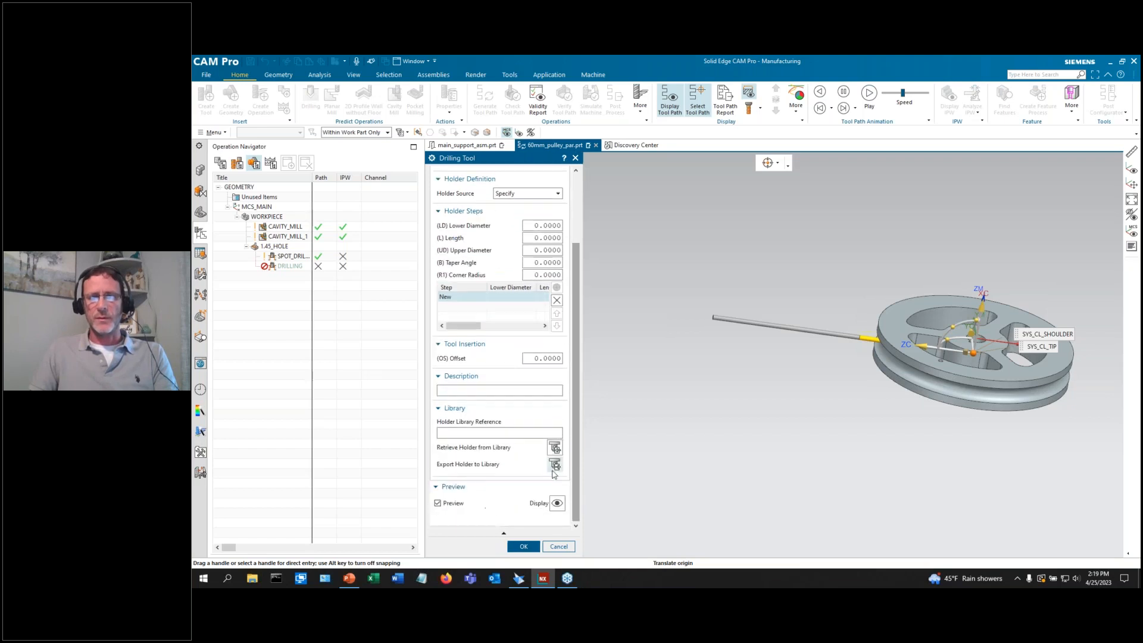
Fit the drill with Milling_Drilling library holder HLD001_00005 (Small compression) and confirm the tool.
click(555, 449)
double_click(461, 197)
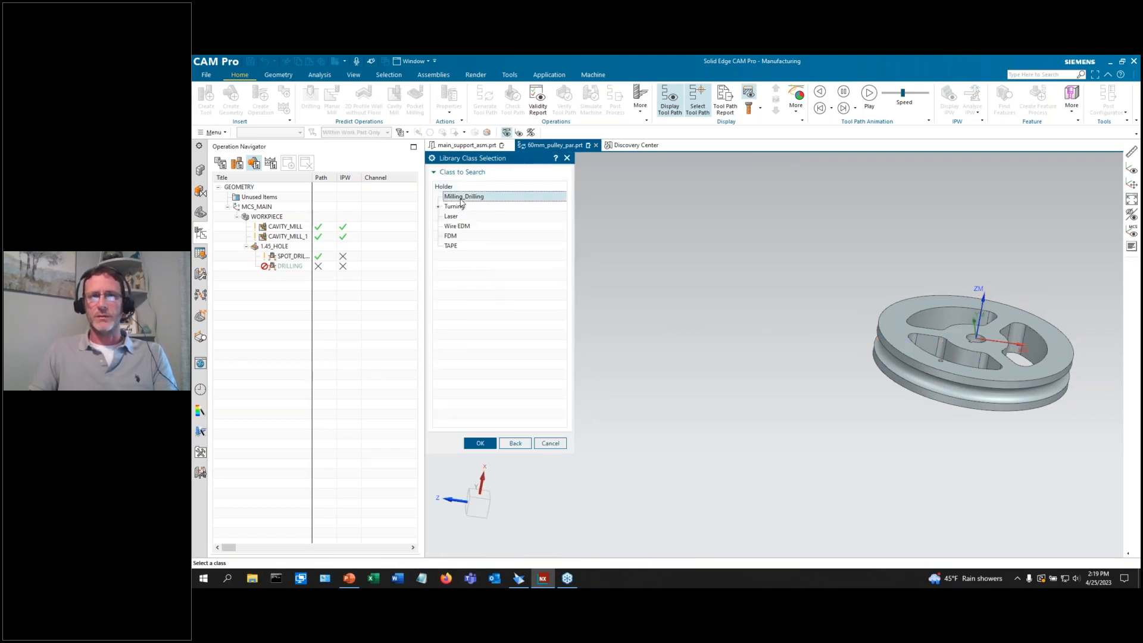
click(480, 343)
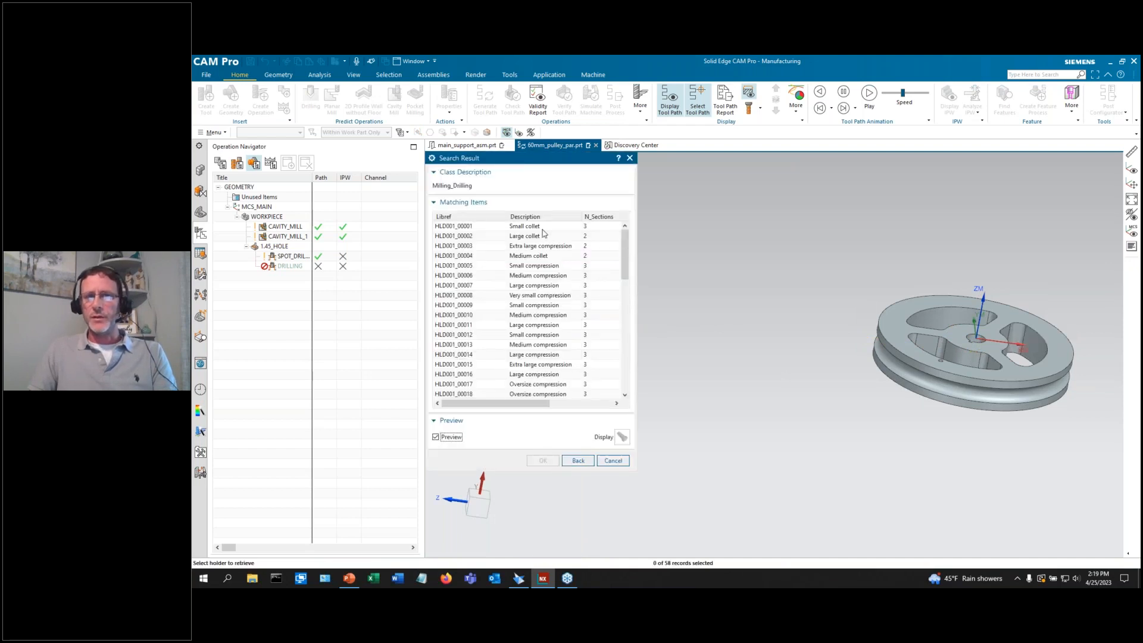
click(543, 226)
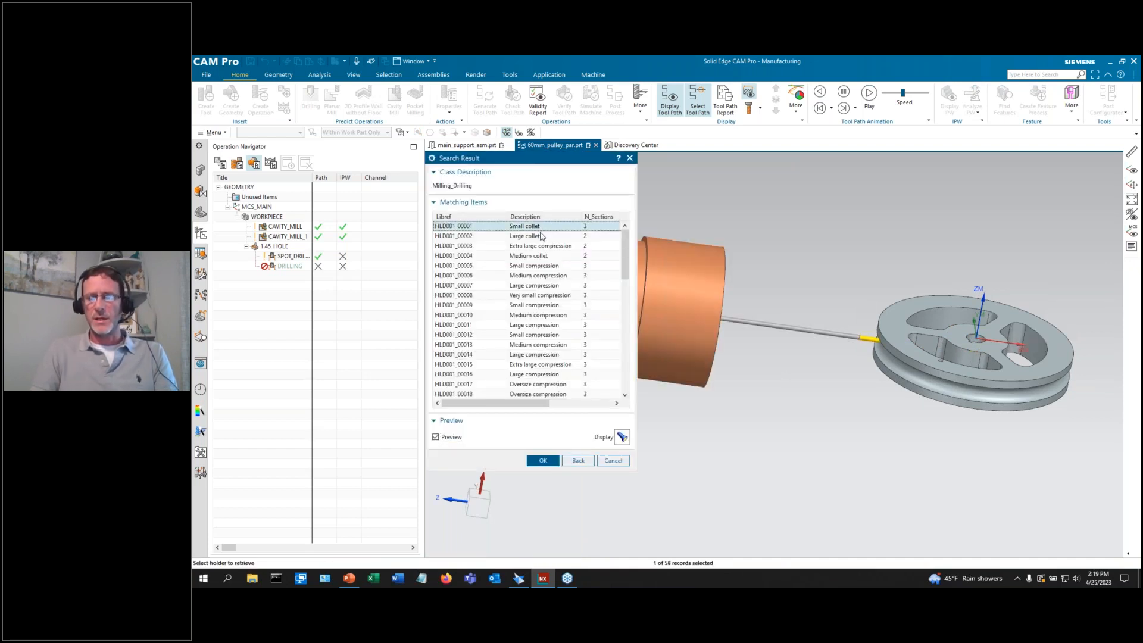
click(542, 235)
click(535, 246)
scroll(922, 359, down, 5)
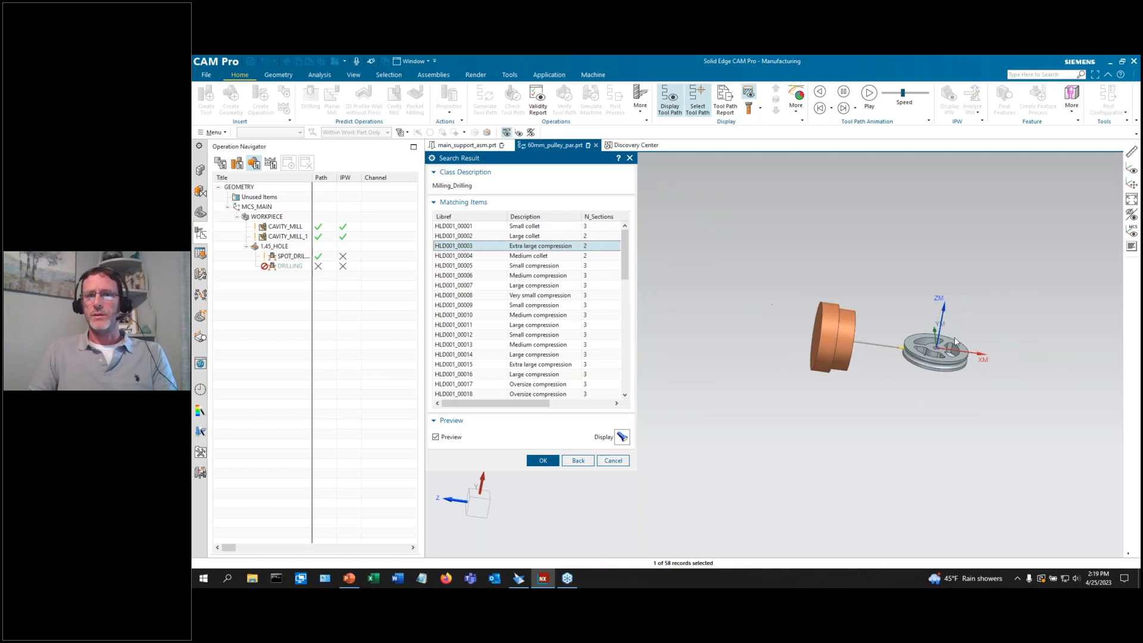
scroll(945, 345, up, 2)
key(Down)
key(Down)
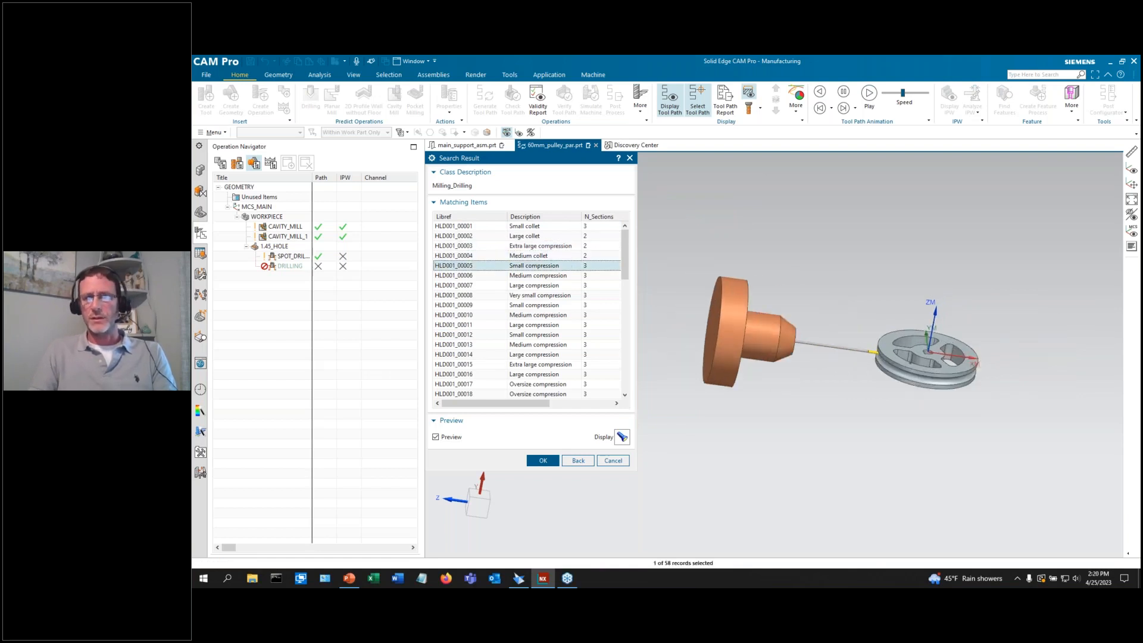
click(547, 462)
click(514, 546)
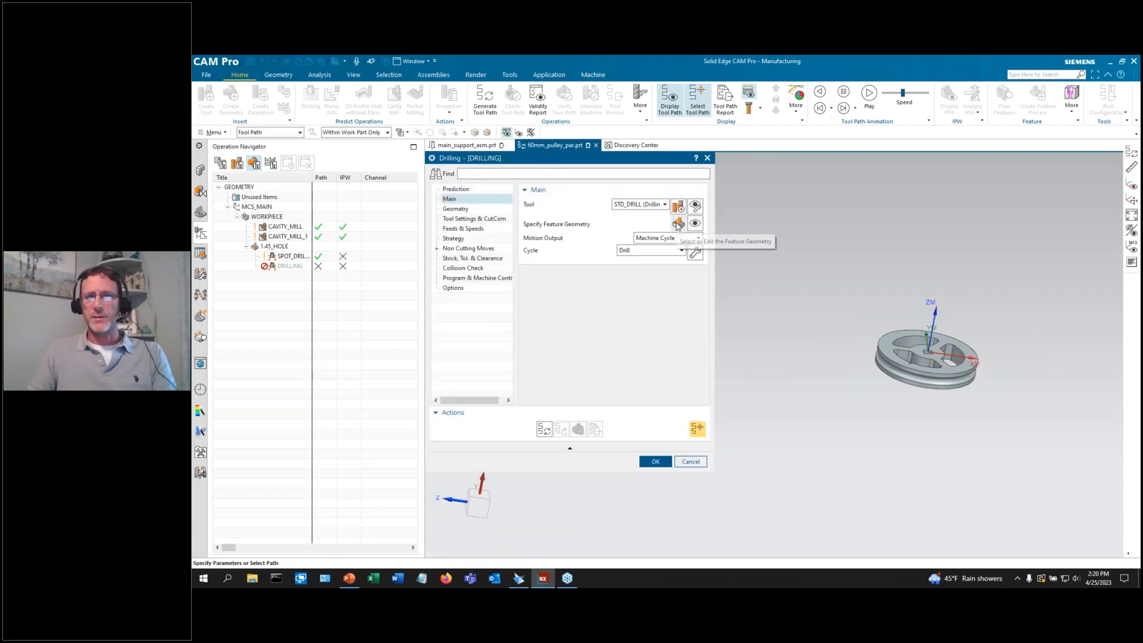
Accept the hole feature, generate the drilling tool path, and finish the DRILLING operation.
click(678, 225)
scroll(911, 370, up, 8)
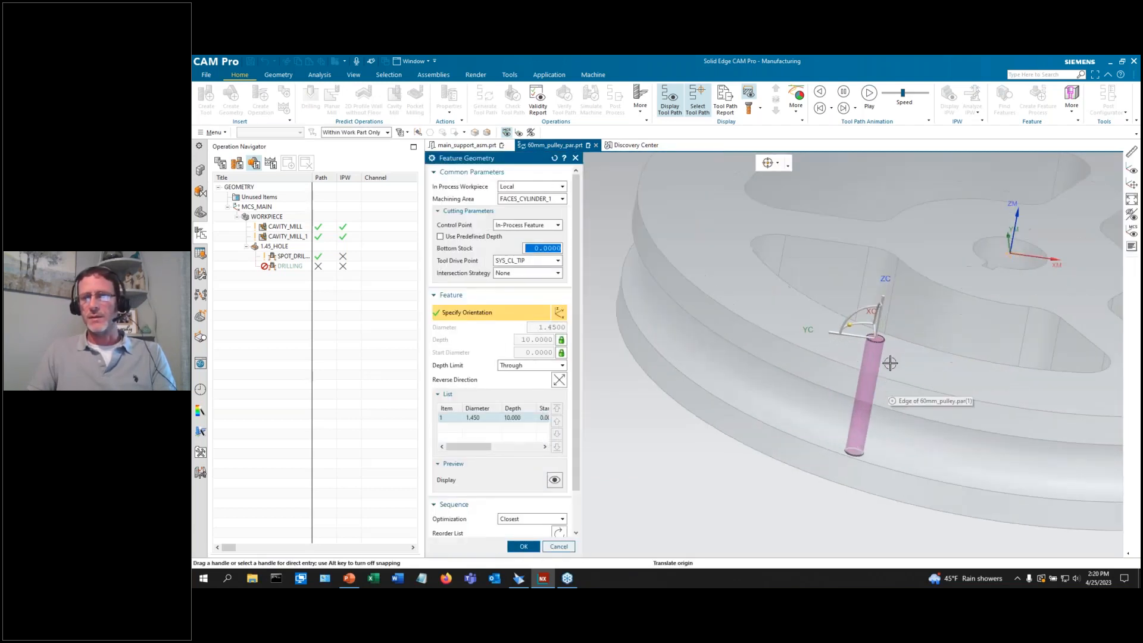
scroll(757, 347, down, 3)
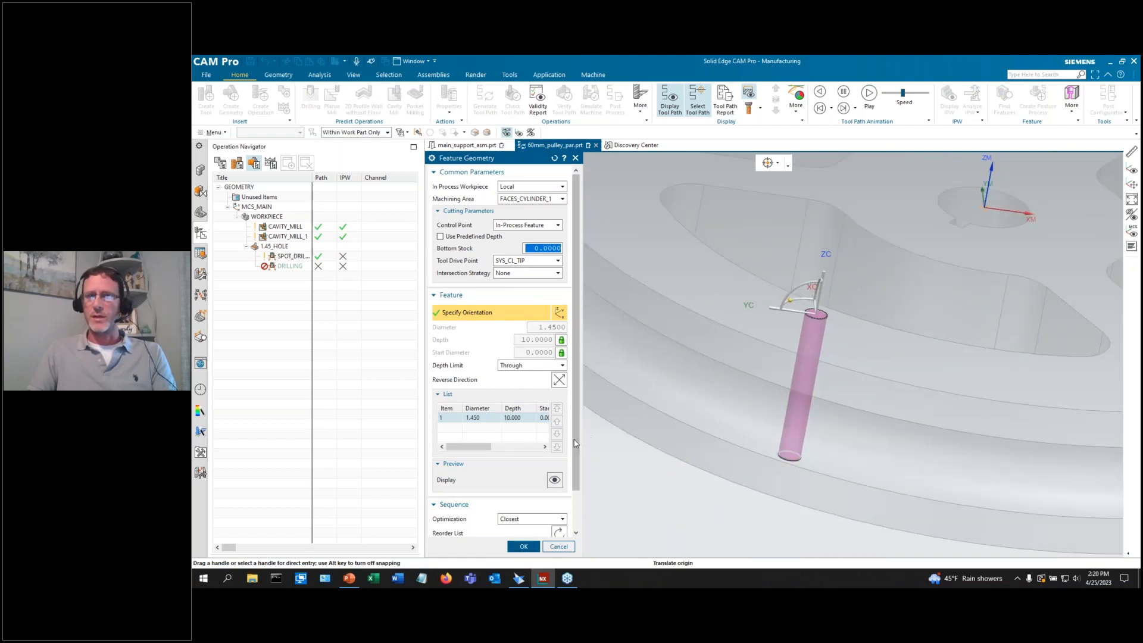
click(523, 546)
click(544, 428)
click(655, 461)
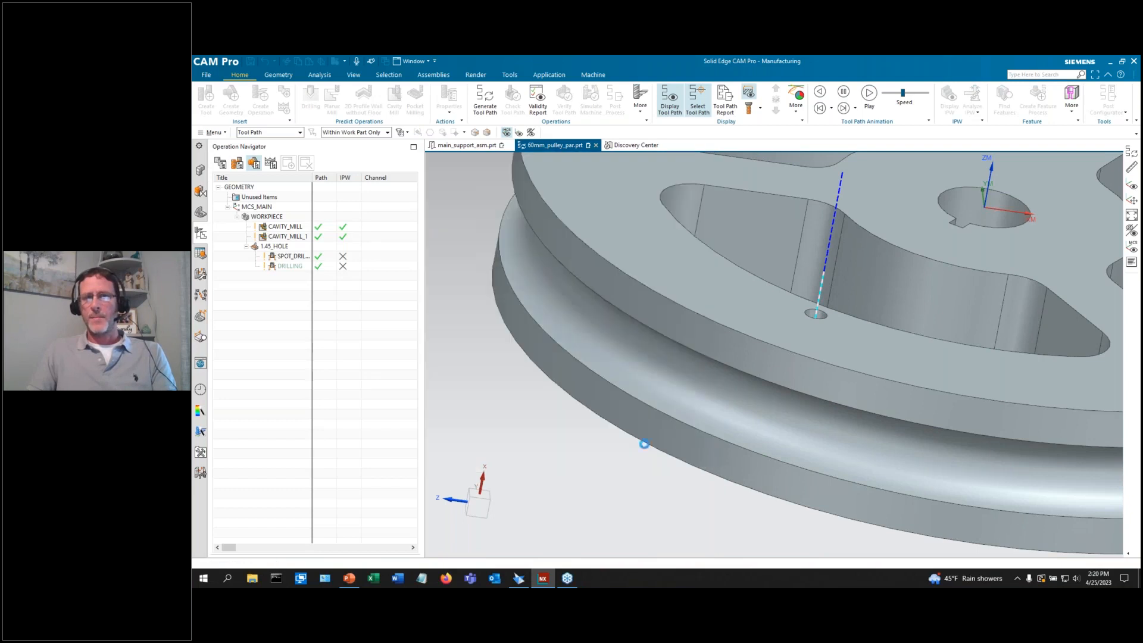
scroll(640, 344, down, 5)
scroll(640, 344, down, 1)
middle_drag(640, 344, 658, 395)
scroll(702, 437, down, 3)
scroll(716, 304, up, 2)
scroll(744, 415, up, 1)
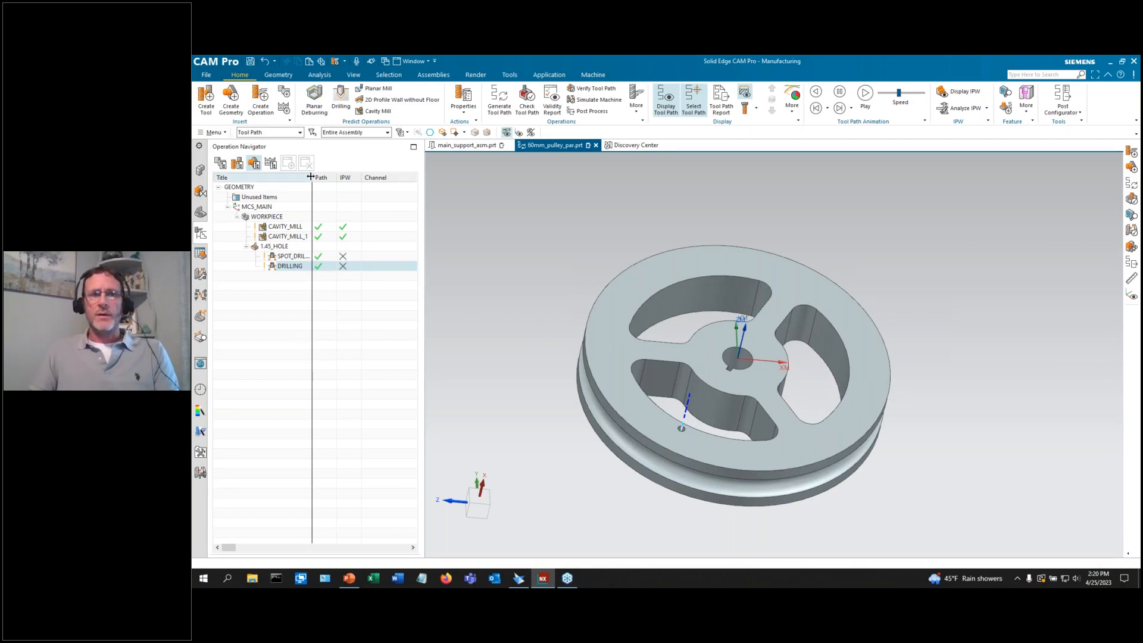
Widen the Title column and switch the Operation Navigator to Program Order View.
drag(311, 177, 328, 179)
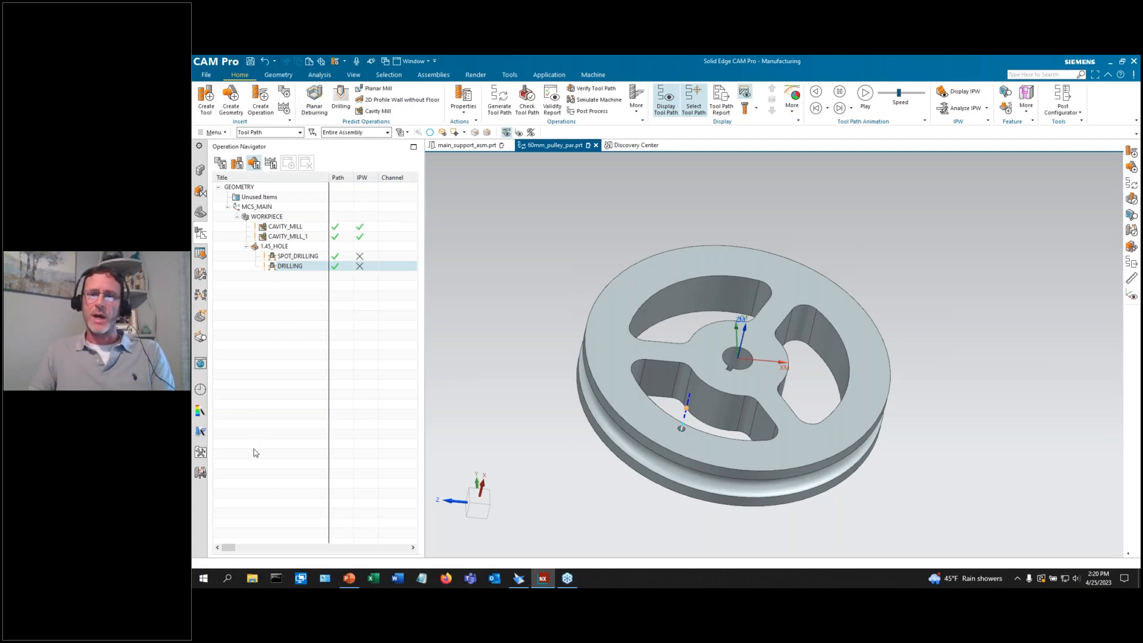
click(220, 162)
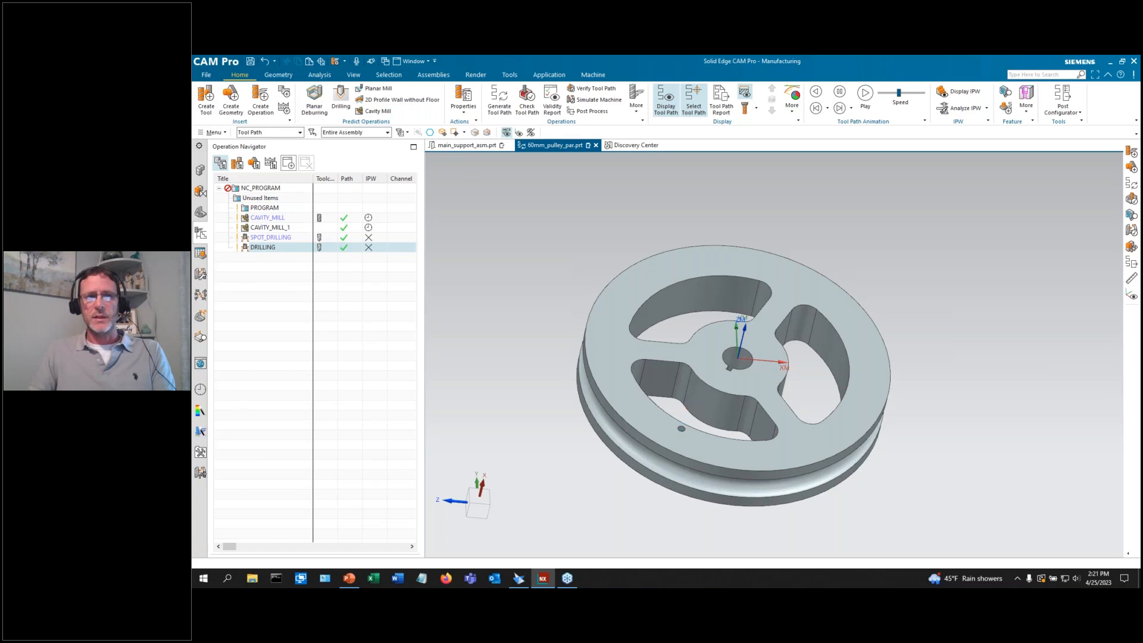
Move all four operations under PROGRAM and place DRILLING first.
ctrl+click(266, 217)
drag(266, 217, 264, 208)
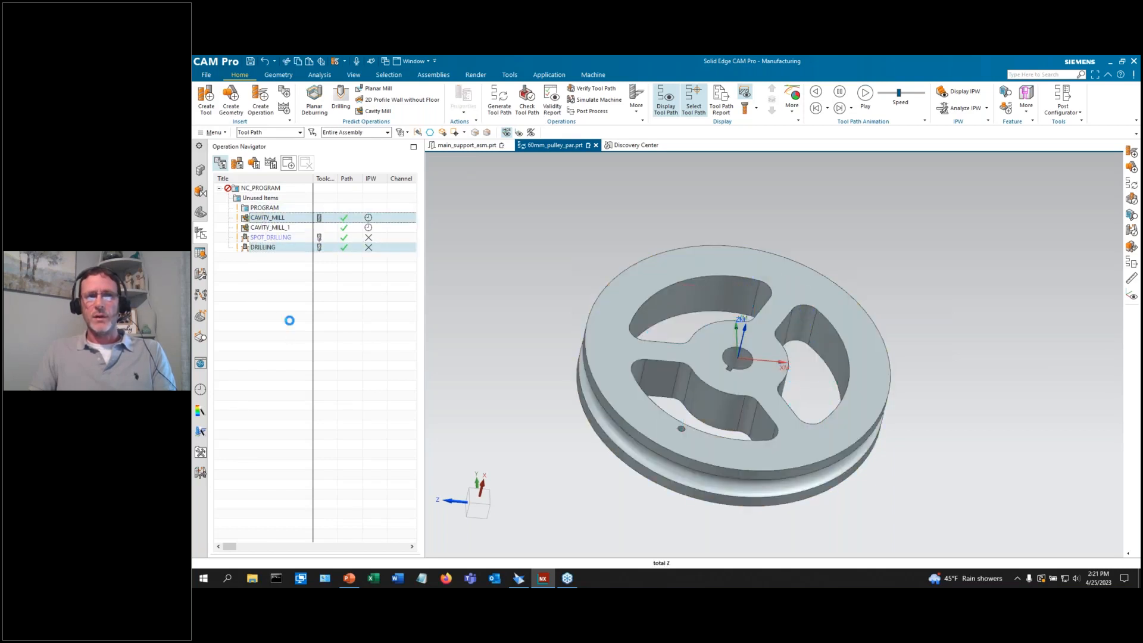
shift+click(266, 248)
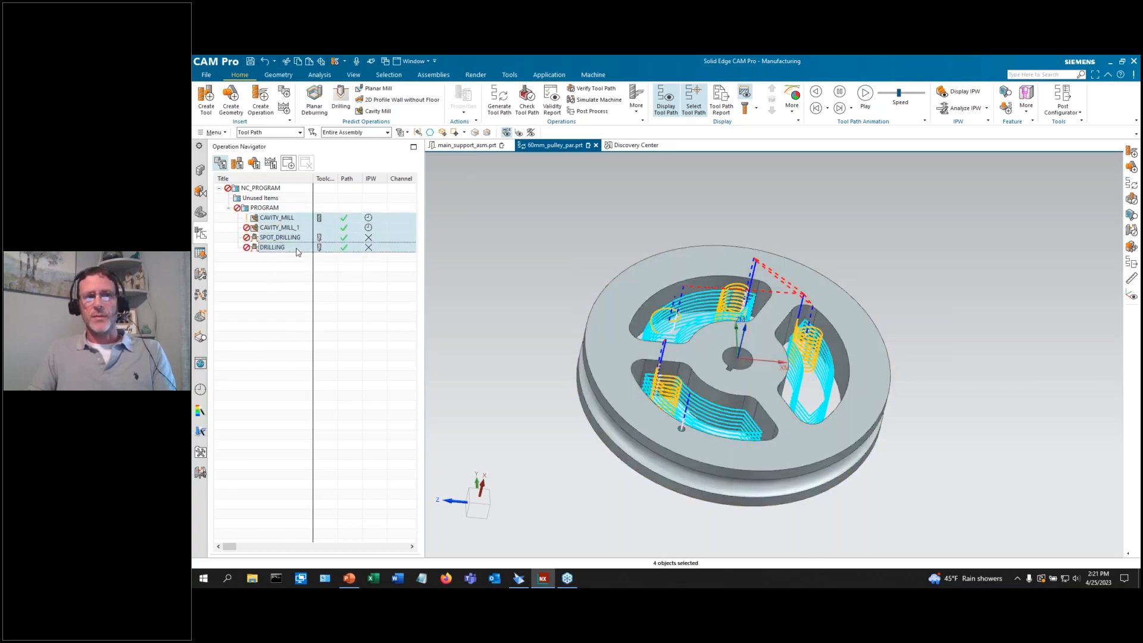
click(272, 247)
drag(272, 247, 262, 209)
Regenerate tool paths for all four operations, accept them, and dismiss the warnings window.
click(500, 101)
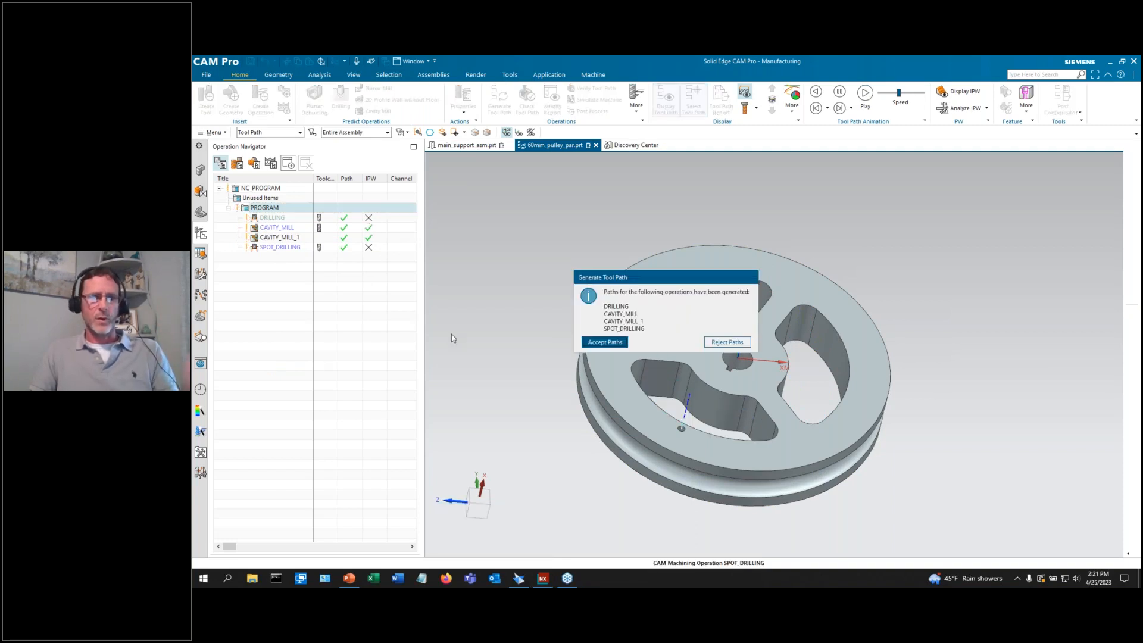
key(Return)
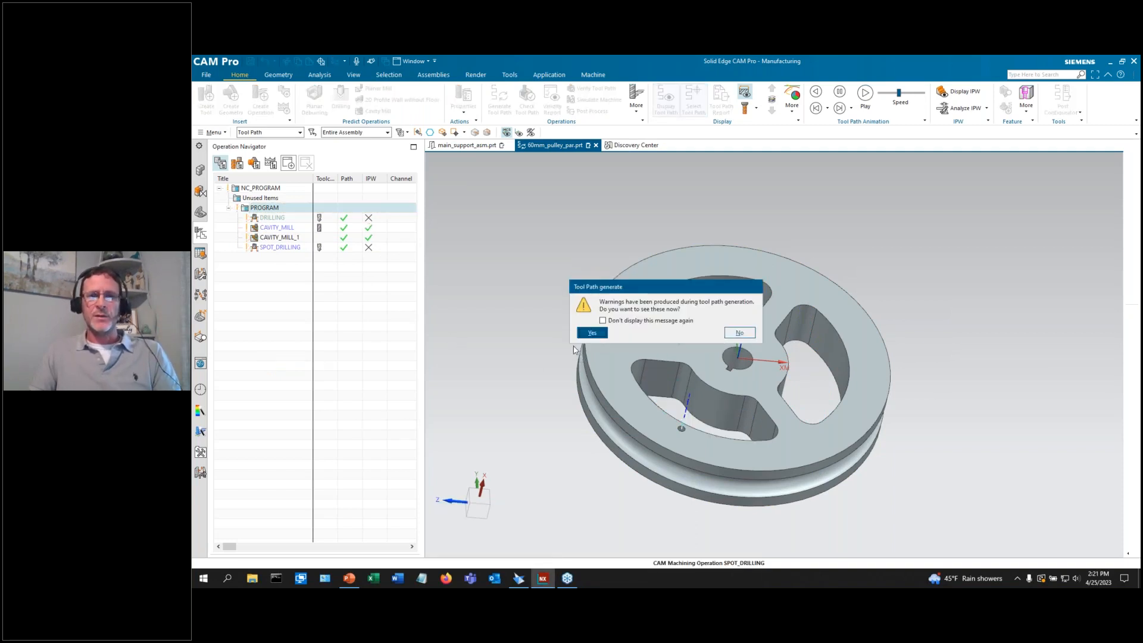
key(Return)
drag(1032, 150, 935, 162)
click(1037, 159)
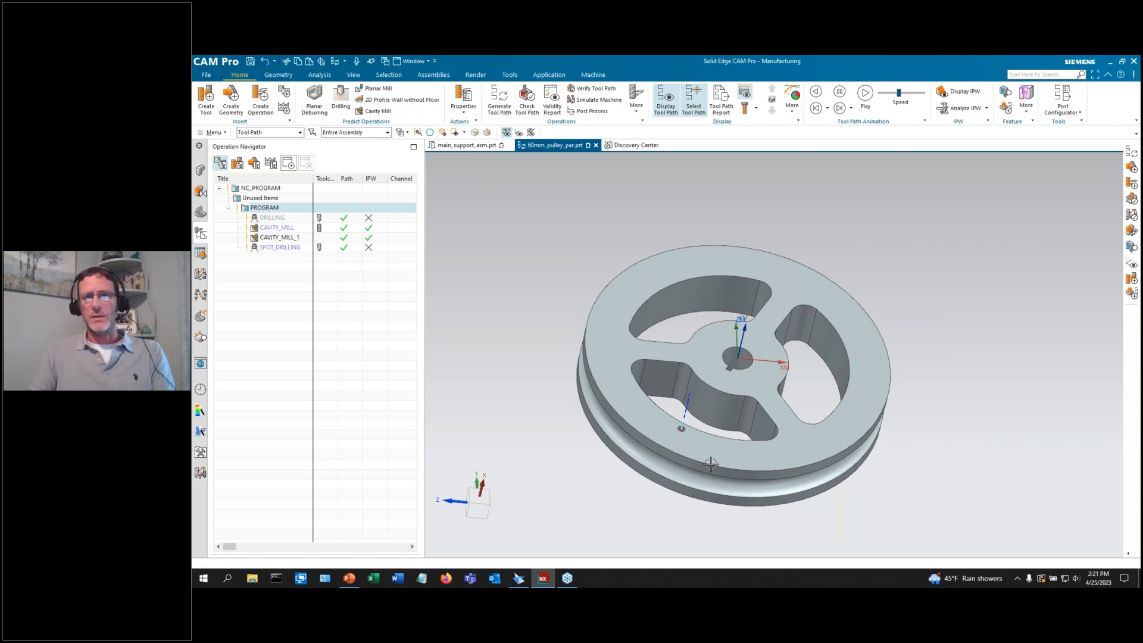
Verify the DRILLING tool path in 3D Dynamic playback.
scroll(711, 465, up, 1)
scroll(516, 351, down, 1)
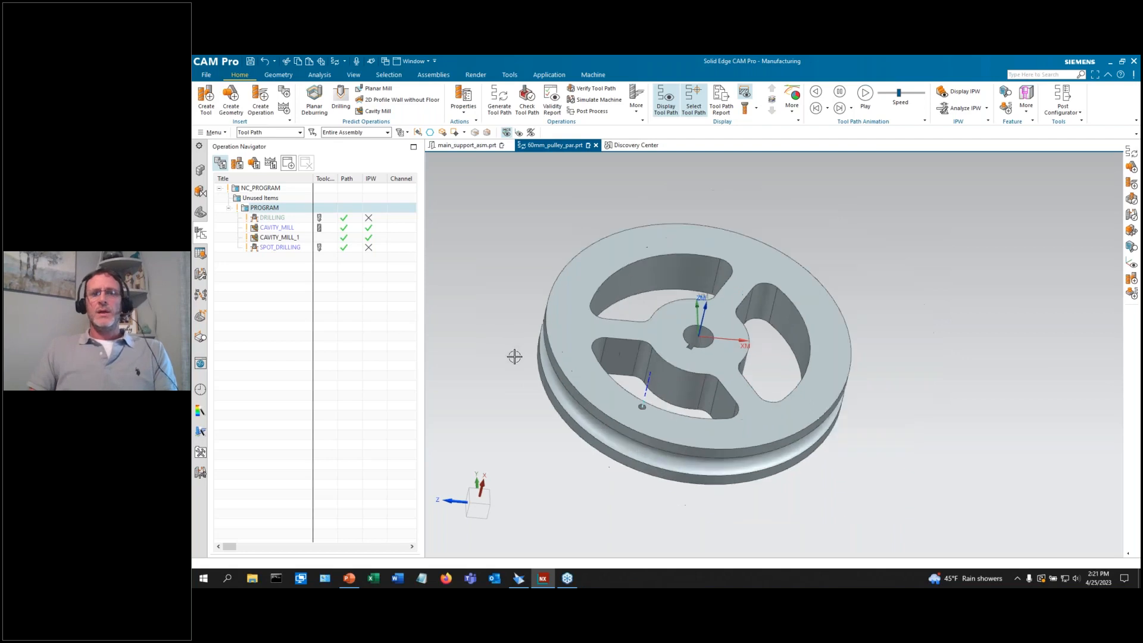
click(592, 88)
click(471, 262)
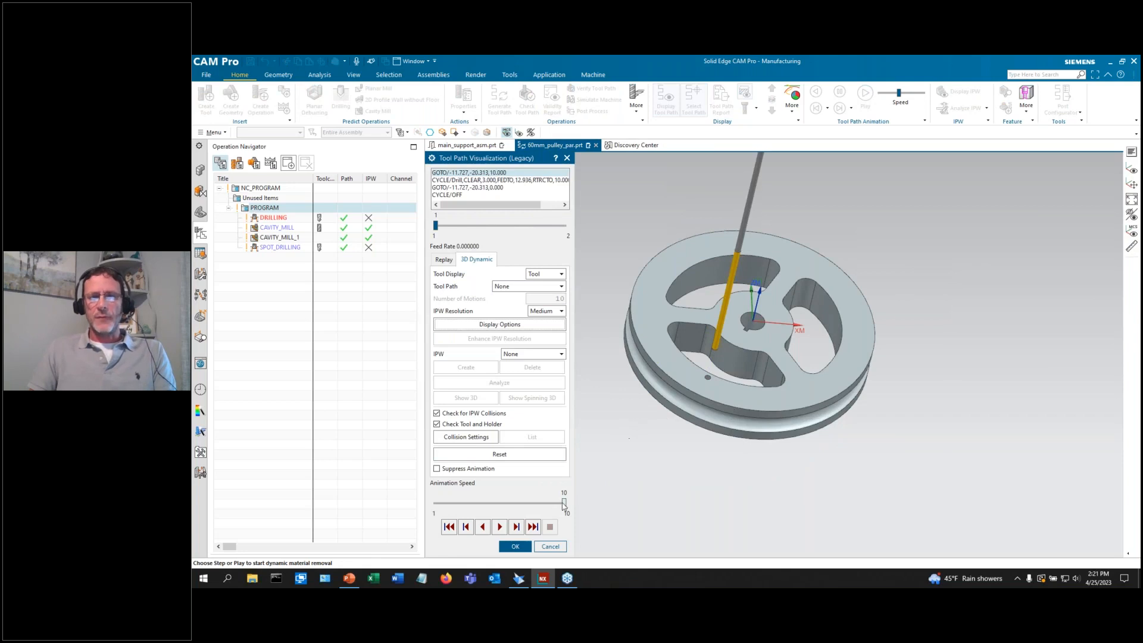
Set animation speed to 5 and play the 3D dynamic material-removal simulation of all four operations.
drag(564, 503, 493, 504)
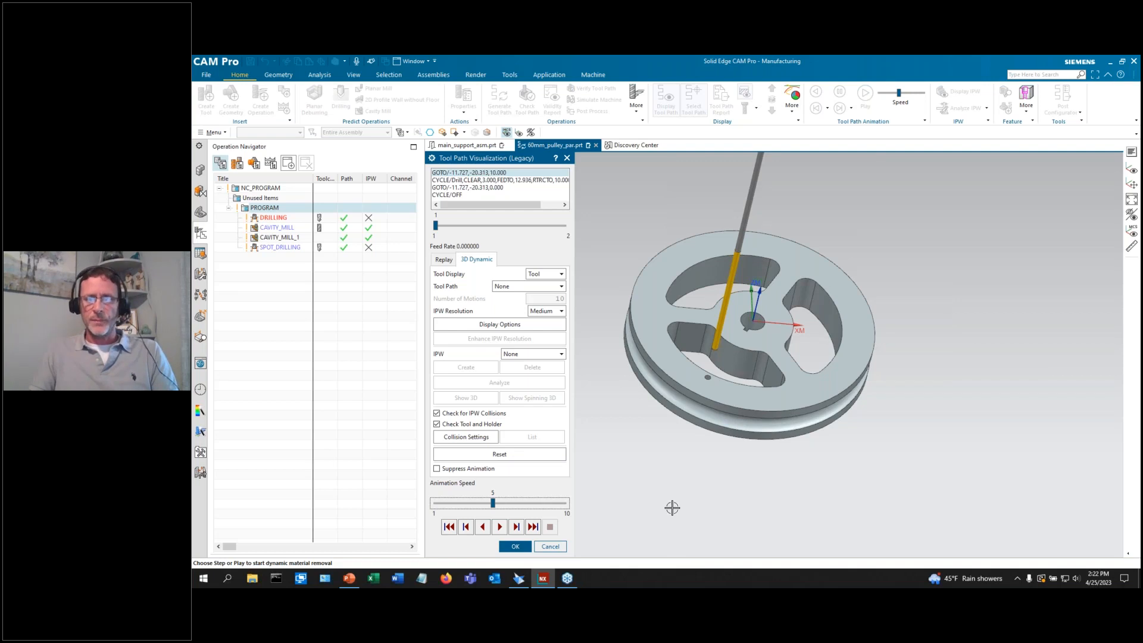
scroll(673, 503, down, 2)
scroll(686, 465, up, 1)
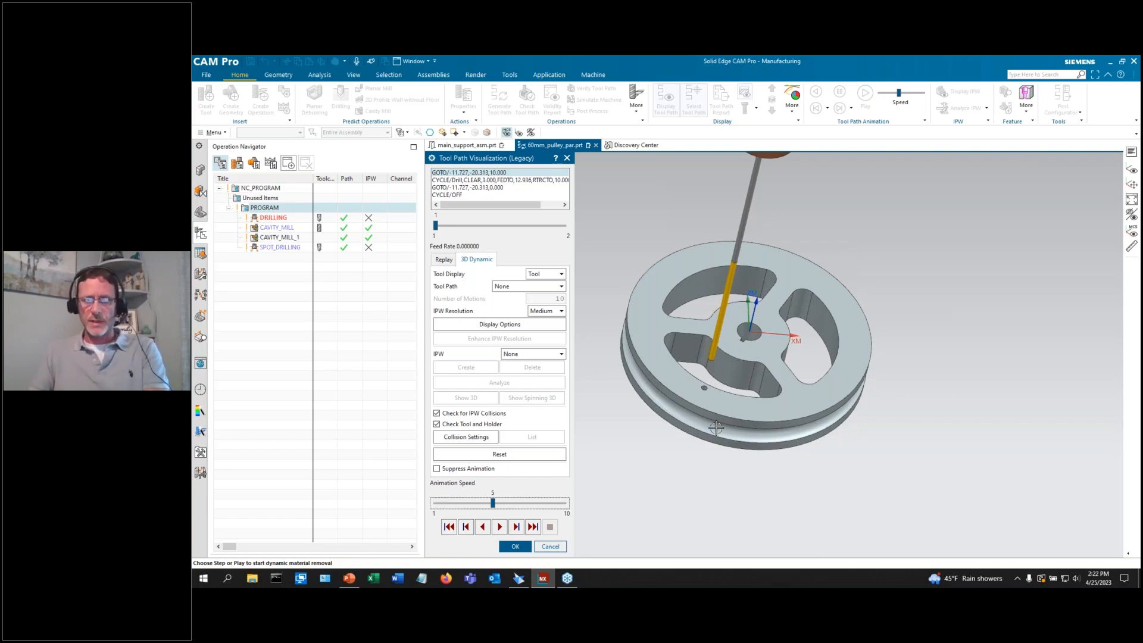
click(500, 527)
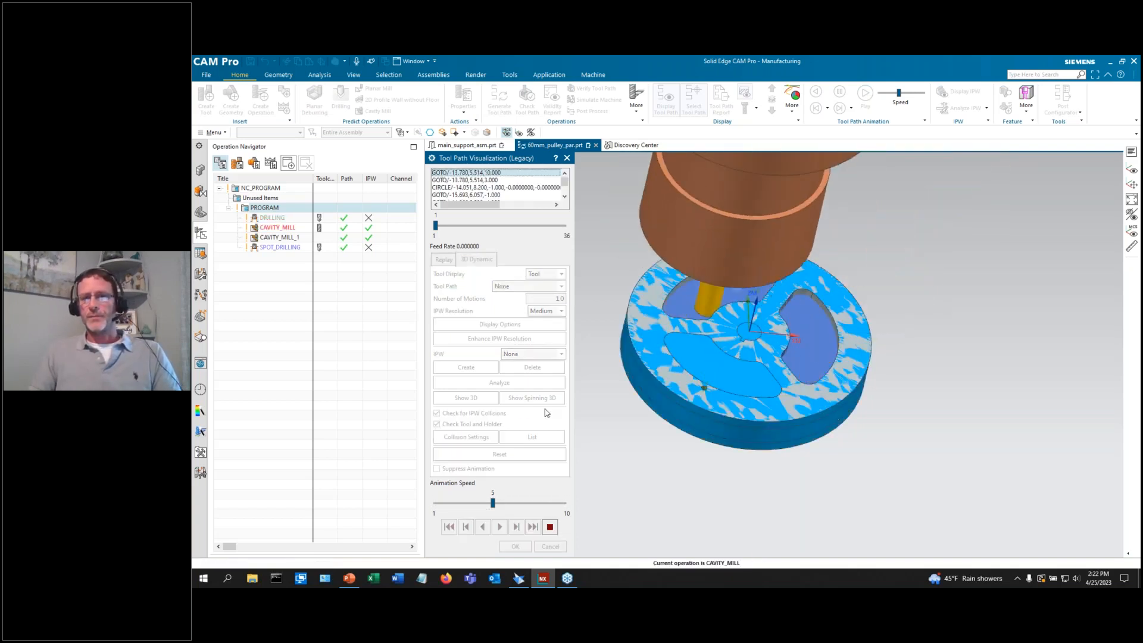
middle_drag(645, 483, 639, 458)
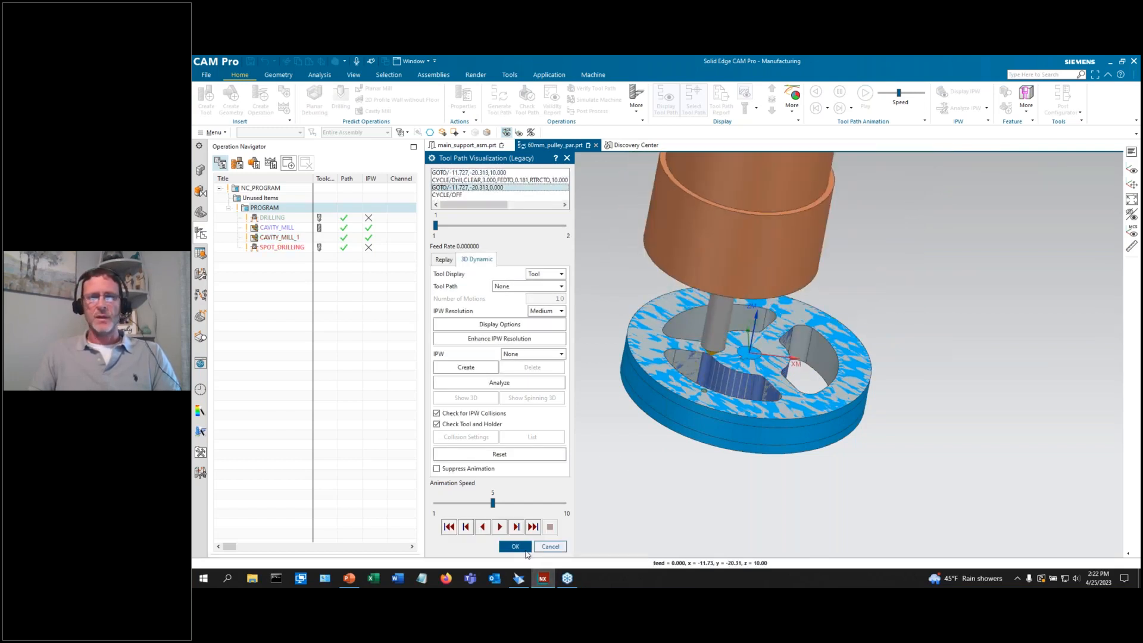
Measure remaining stock thickness at points on the pulley centre and inner wall.
click(521, 547)
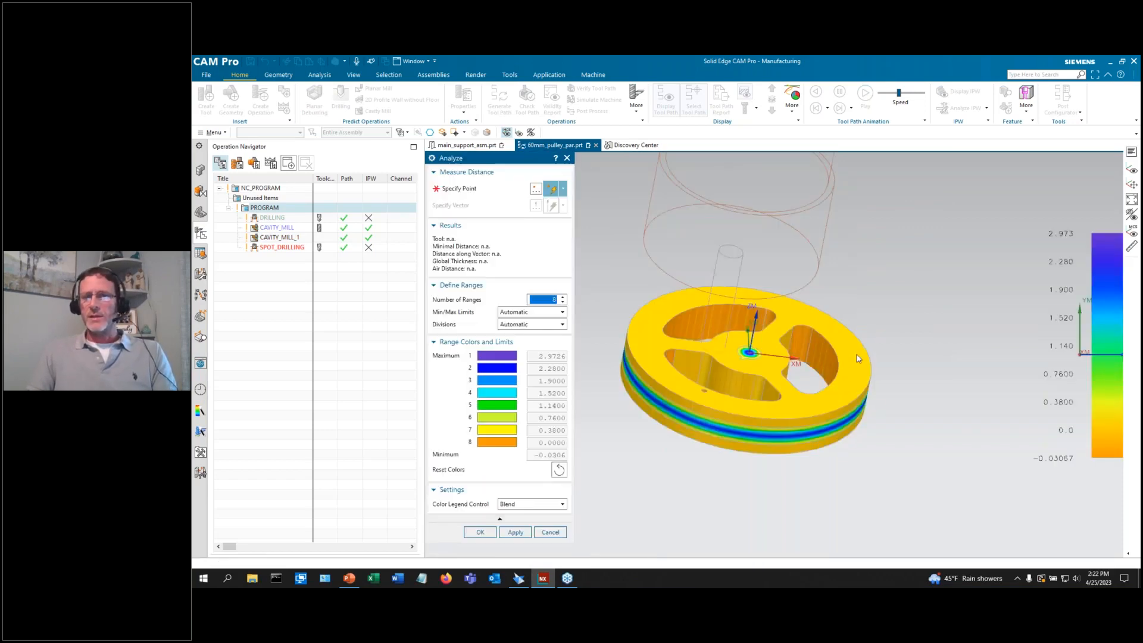
click(854, 365)
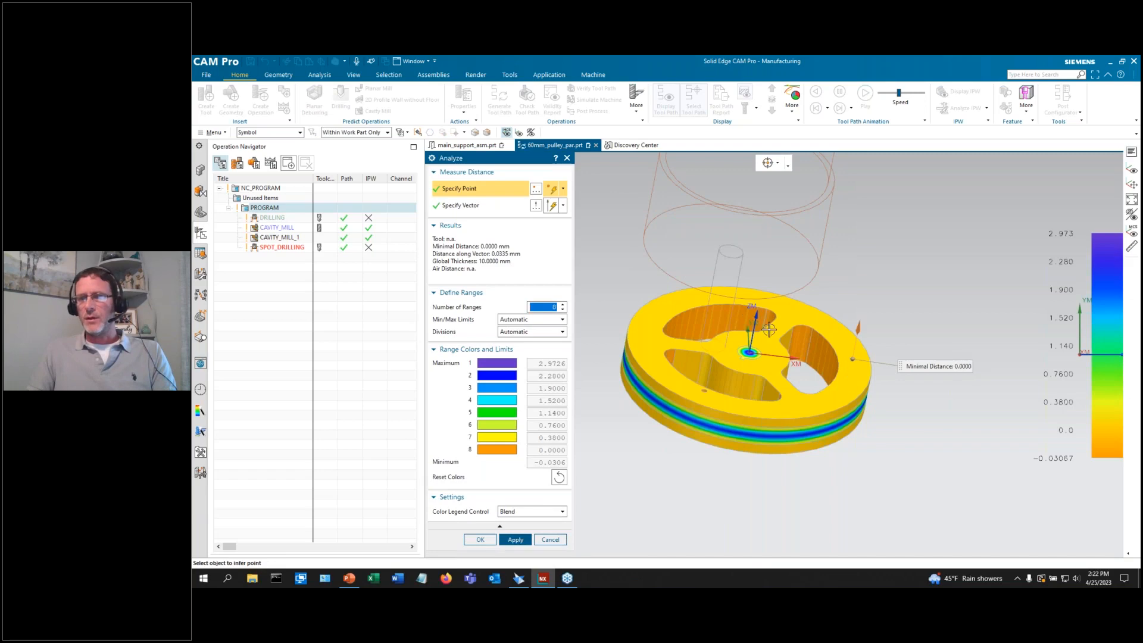
scroll(751, 356, up, 4)
click(748, 355)
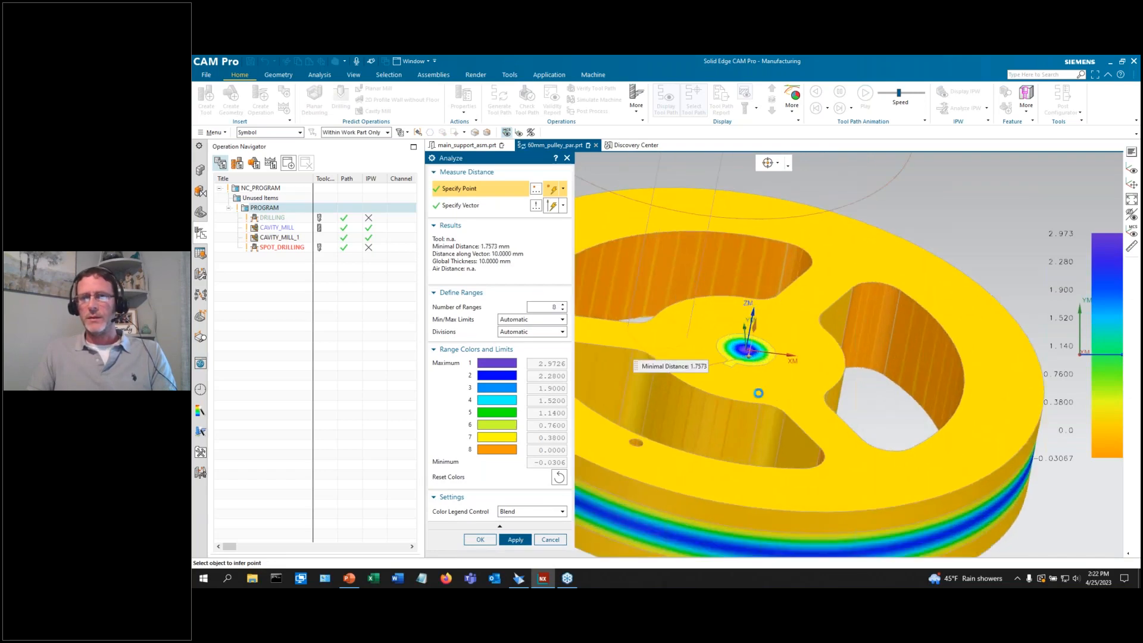
click(743, 424)
scroll(912, 408, down, 3)
scroll(955, 399, up, 2)
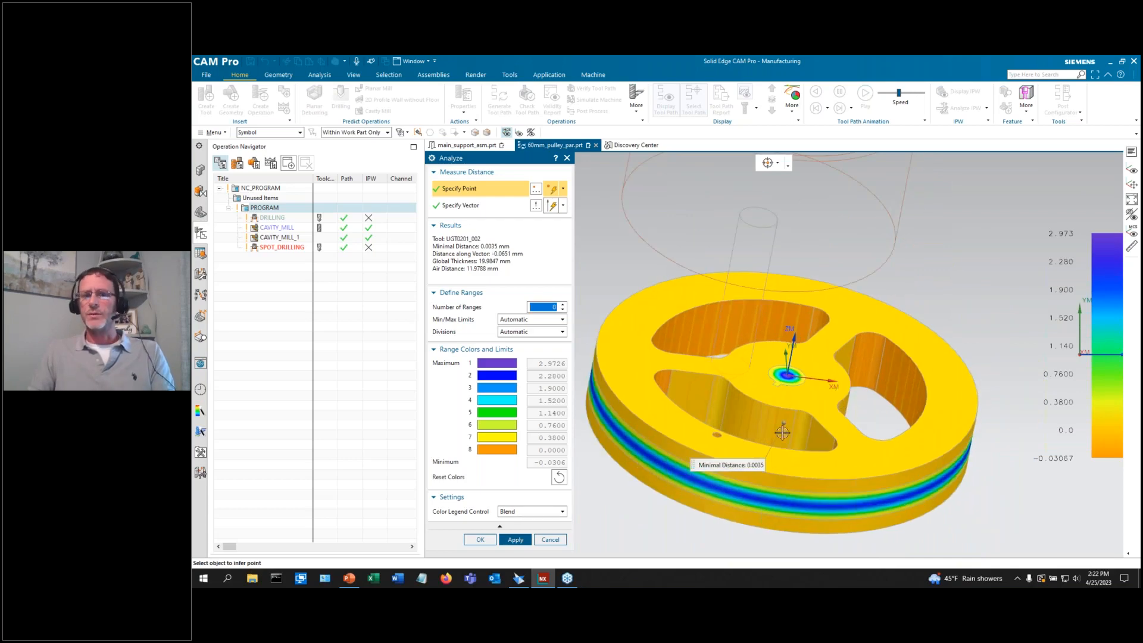
Close the analysis and playback, then load the SIM01 Mill 3ax Fanuc sample machine.
click(554, 540)
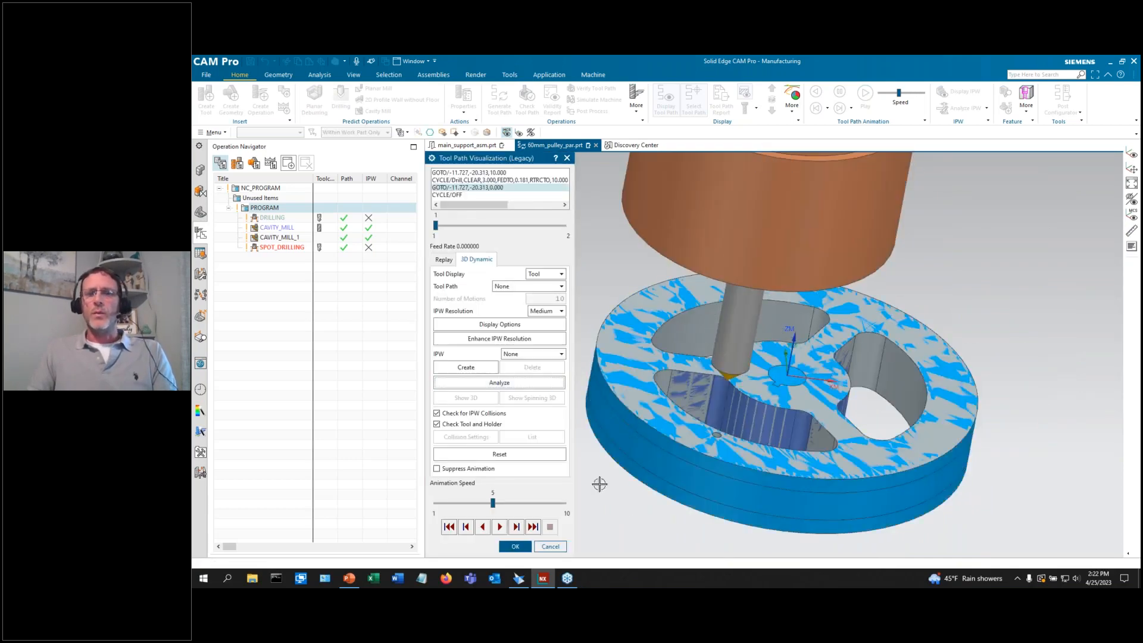
click(557, 548)
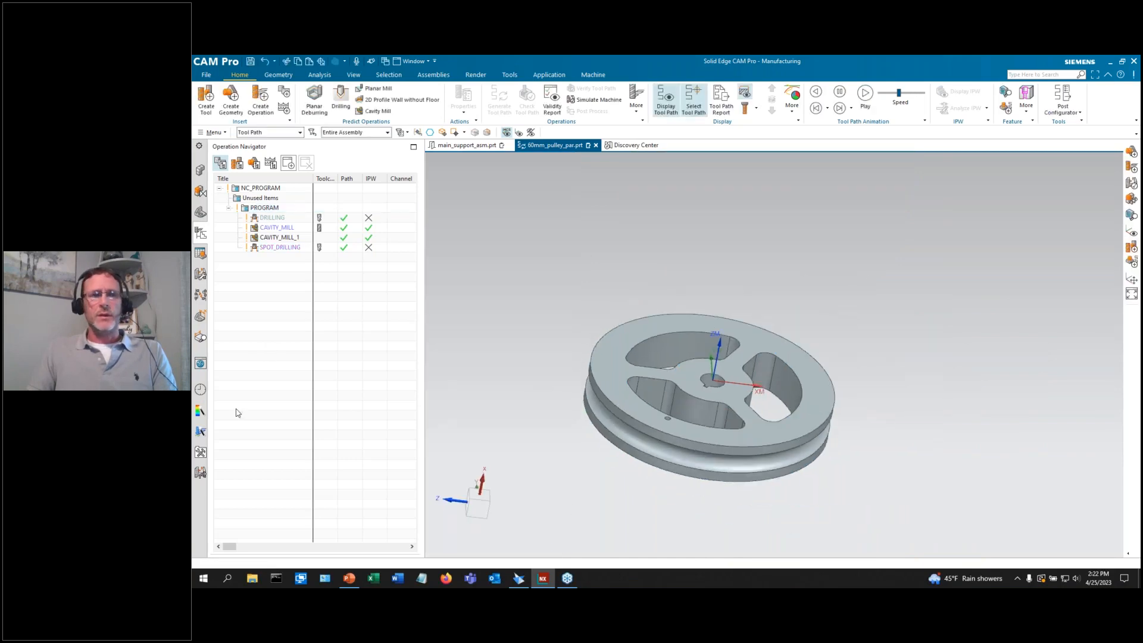
click(200, 473)
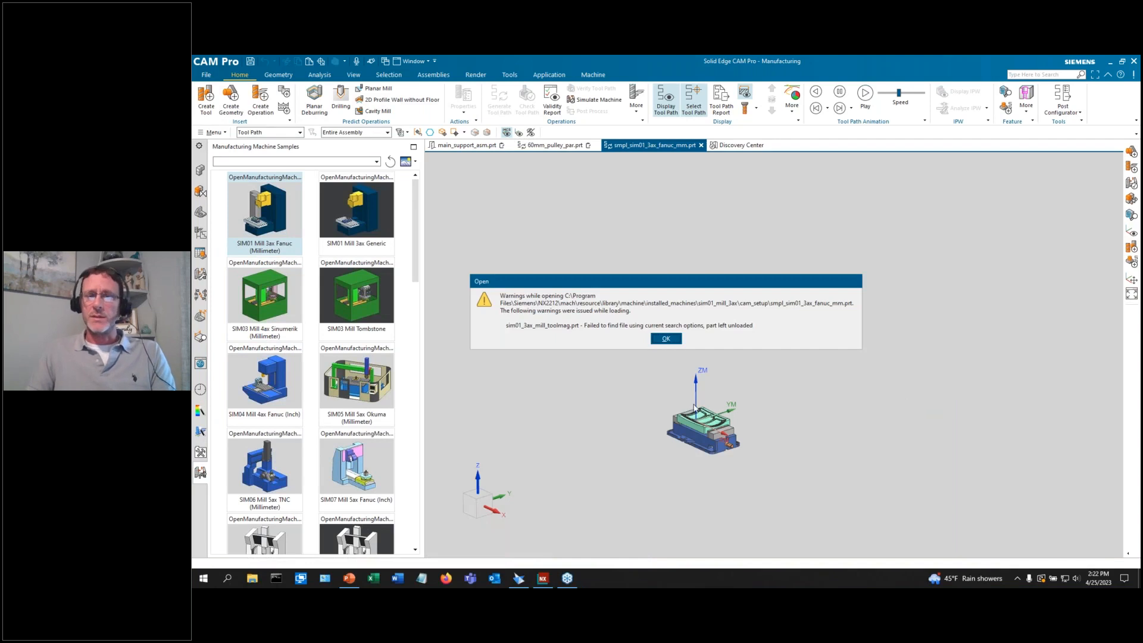
Accept the Open warning, zoom into the SIM01 machine table, and list its cavity operations.
click(665, 338)
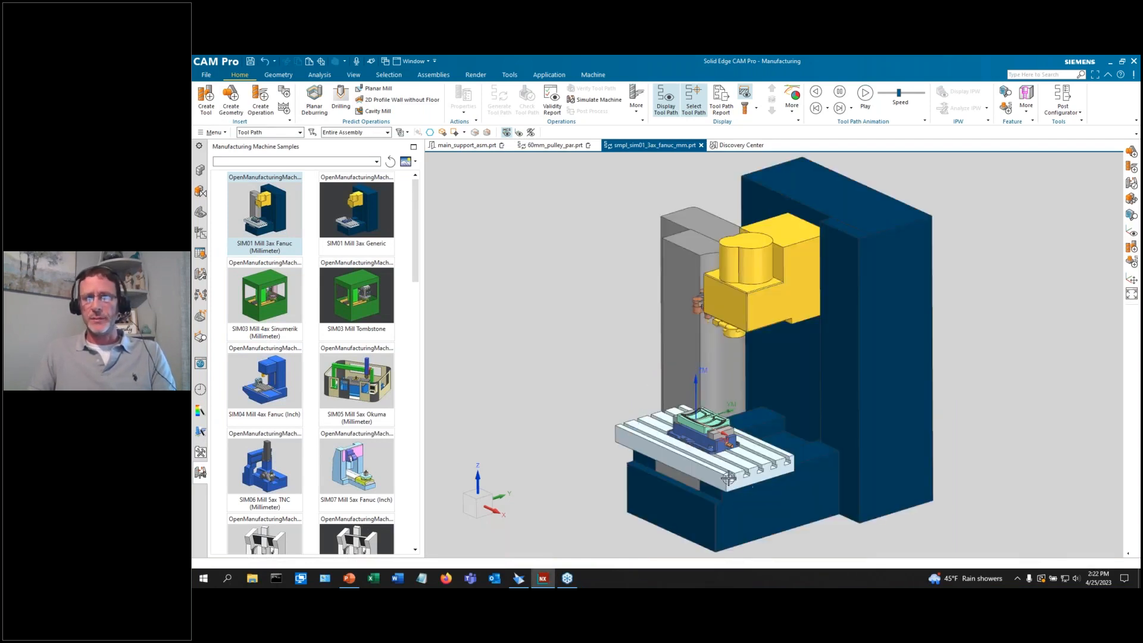
scroll(688, 458, up, 3)
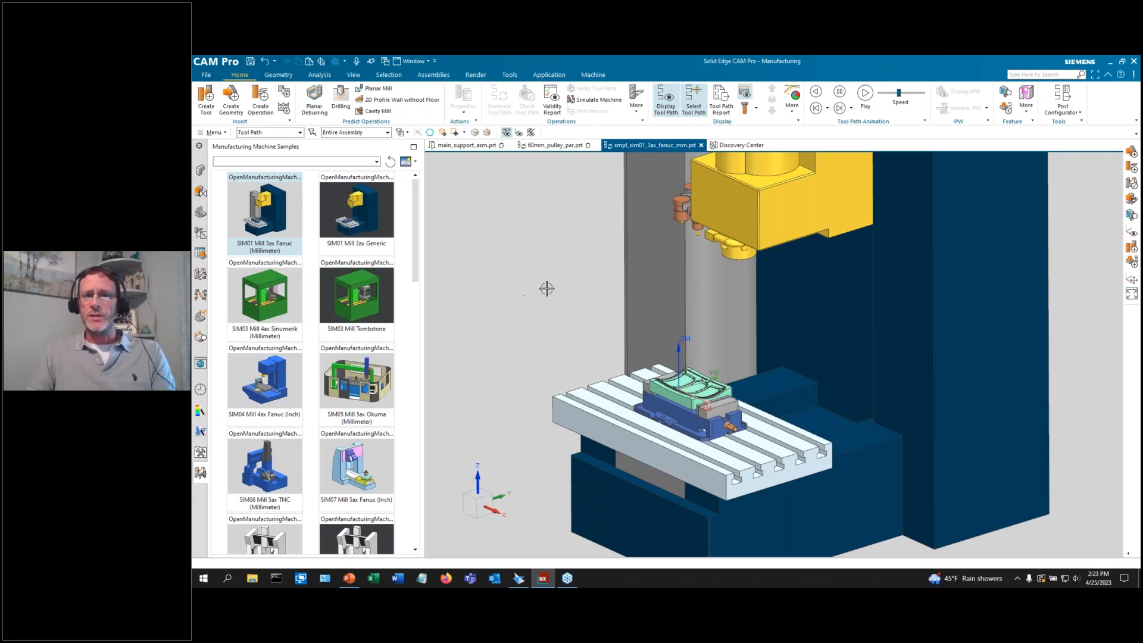
scroll(750, 399, up, 1)
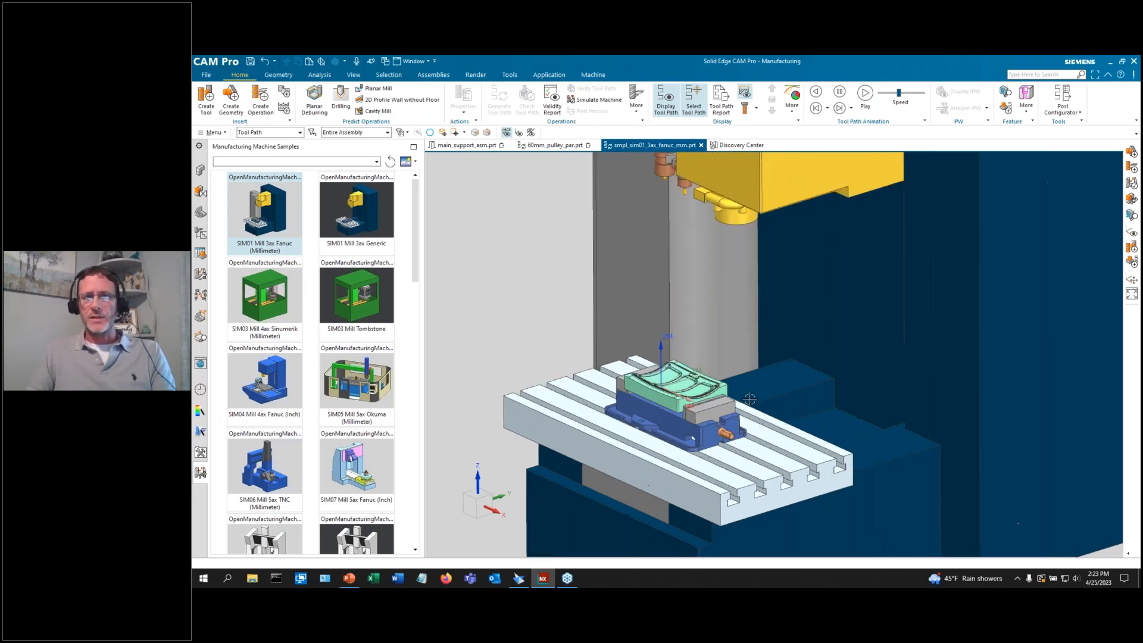
scroll(749, 399, up, 1)
click(200, 233)
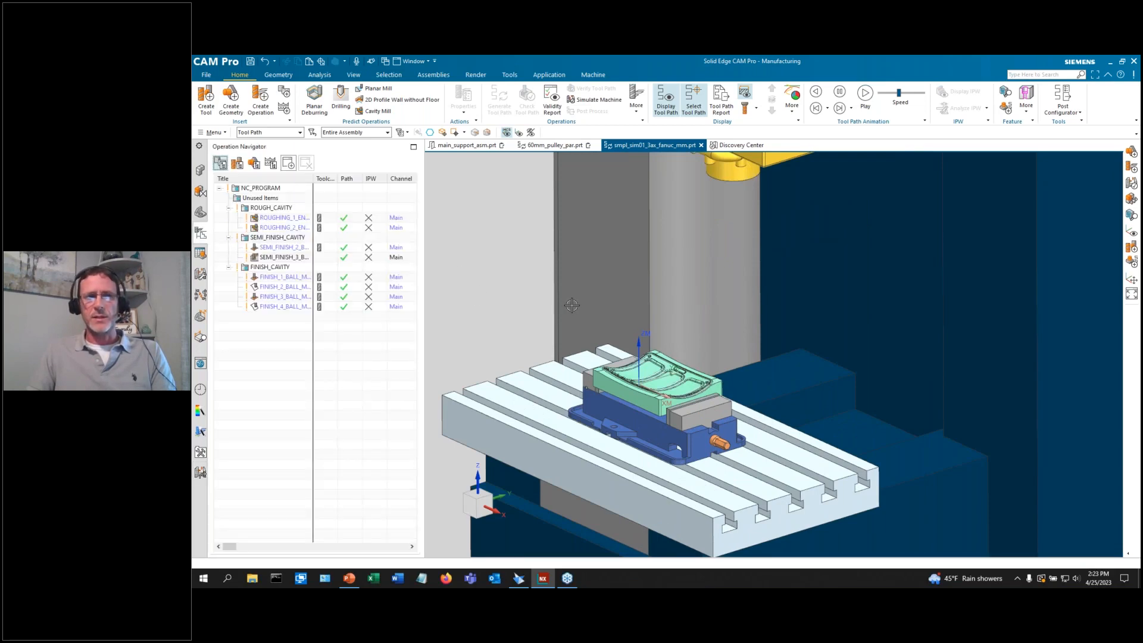
scroll(571, 304, down, 3)
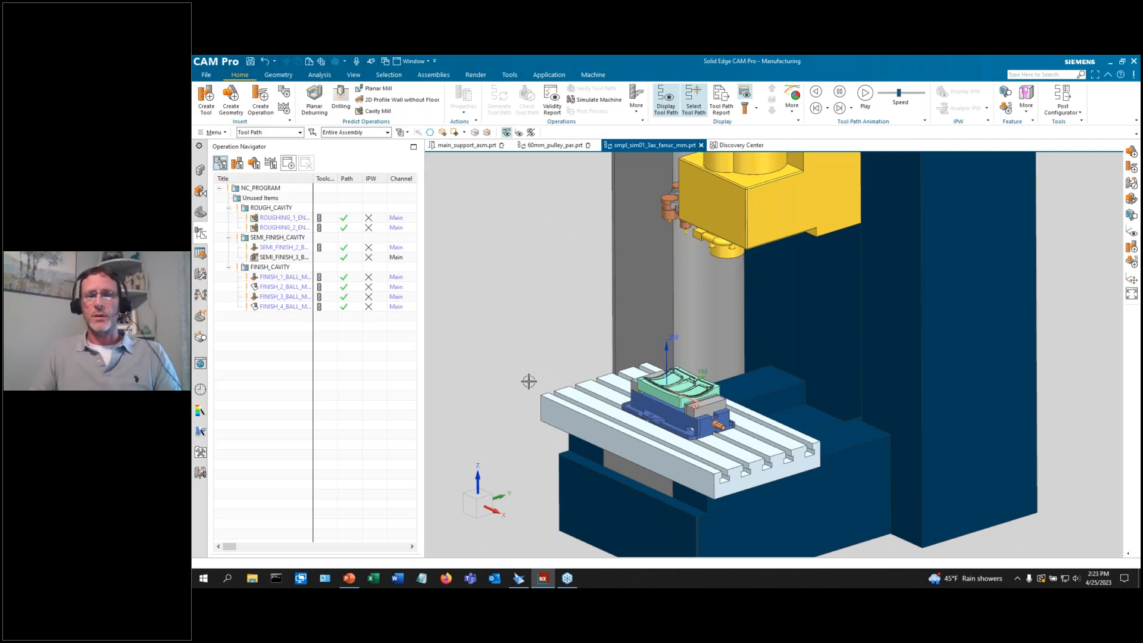
scroll(682, 403, up, 2)
scroll(681, 404, up, 2)
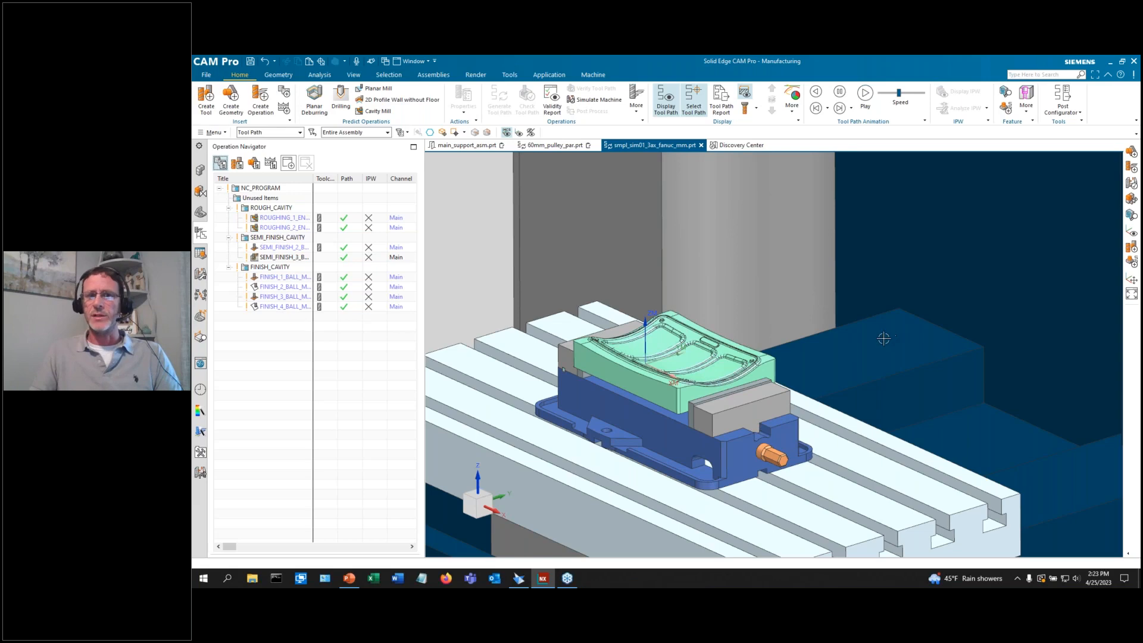
scroll(885, 334, down, 1)
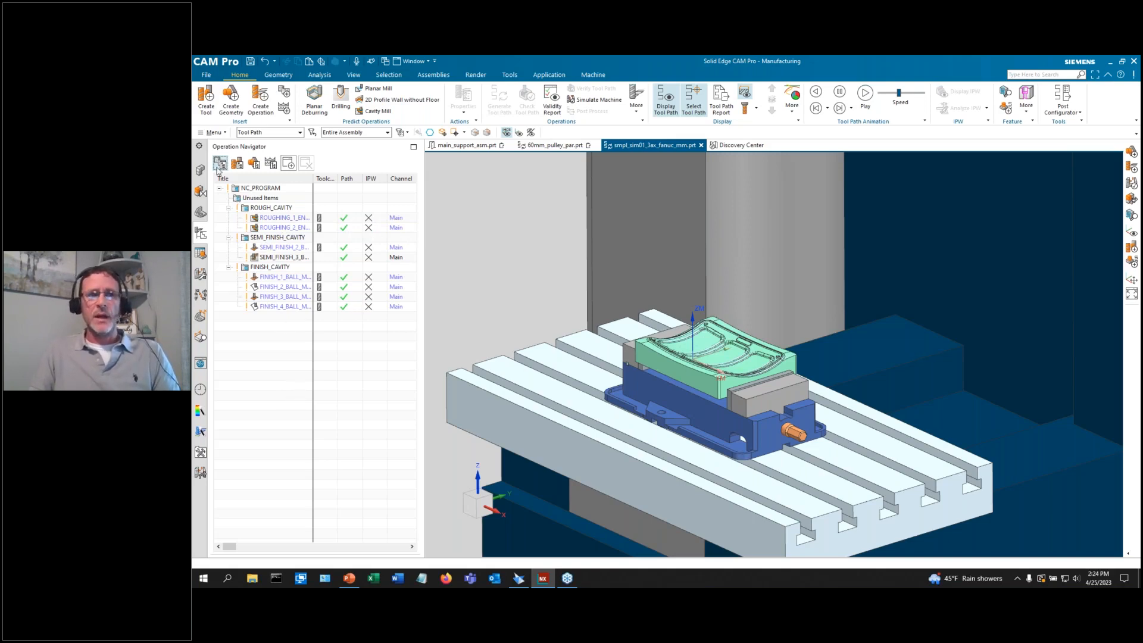
Play a Machine Code Based Simulation of NC_PROGRAM with Material Removal shown, then finish it.
click(257, 189)
click(599, 100)
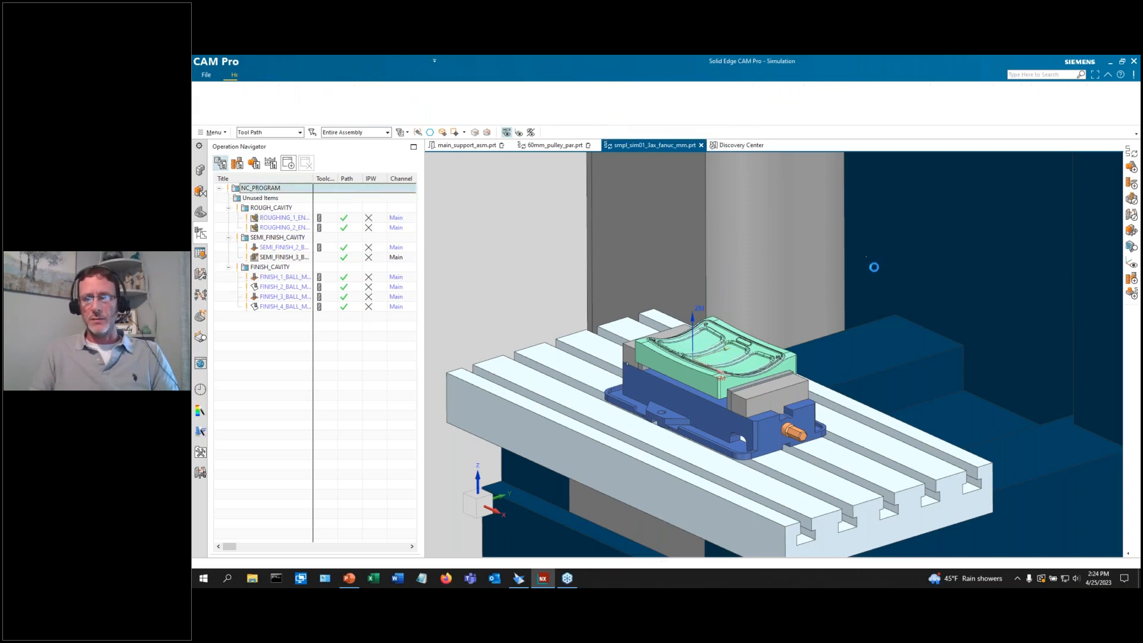
click(247, 112)
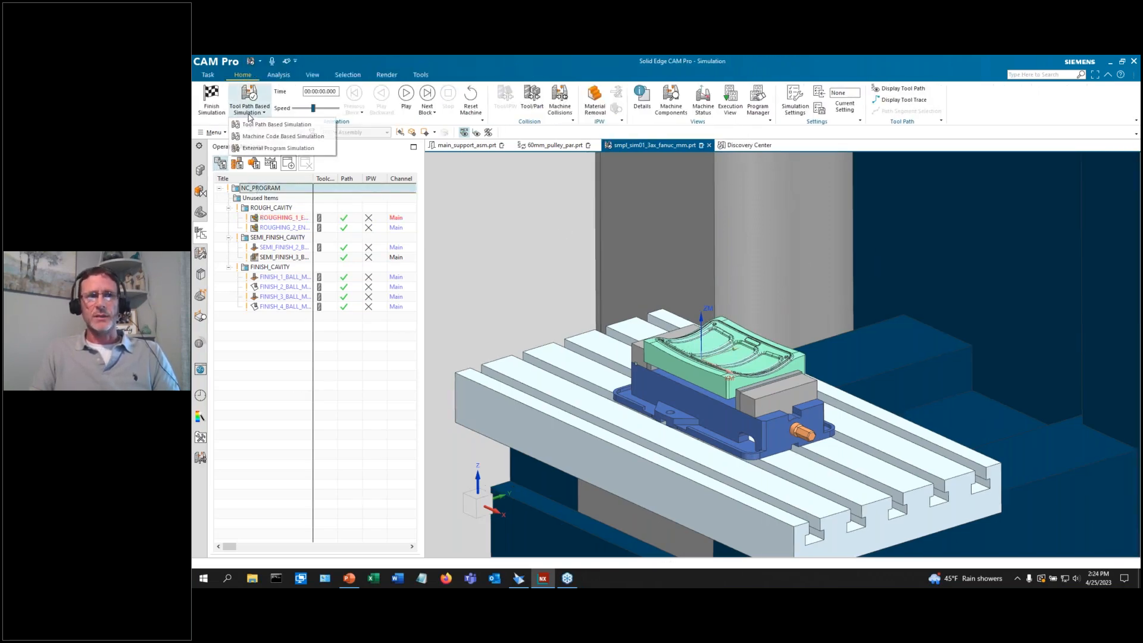
click(280, 136)
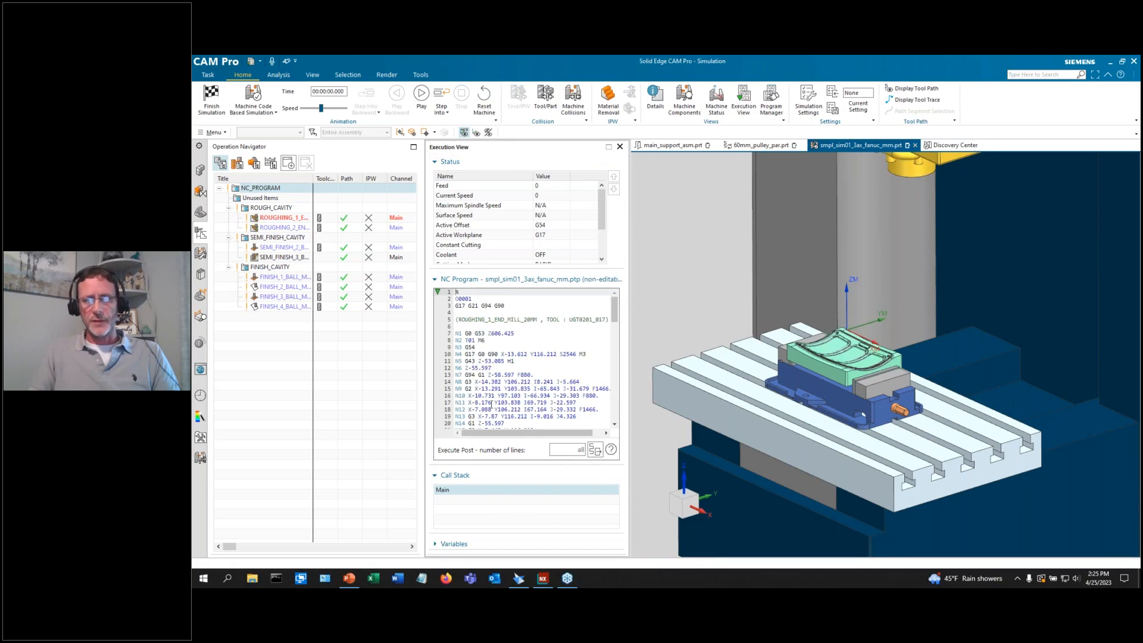
click(421, 93)
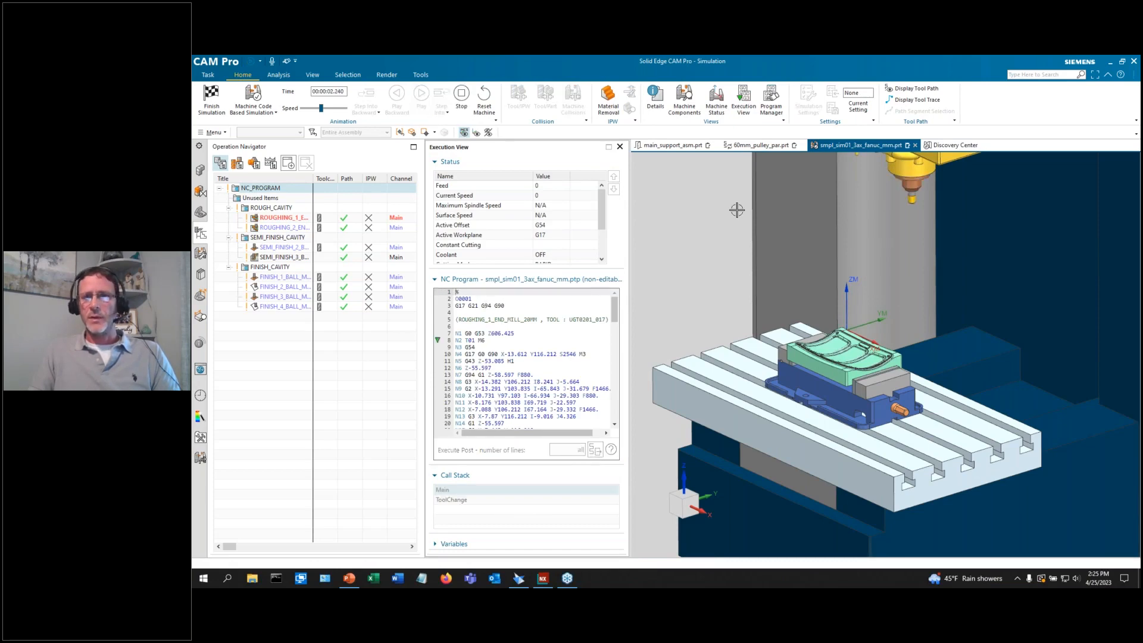
scroll(1074, 349, up, 3)
scroll(943, 351, down, 1)
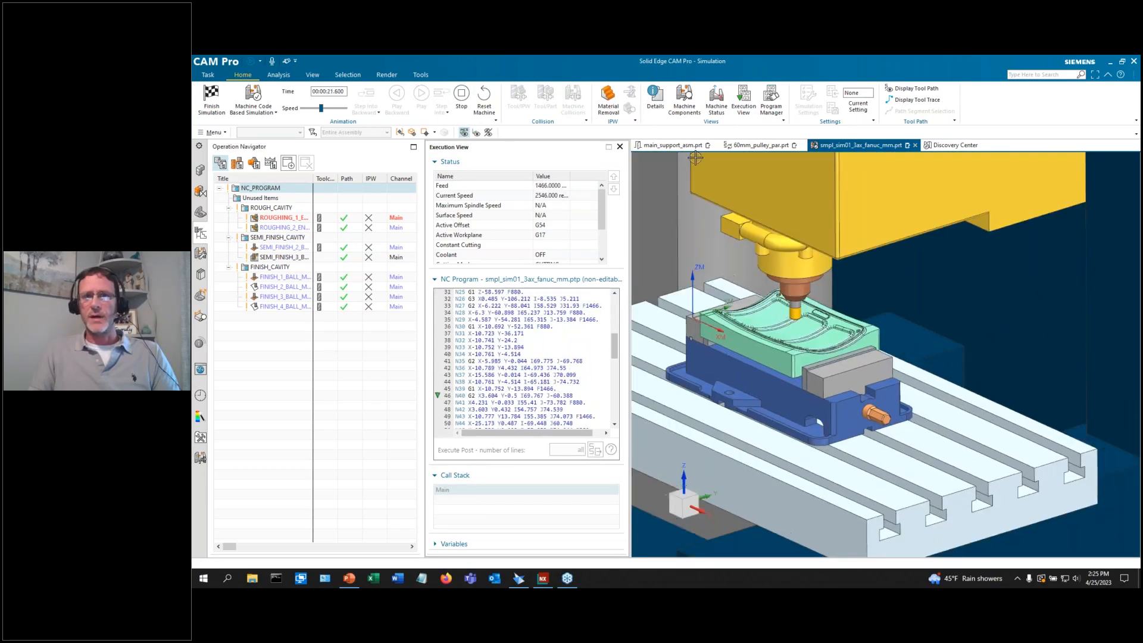
click(609, 101)
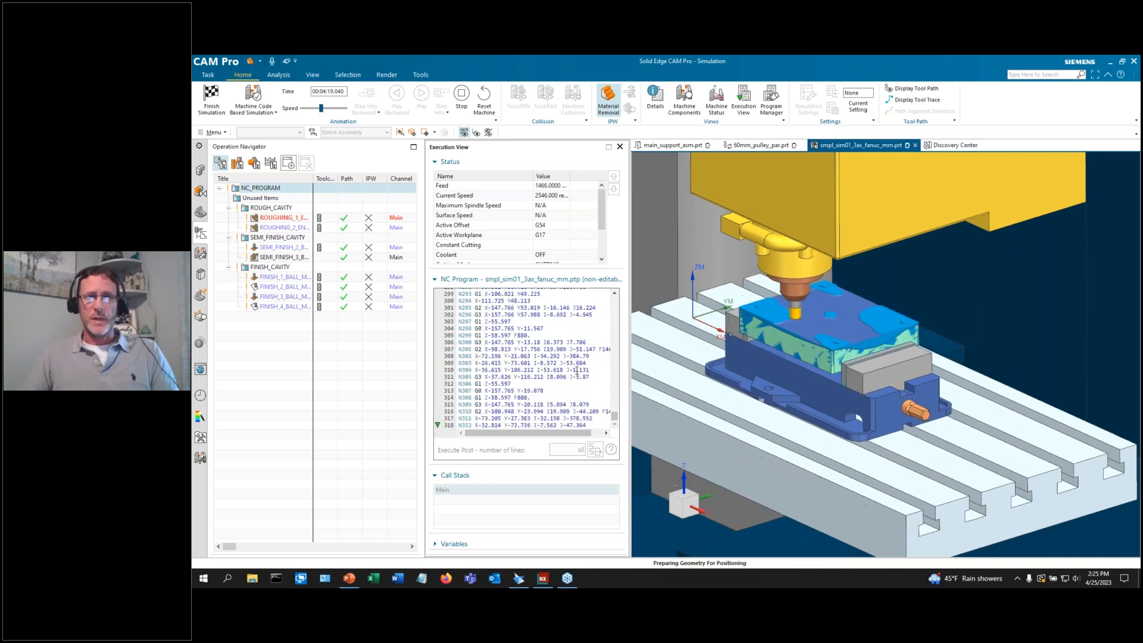
click(211, 100)
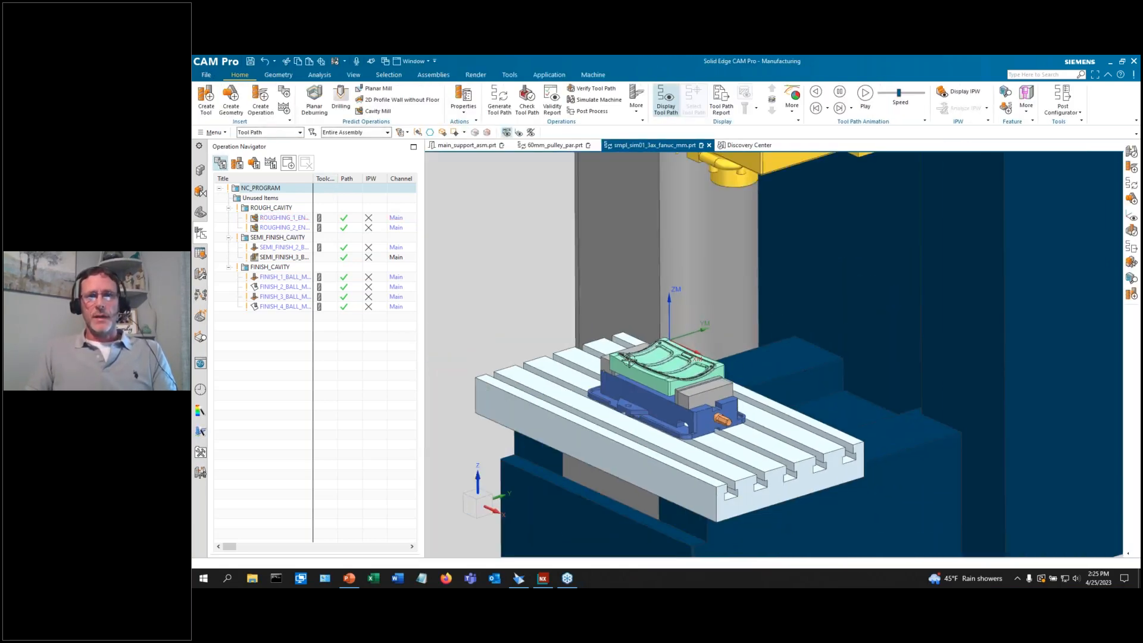
Close the SIM01 sample without saving and delete all four pulley operations.
click(708, 144)
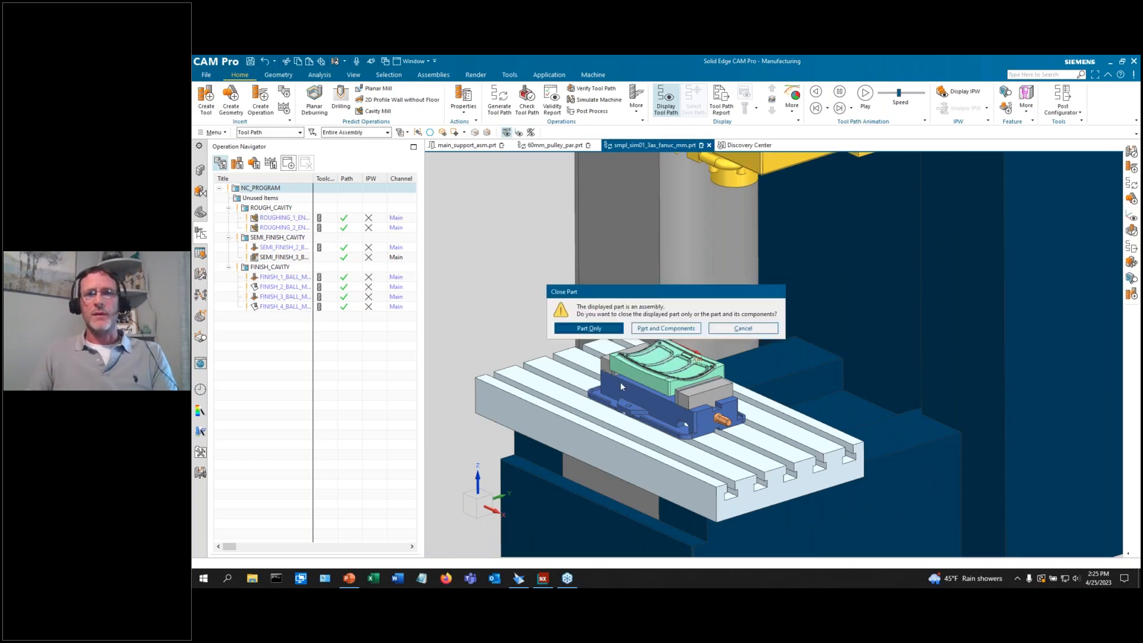
click(666, 335)
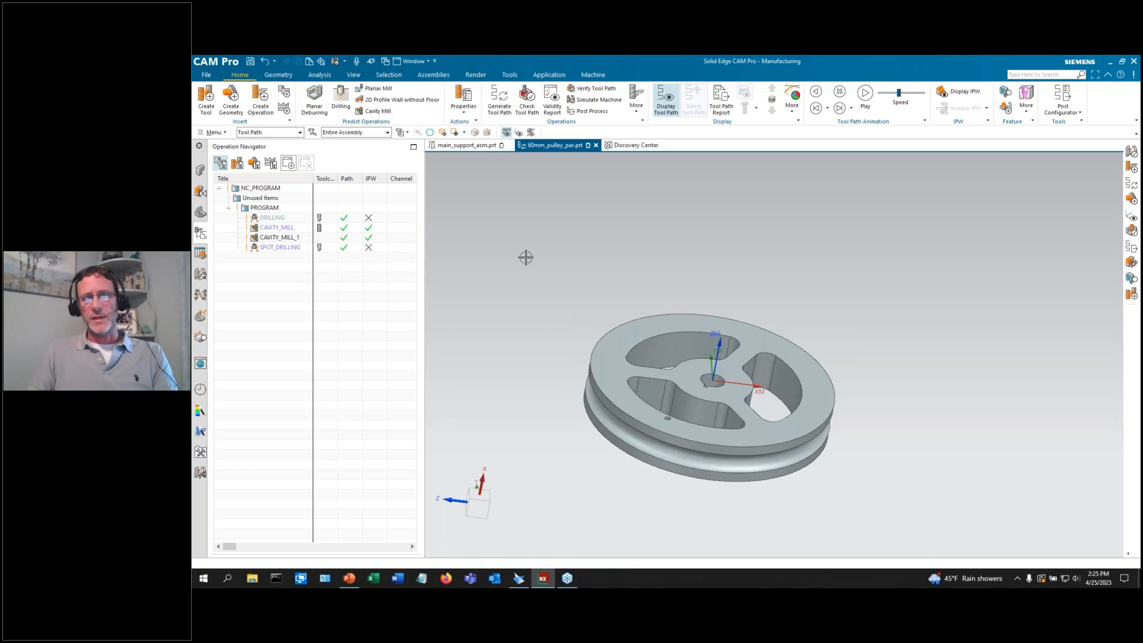
scroll(487, 242, down, 1)
click(274, 218)
click(274, 253)
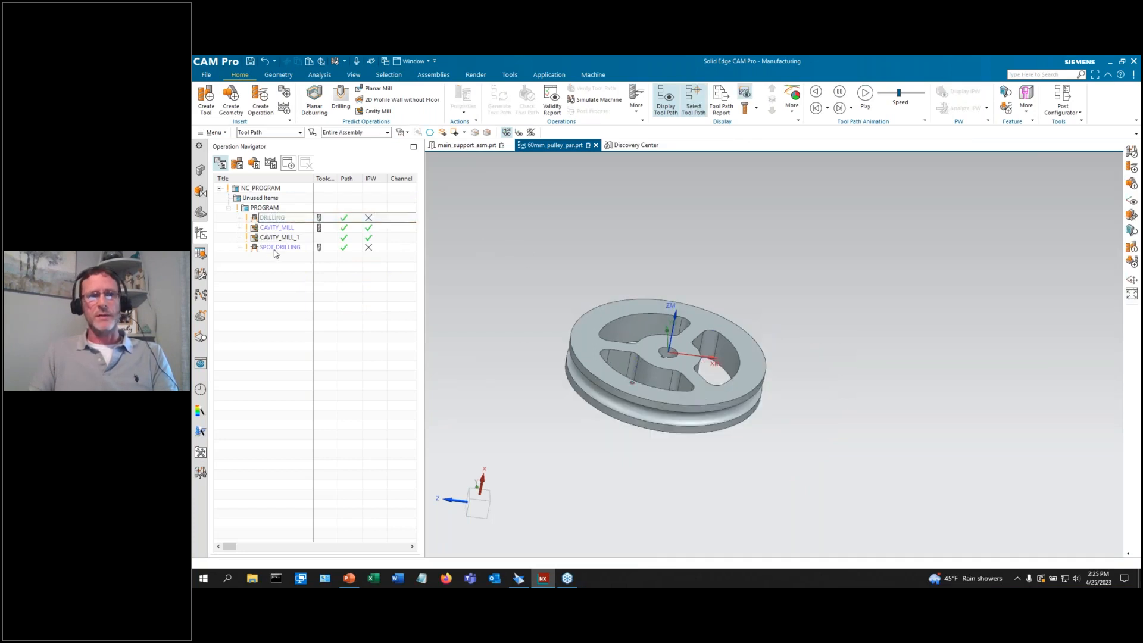
click(275, 218)
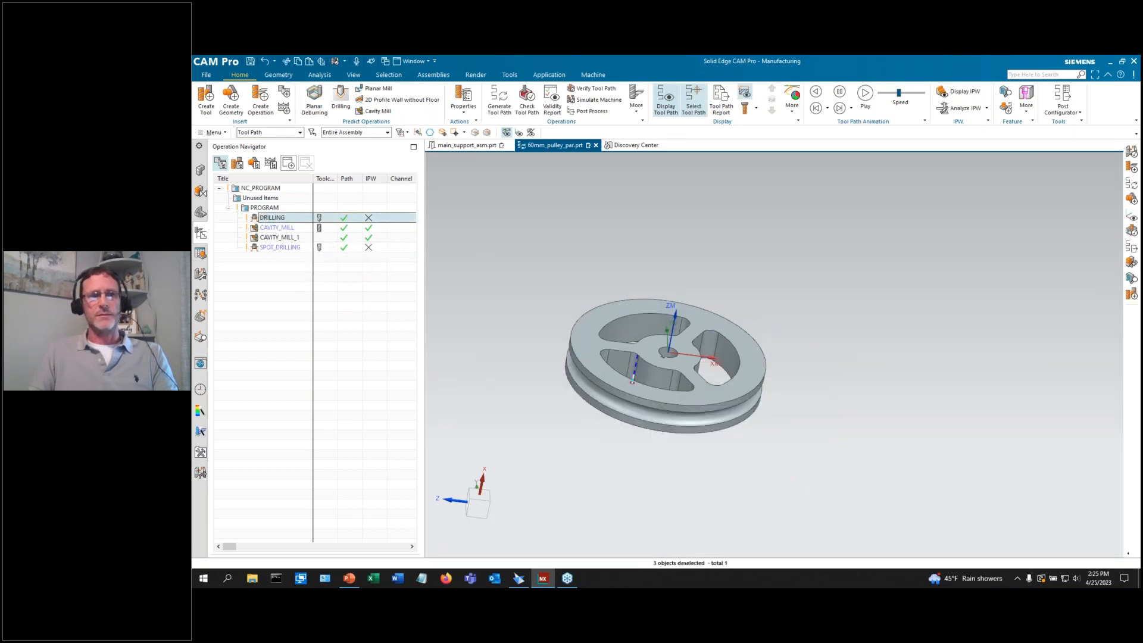
shift+click(276, 247)
right_click(277, 248)
click(301, 291)
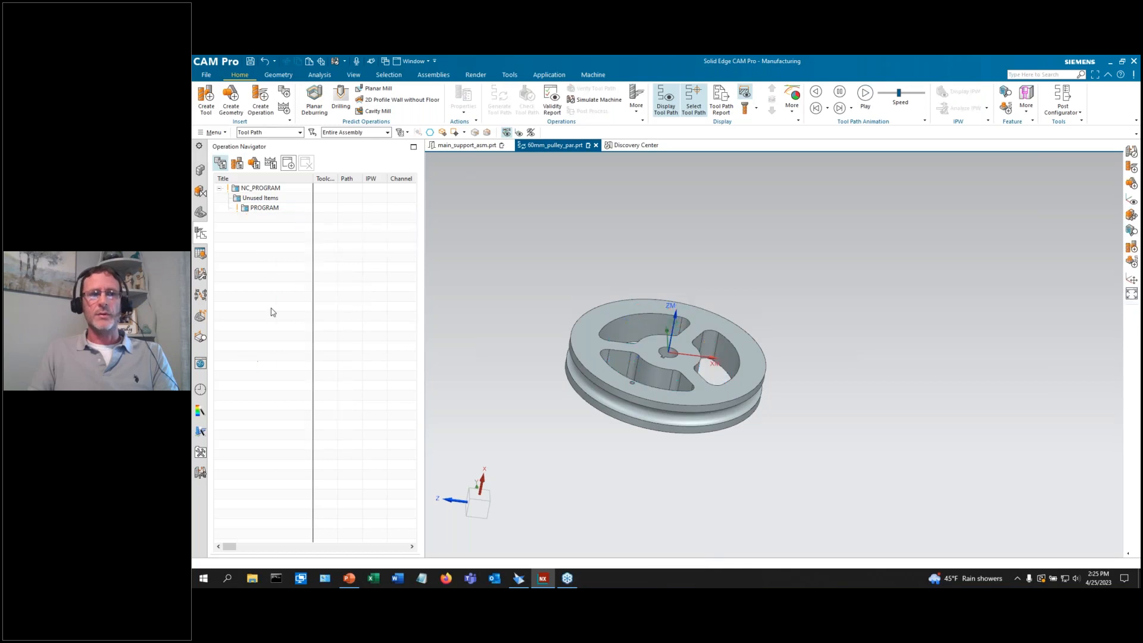
In Machine Tool View, delete the three tools starting from STD_DRILL.
click(236, 163)
click(257, 208)
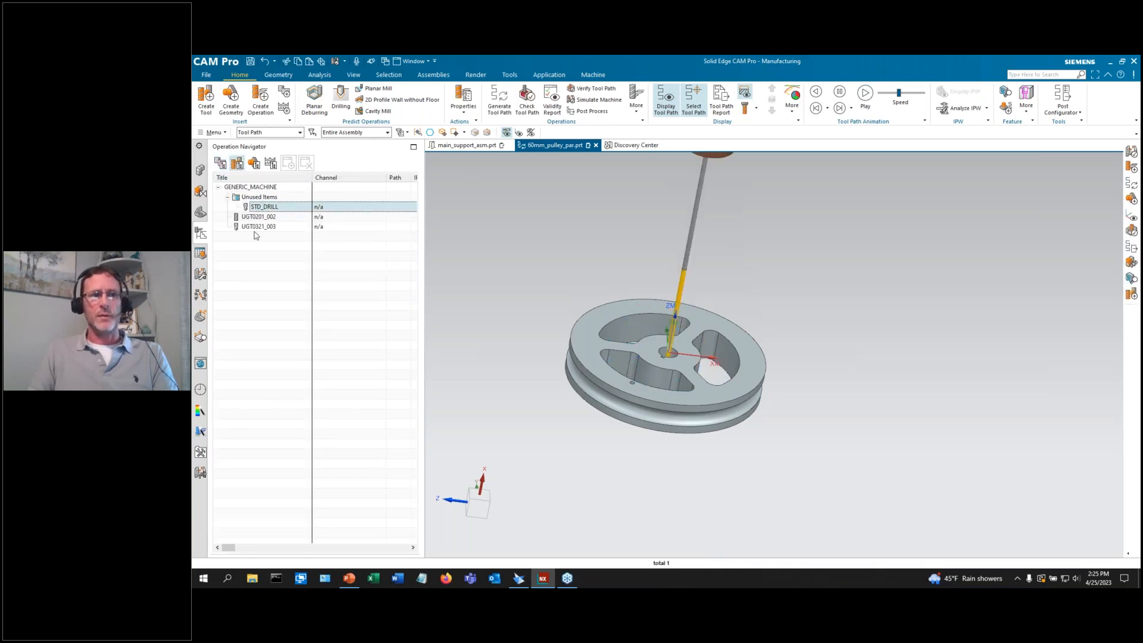
shift+click(257, 226)
right_click(257, 227)
click(272, 271)
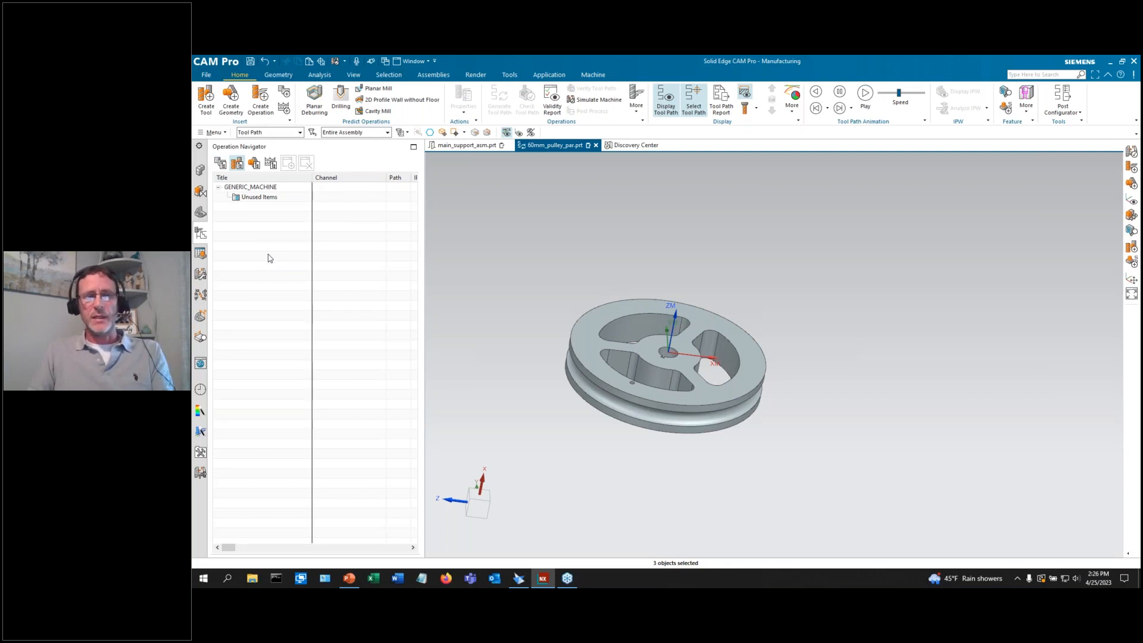
In Geometry View, delete the 1.45_HOLE geometry group.
click(253, 162)
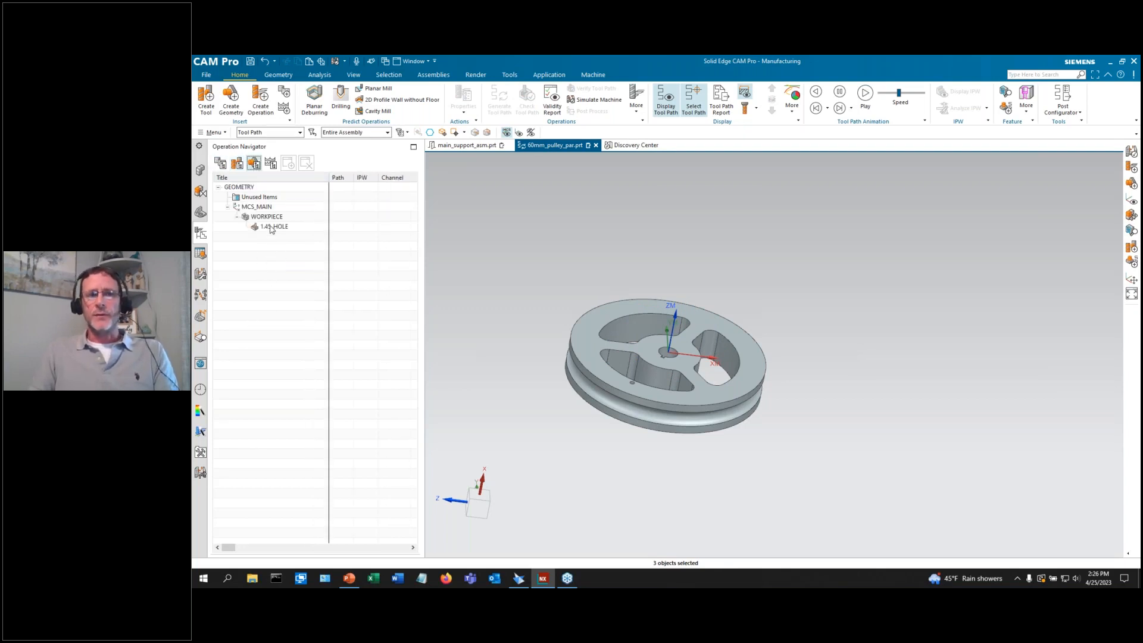
click(273, 229)
right_click(269, 228)
click(286, 280)
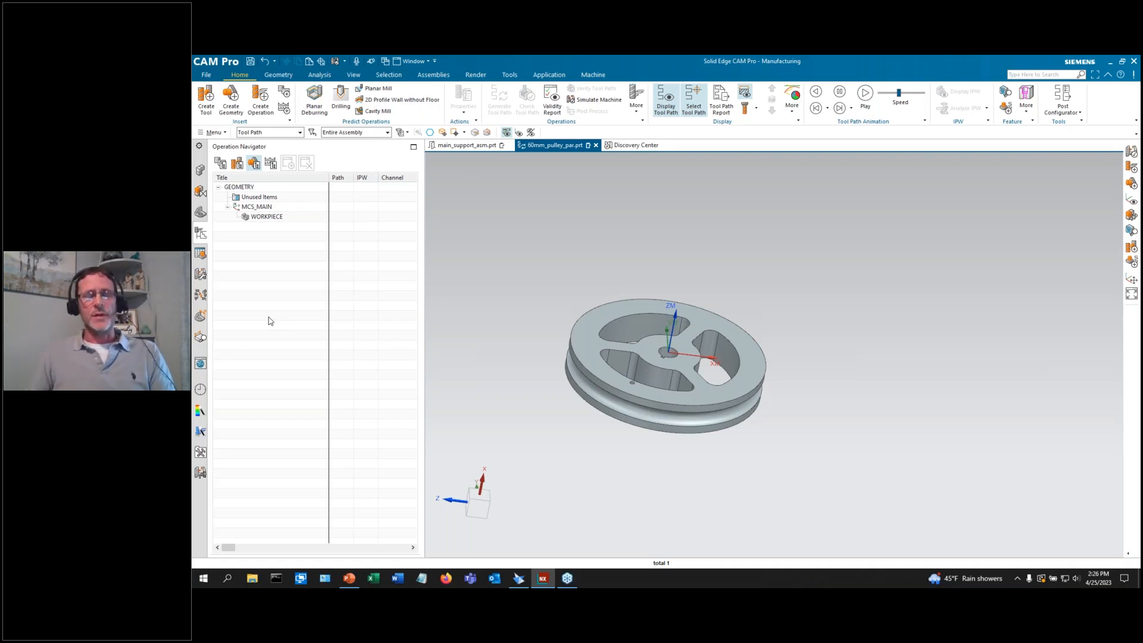
Review the carbon steel WORKPIECE settings, then switch to the Machining Feature Navigator.
middle_drag(512, 227, 545, 252)
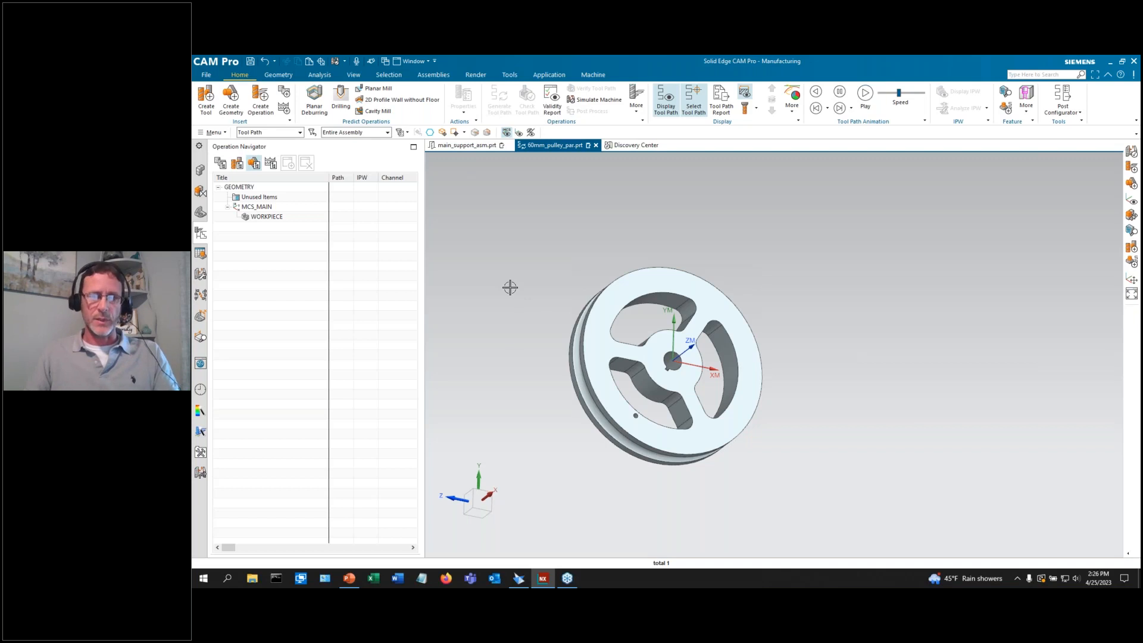
scroll(513, 321, up, 2)
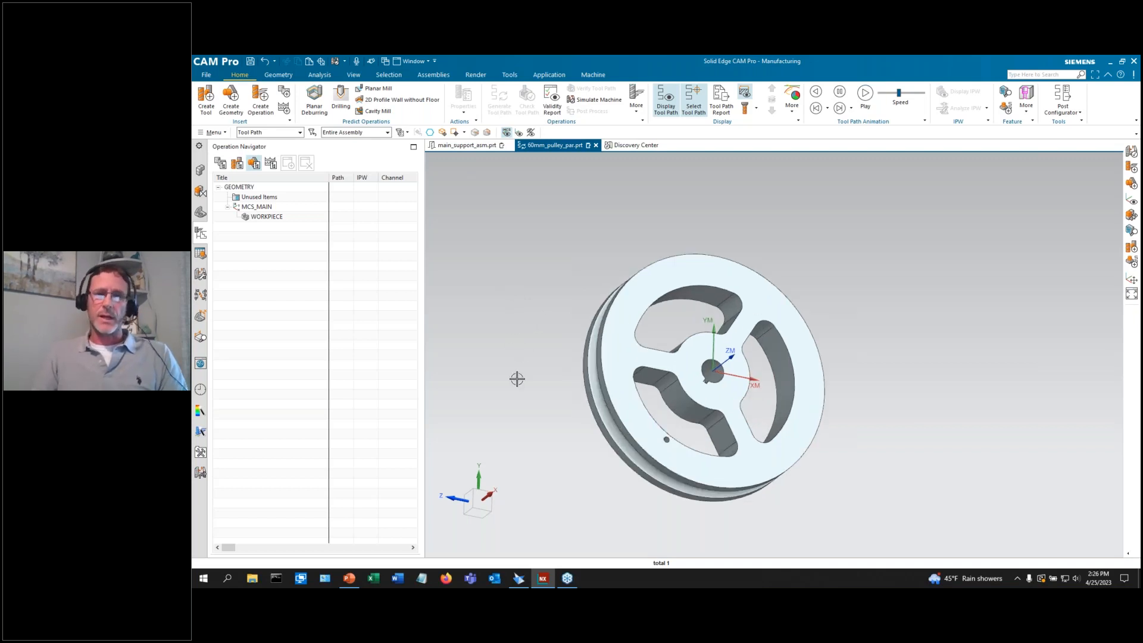
scroll(602, 484, up, 2)
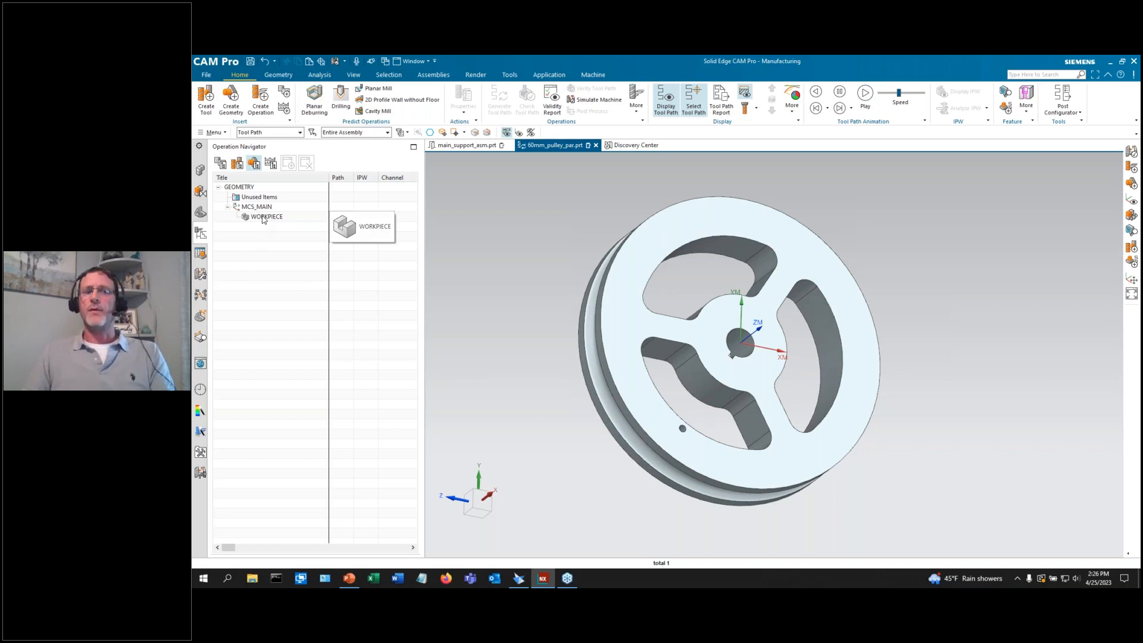
double_click(263, 218)
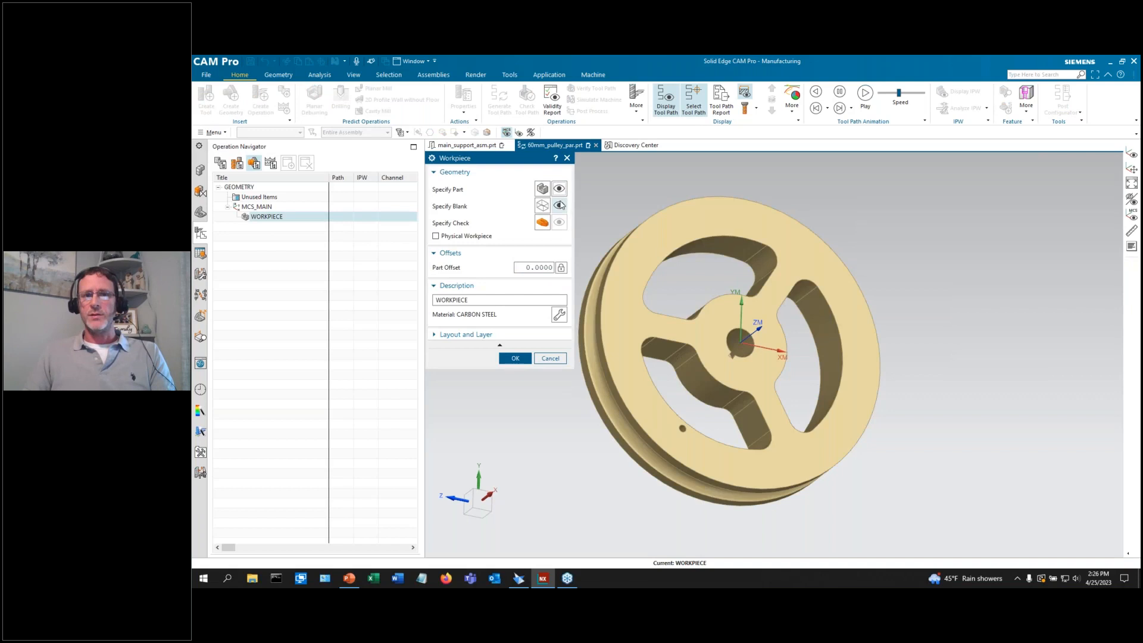
click(561, 360)
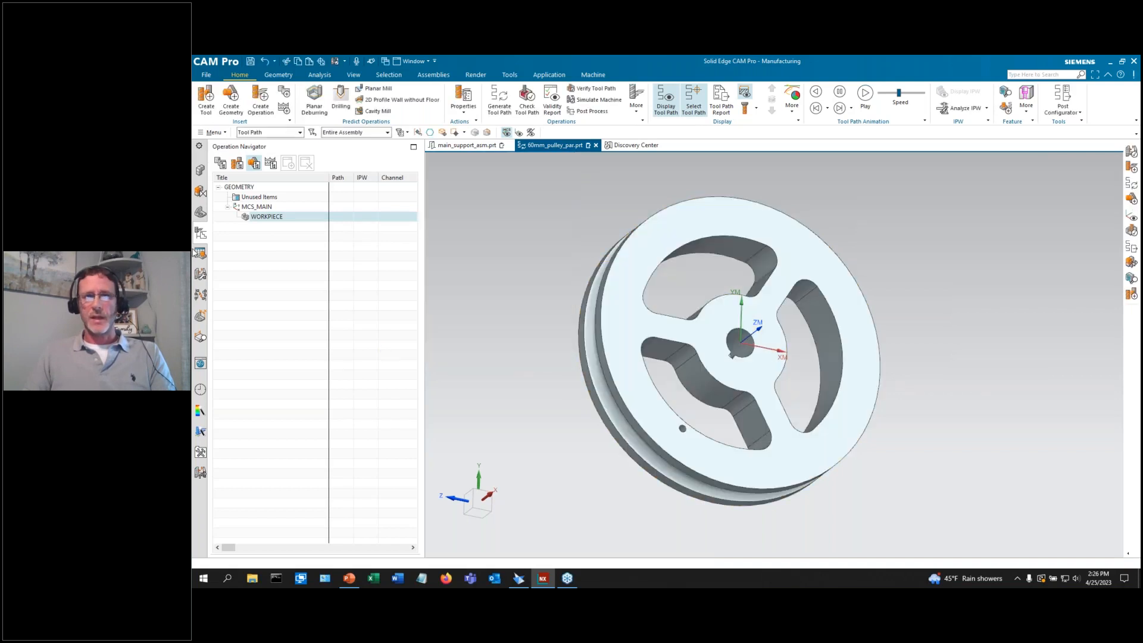
click(200, 253)
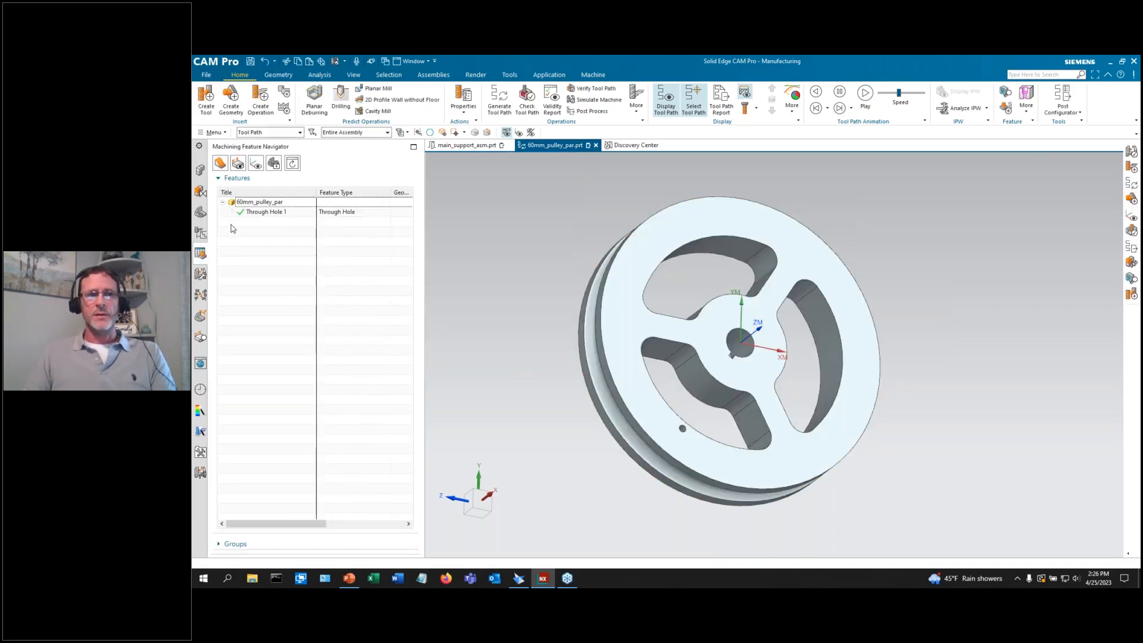
Delete the Through Hole 1 feature and launch Find Features from the empty list.
right_click(254, 215)
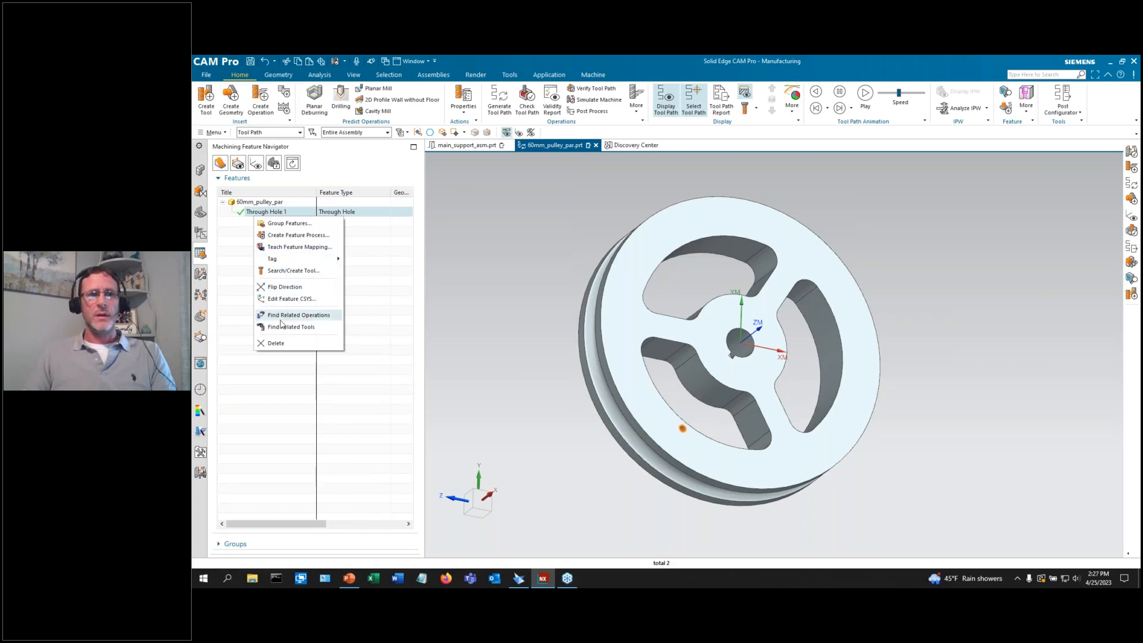
click(241, 275)
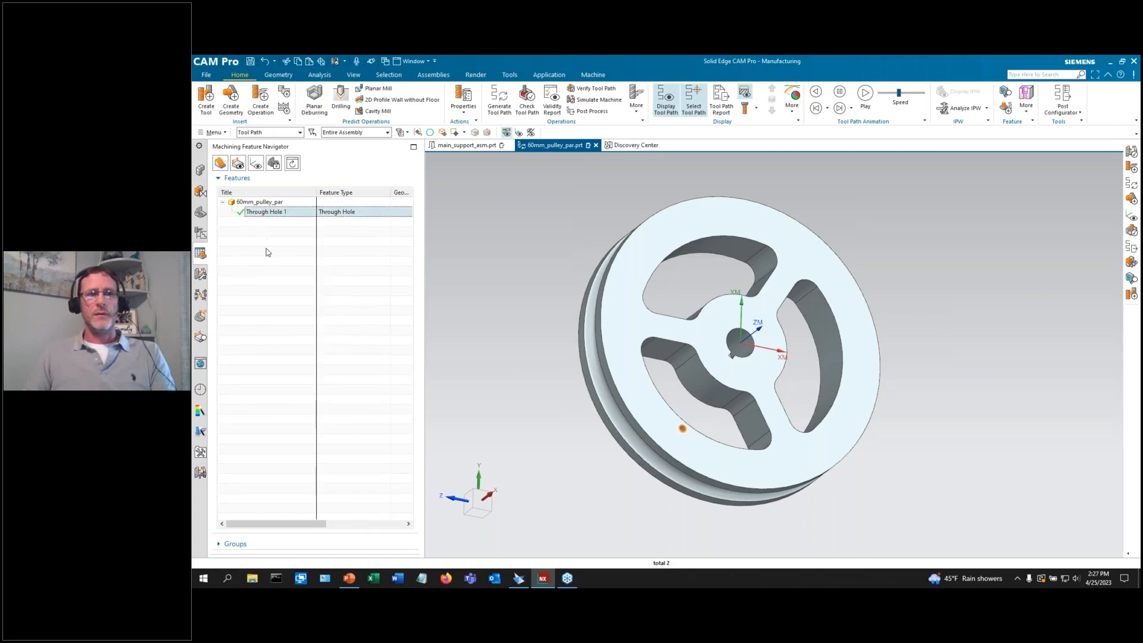
key(Delete)
key(Return)
right_click(257, 231)
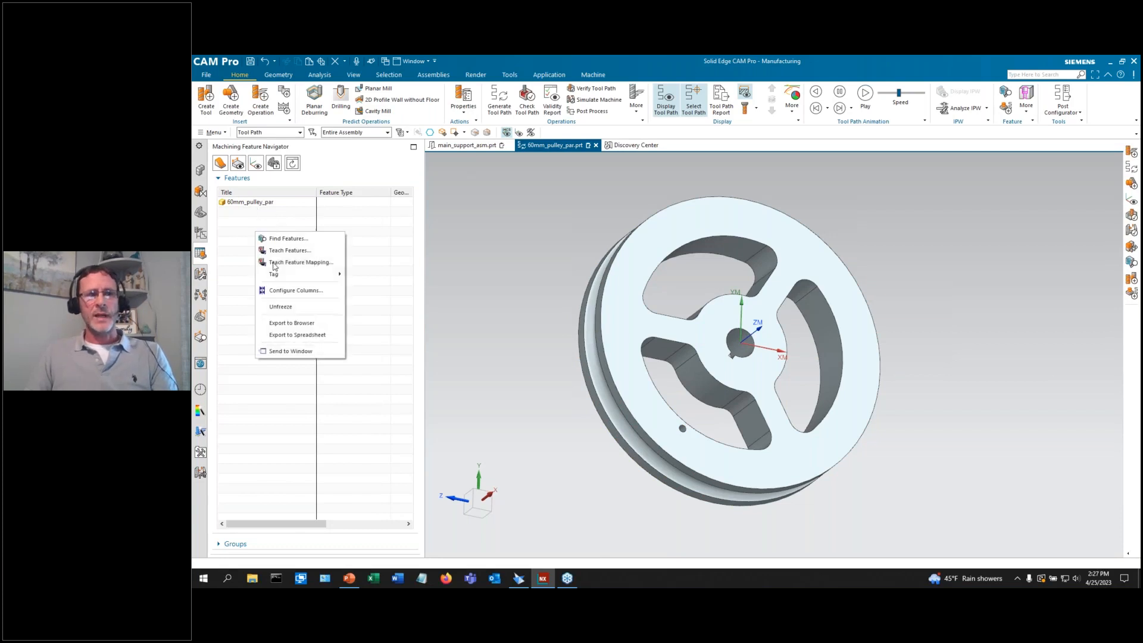
click(271, 238)
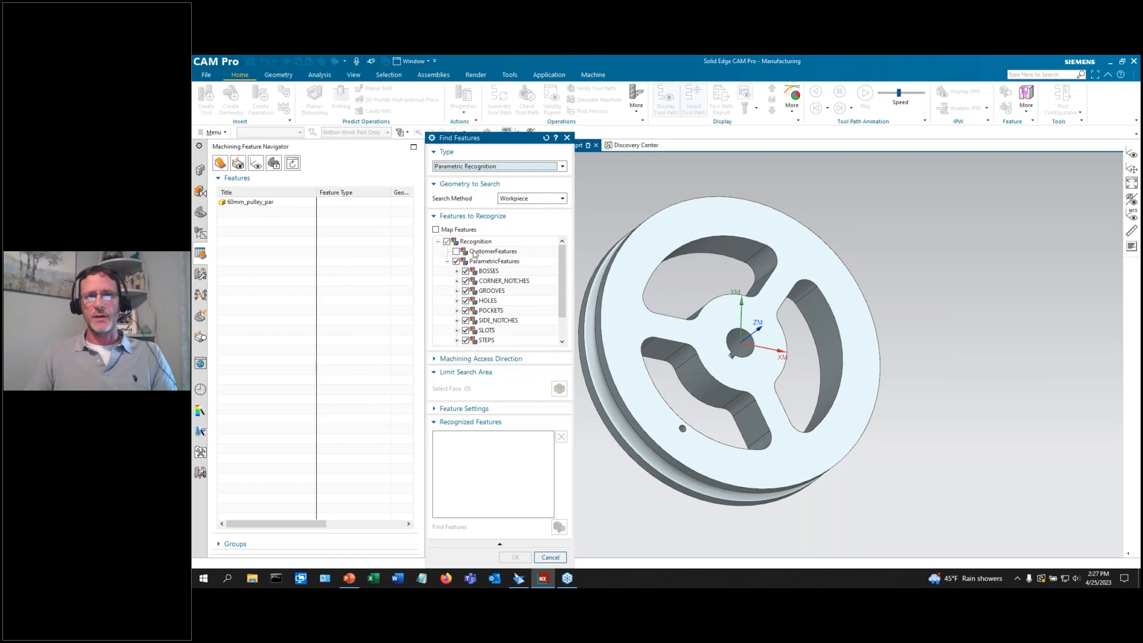
Find features using All Geometry, accept the seven results, and select the first Pocket Free Shaped Through.
scroll(503, 303, down, 1)
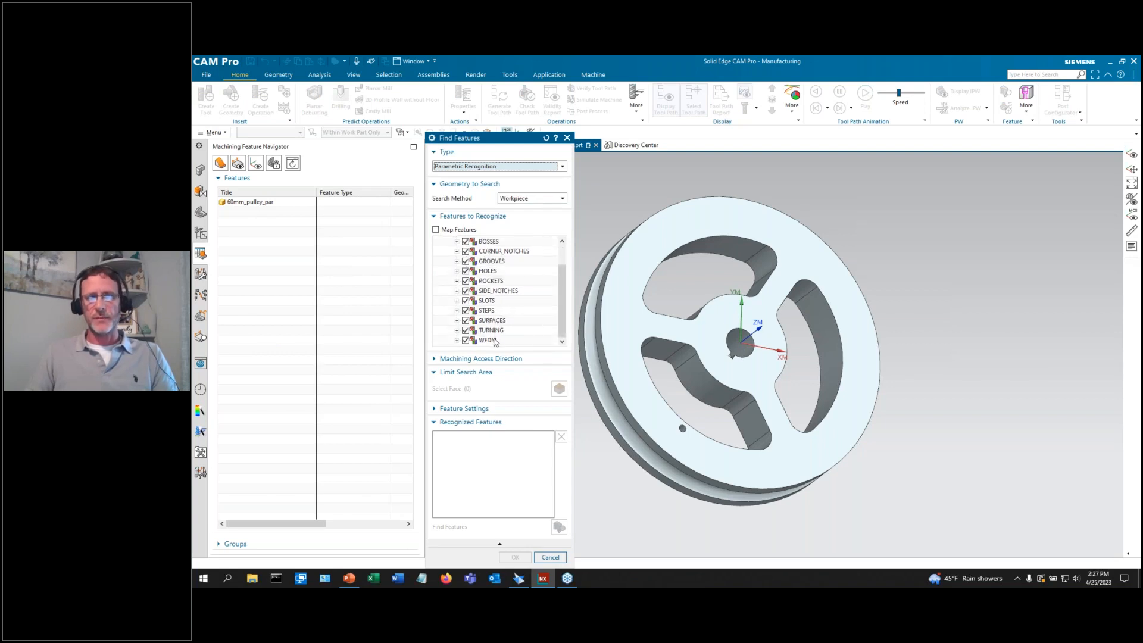
scroll(513, 325, up, 1)
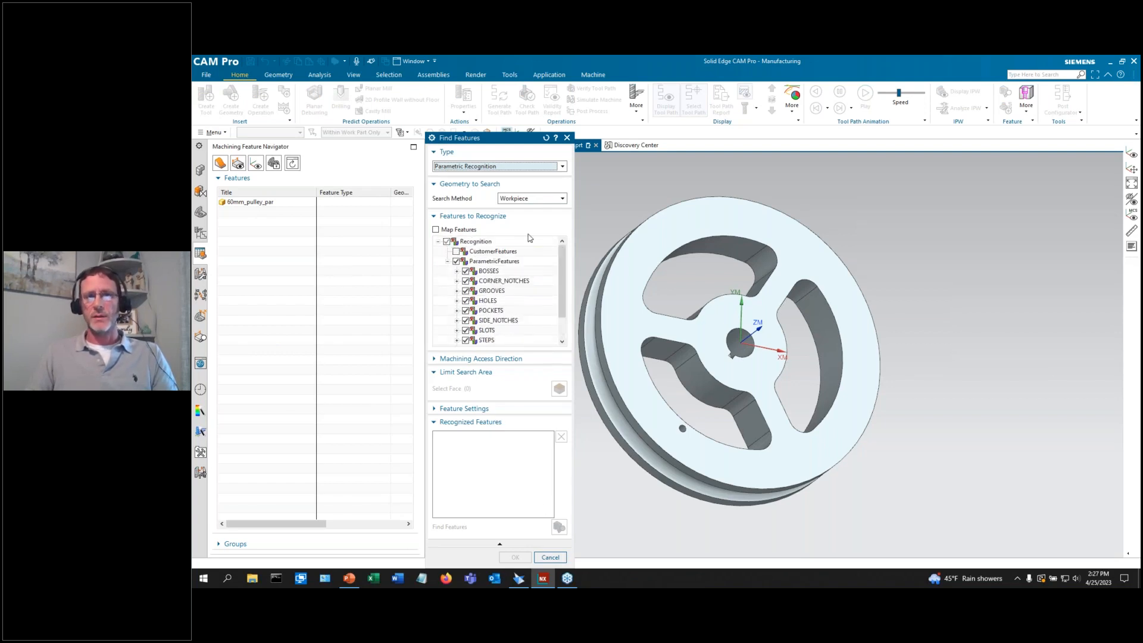
click(522, 199)
click(520, 218)
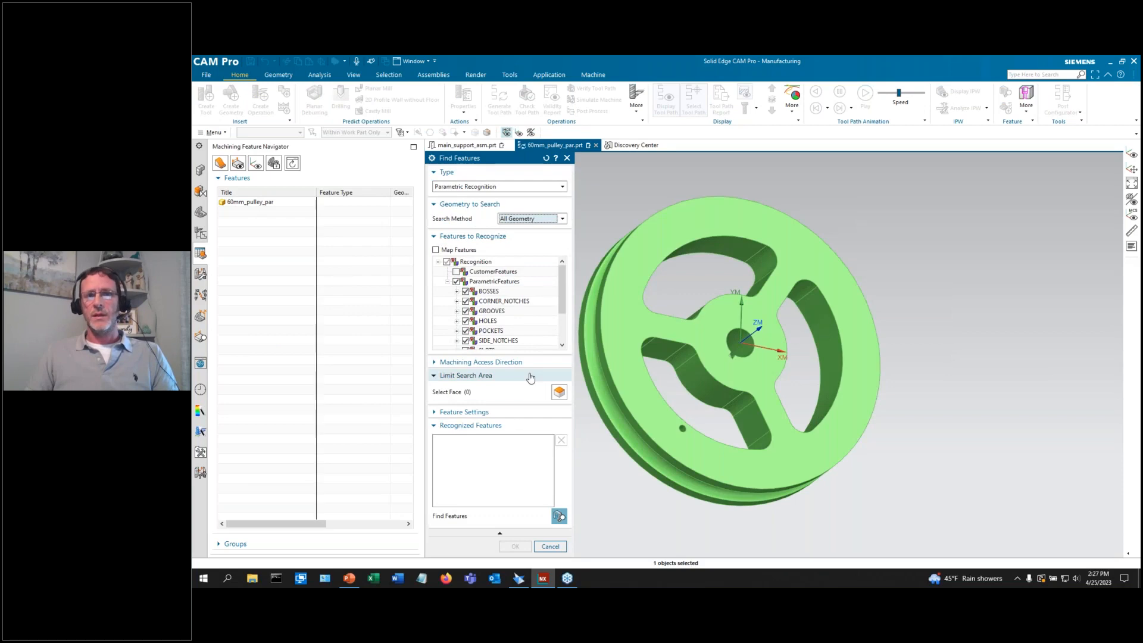
click(559, 515)
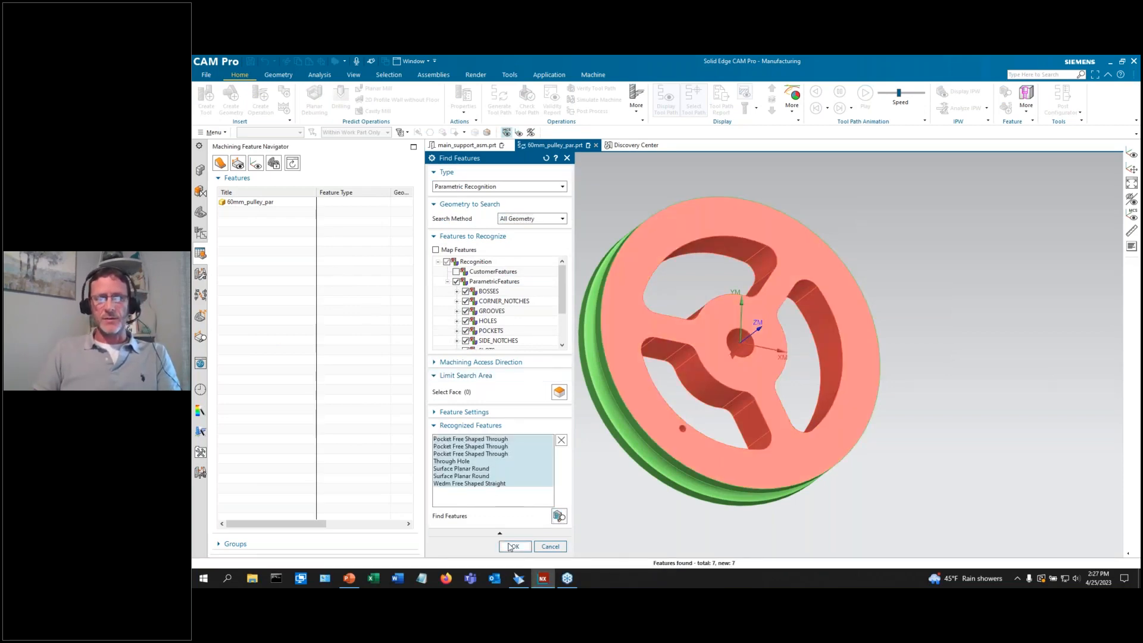
click(515, 546)
click(276, 213)
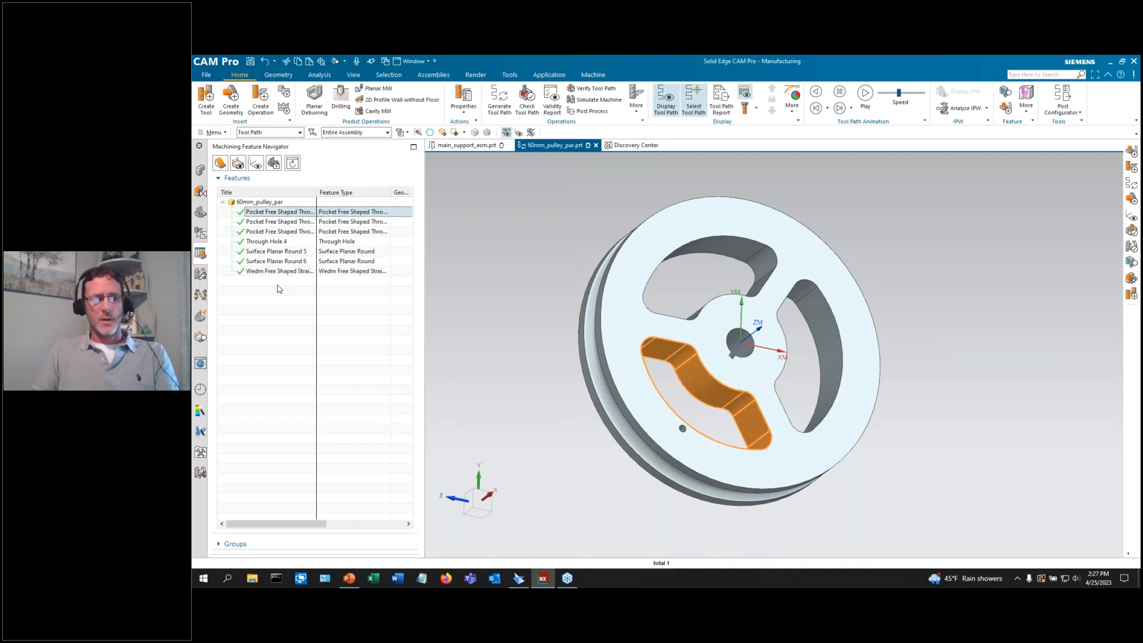
shift+click(279, 272)
right_click(279, 273)
click(301, 290)
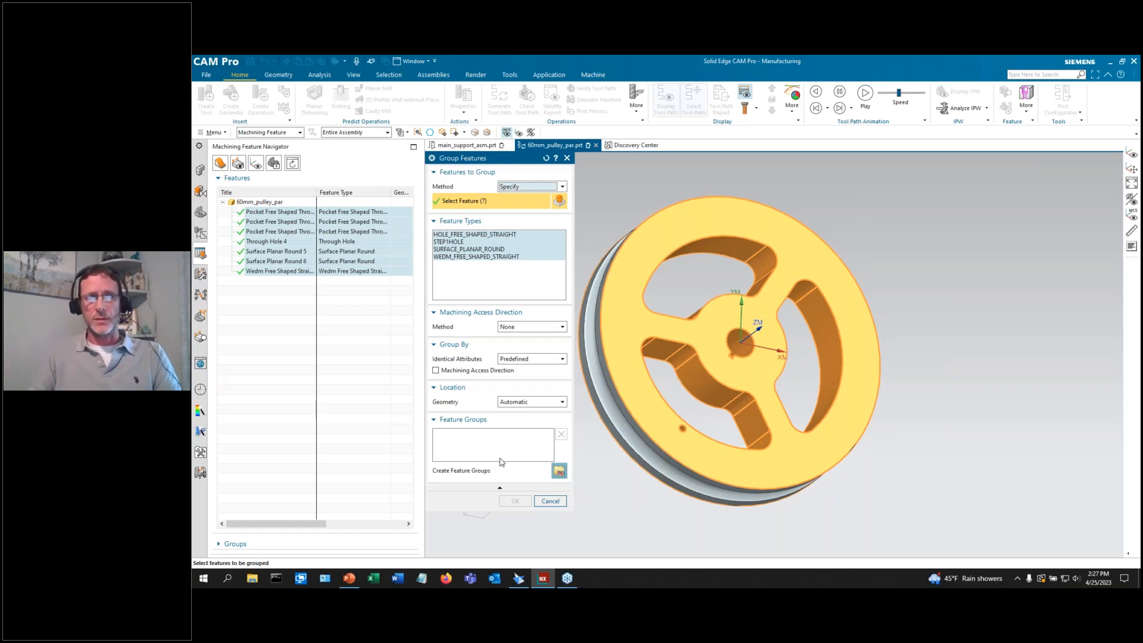
click(559, 471)
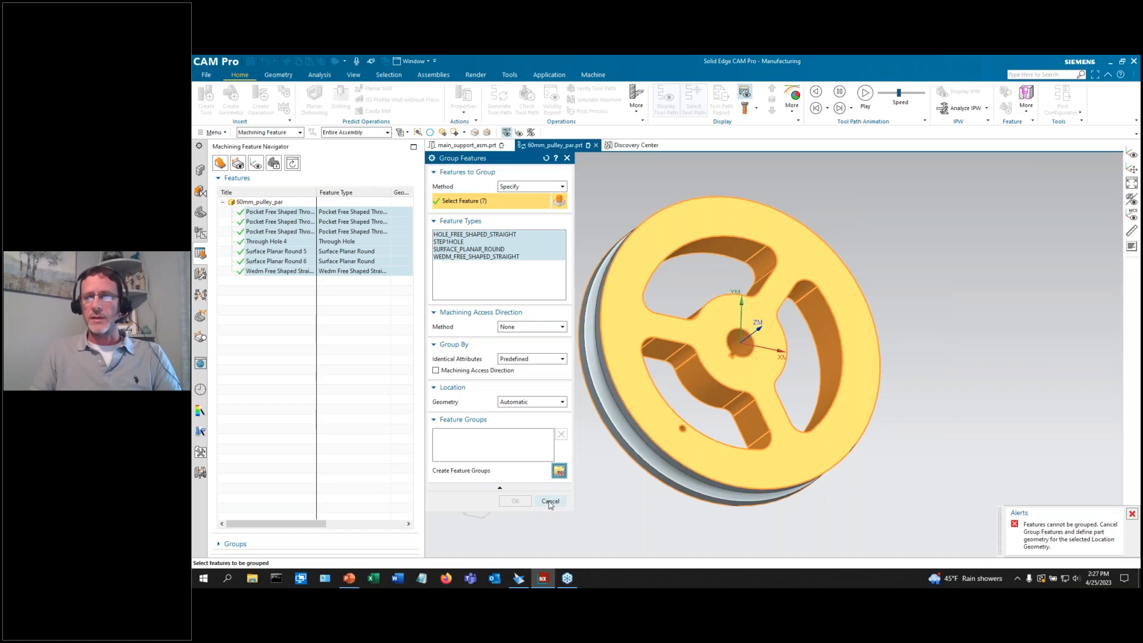
click(550, 501)
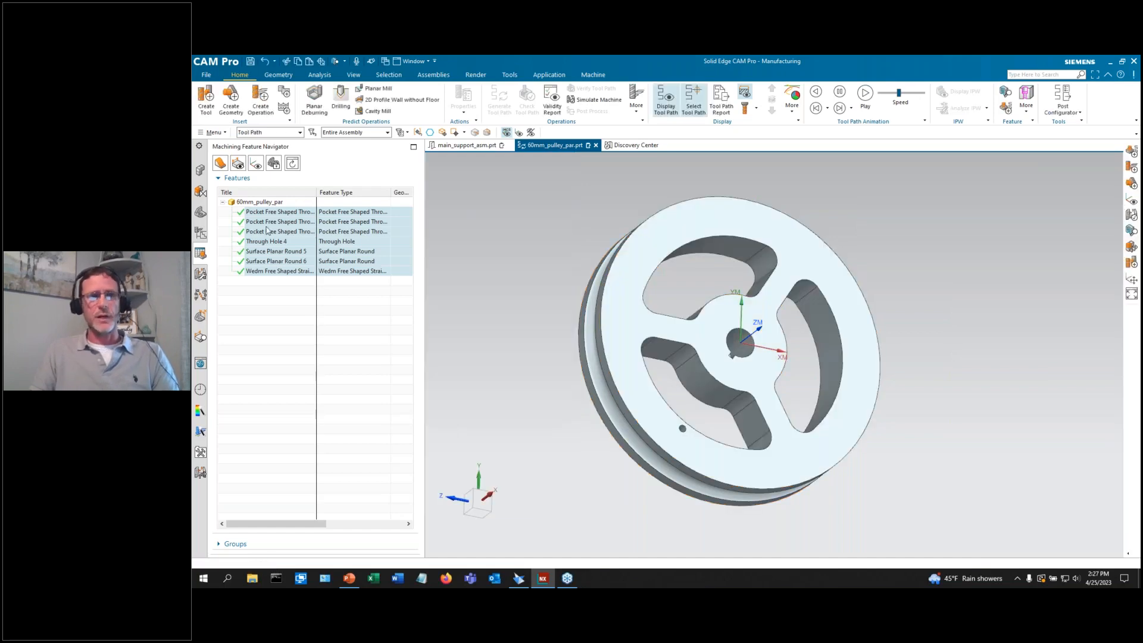
right_click(280, 233)
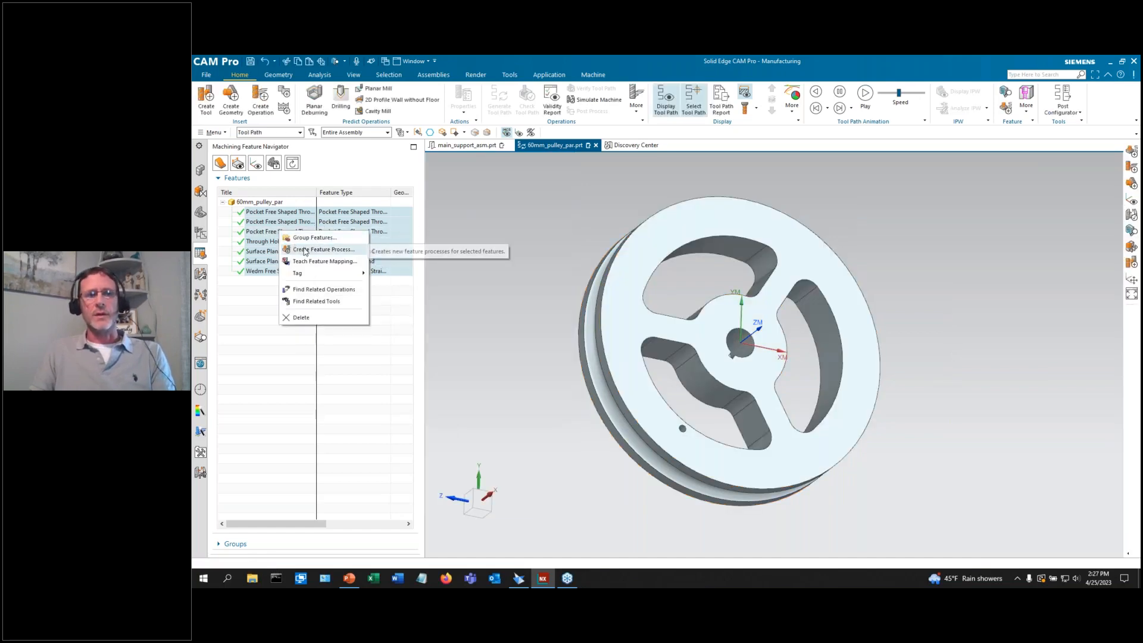
click(319, 251)
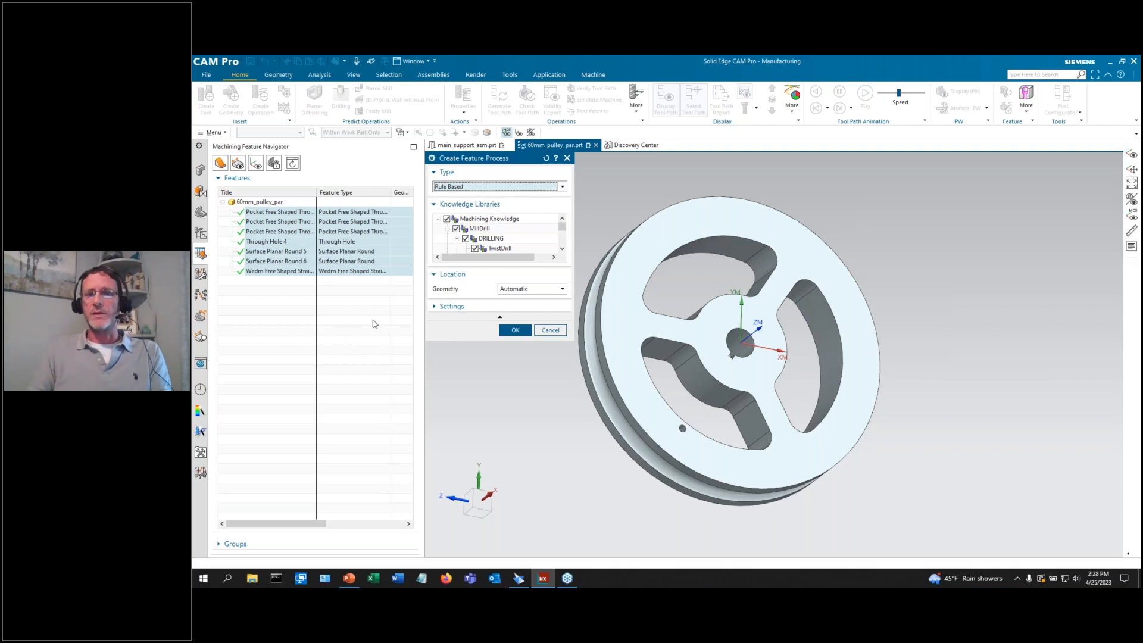
click(515, 332)
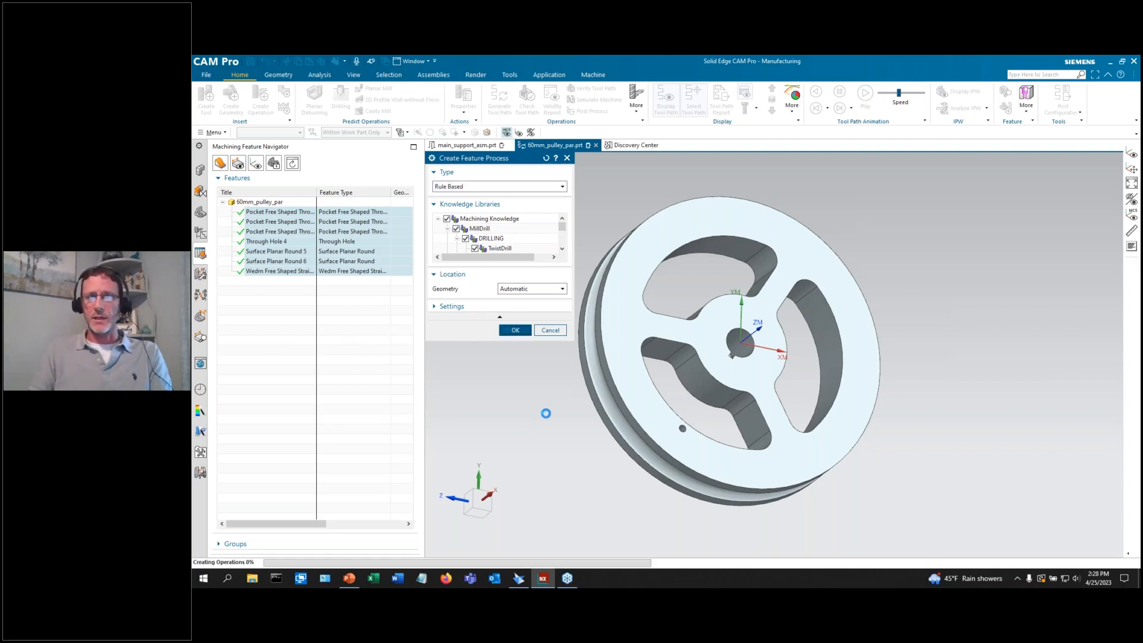
click(572, 328)
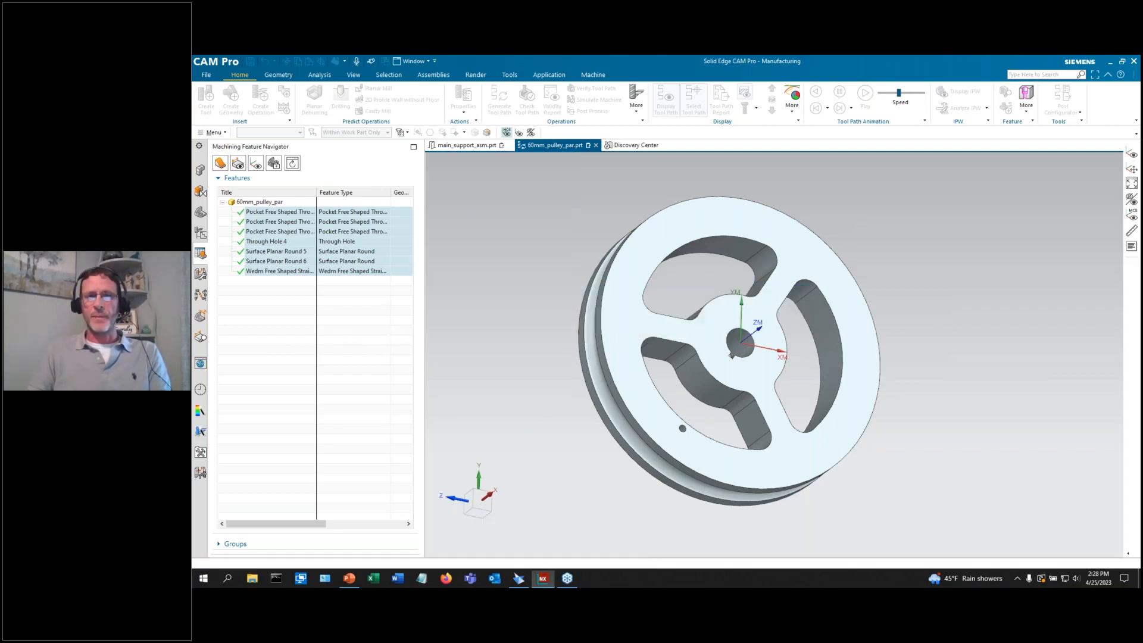
In the operation tree, expand MCS_MAIN to reveal WORKPIECE.
click(204, 233)
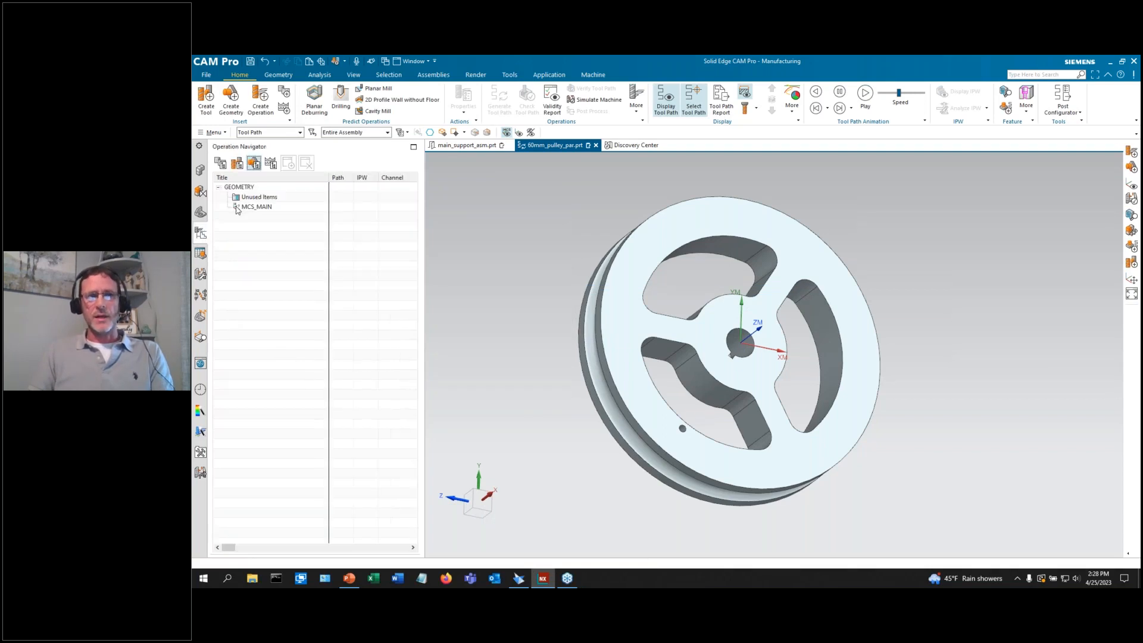
scroll(553, 338, down, 3)
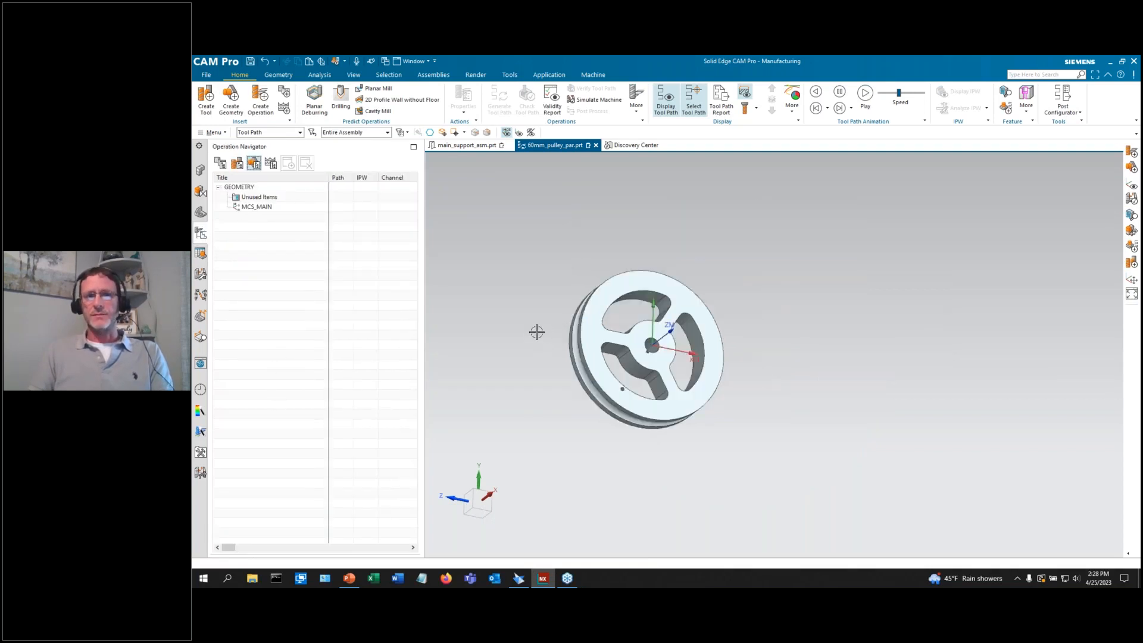
scroll(535, 332, up, 3)
click(260, 208)
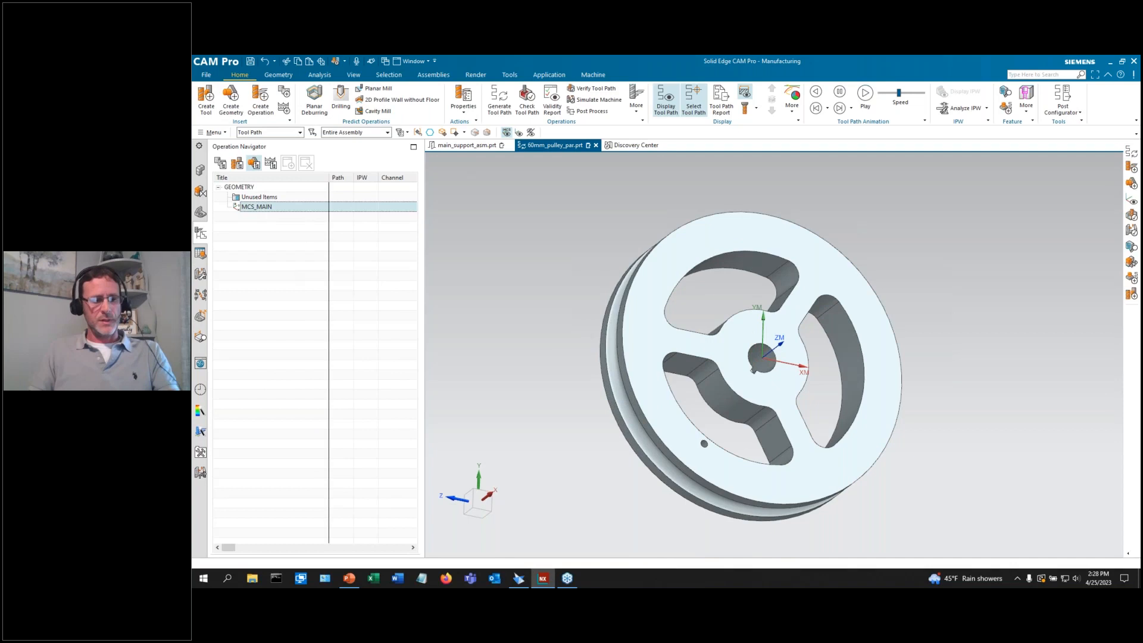
click(290, 273)
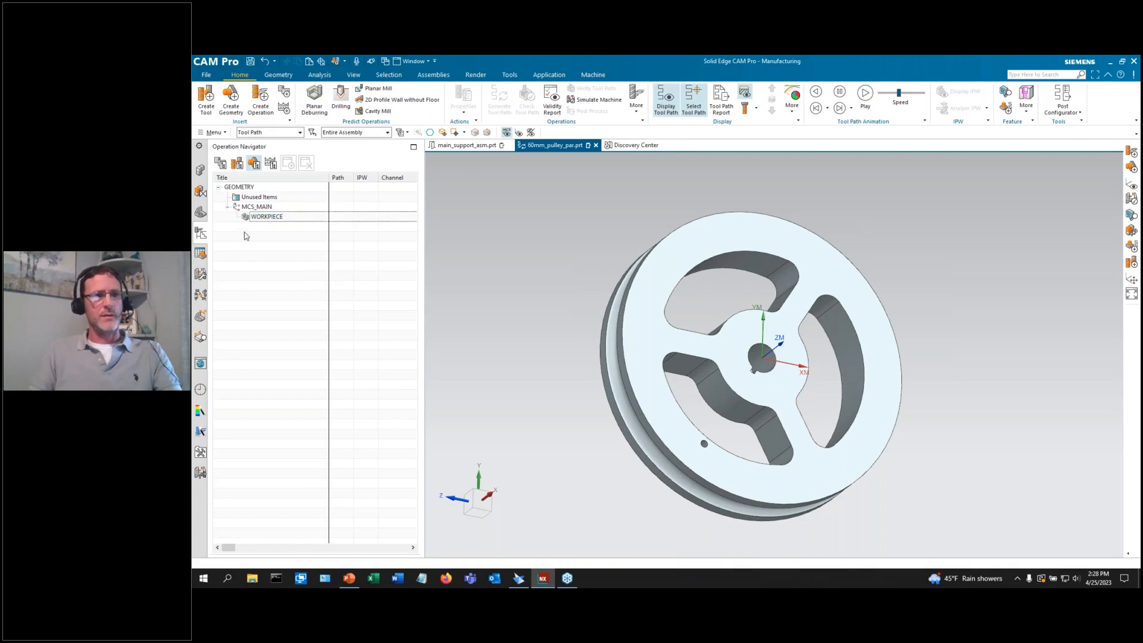
Delete Through Hole 1 from the feature list, confirm Yes, and return to the operation tree.
click(203, 253)
right_click(266, 215)
click(245, 275)
right_click(273, 216)
click(291, 340)
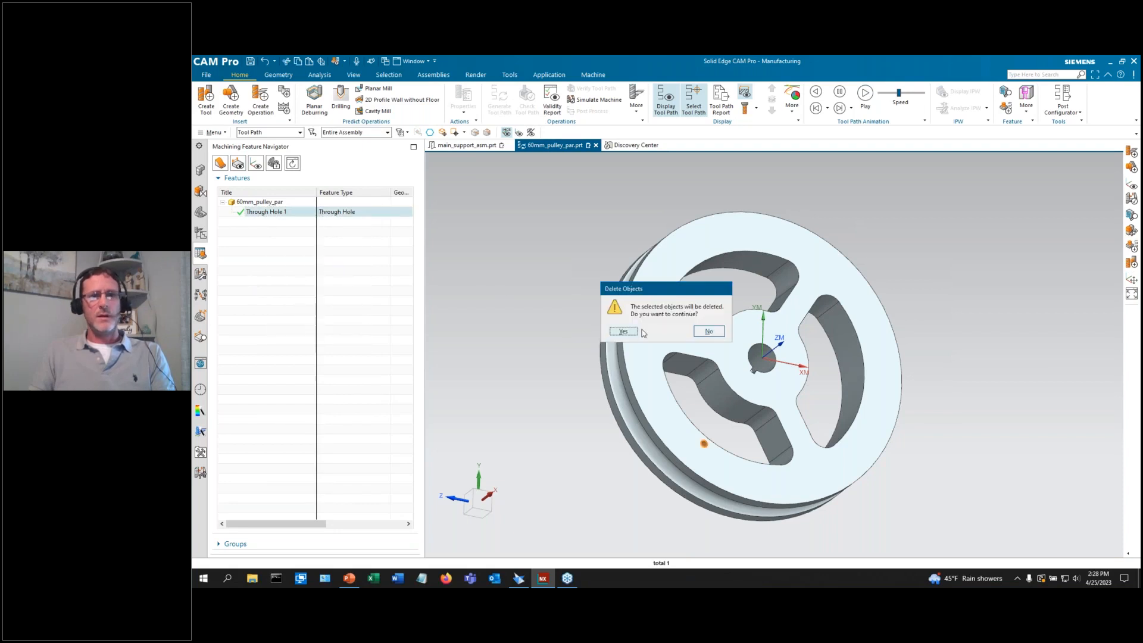
click(623, 331)
click(200, 233)
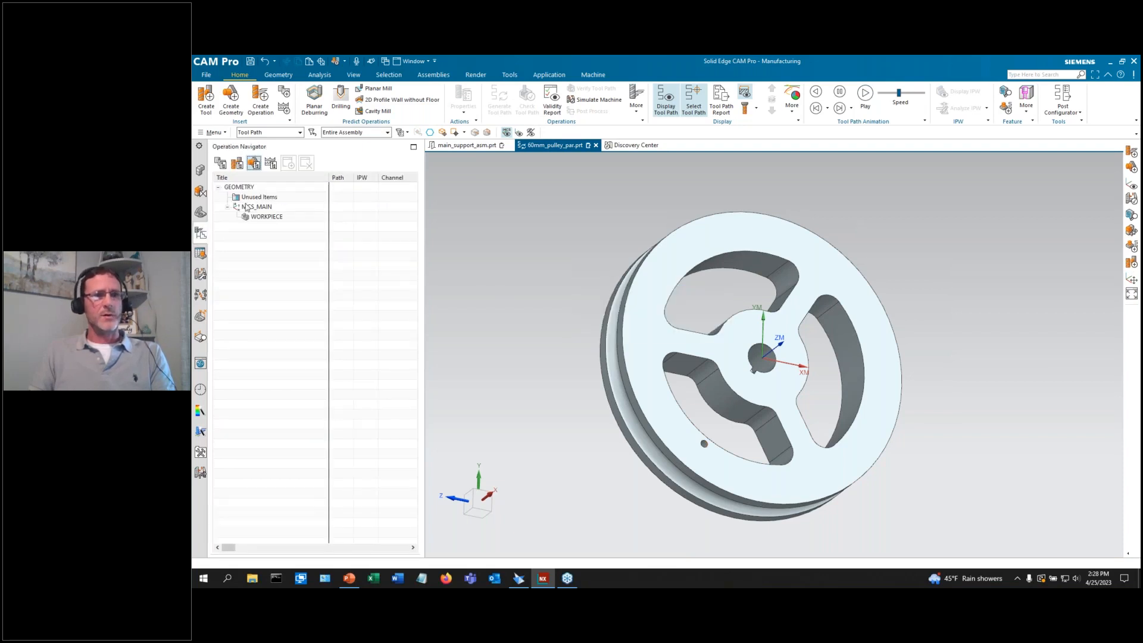
Re-run feature recognition on all geometry and accept the recognized pulley features.
click(201, 253)
right_click(256, 224)
click(273, 250)
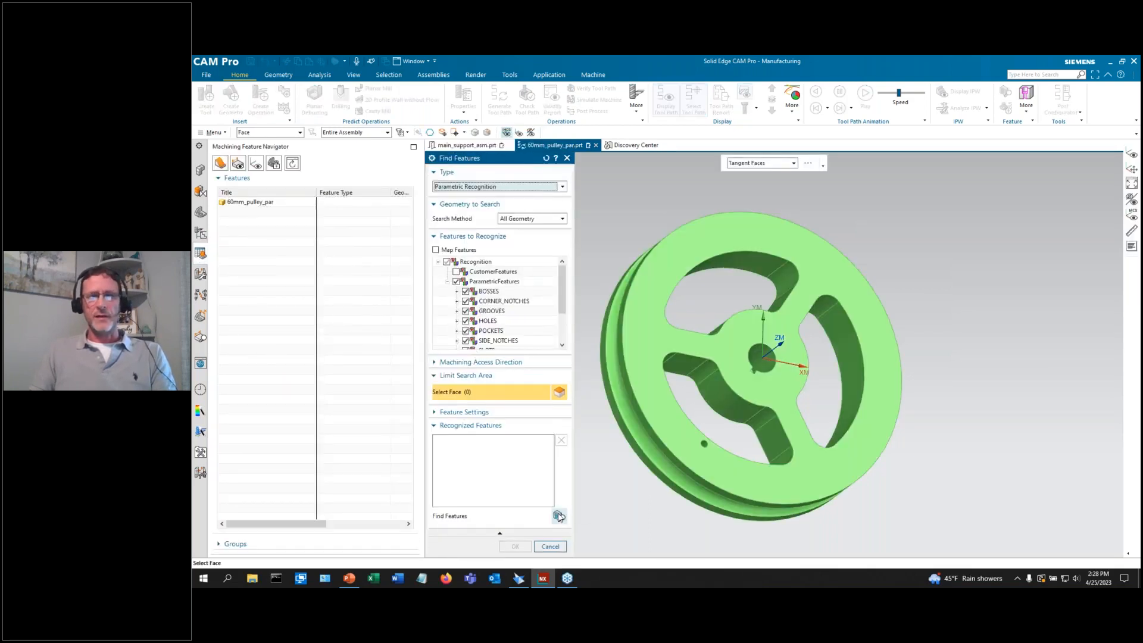
click(558, 515)
click(516, 546)
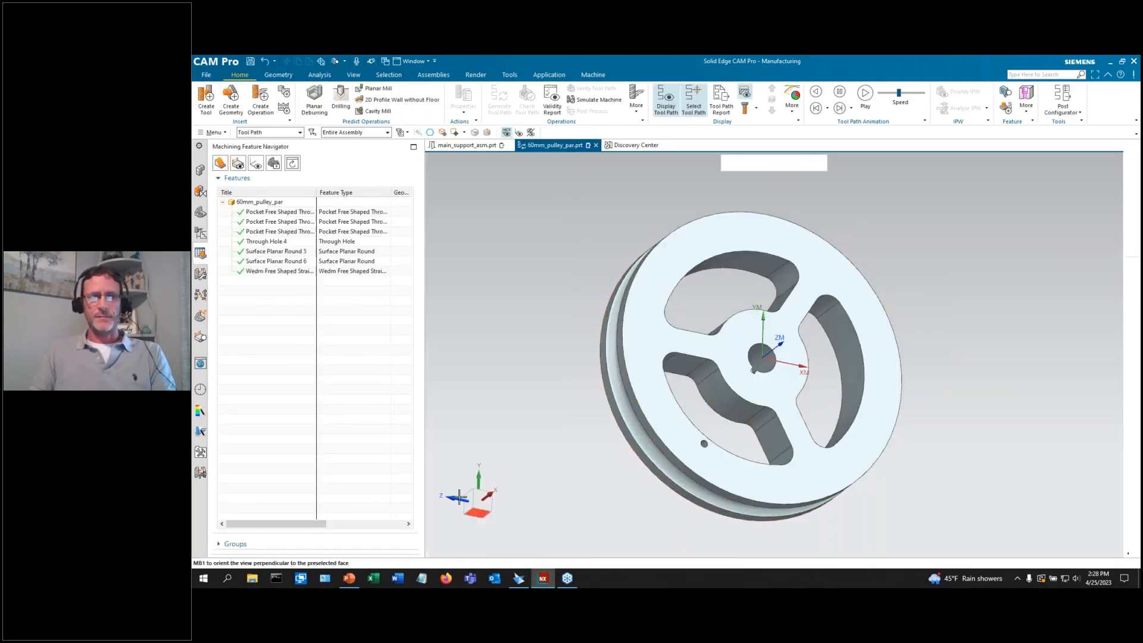
click(279, 212)
Apply Create Feature Process to all seven selected features and view the resulting operations.
shift+click(281, 273)
right_click(281, 272)
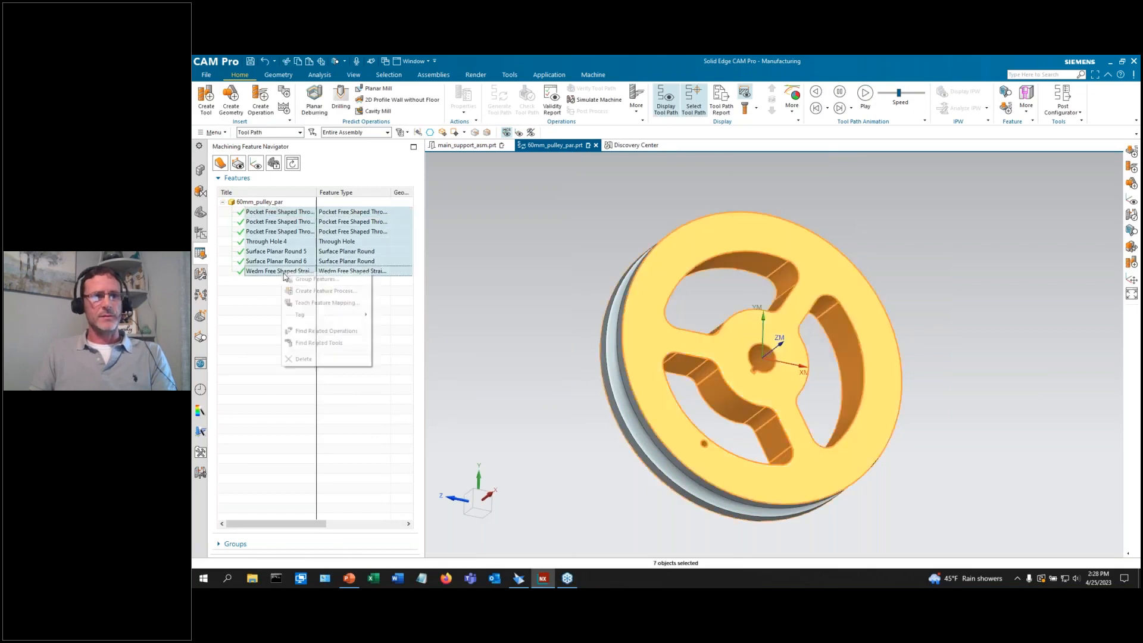
click(297, 294)
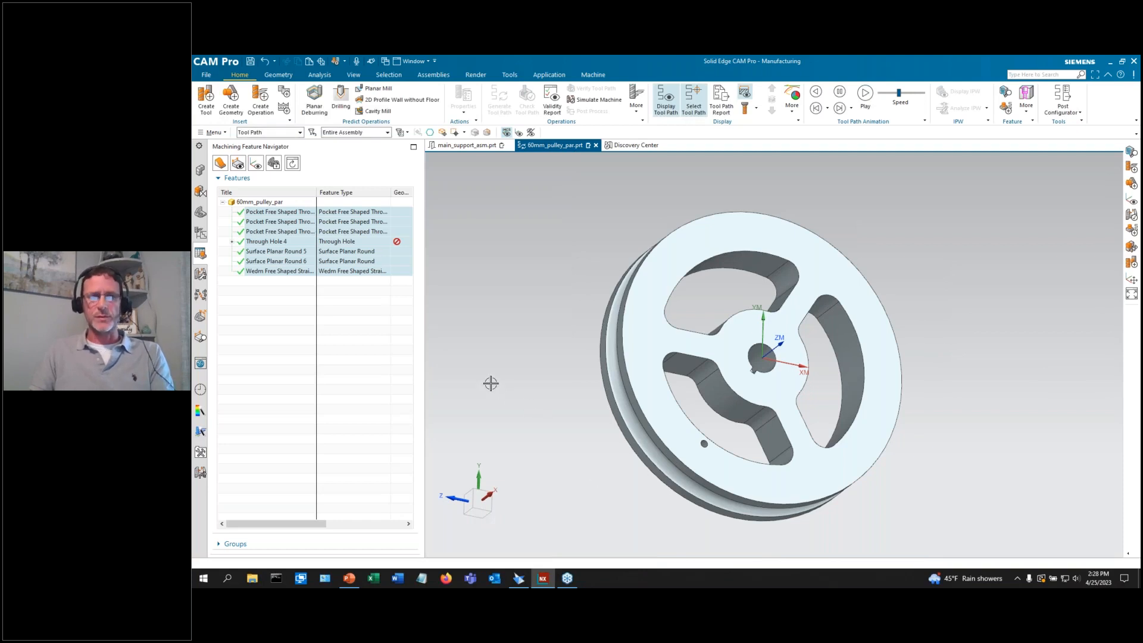
click(201, 232)
Expand the geometry tree, generate WORKPIECE tool paths skipping warnings, and view operations in program order.
right_click(263, 227)
click(285, 290)
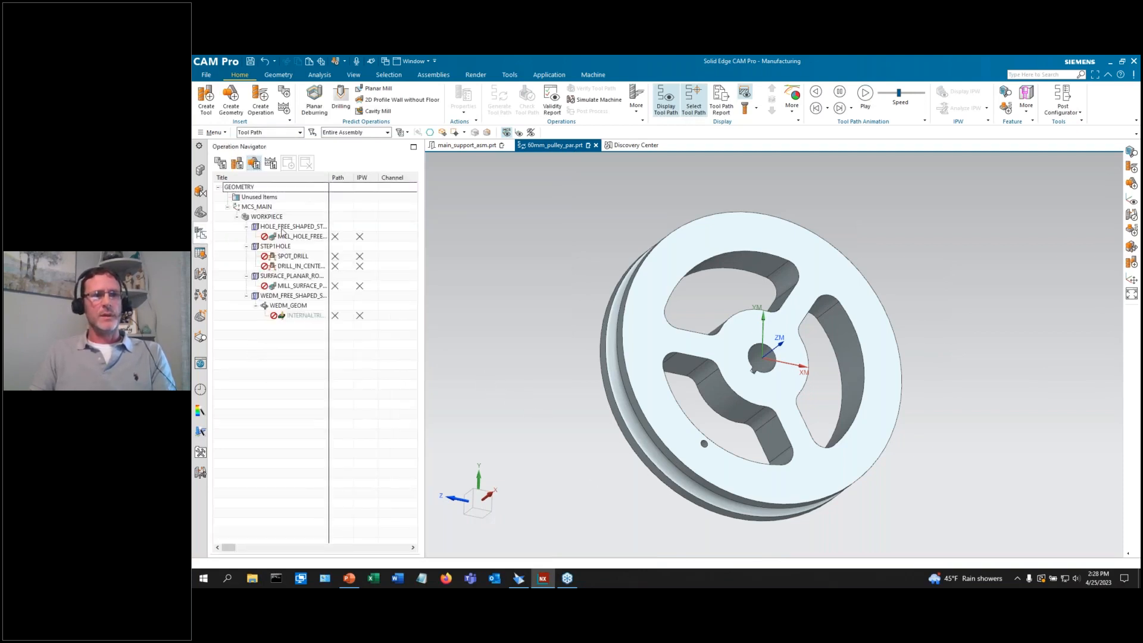
click(267, 217)
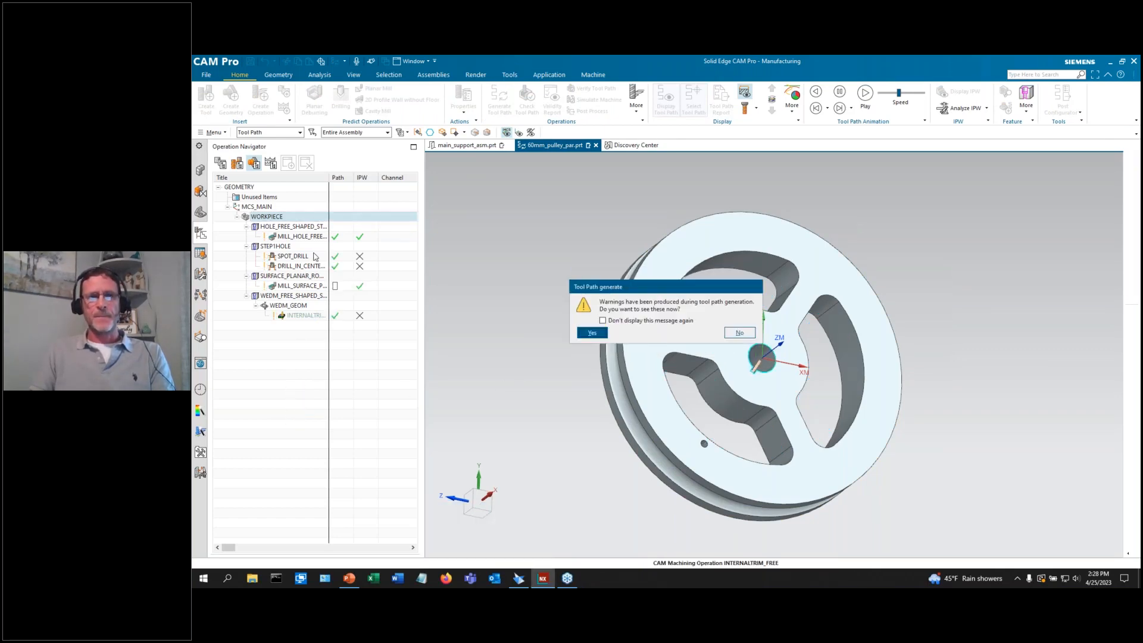
click(739, 332)
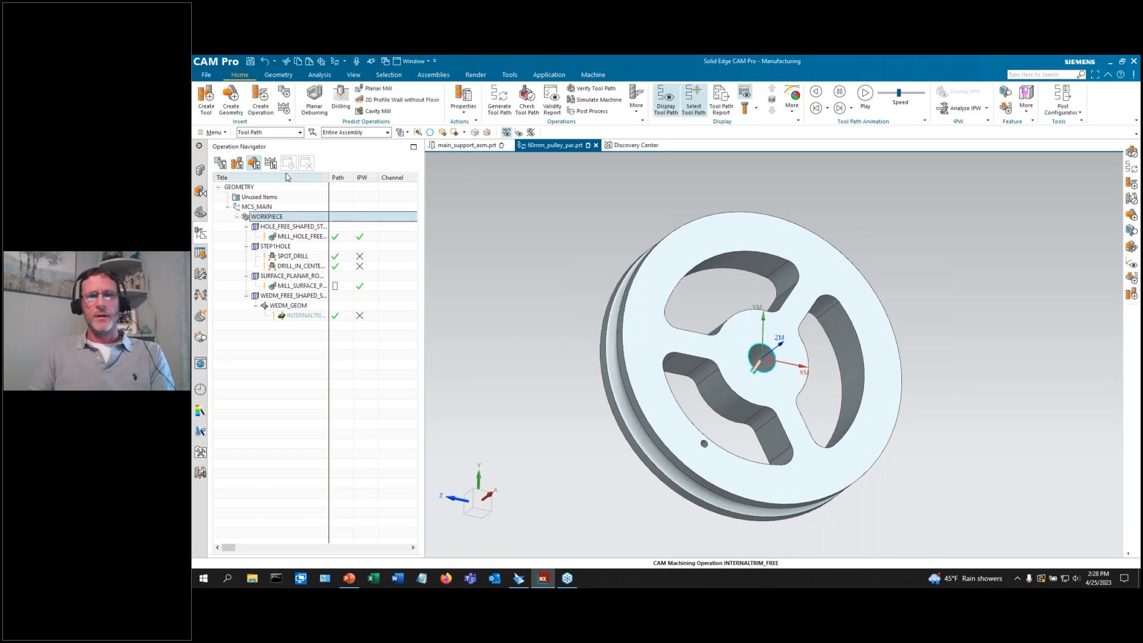
click(220, 163)
click(229, 207)
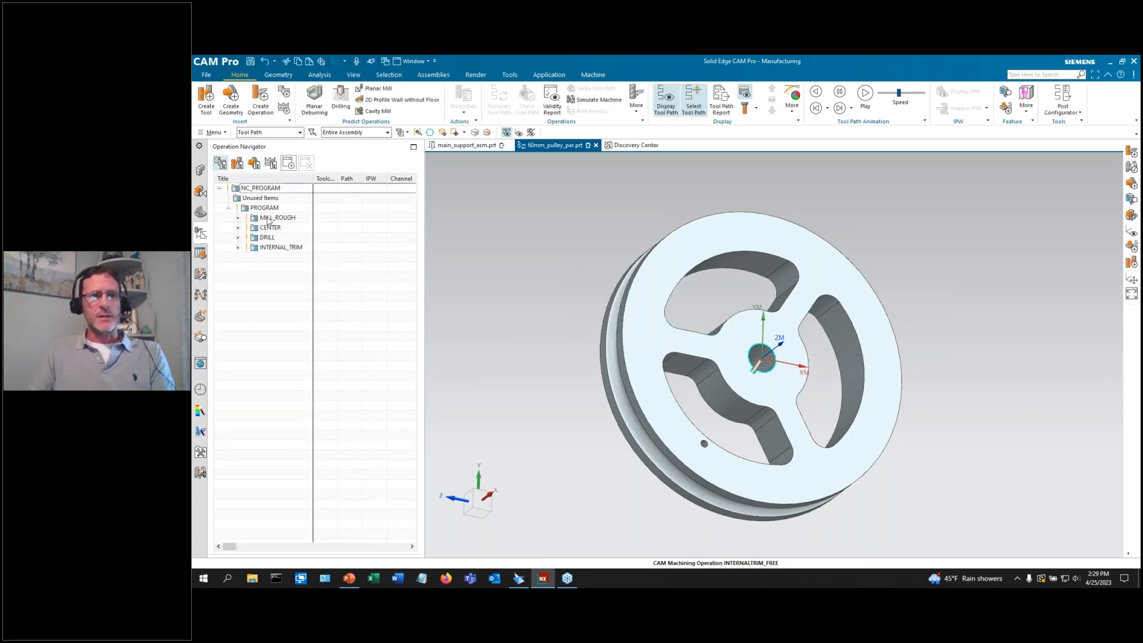
Generate tool paths for the whole PROGRAM, declining the warnings, and orbit around the hub.
click(498, 98)
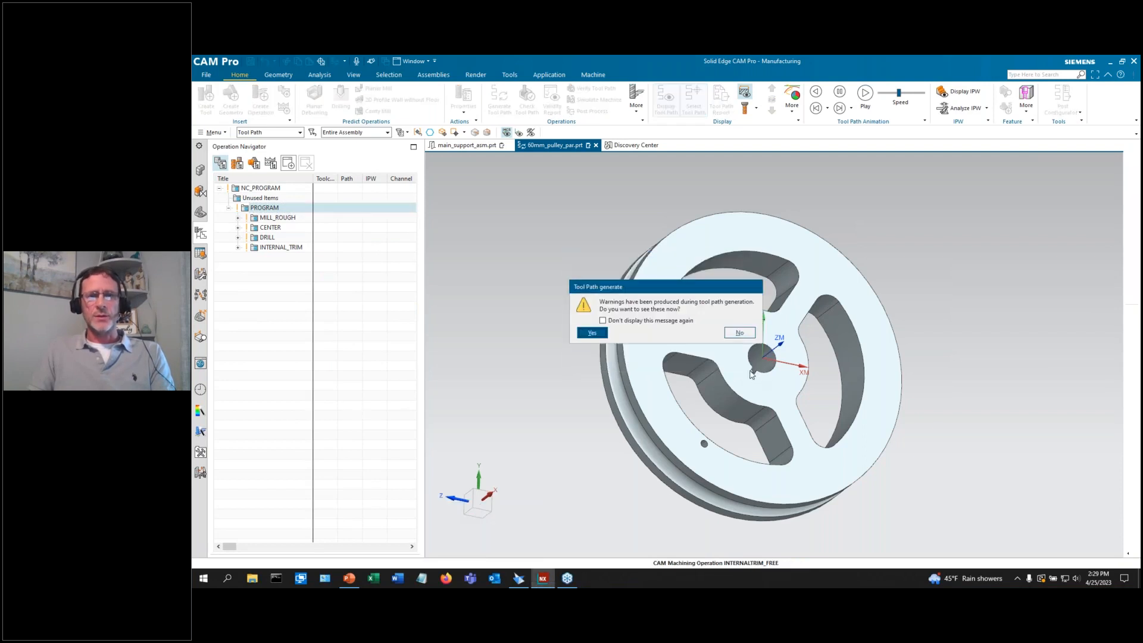
click(737, 332)
scroll(747, 364, down, 6)
middle_drag(745, 366, 703, 419)
scroll(737, 360, up, 3)
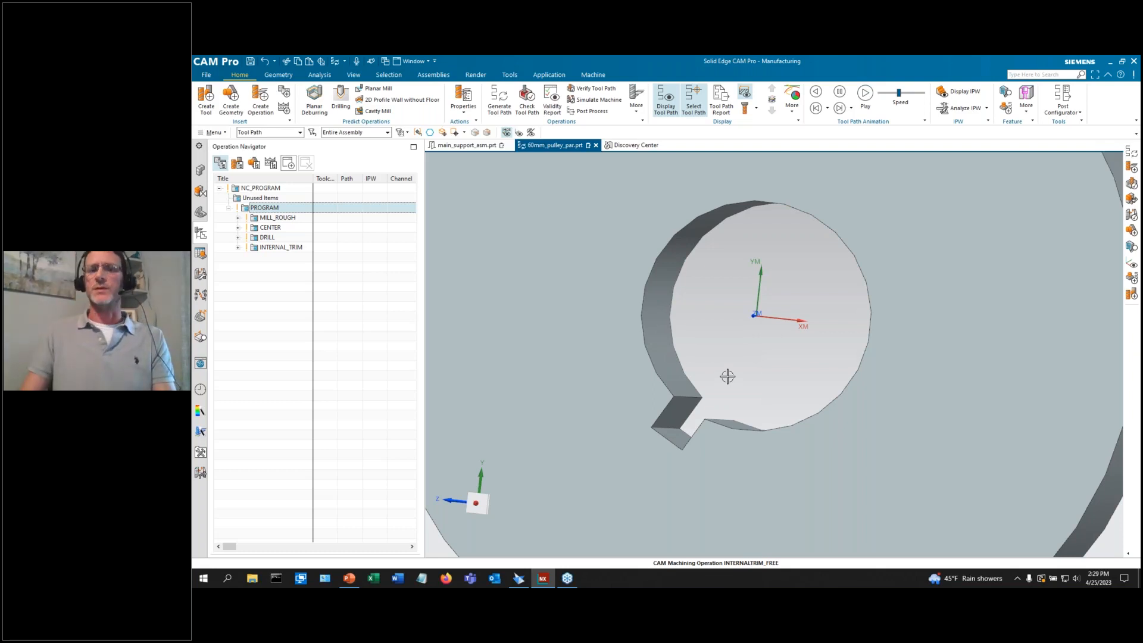
Display the INTERNALTRIM_FREE wire path around the bore and keyway, then replay the program's tool paths.
click(238, 247)
click(287, 260)
scroll(640, 361, down, 1)
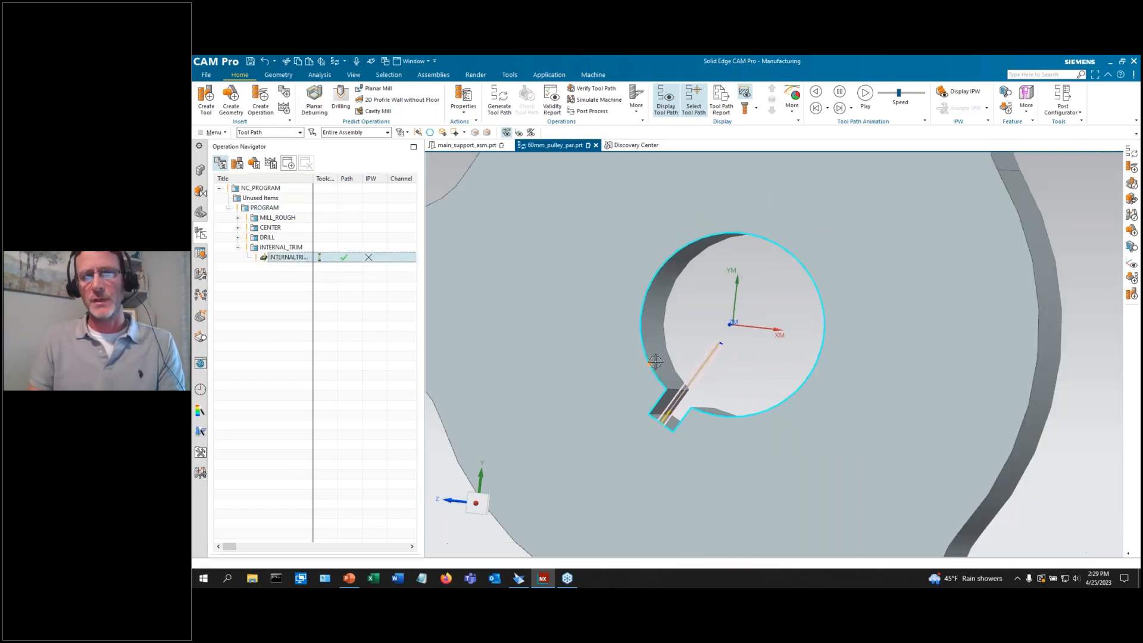
mouse_move(742, 386)
middle_down()
mouse_move(749, 378)
mouse_move(733, 400)
middle_up()
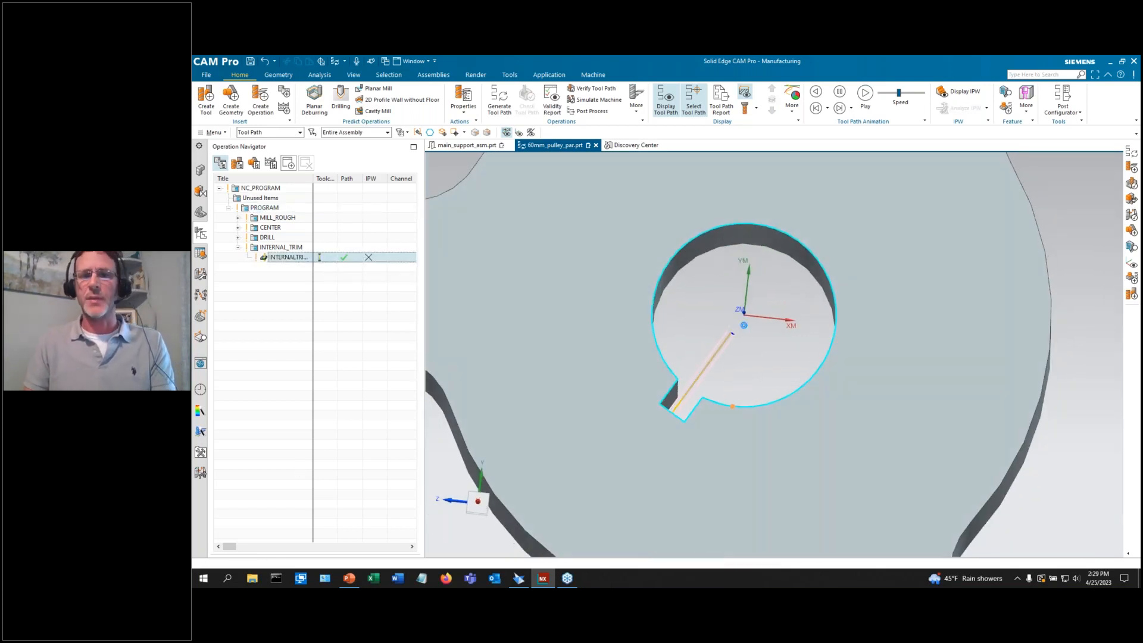
click(257, 208)
click(592, 88)
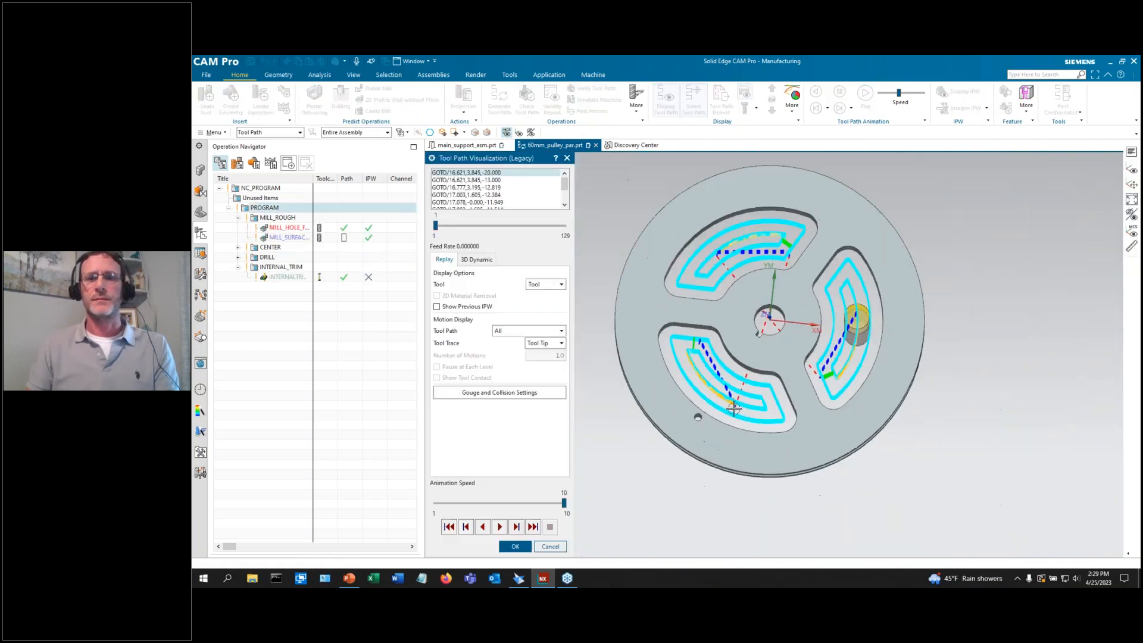
Run the 3D Dynamic material-removal simulation at animation speed 5, then close the verification.
click(476, 259)
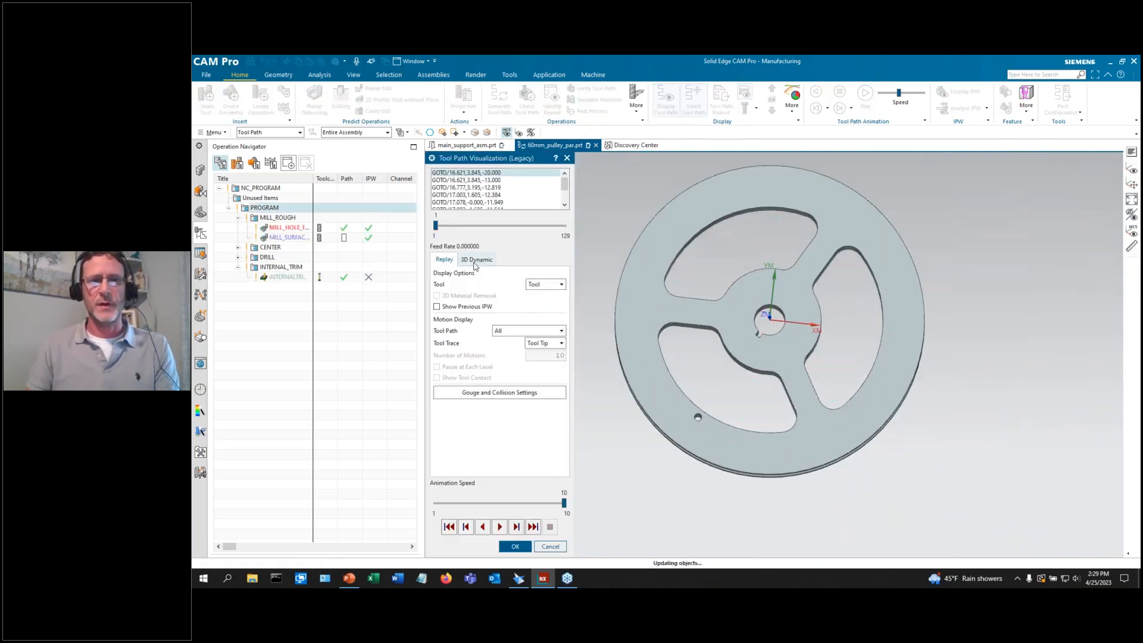
drag(564, 503, 492, 503)
click(499, 526)
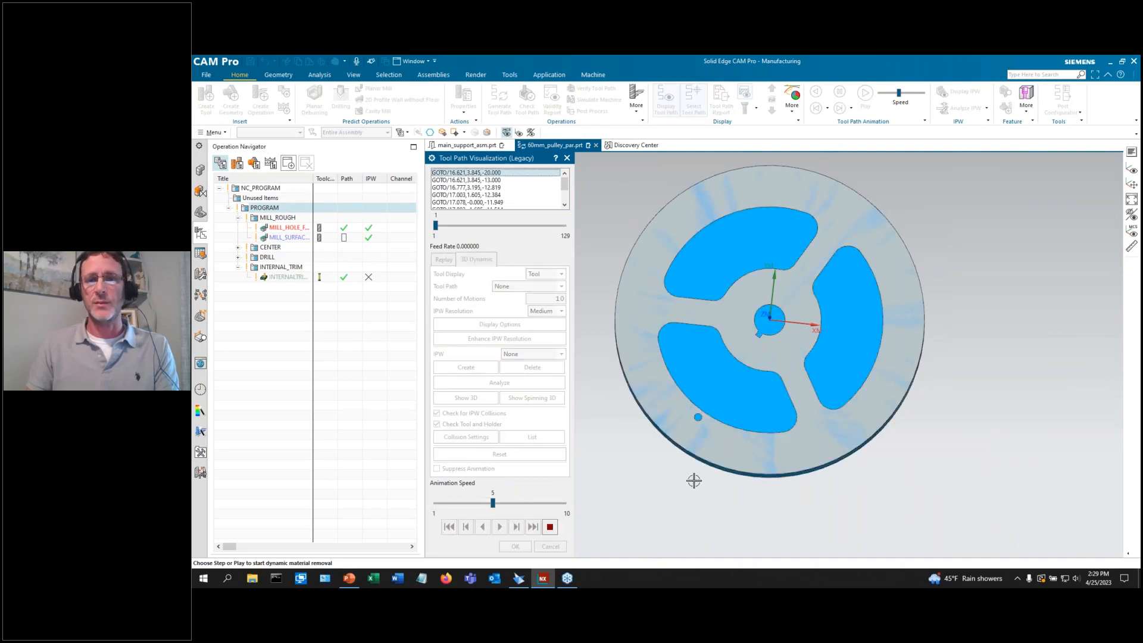
middle_drag(714, 529, 716, 498)
middle_drag(738, 415, 715, 299)
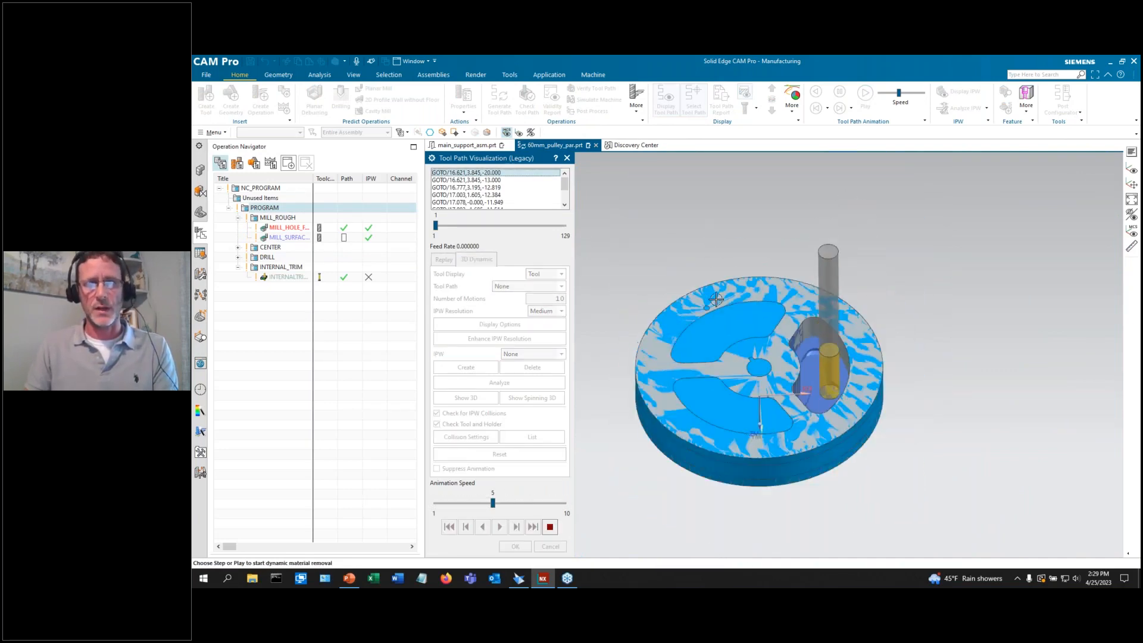
scroll(718, 363, up, 3)
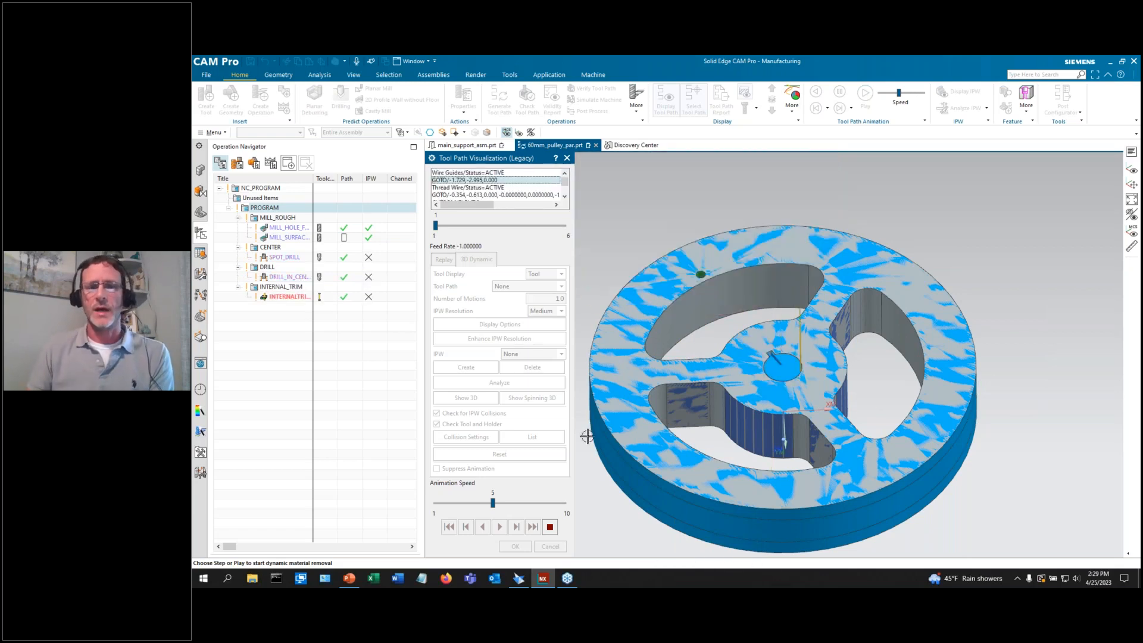
click(515, 547)
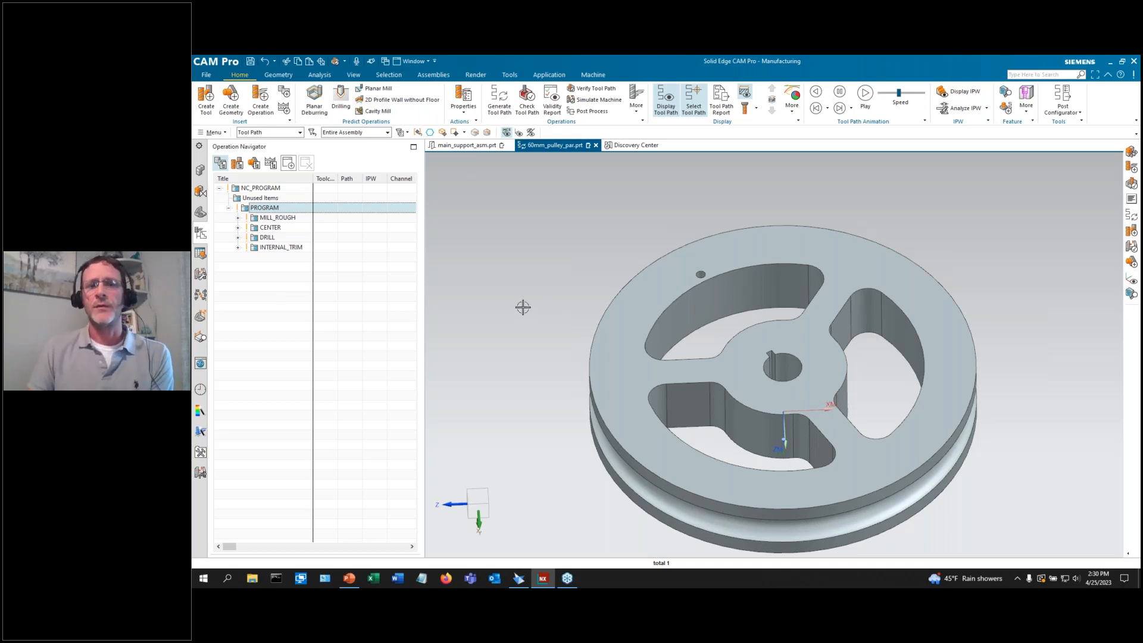
Expand MILL_ROUGH and select MILL_HOLE_FREE to display its pocket toolpath.
scroll(524, 306, down, 1)
click(238, 218)
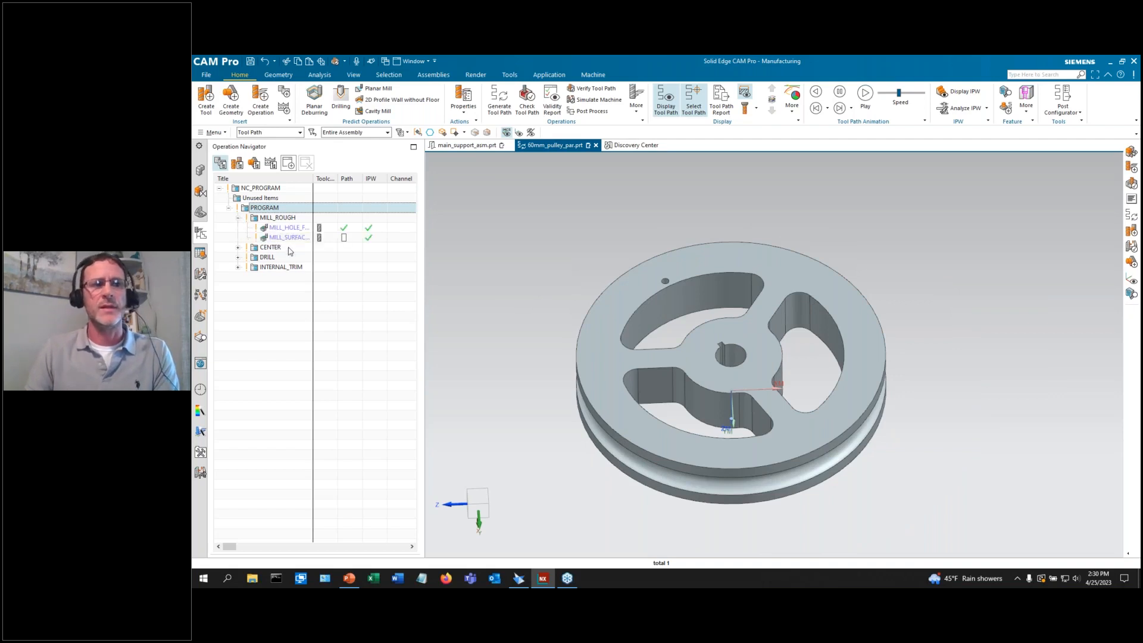
click(285, 227)
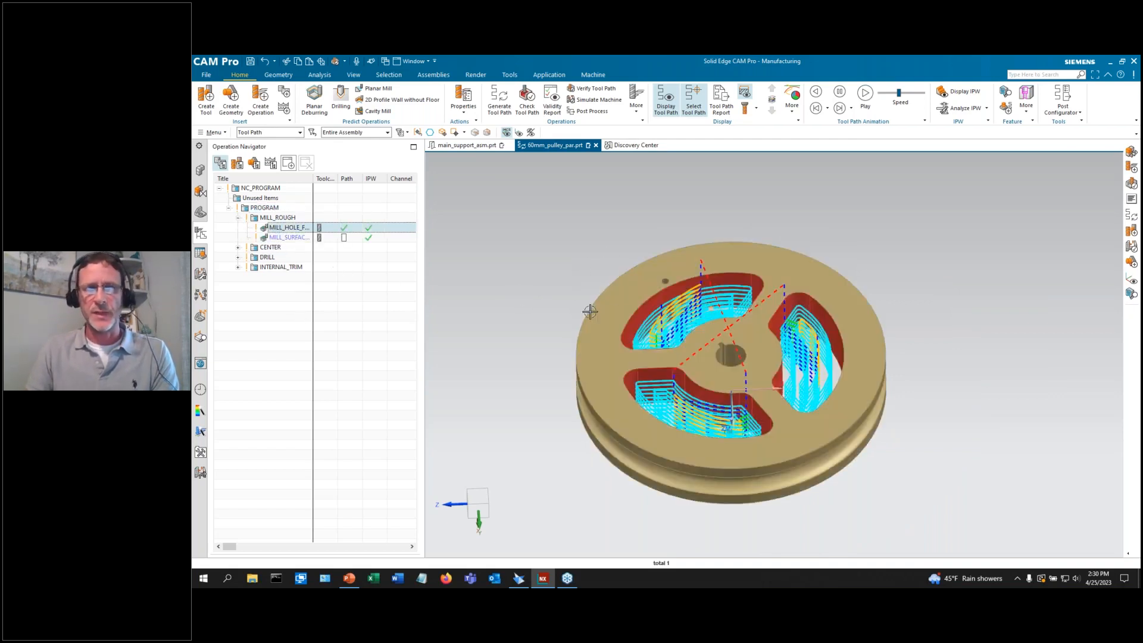
scroll(529, 391, up, 2)
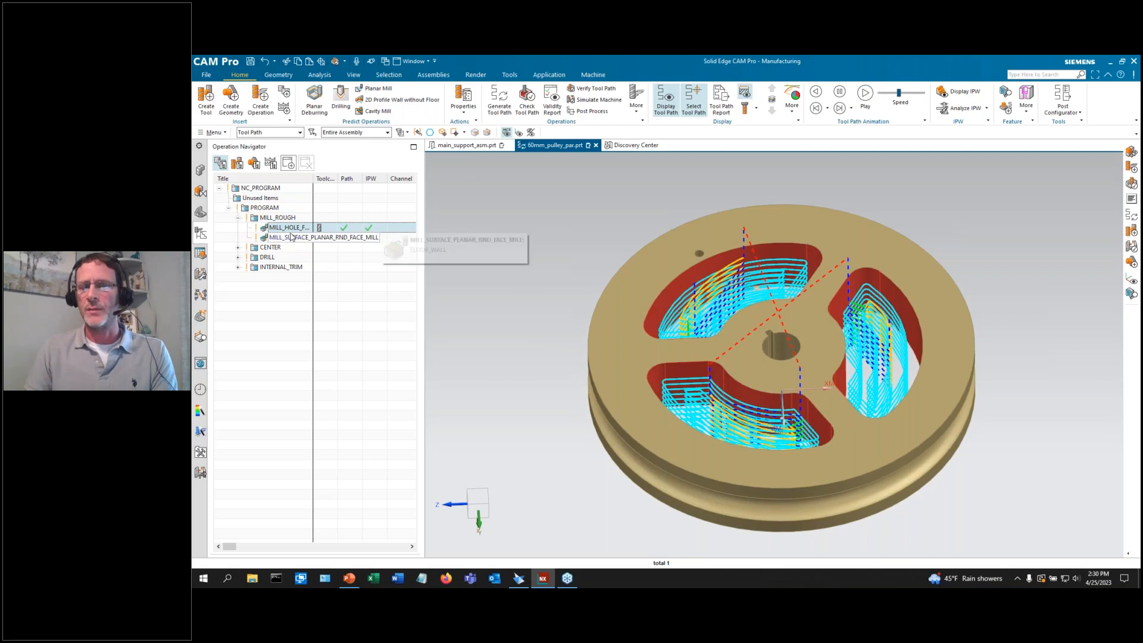
Switch to Geometry View and launch Object > Teach Operation Sets on HOLE_FREE_SHAPED_STRAIGHT.
right_click(274, 218)
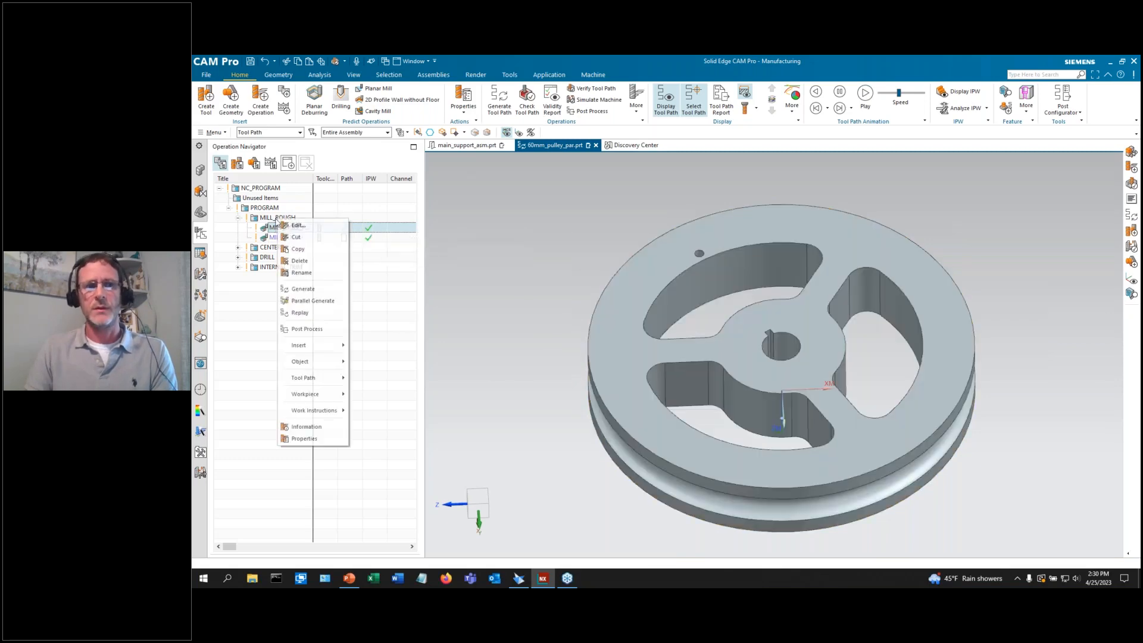
click(253, 163)
right_click(281, 227)
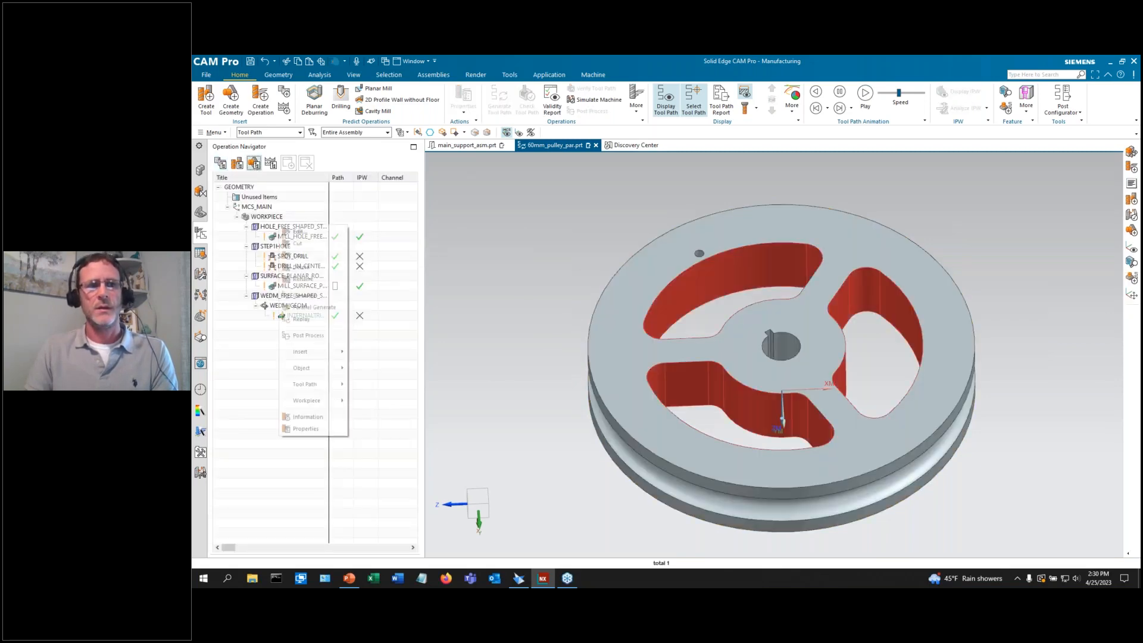
mouse_move(318, 366)
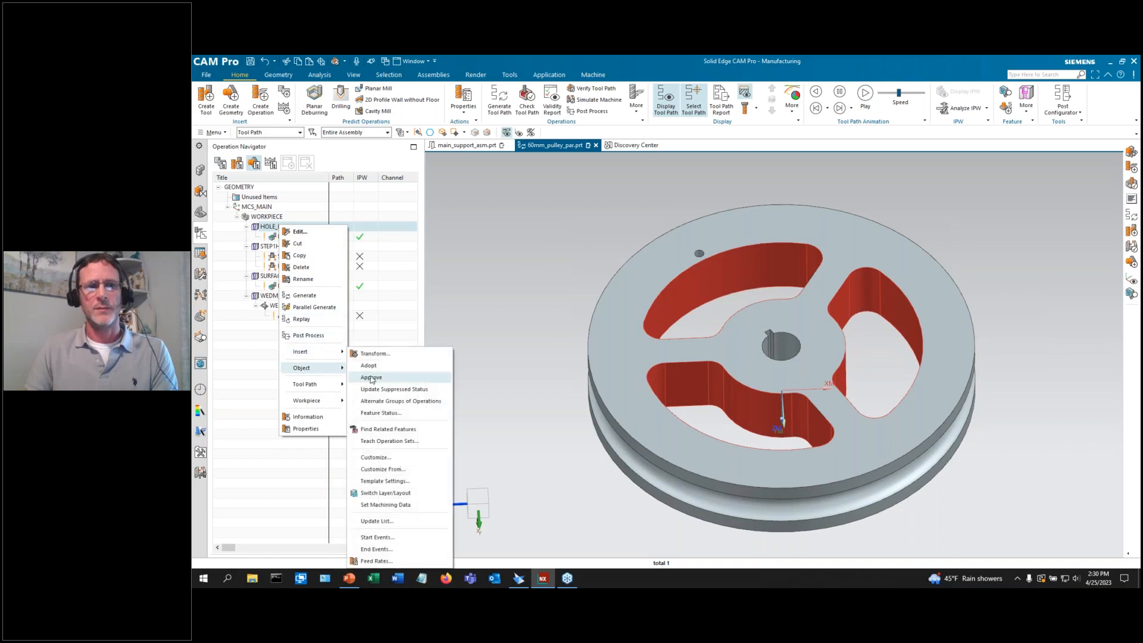
click(385, 442)
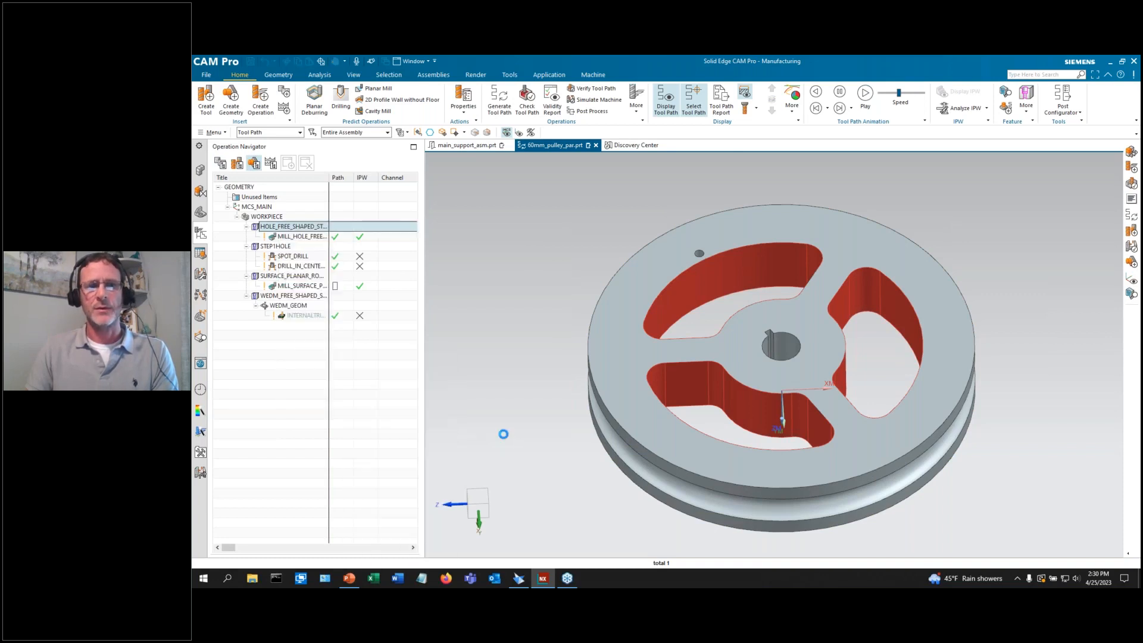
Acknowledge the warning and load MILL_HOLE_FREE_STR's objects and parameters, expanding Ncms and Stepovers.
click(660, 329)
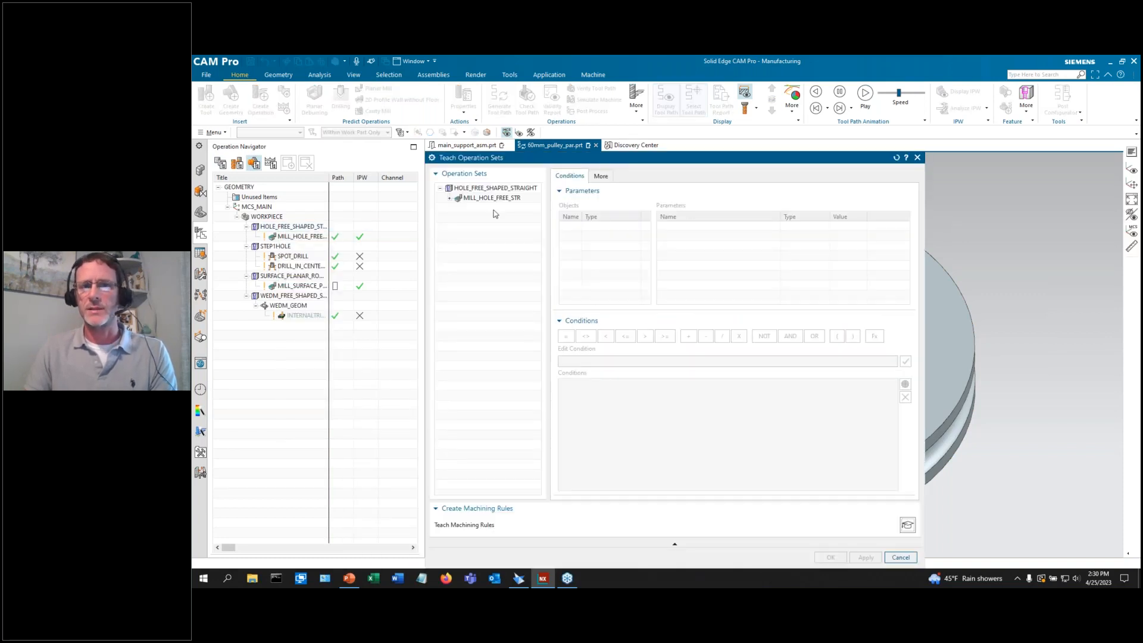
click(450, 198)
click(459, 207)
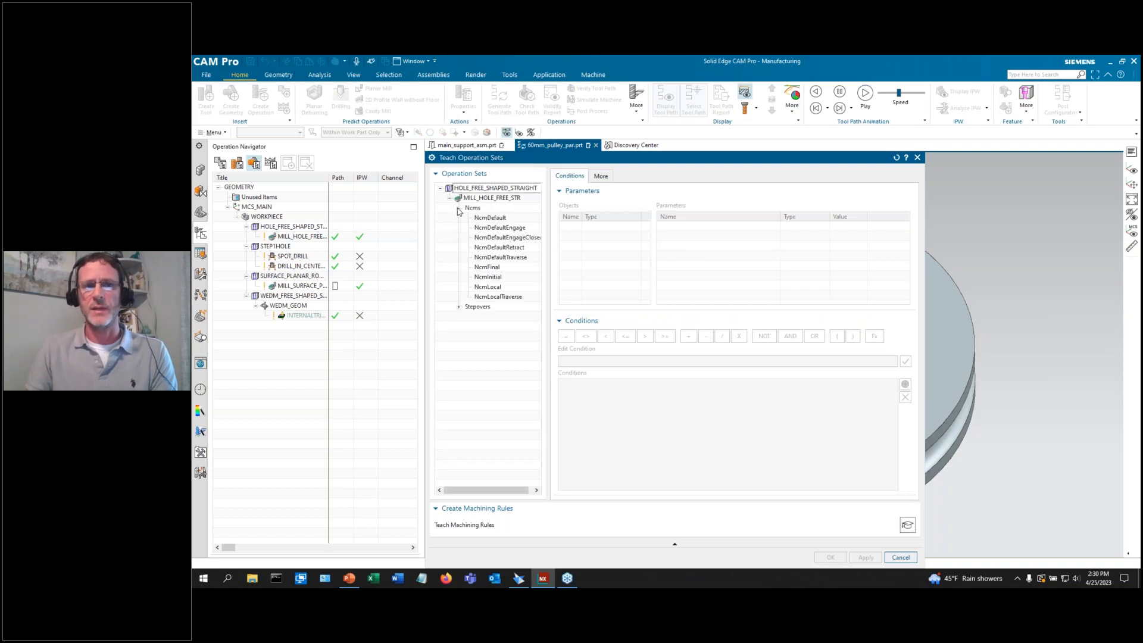
click(459, 307)
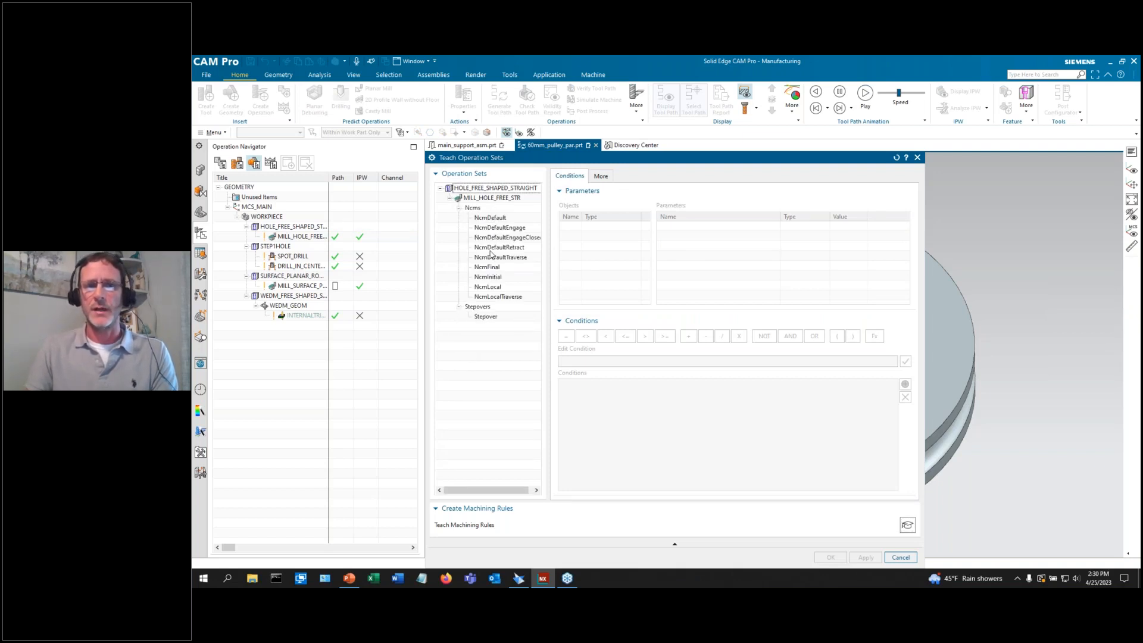
click(498, 199)
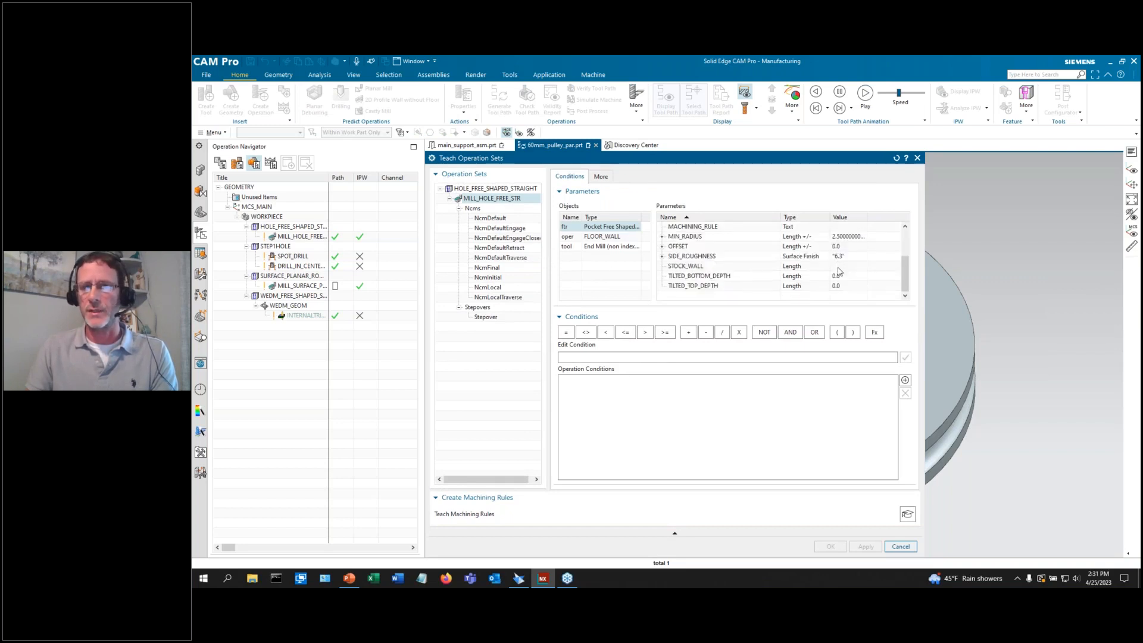
drag(862, 159, 646, 160)
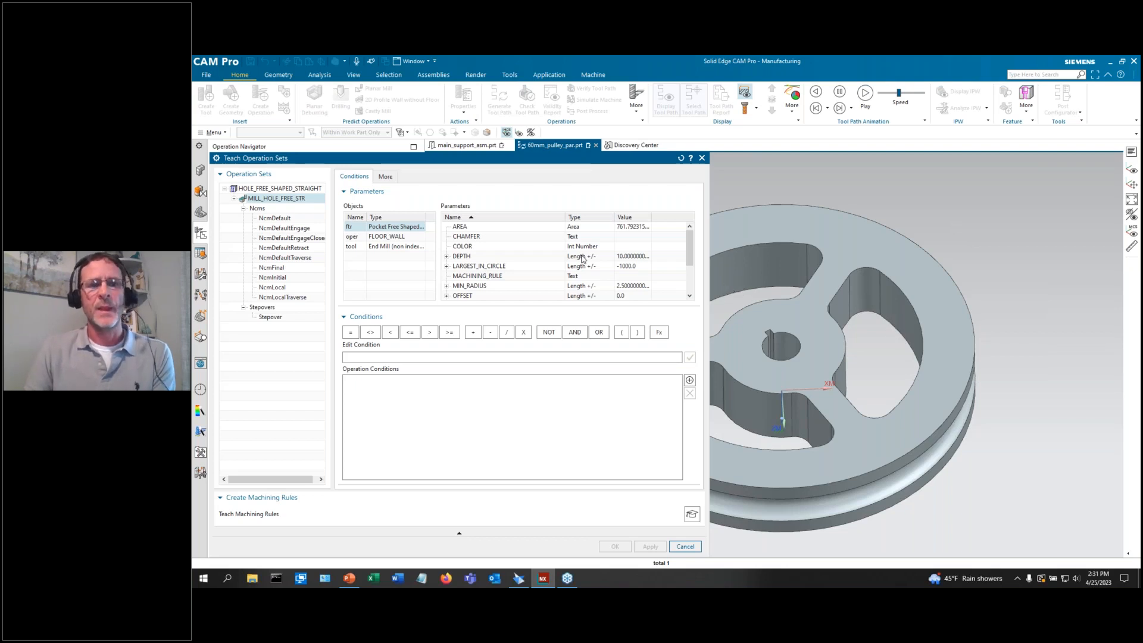
Build a DEPTH and MIN_RADIUS condition, then cancel the teaching window.
double_click(629, 258)
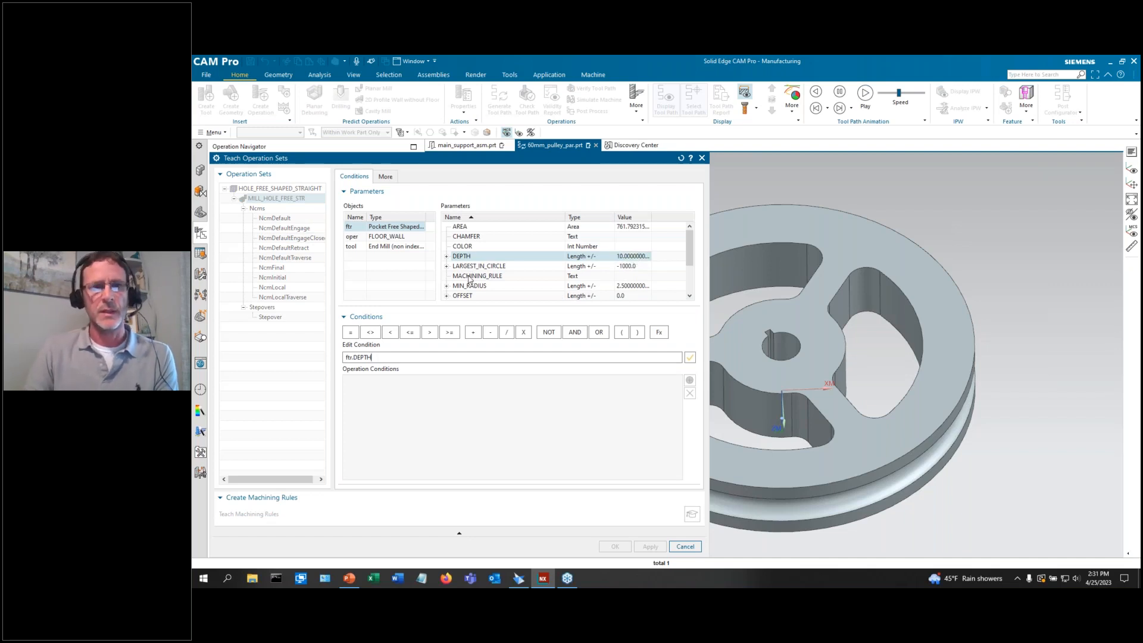
double_click(578, 288)
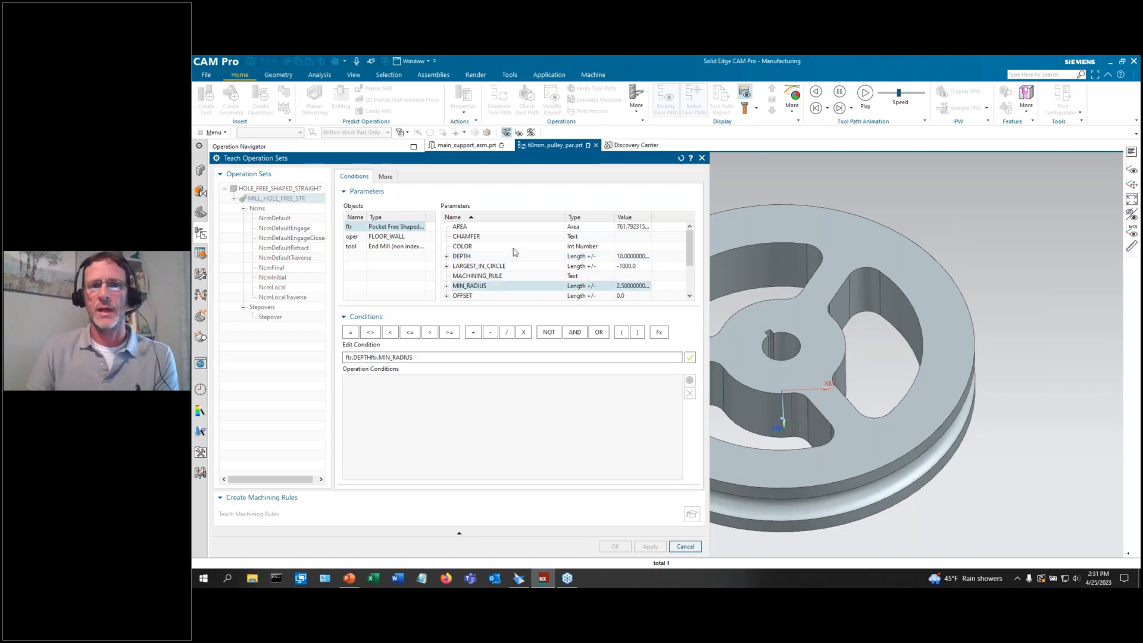
scroll(515, 252, down, 2)
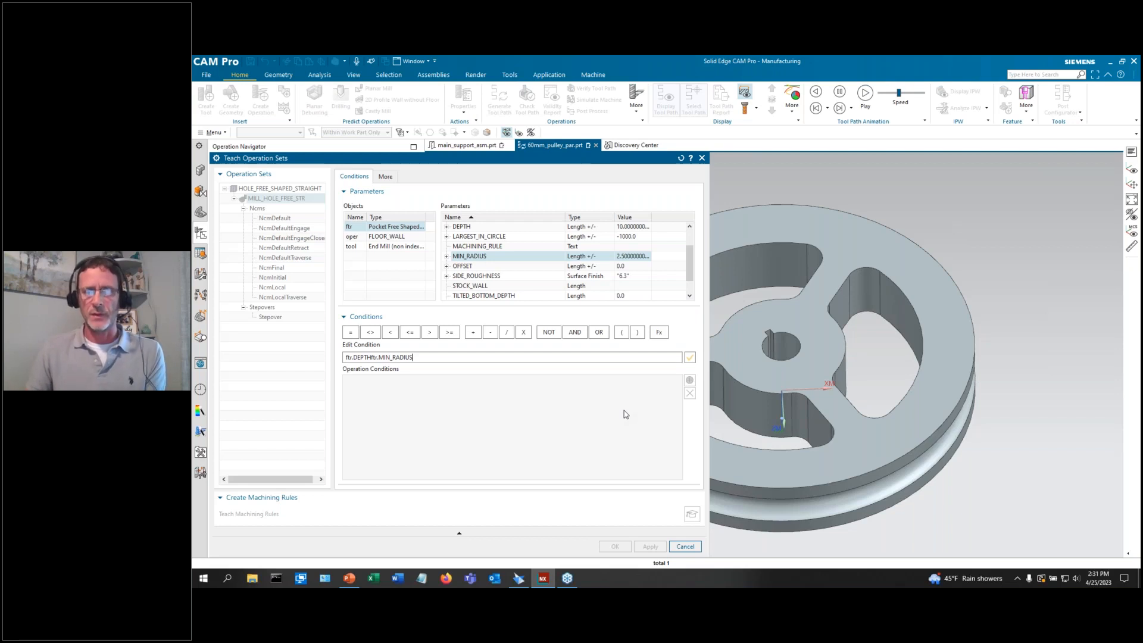
click(685, 546)
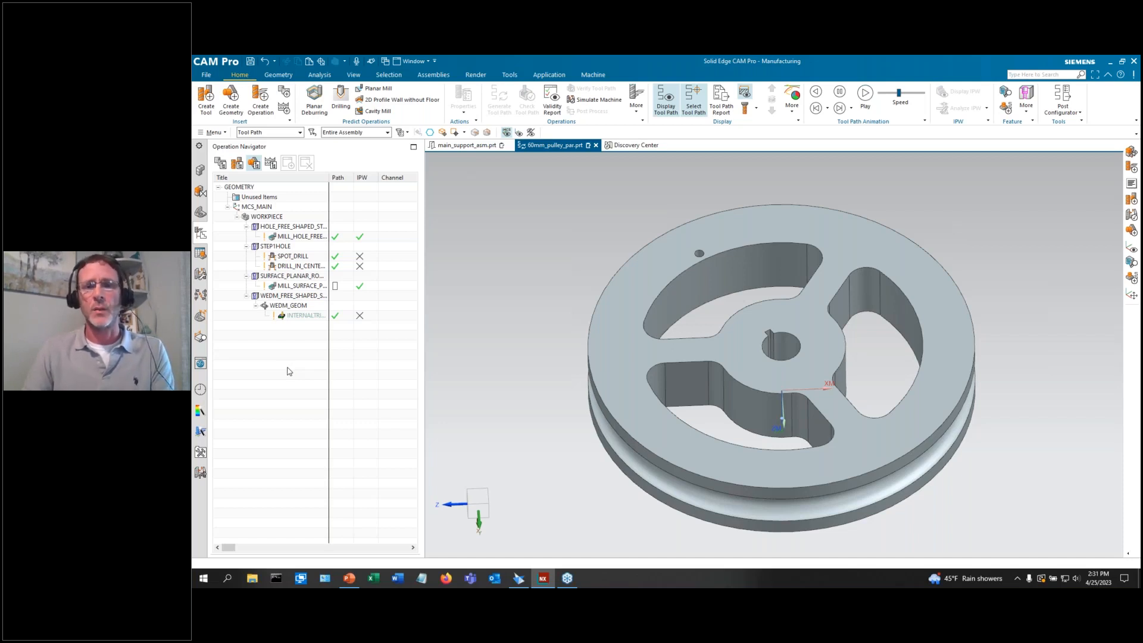
Select the WEDM_FREE_SHAPED group, then switch to the PowerPoint presentation.
click(289, 276)
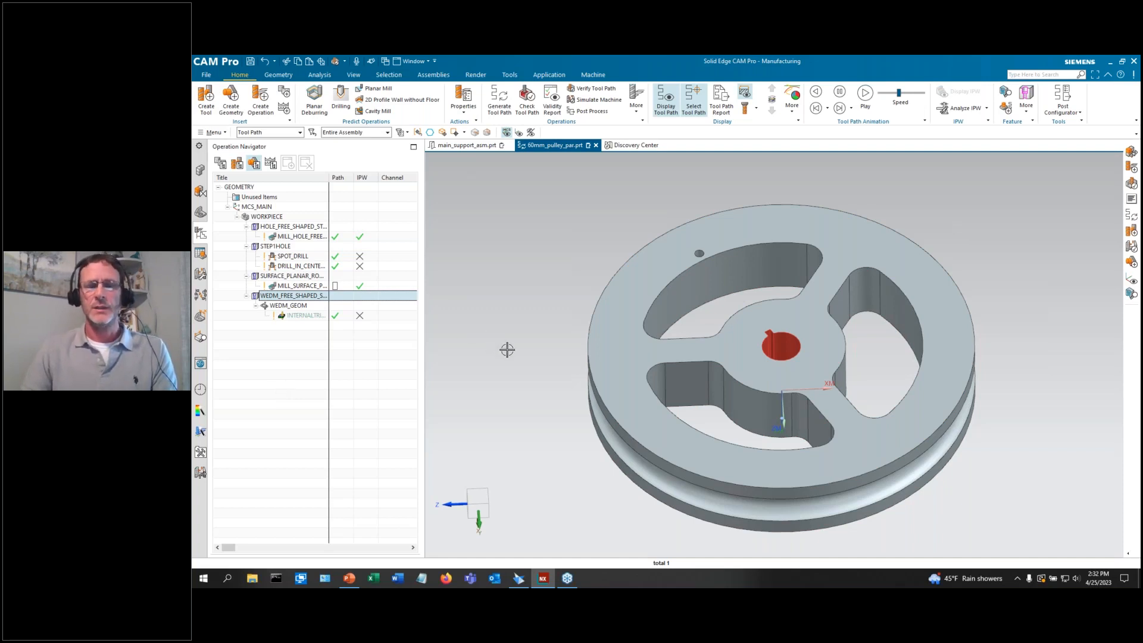
click(349, 578)
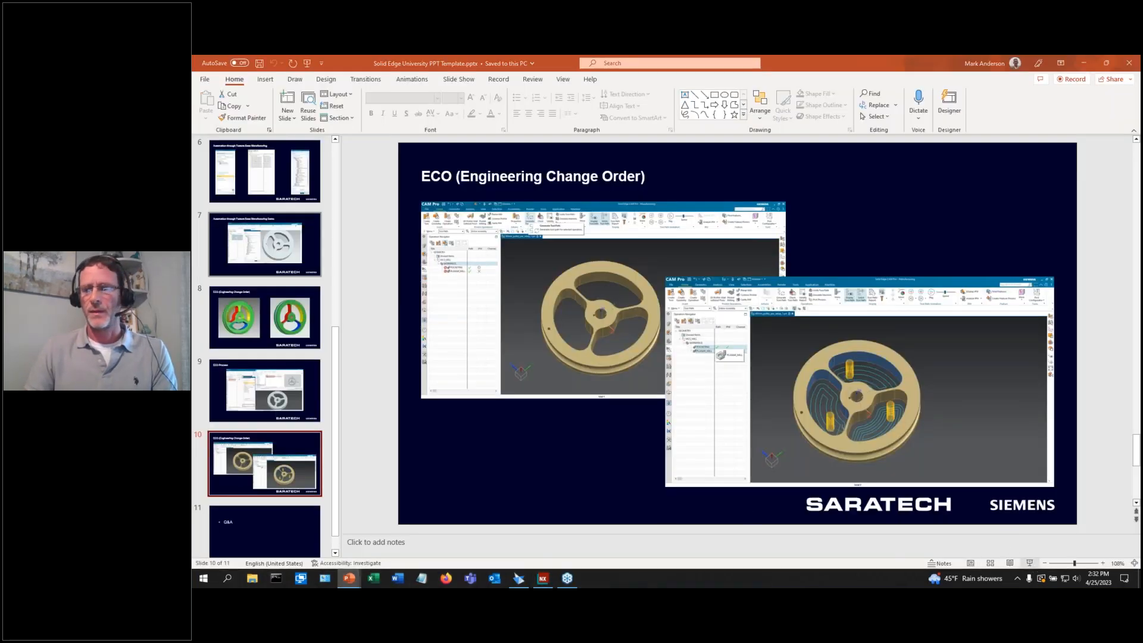
Show the ECO slide full screen, exit the show, and return to the pulley in CAM Pro.
click(1029, 563)
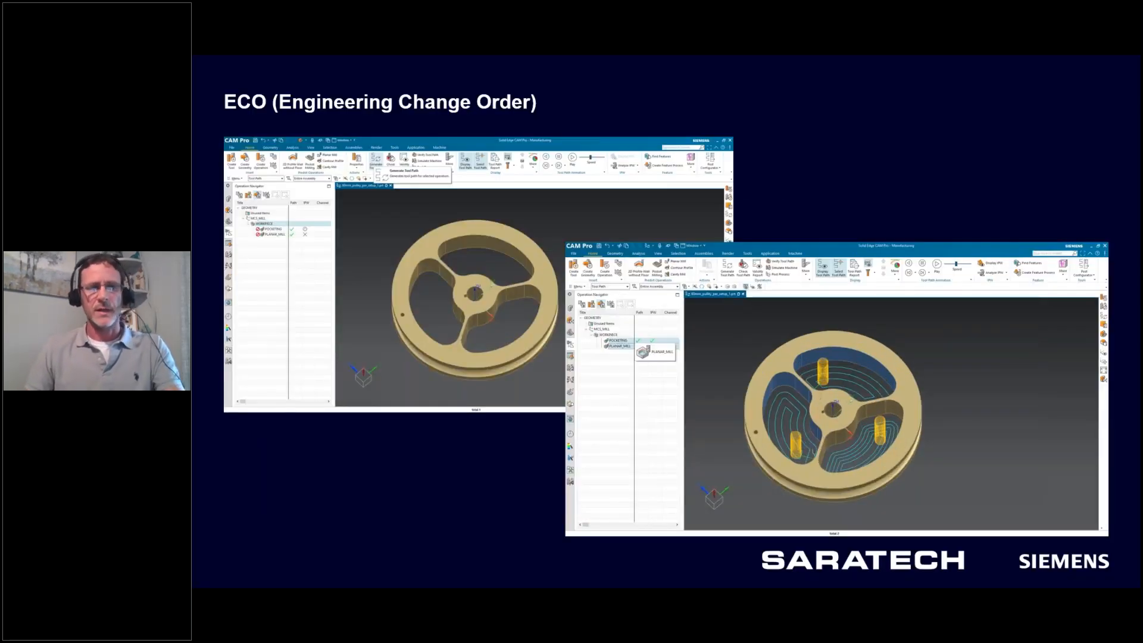
key(Escape)
click(543, 578)
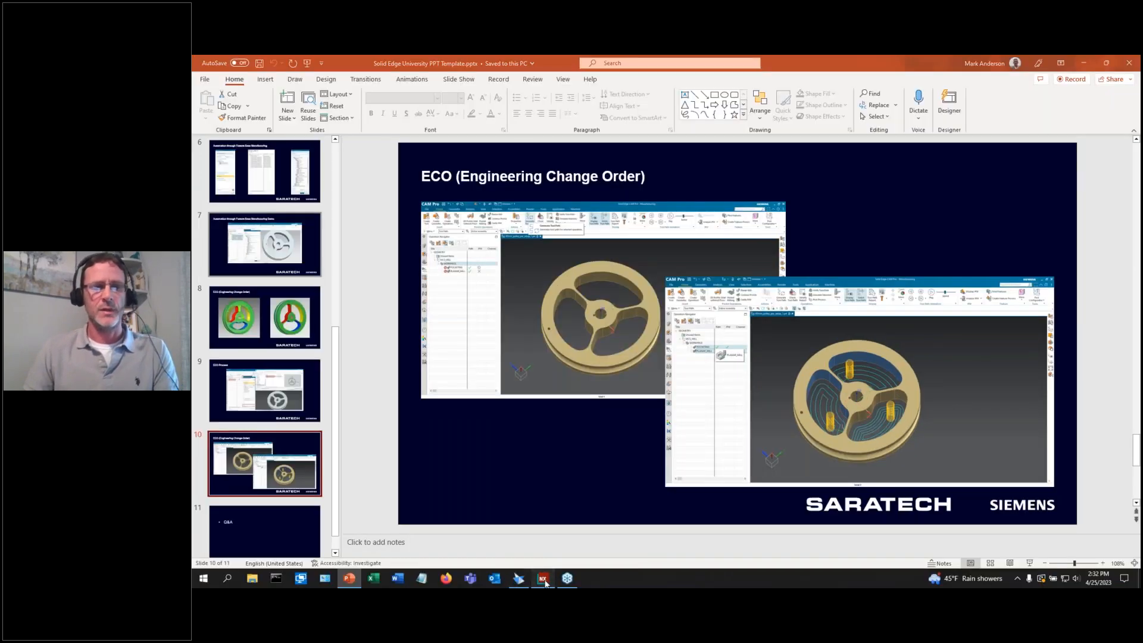
scroll(544, 351, up, 2)
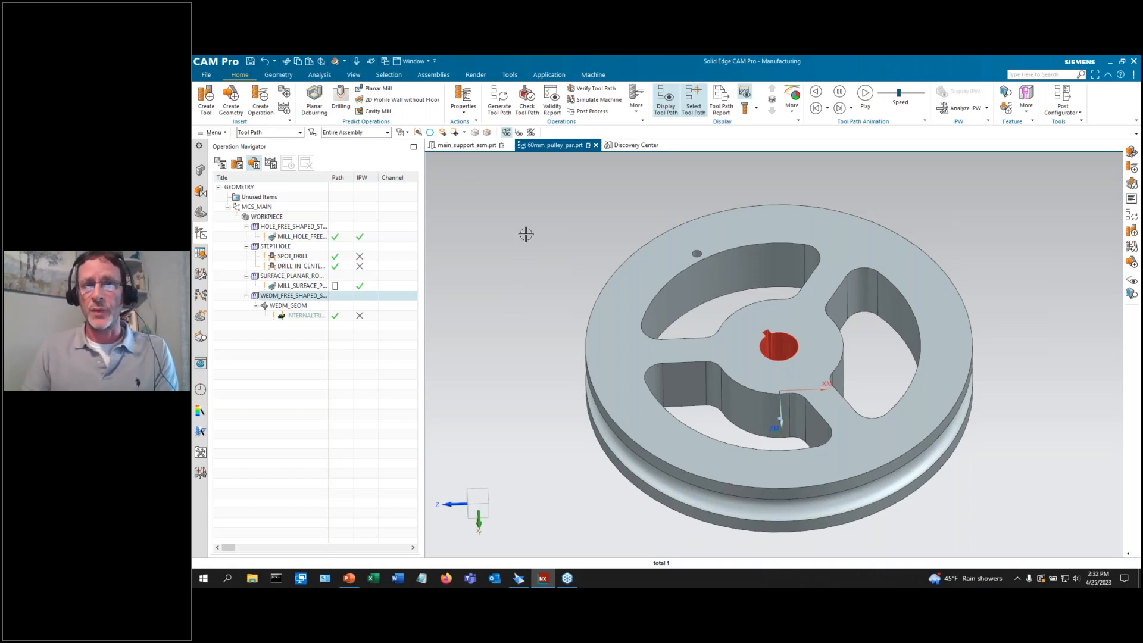
Select MILL_HOLE_FREE, open Post Process, and choose Post Hub's Browse Online for a Postprocessor.
click(269, 237)
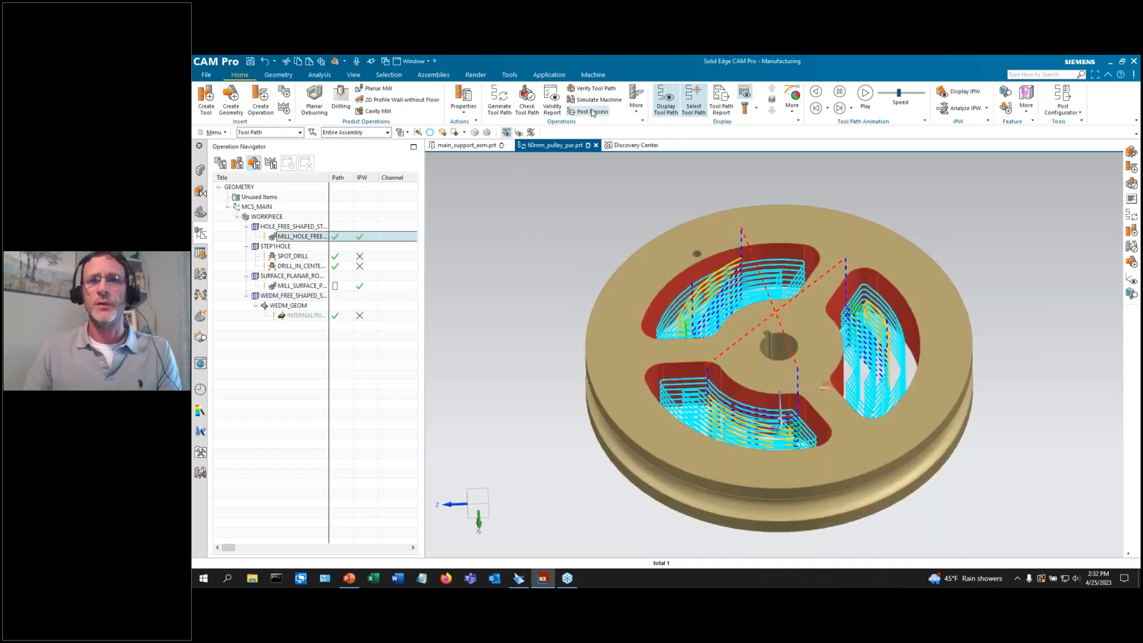
click(590, 111)
click(260, 271)
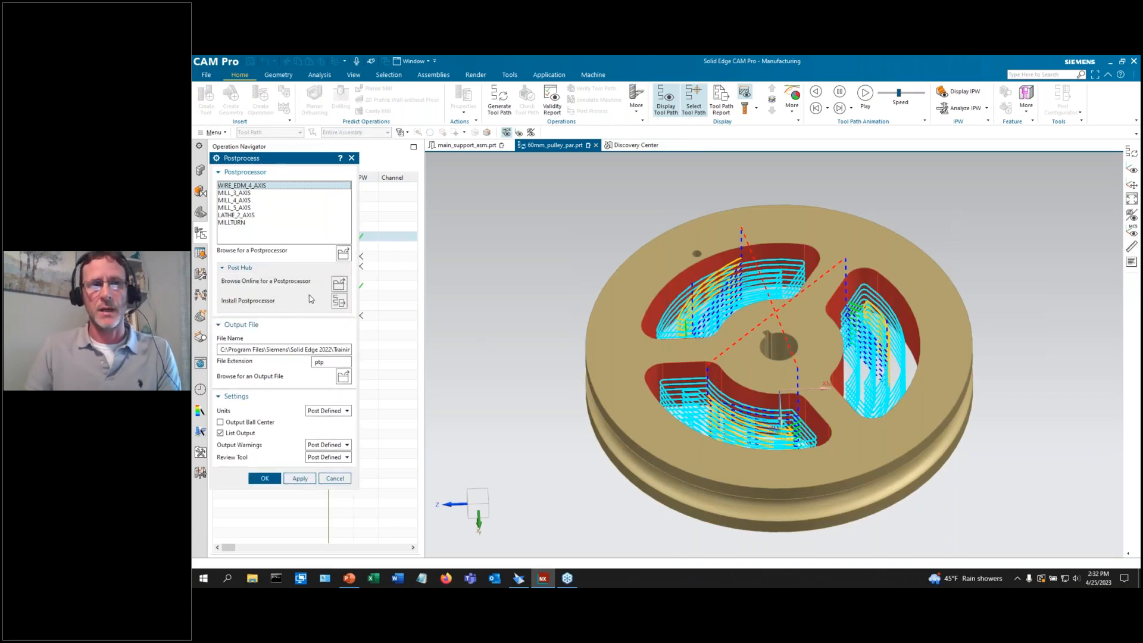
click(340, 284)
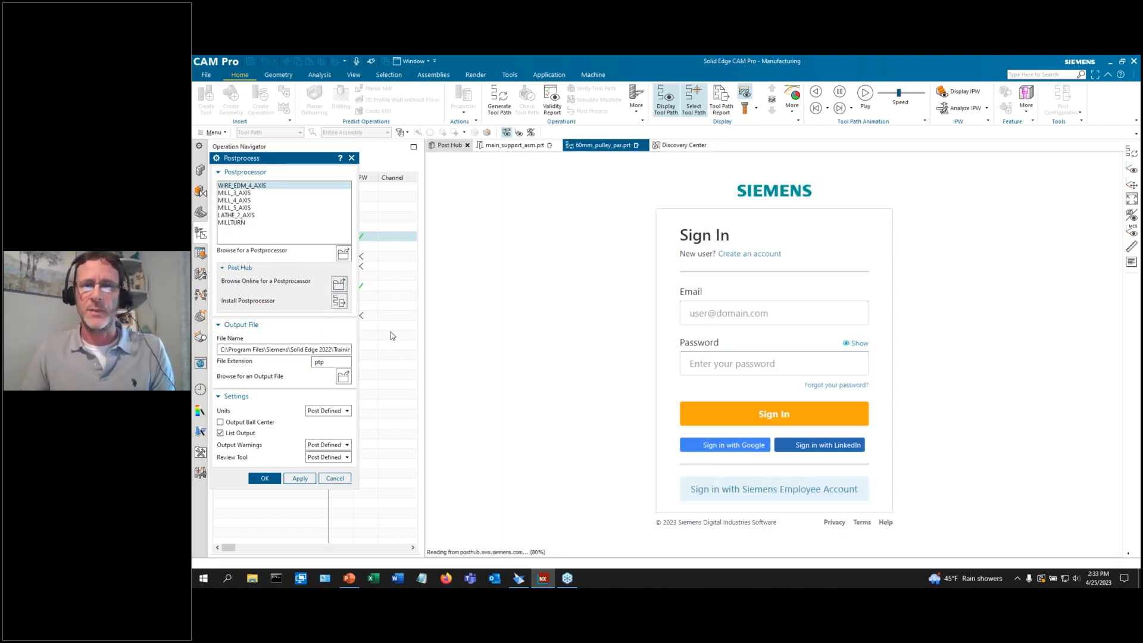
Enter the account e-mail, correcting its typos, and the password, then sign in to Post Hub.
click(708, 314)
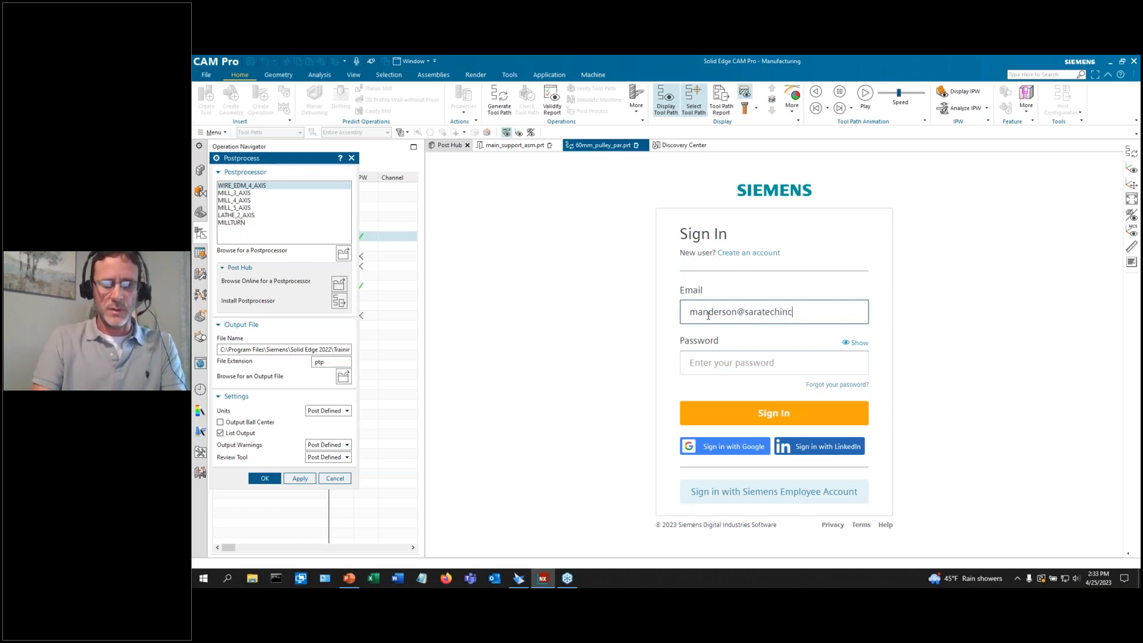
key(Tab)
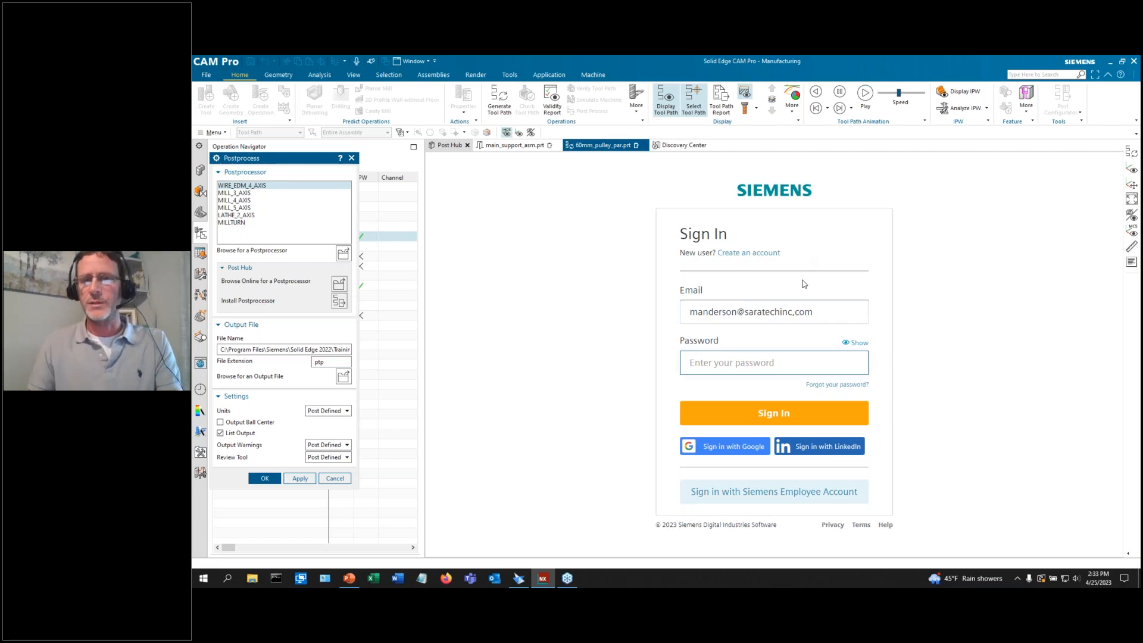
click(796, 310)
key(BackSpace)
text(.)
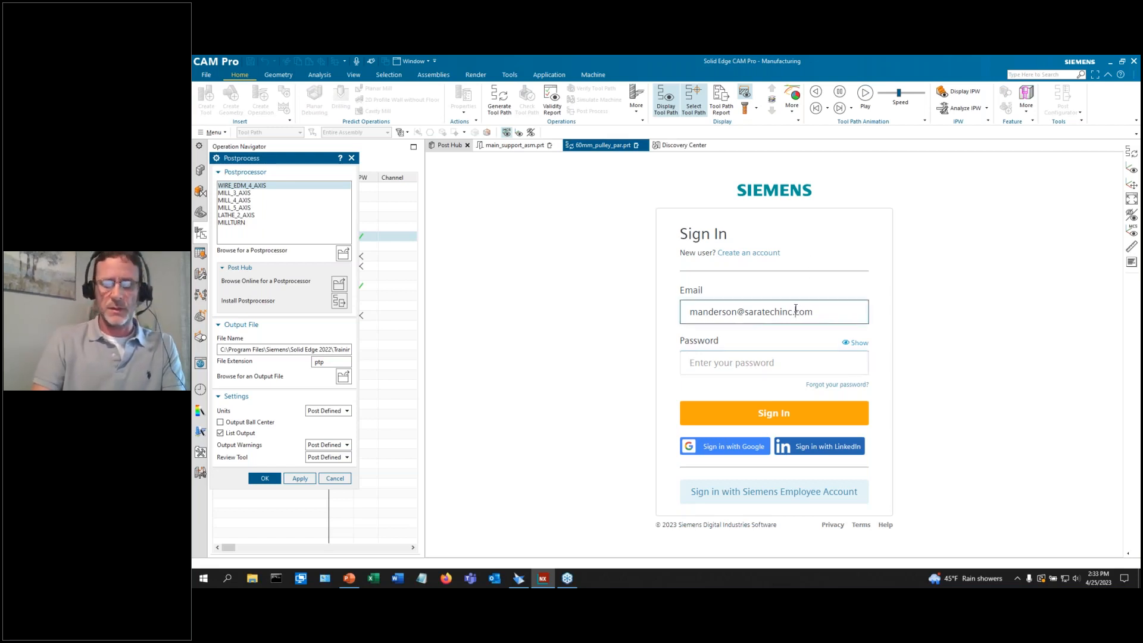
click(750, 362)
text(******)
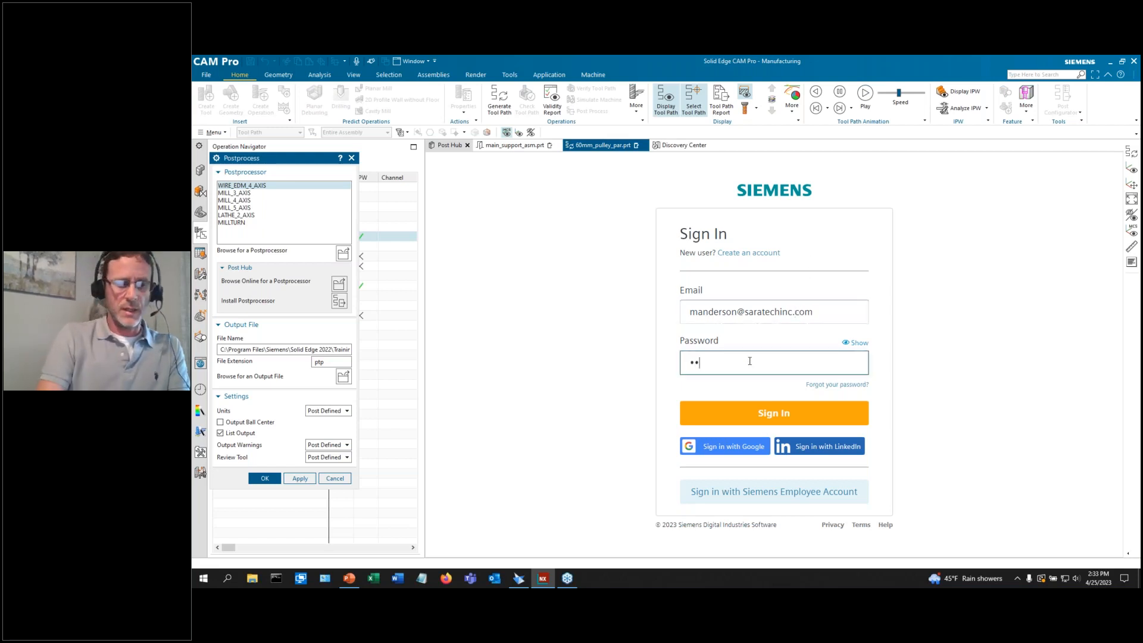
text(***)
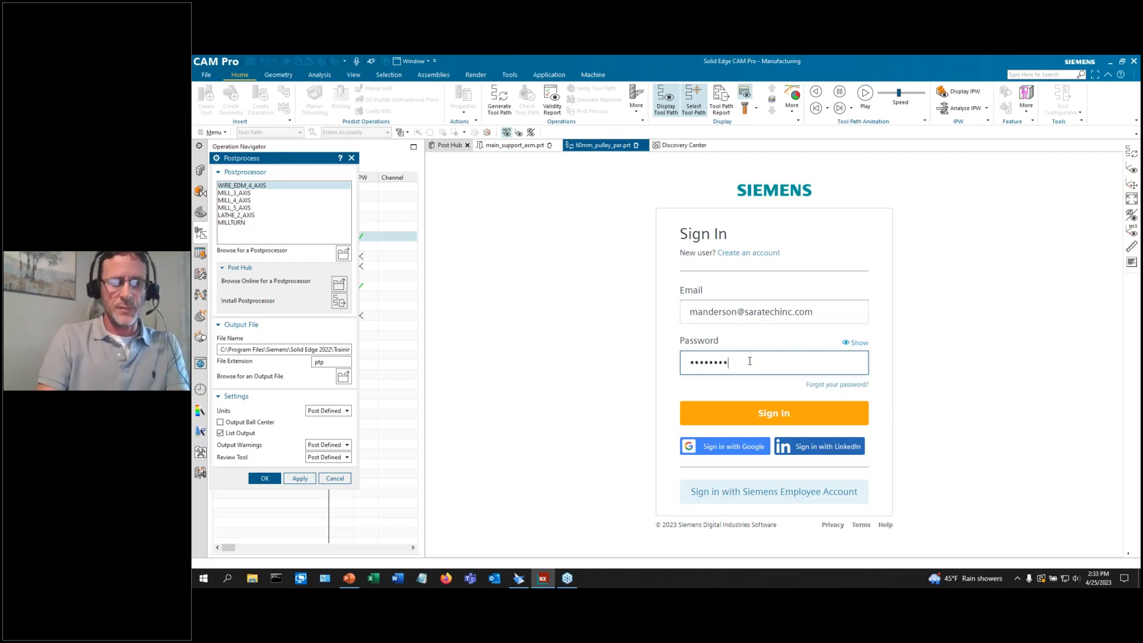
text(***)
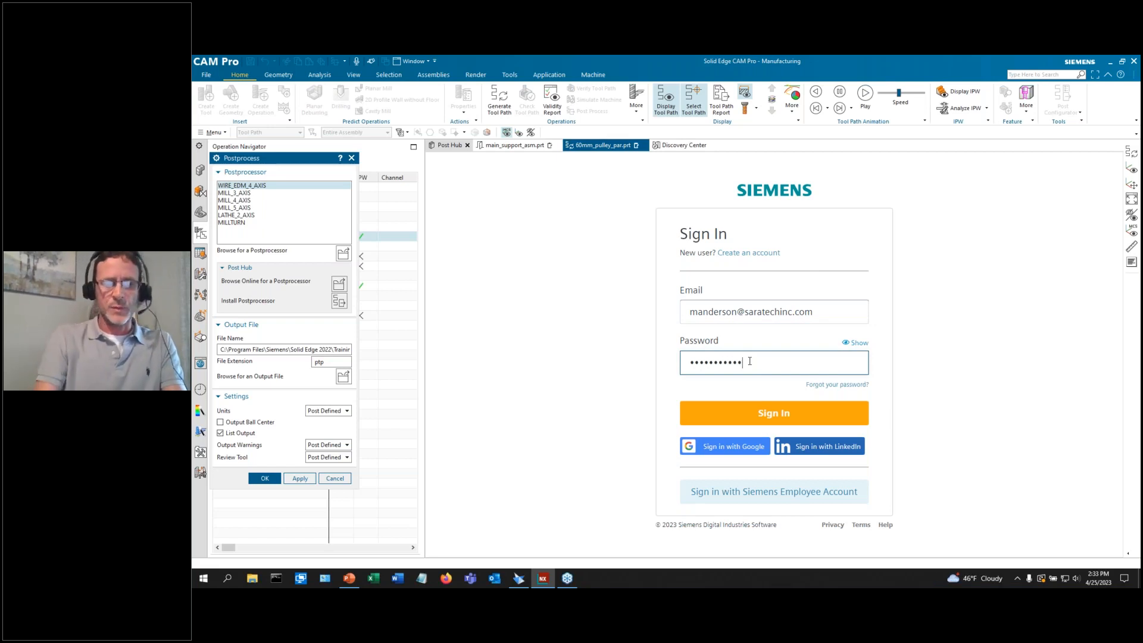
click(736, 418)
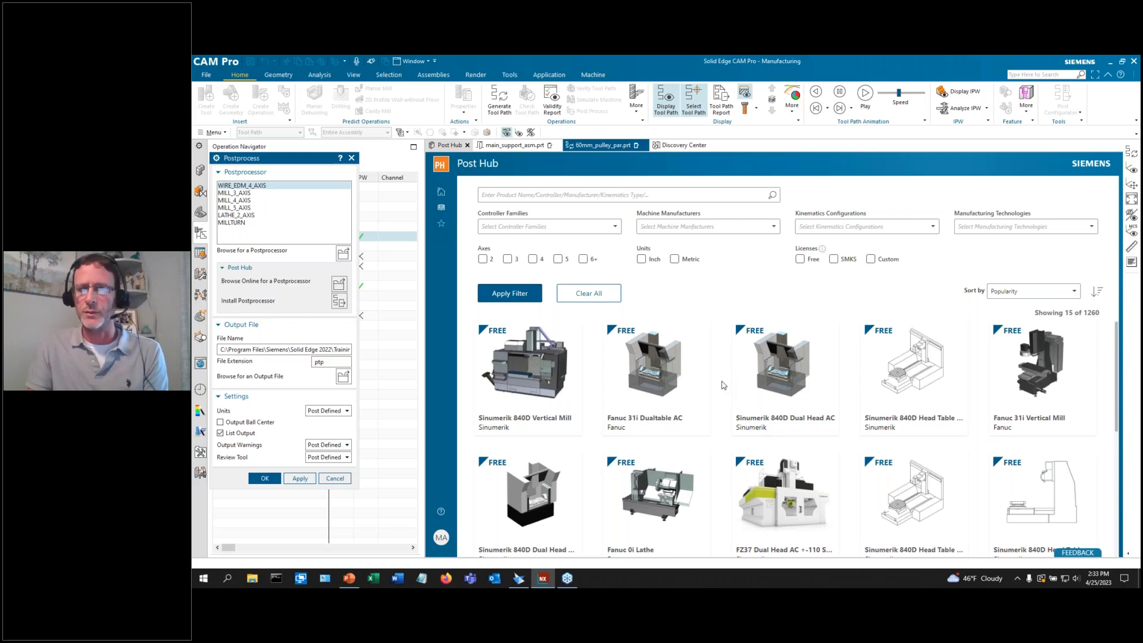
Scroll through the Post Hub machine postprocessor cards, then cancel the Postprocess dialog.
scroll(723, 385, down, 5)
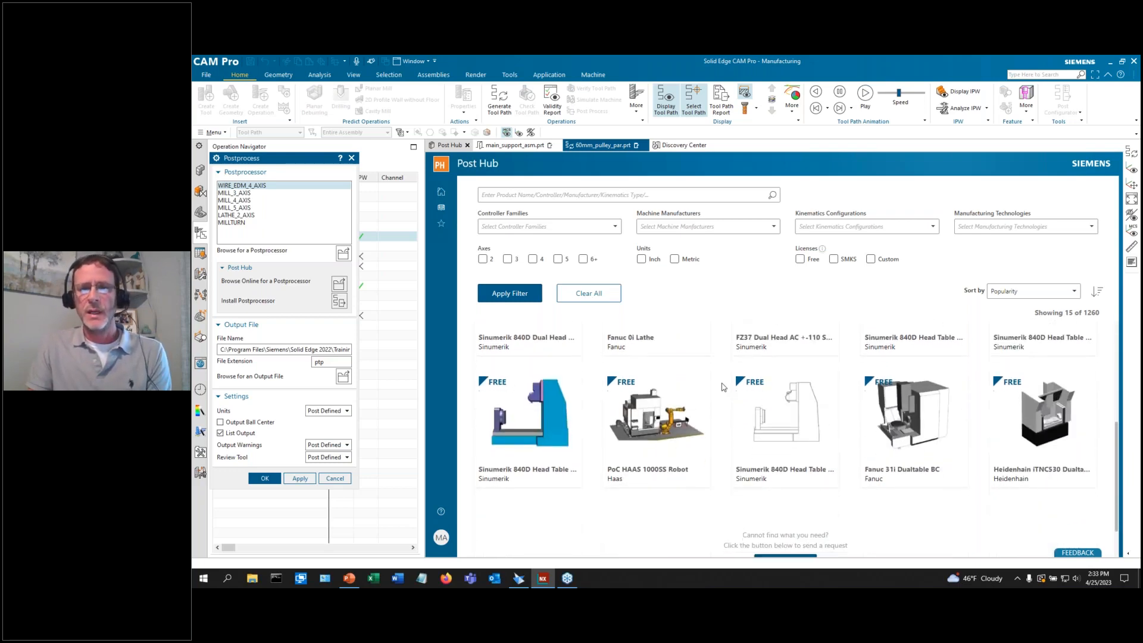
scroll(724, 387, down, 10)
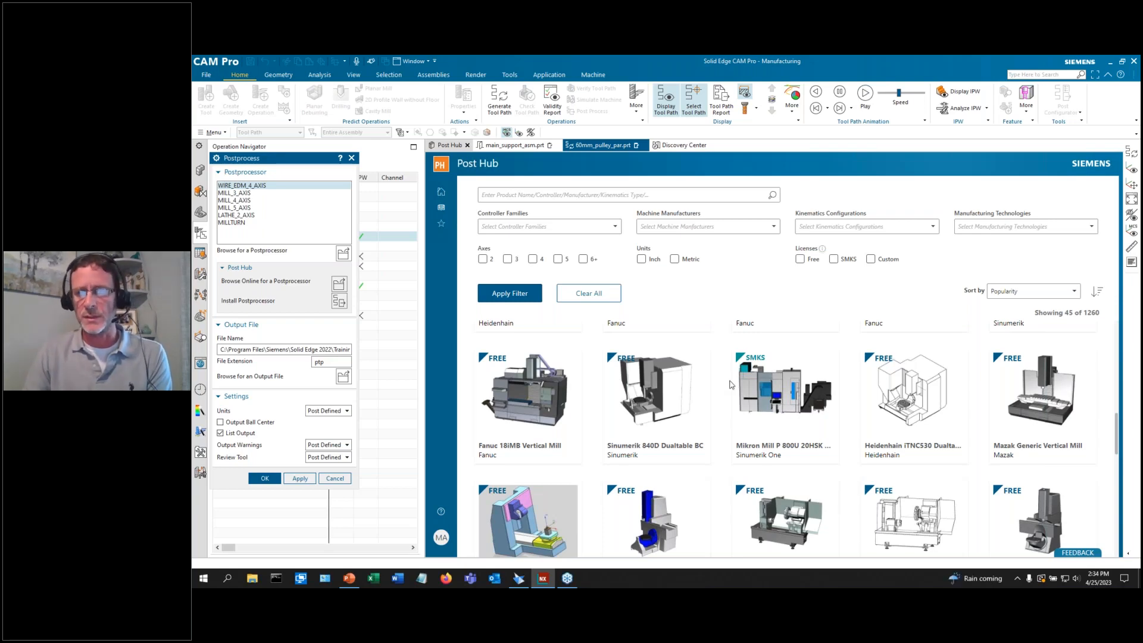
mouse_move(802, 401)
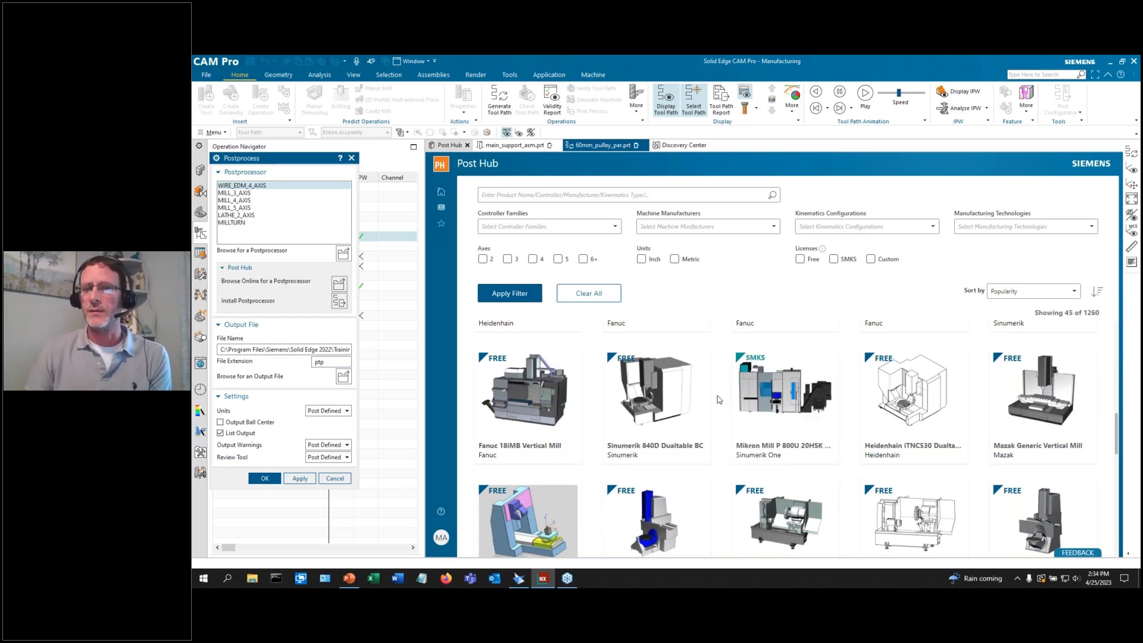
scroll(718, 399, down, 1)
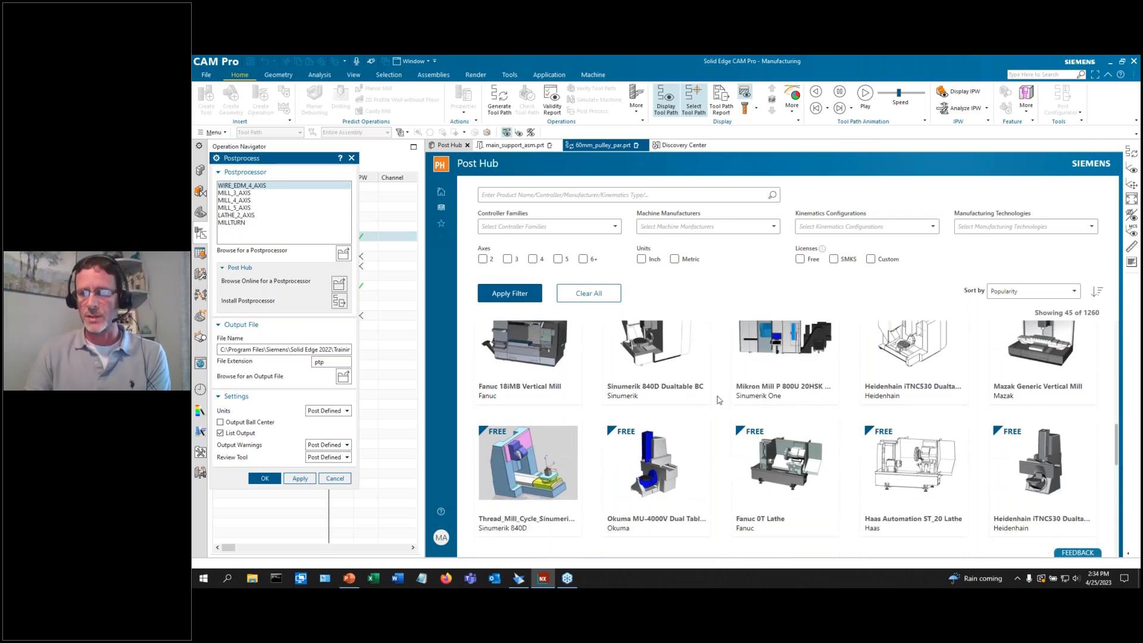
click(334, 478)
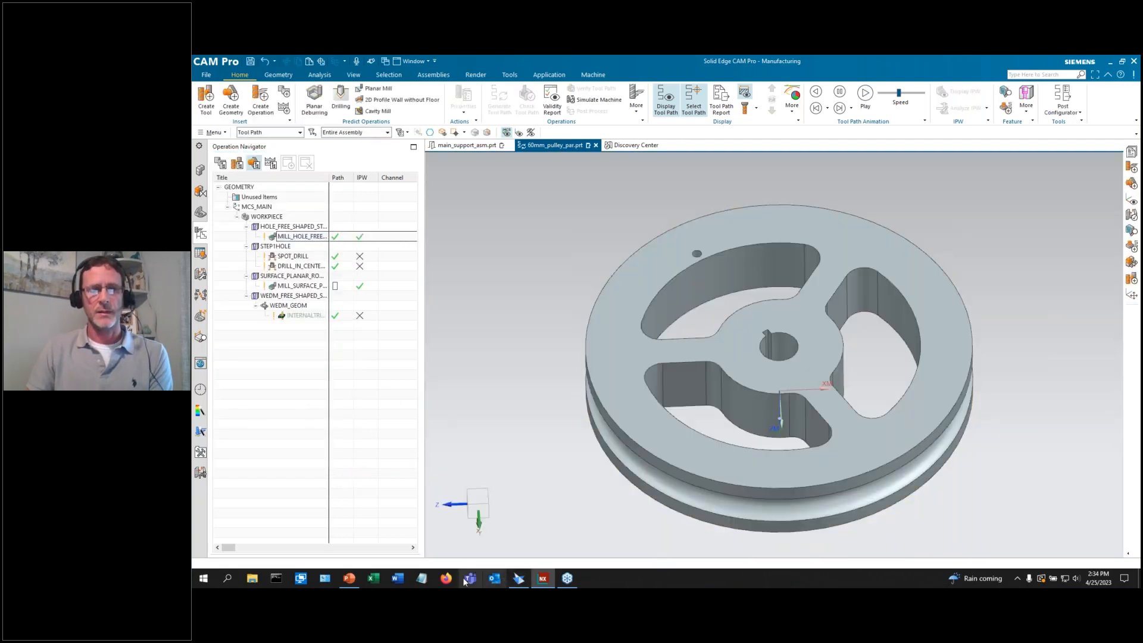
Bring PowerPoint forward, present full screen, advance to the Q&A slide, and end the show.
click(350, 578)
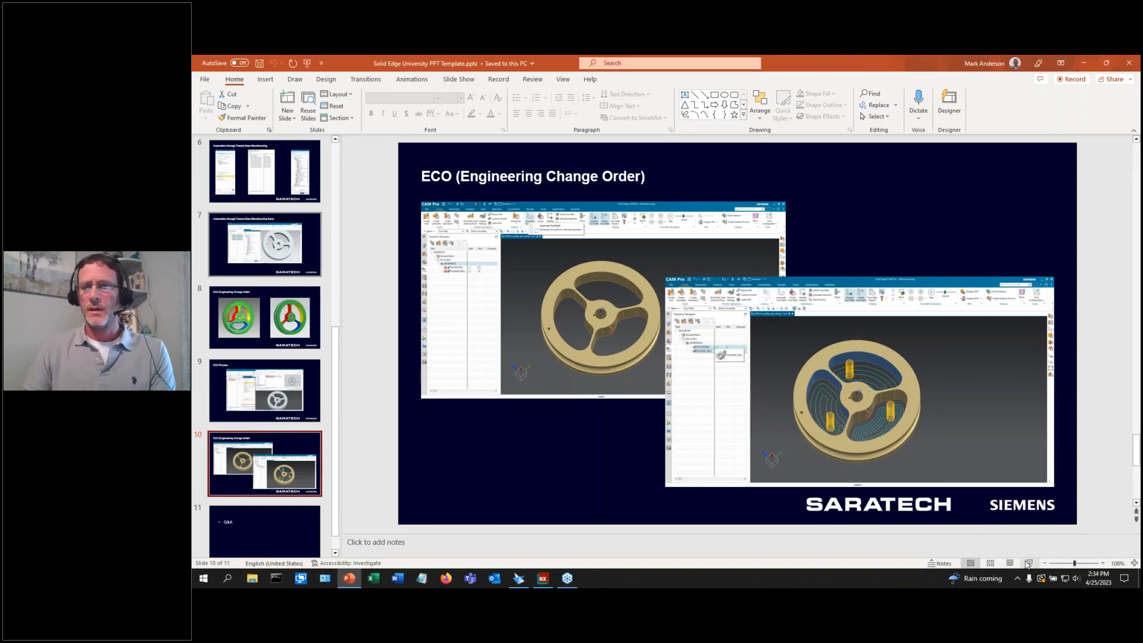
click(1030, 563)
click(874, 435)
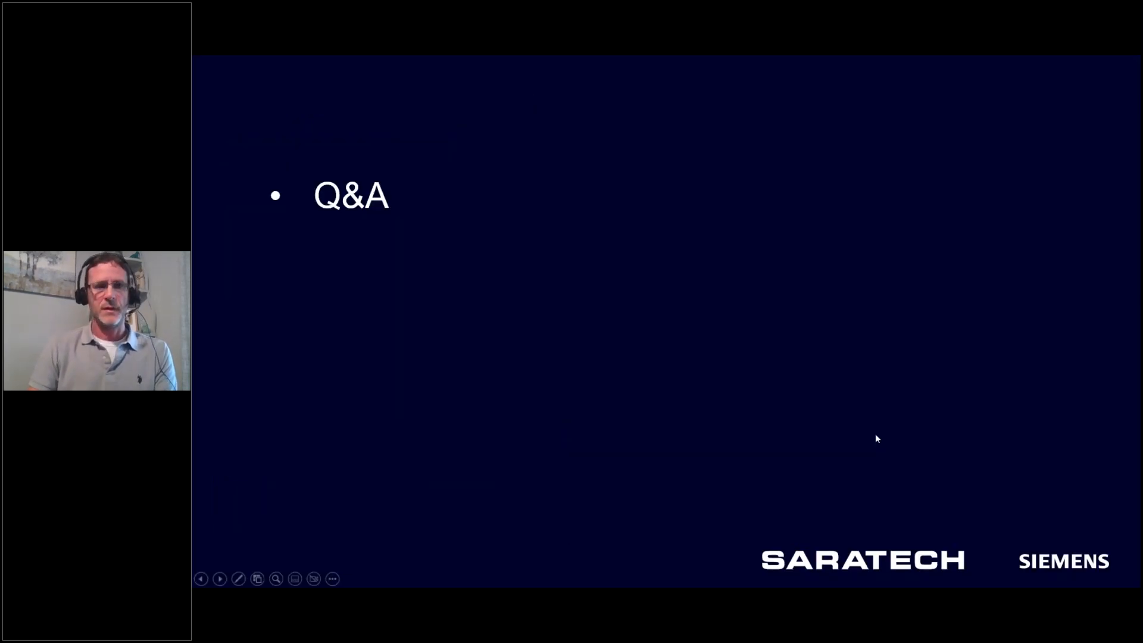
key(Escape)
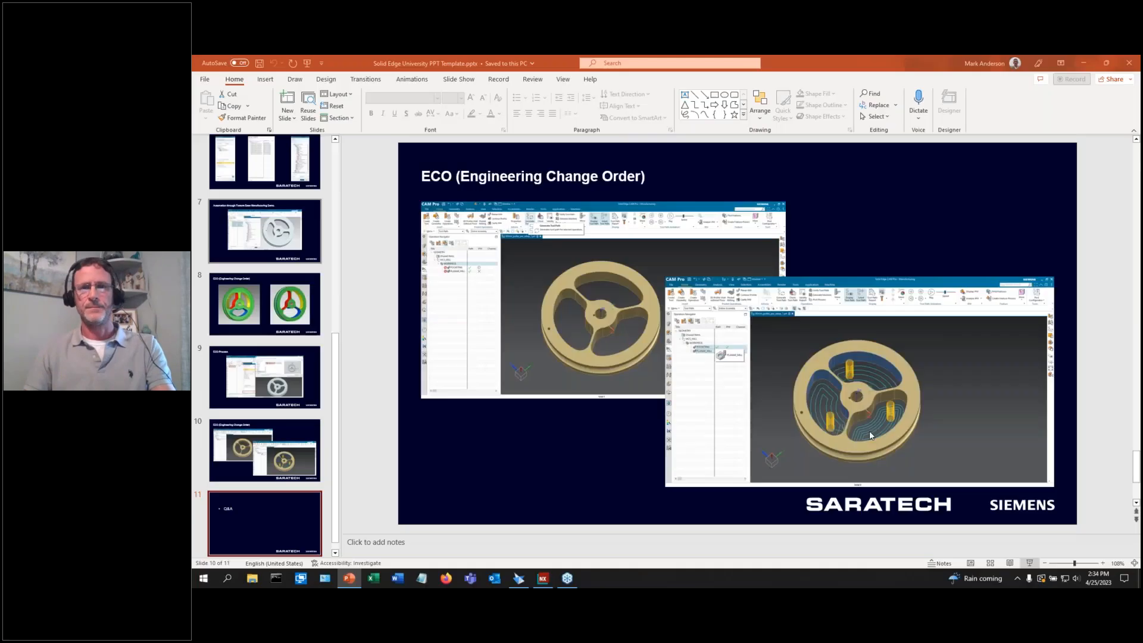